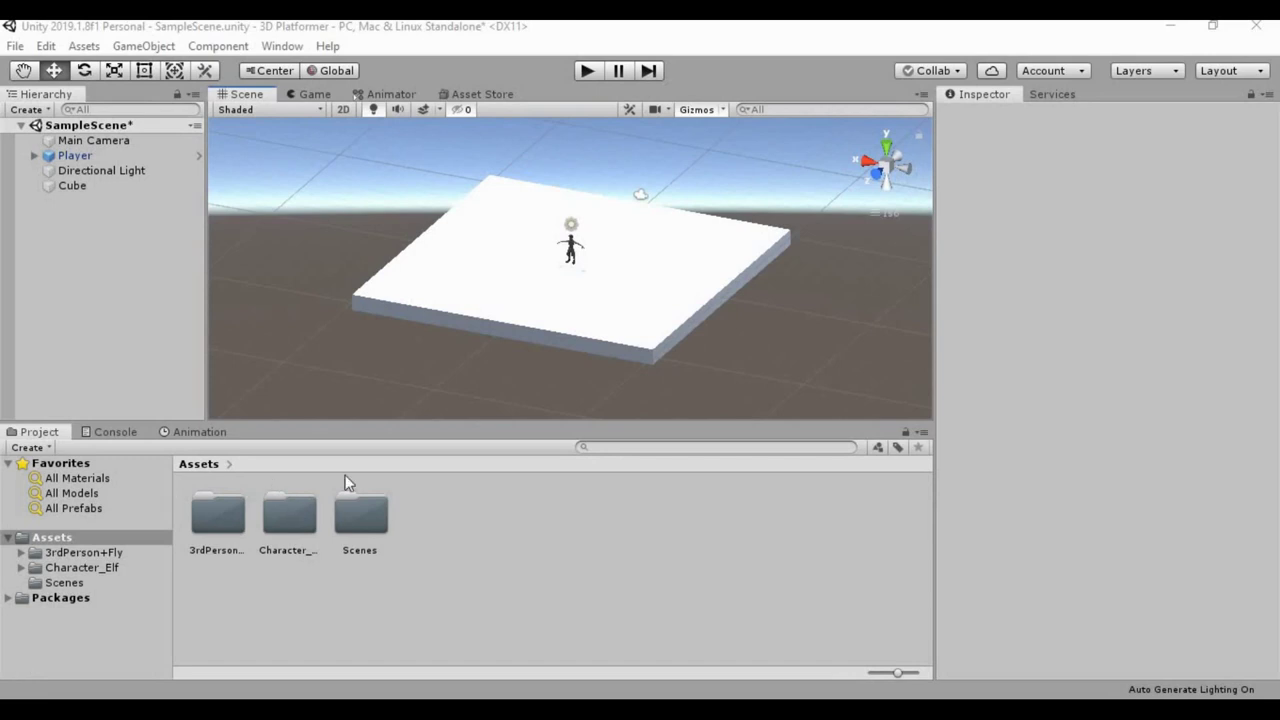
Step: Delete the flat white Cube platform, leaving Main Camera, Player and Directional Light
{"action": "left_click", "coordinate": [462, 302]}
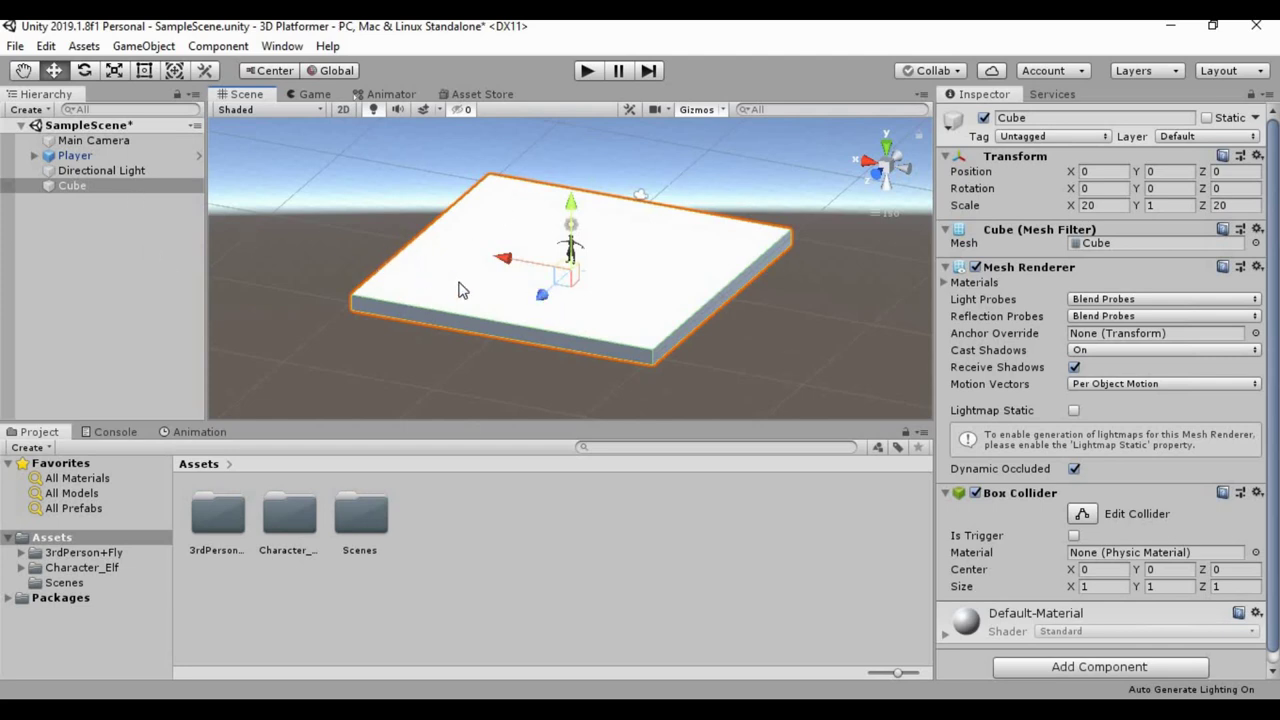
{"action": "key", "text": "Delete"}
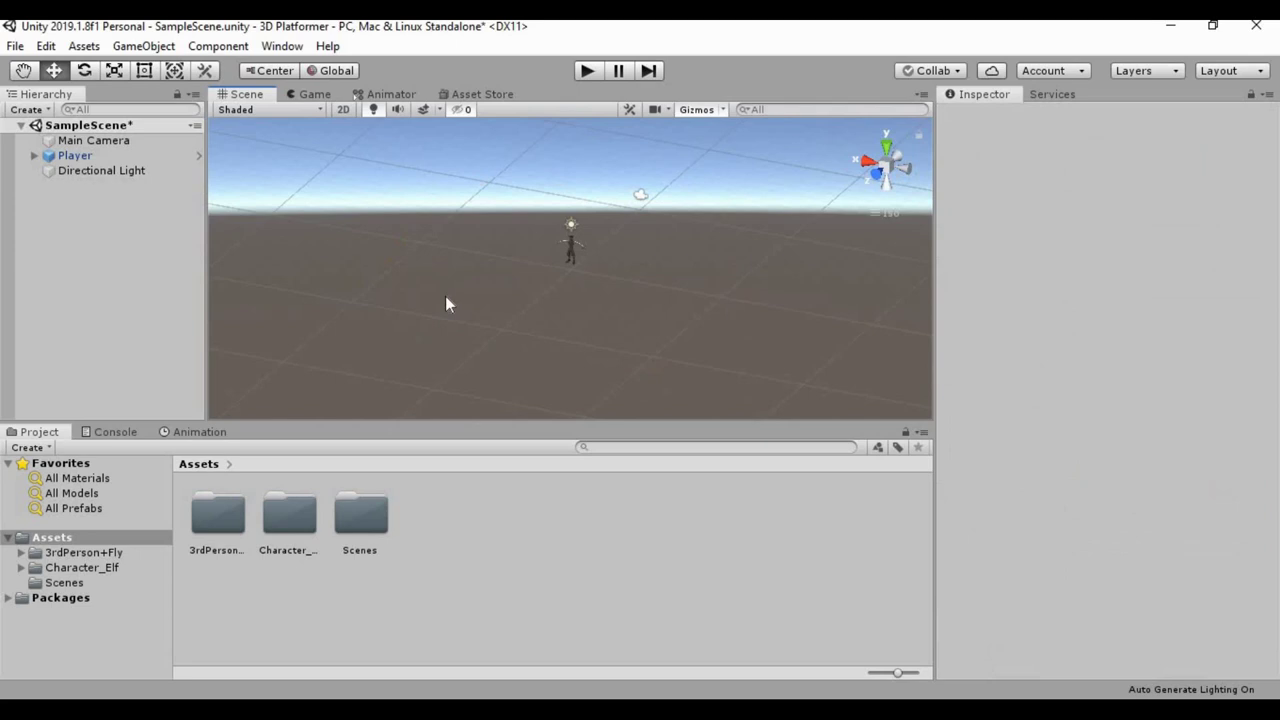
Step: Maximize the Asset Store on the free Sci-Fi Platforms - 3D Models package page
{"action": "left_click", "coordinate": [483, 95]}
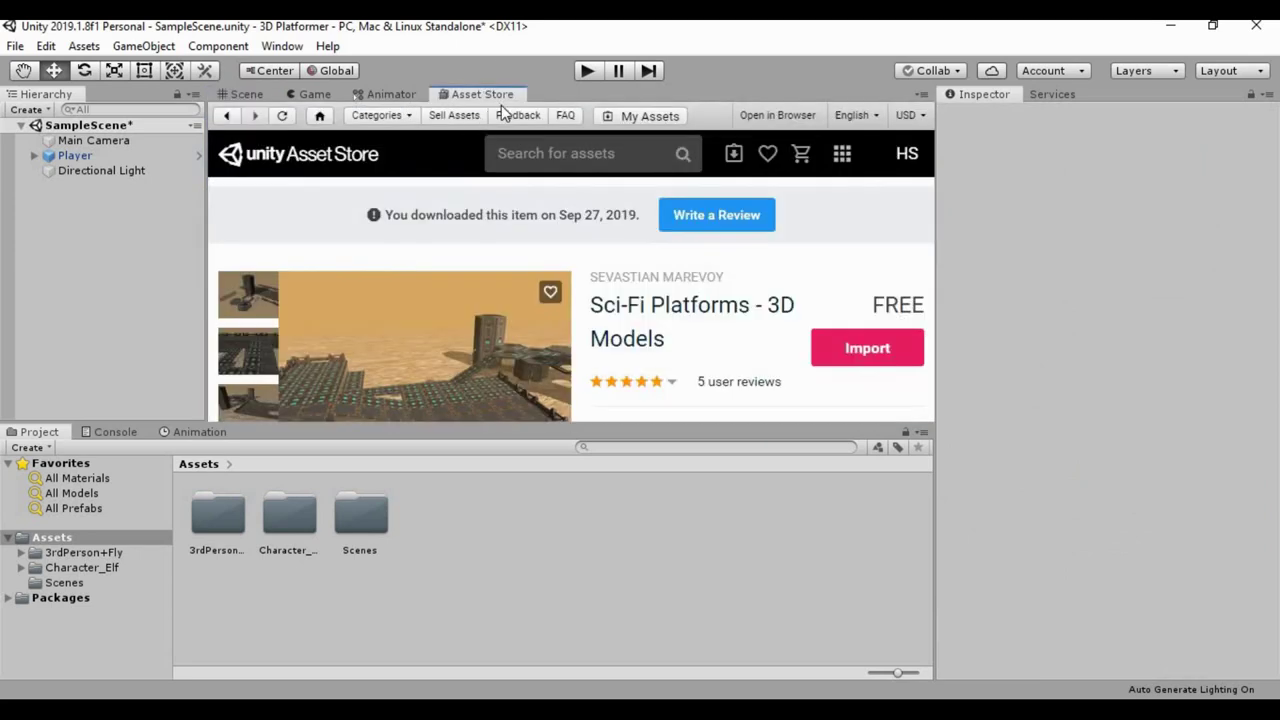
{"action": "key", "text": "shift+space"}
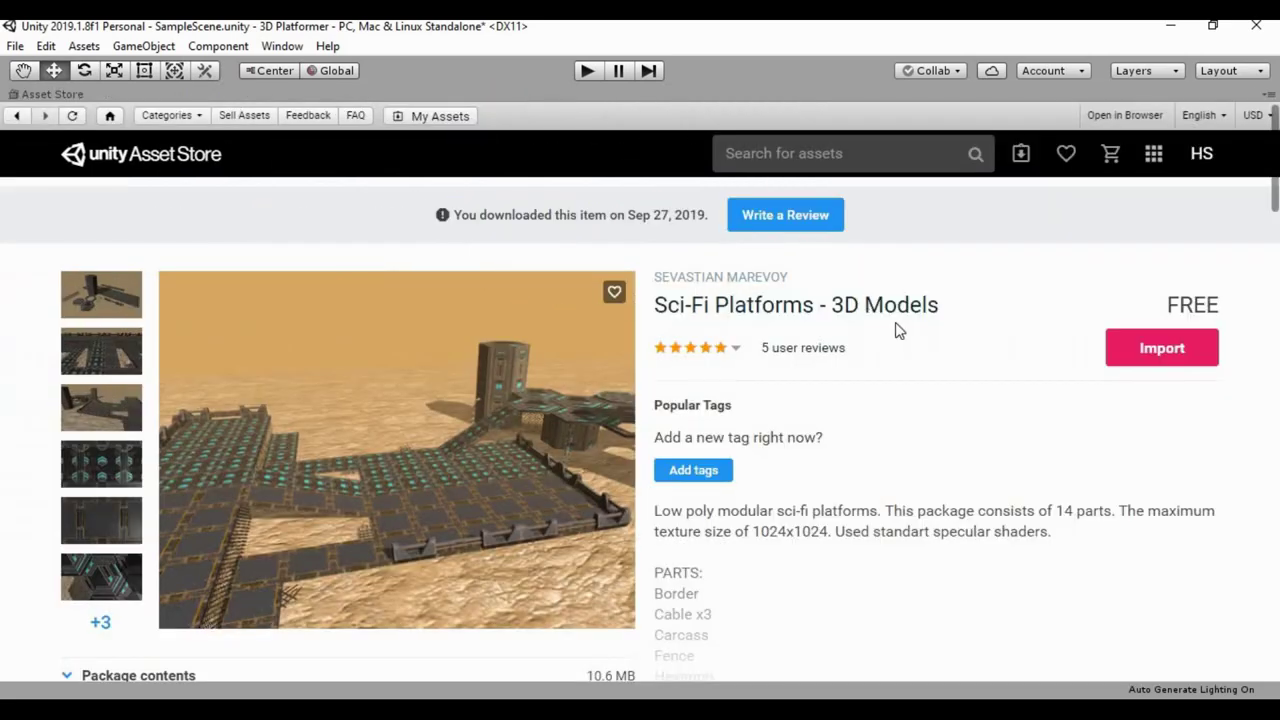
{"action": "double_click", "coordinate": [1228, 302]}
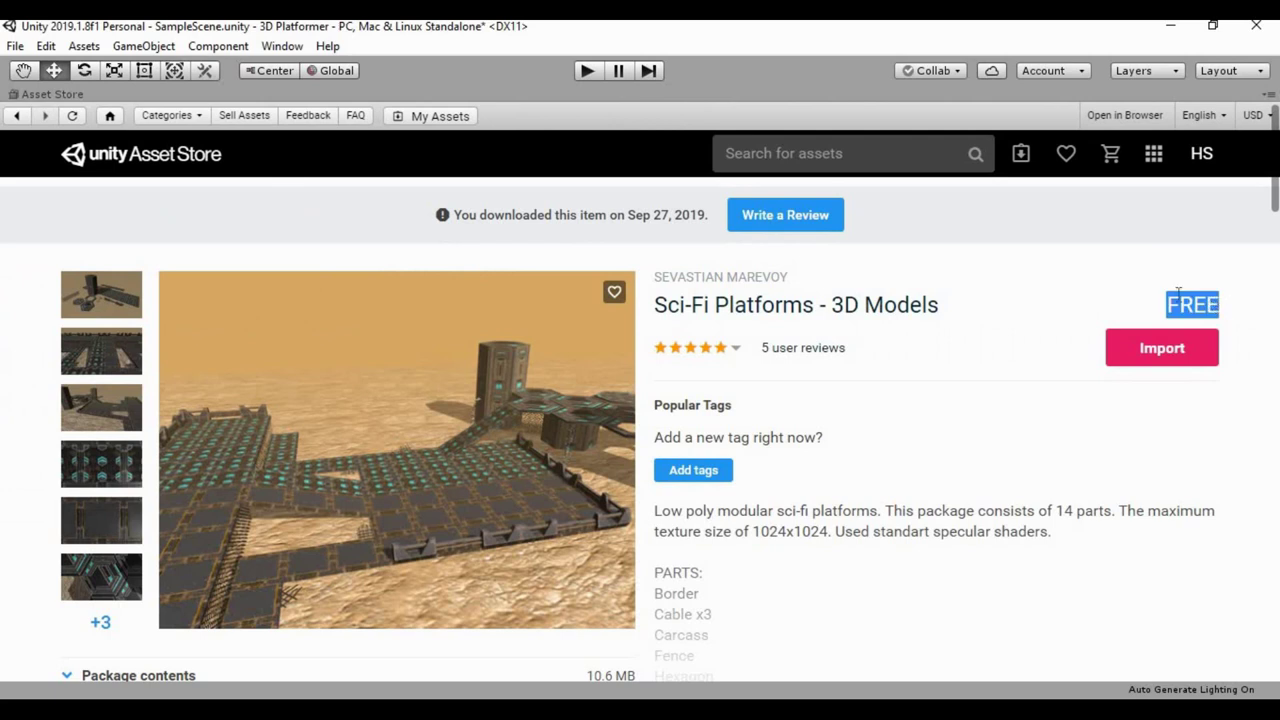
{"action": "left_click", "coordinate": [964, 357]}
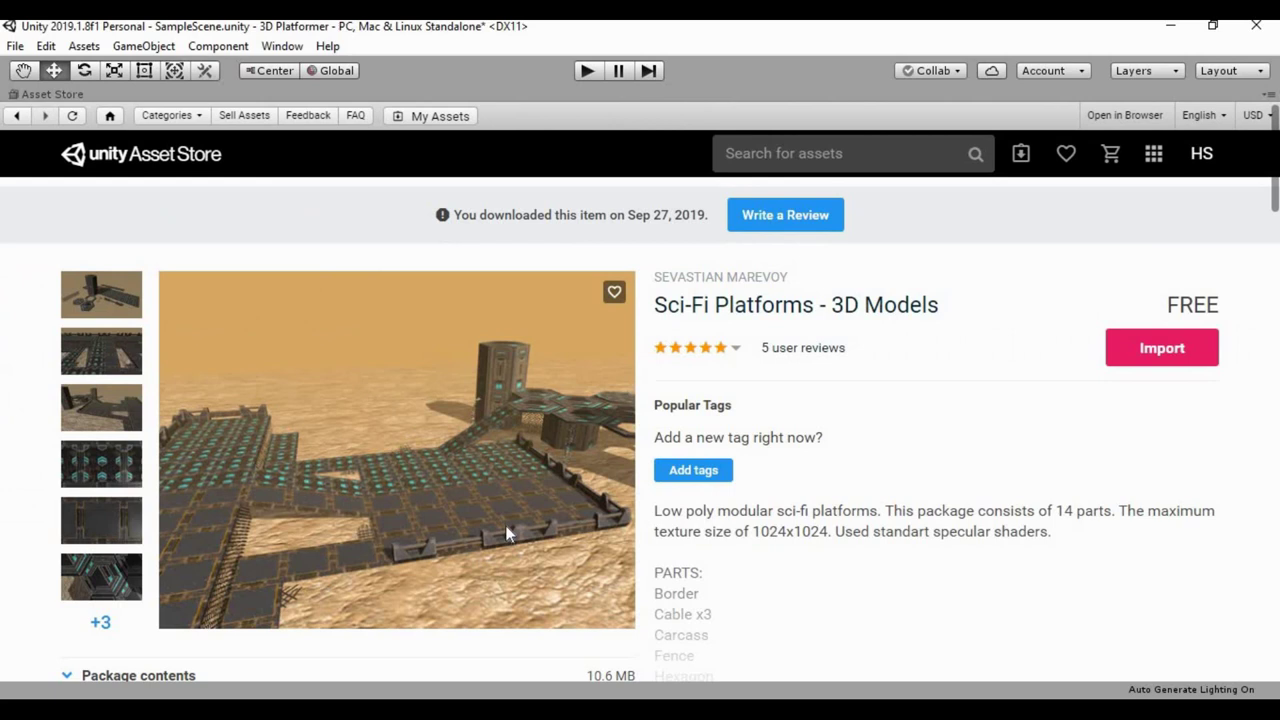
Step: Import the Sci-Fi Platforms - 3D Models package with Sci-Fi_Platforms_demo.unity unchecked
{"action": "left_click", "coordinate": [1161, 350]}
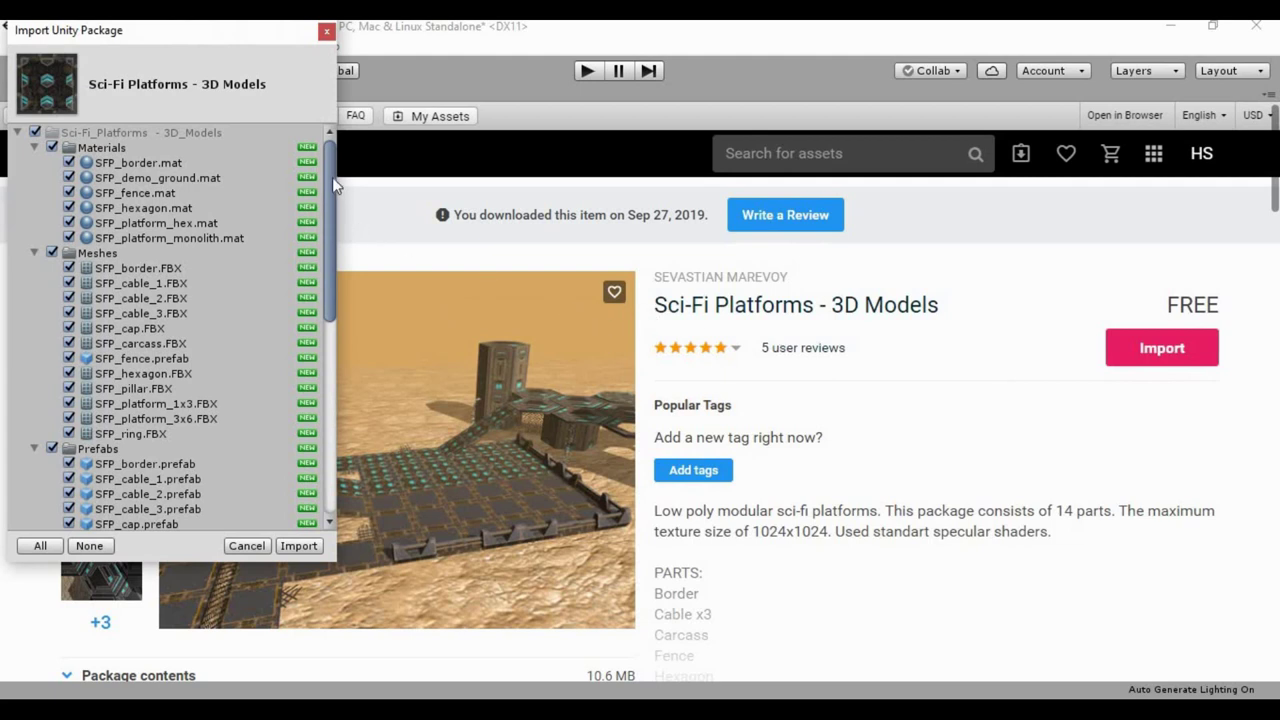
{"action": "left_click_drag", "start_coordinate": [332, 177], "coordinate": [322, 308]}
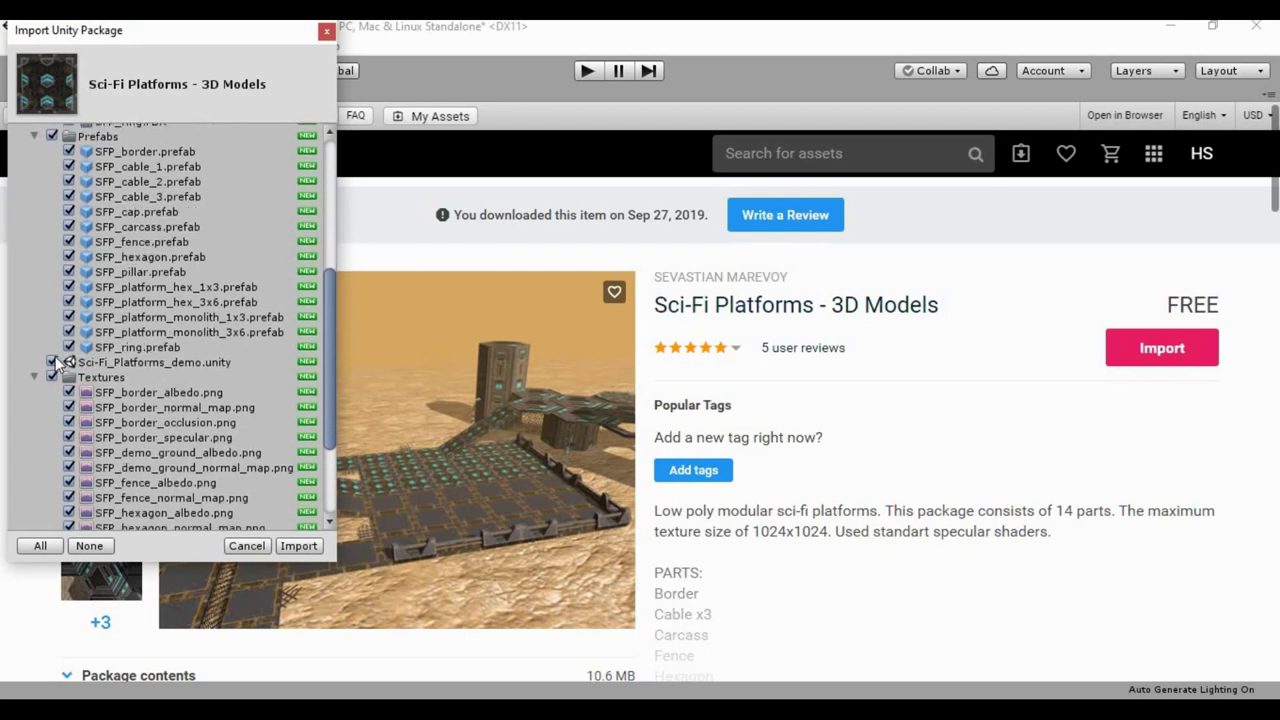
{"action": "left_click", "coordinate": [53, 360]}
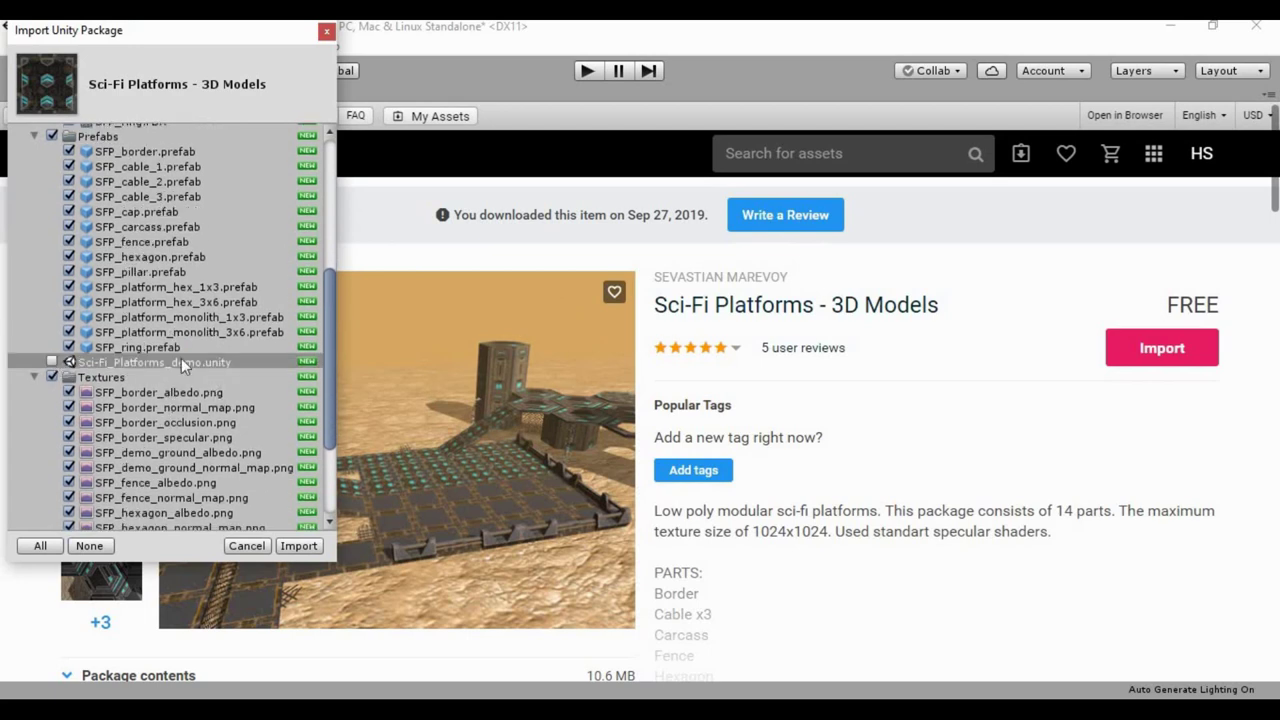
{"action": "left_click_drag", "start_coordinate": [325, 298], "coordinate": [318, 430]}
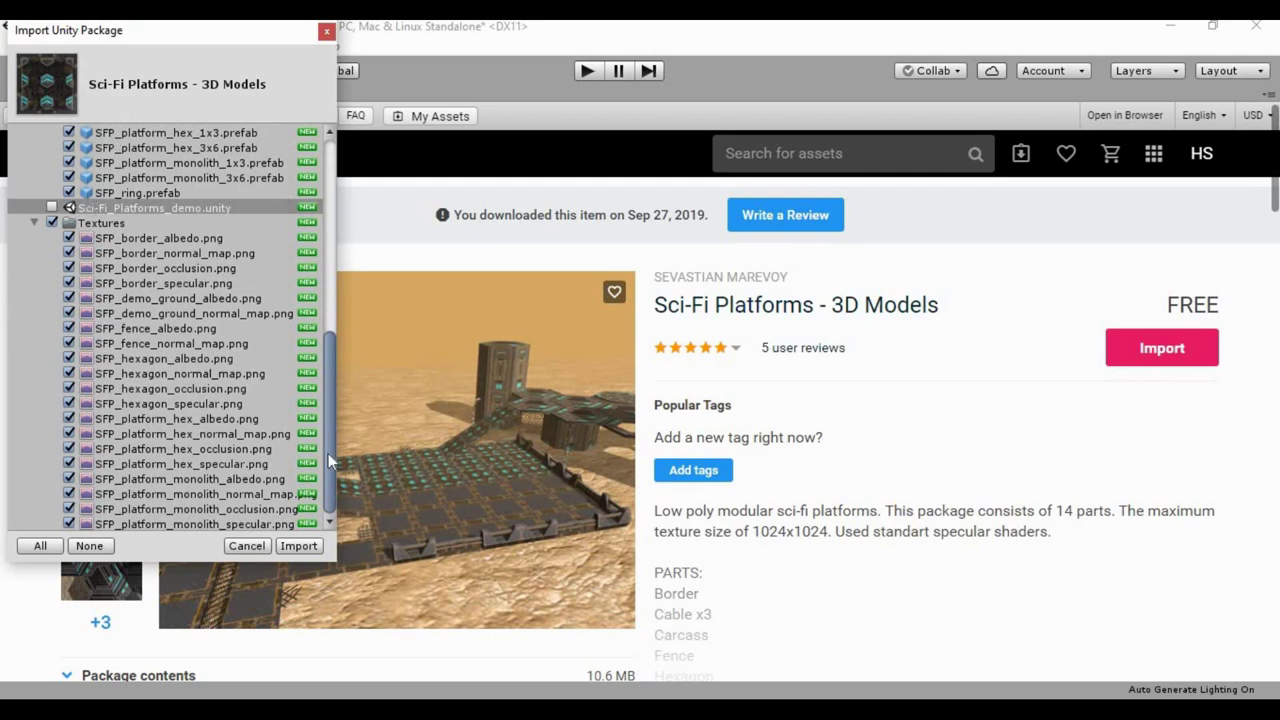
{"action": "left_click", "coordinate": [297, 546]}
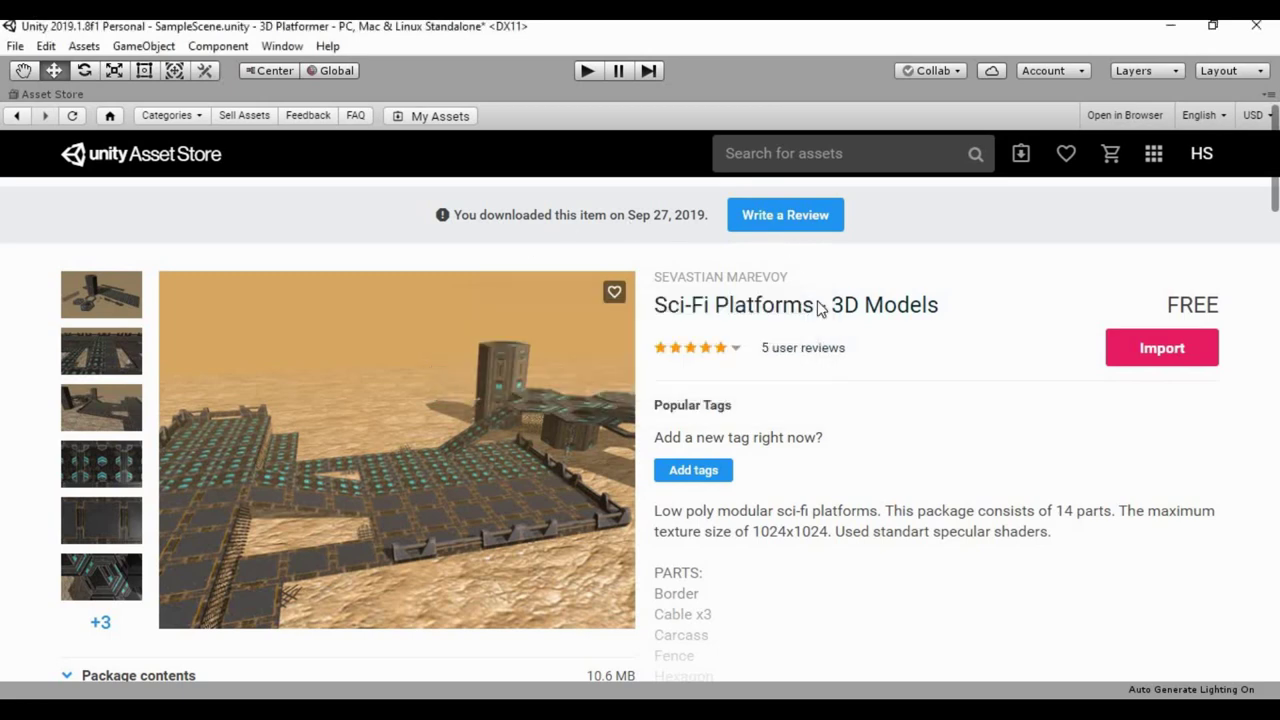
Step: Restore the docked layout and open Assets > Sci-Fi_Platforms > Prefabs in the Project window
{"action": "double_click", "coordinate": [451, 87]}
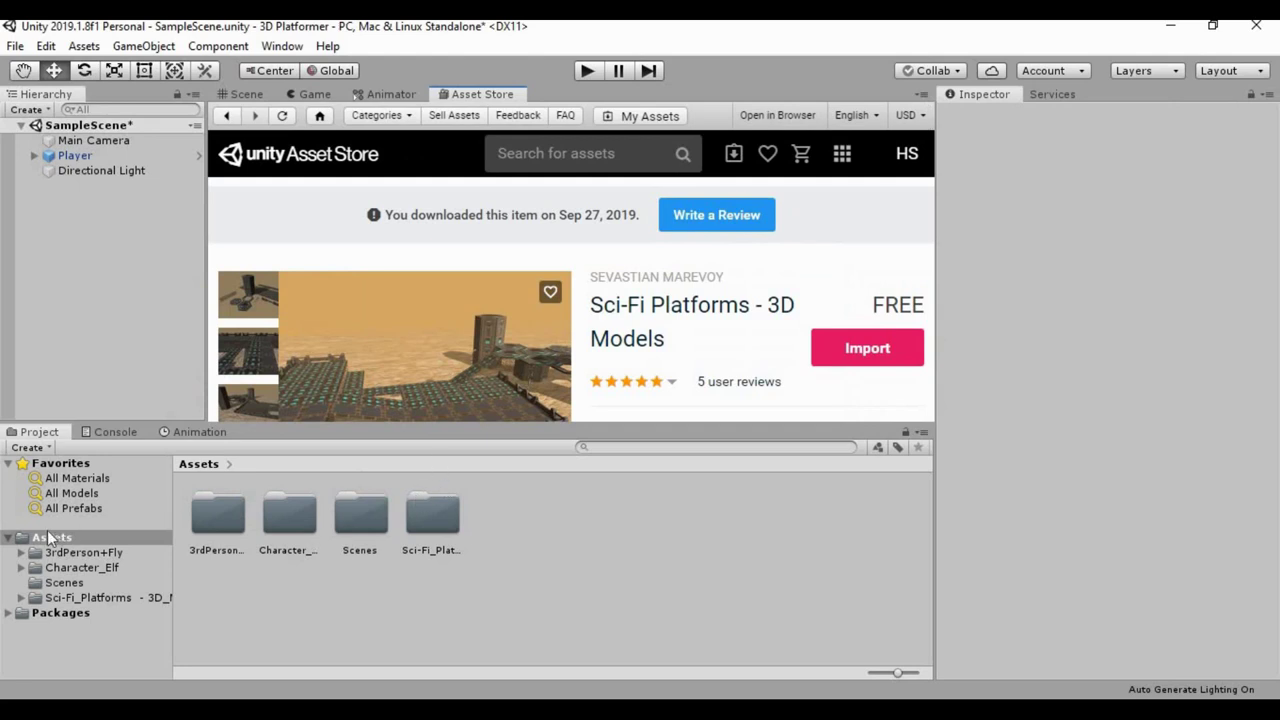
{"action": "left_click", "coordinate": [47, 537]}
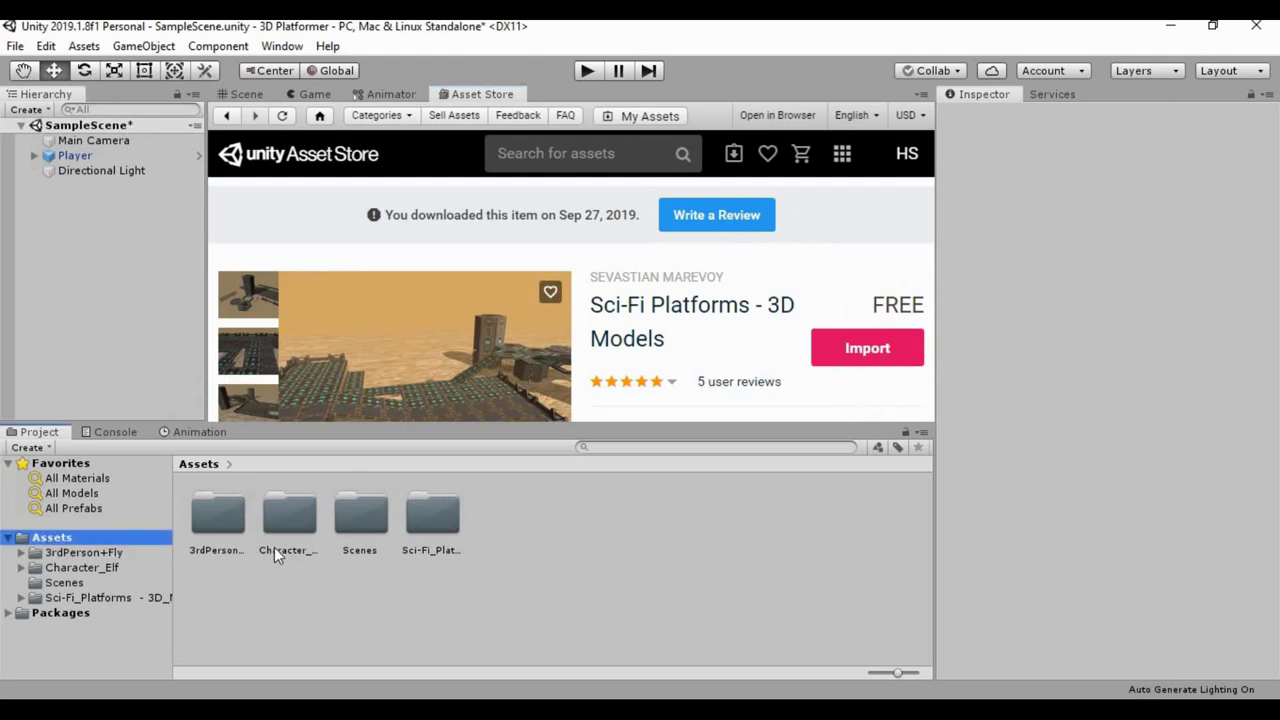
{"action": "left_click", "coordinate": [437, 518]}
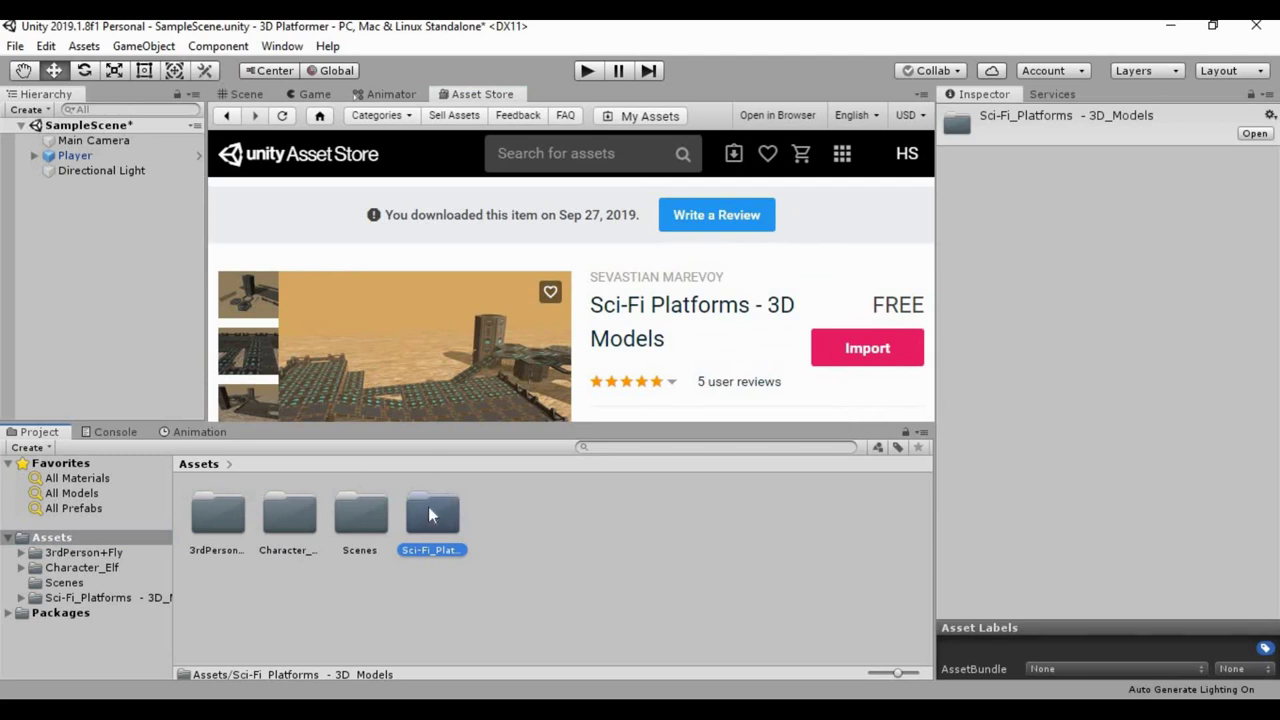
{"action": "double_click", "coordinate": [432, 515]}
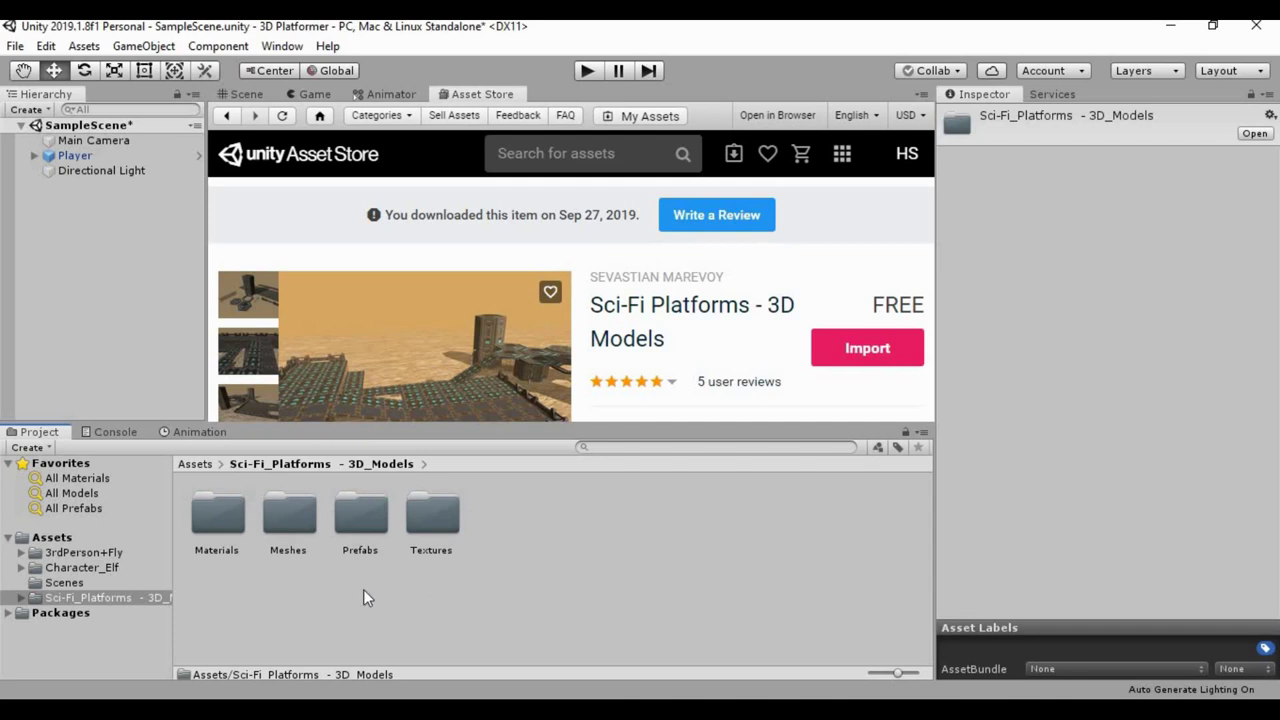
{"action": "double_click", "coordinate": [362, 518]}
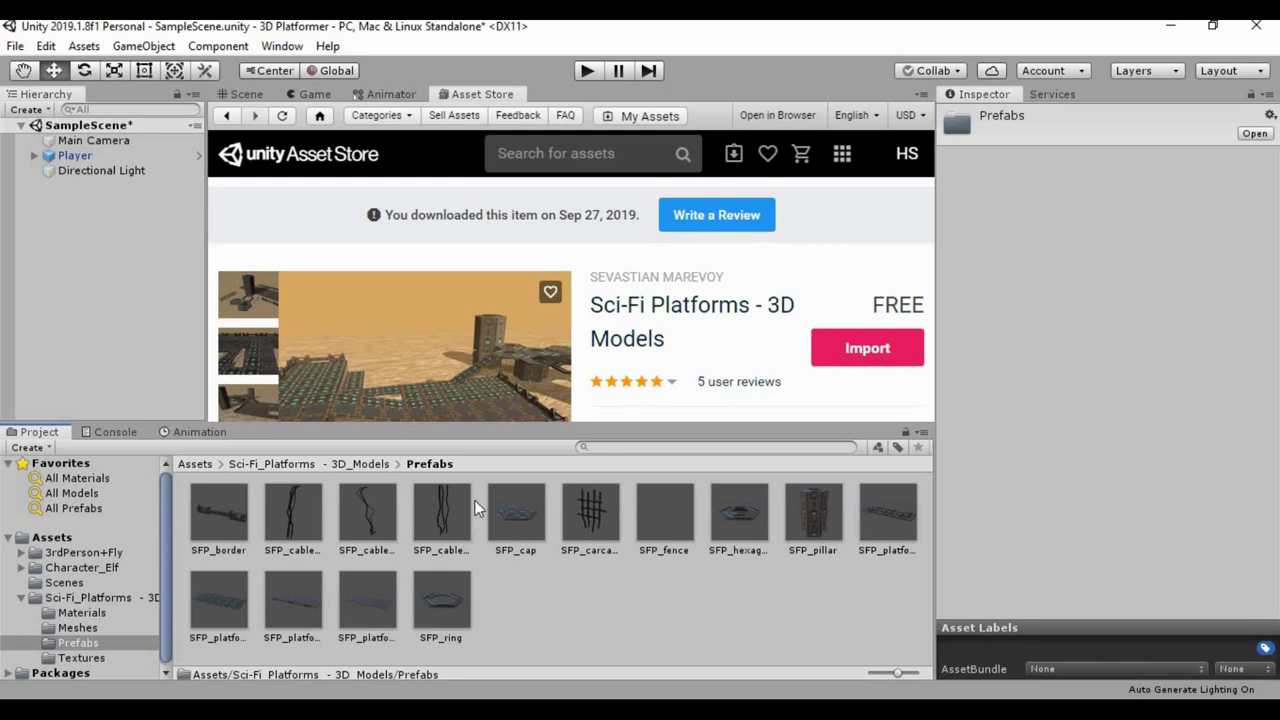
Step: Back in the Scene view, preview SFP_platform_hex_1x3 and SFP_hexagon in an enlarged preview pane
{"action": "left_click", "coordinate": [247, 94]}
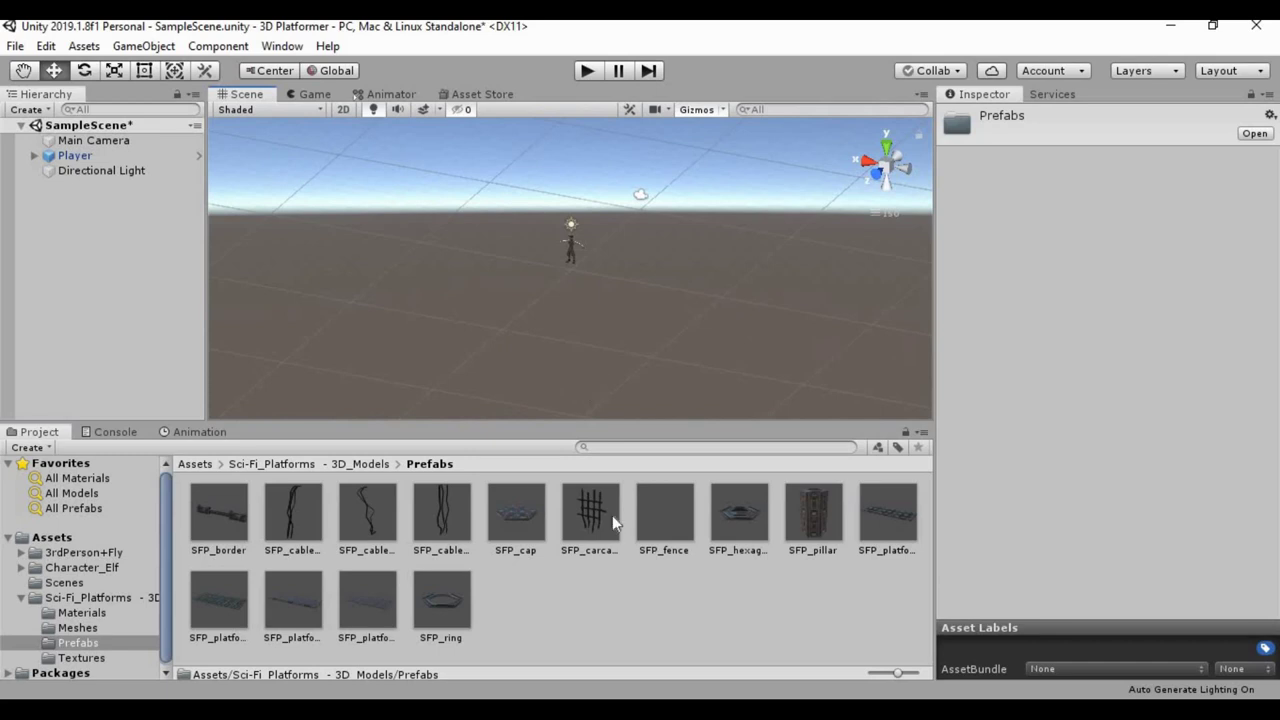
{"action": "left_click", "coordinate": [903, 516]}
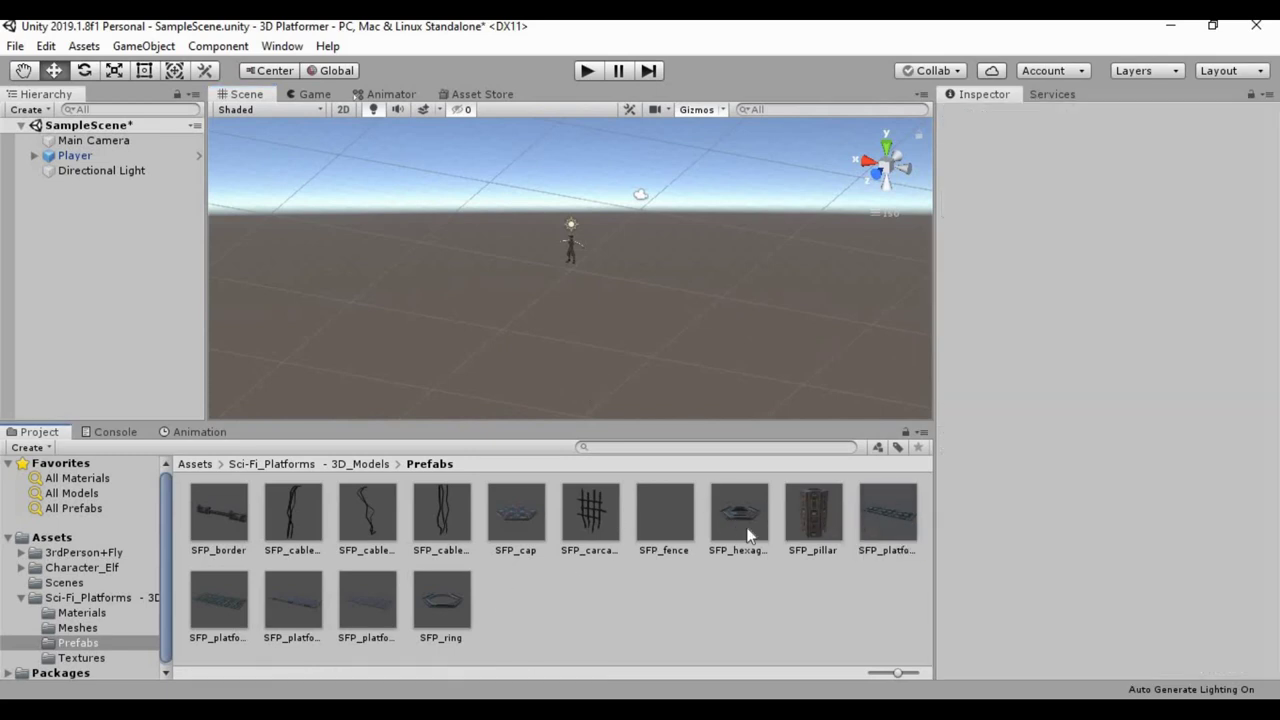
{"action": "left_click", "coordinate": [748, 520]}
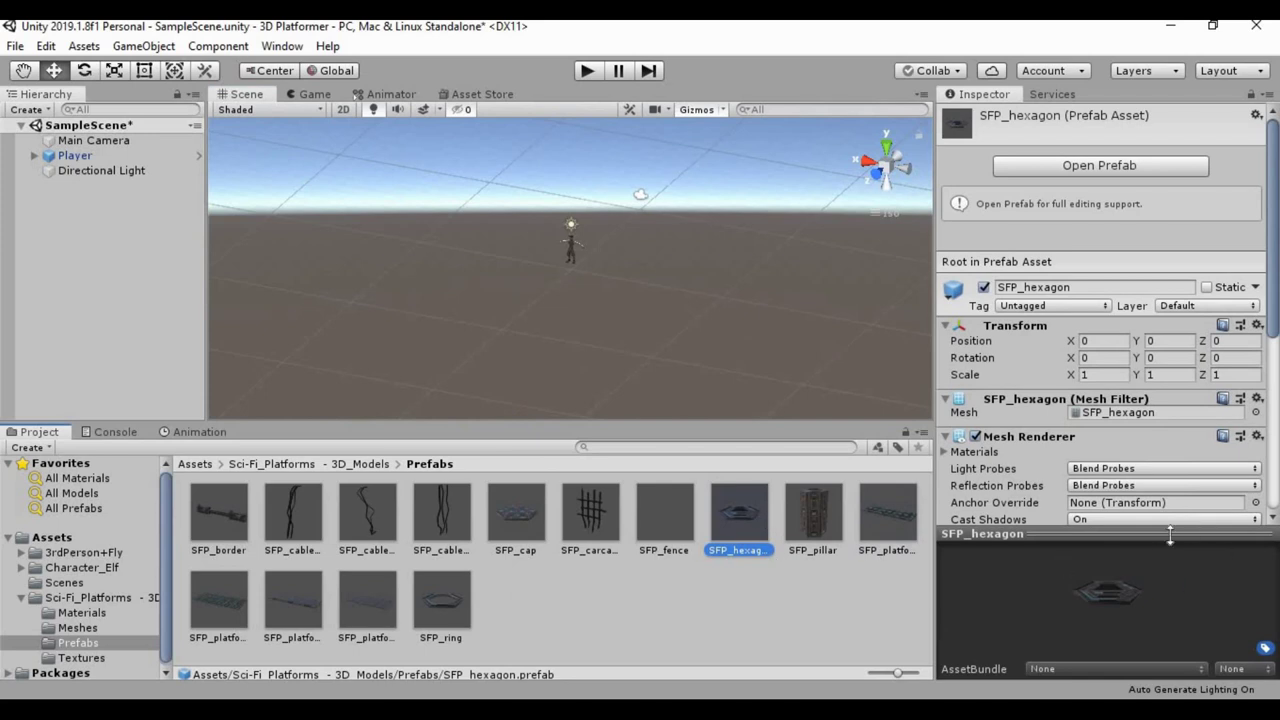
{"action": "left_click_drag", "start_coordinate": [1172, 533], "coordinate": [1158, 348]}
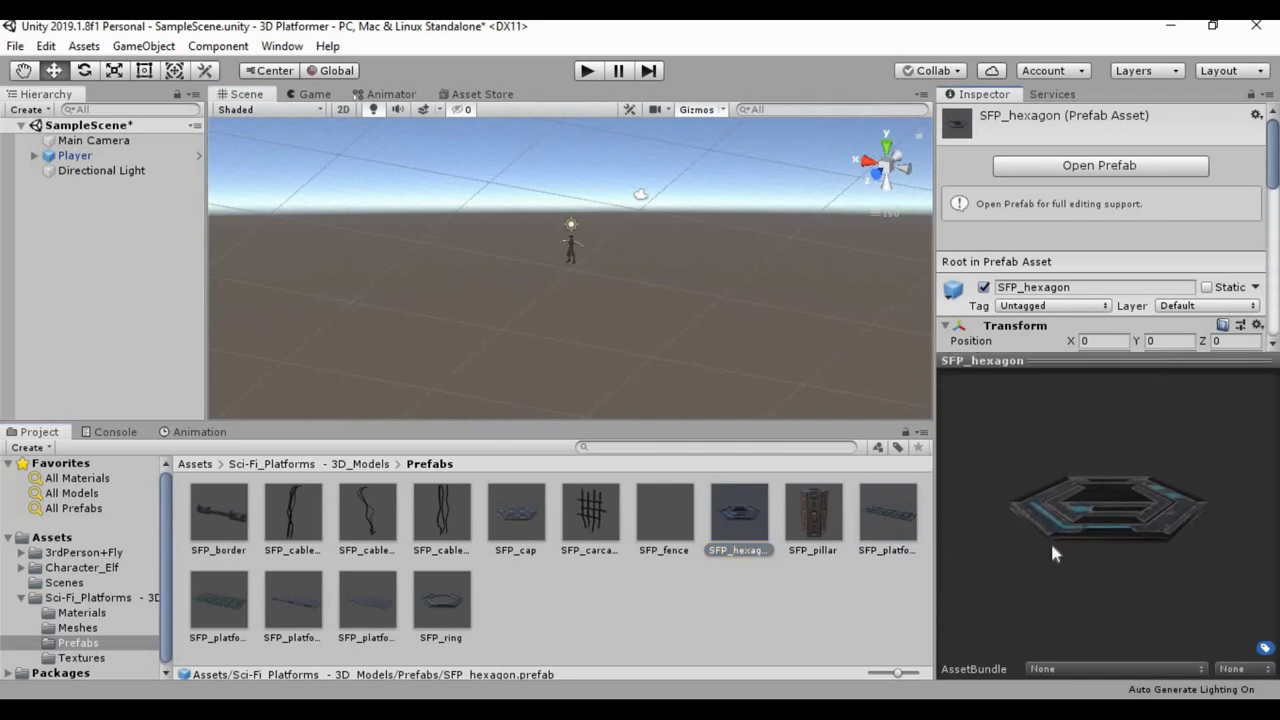
{"action": "left_click_drag", "start_coordinate": [1082, 366], "coordinate": [1106, 263]}
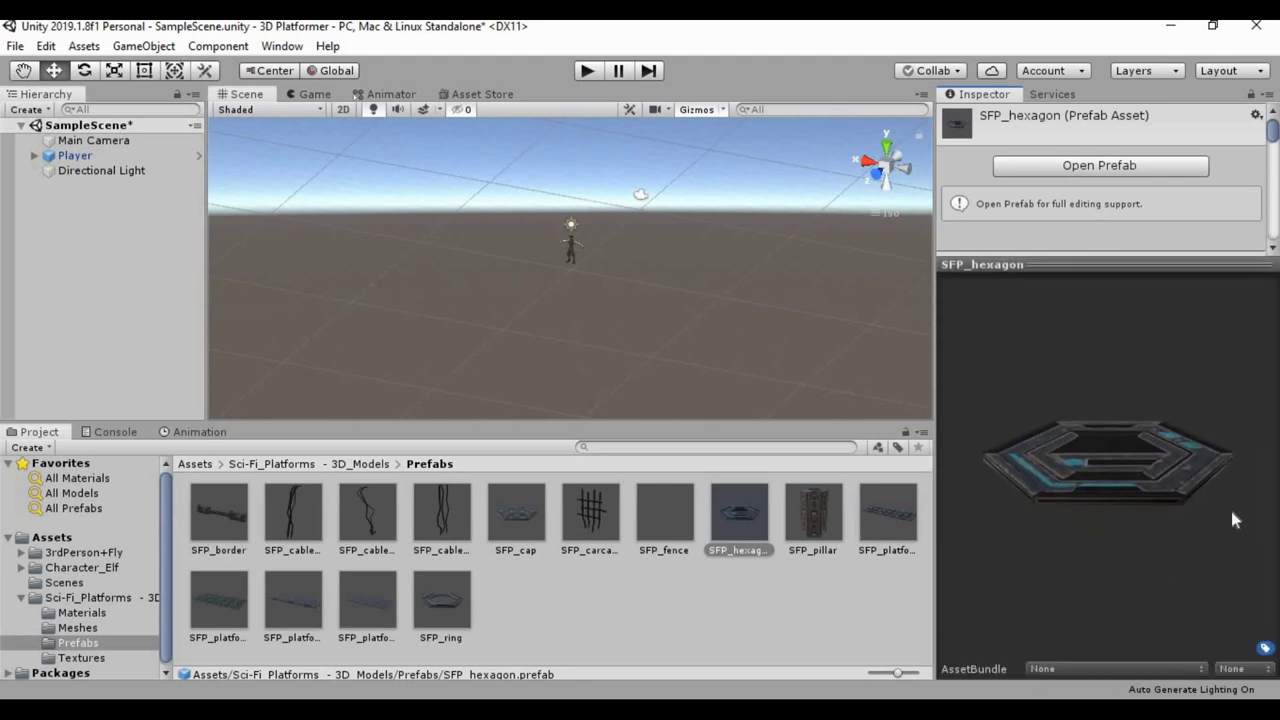
Step: Preview the SFP_pillar, SFP_fence, SFP_ring, SFP_platform_monolith_3x6 and SFP_cap prefabs
{"action": "left_click", "coordinate": [804, 494]}
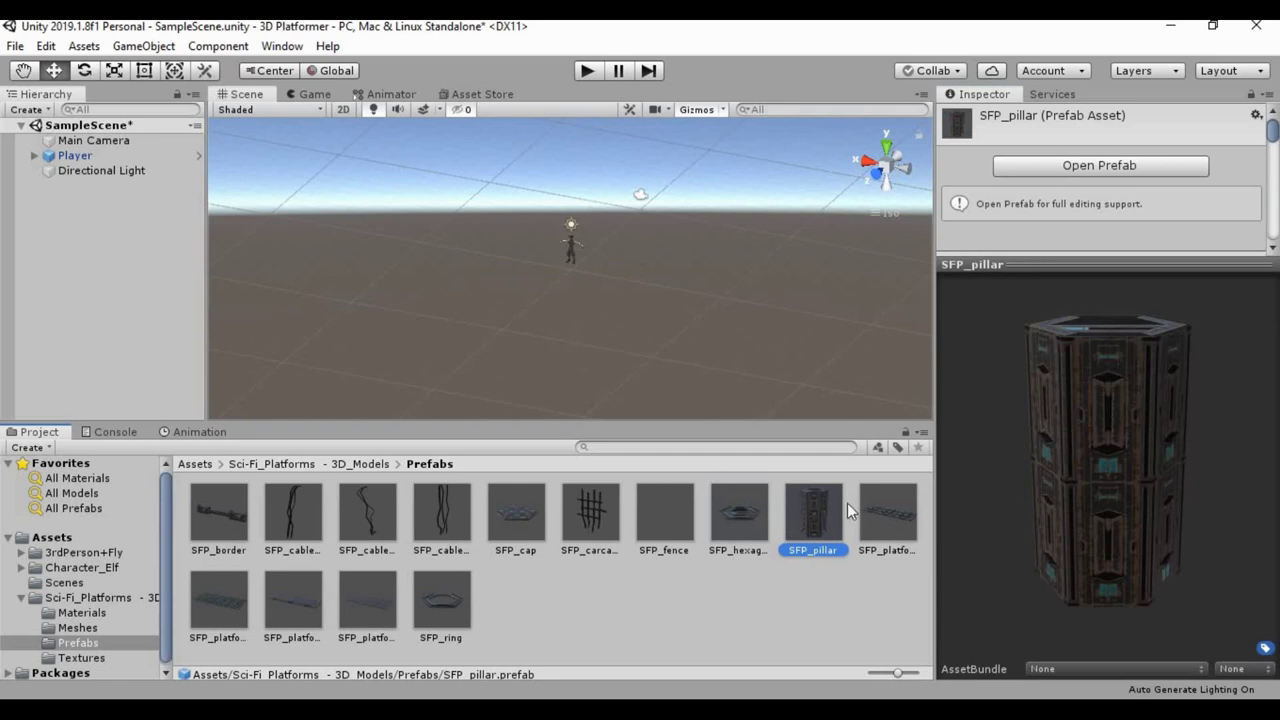
{"action": "left_click", "coordinate": [874, 503]}
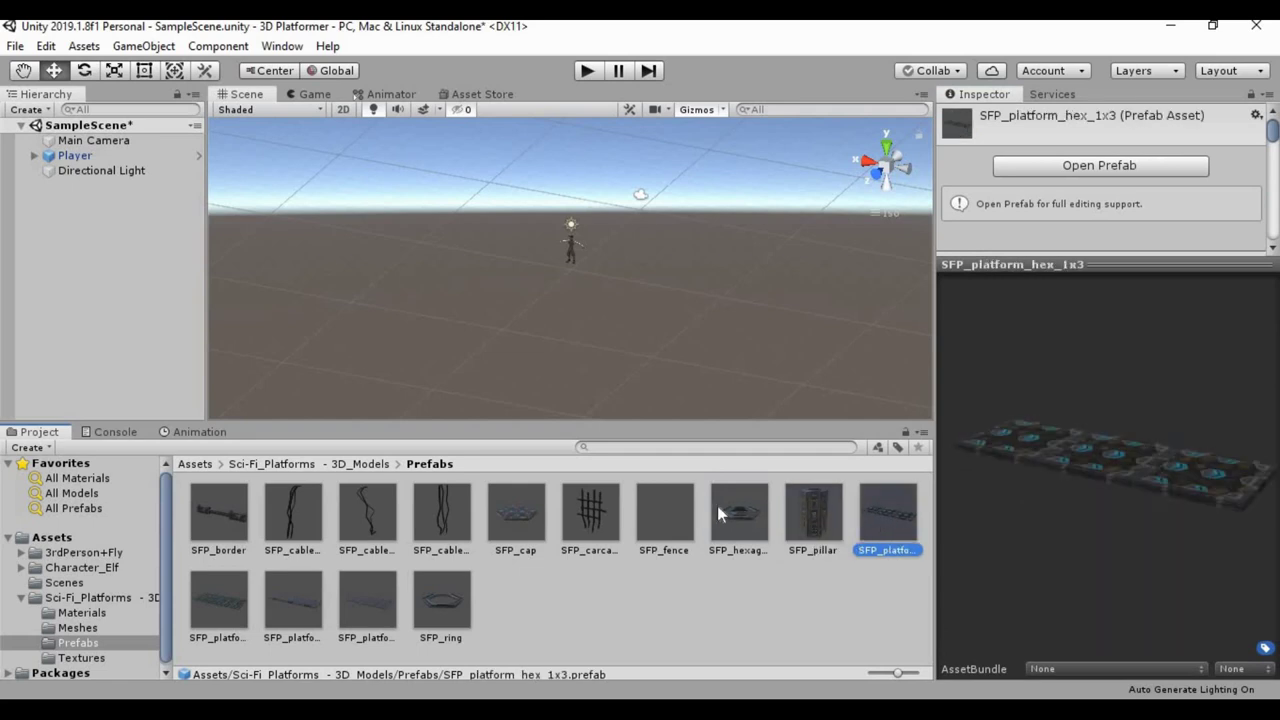
{"action": "left_click", "coordinate": [665, 512]}
{"action": "left_click", "coordinate": [445, 612]}
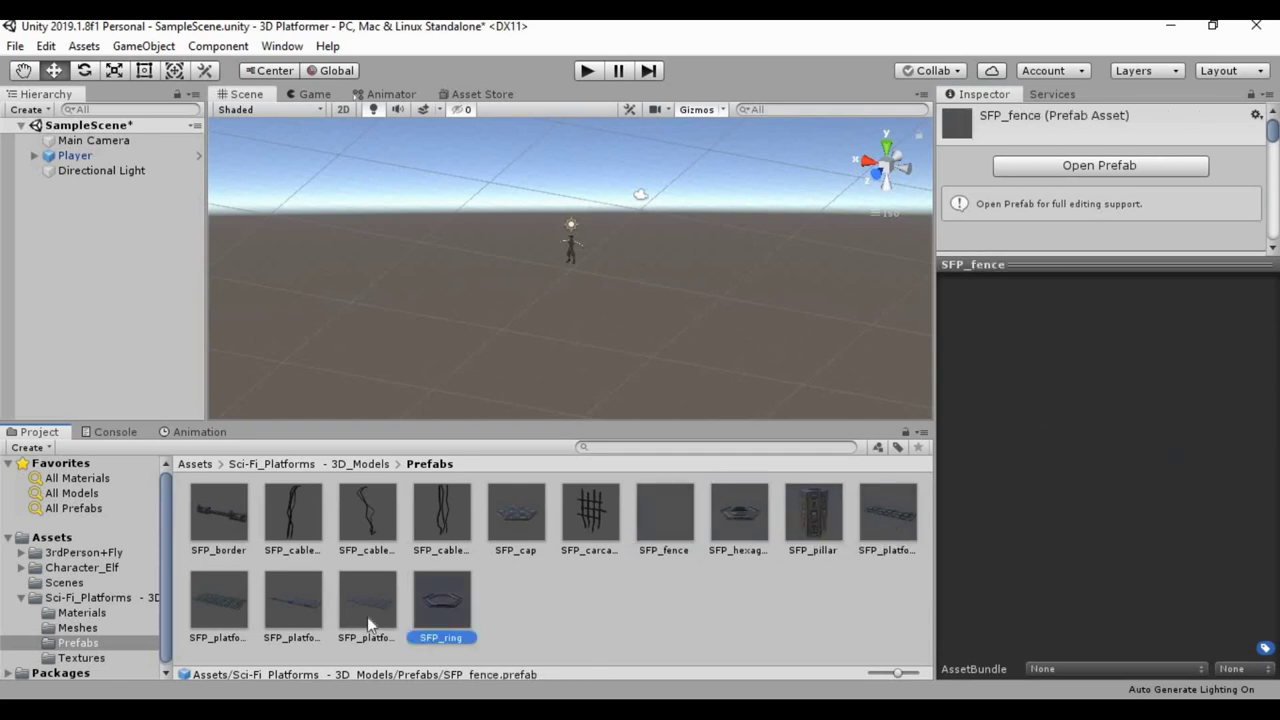
{"action": "left_click", "coordinate": [365, 615]}
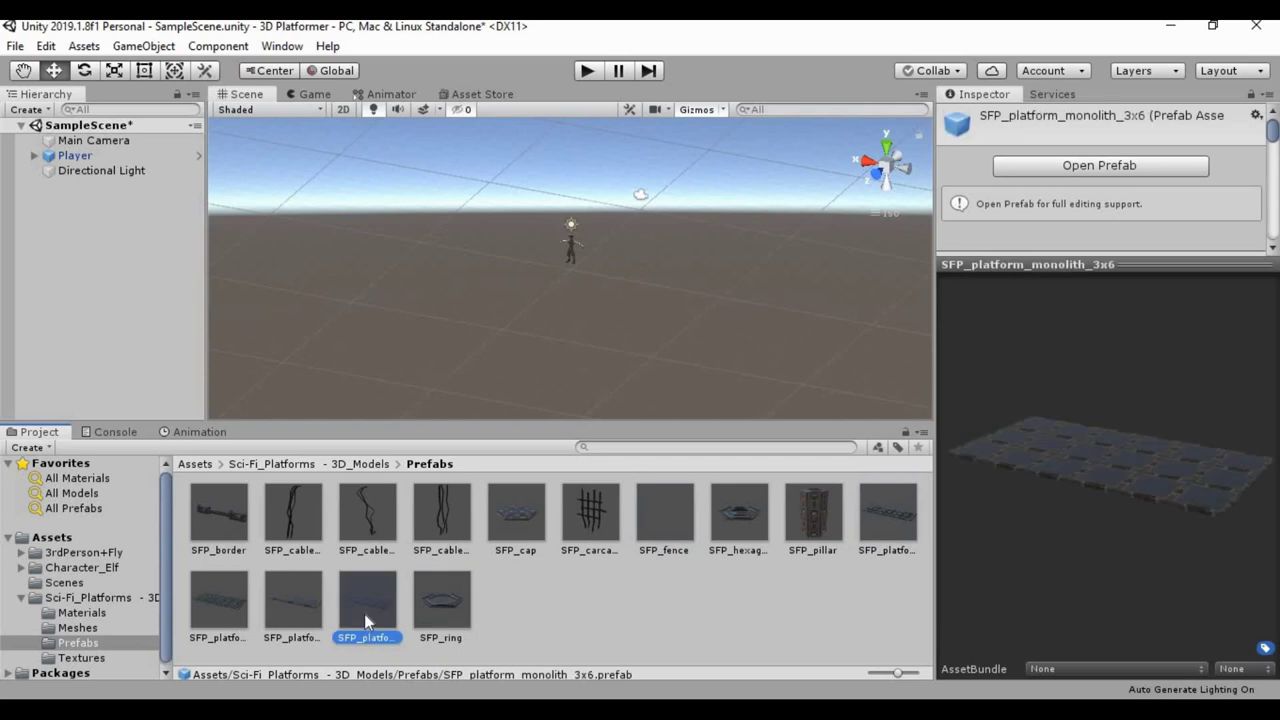
{"action": "left_click", "coordinate": [737, 520]}
{"action": "left_click", "coordinate": [500, 506]}
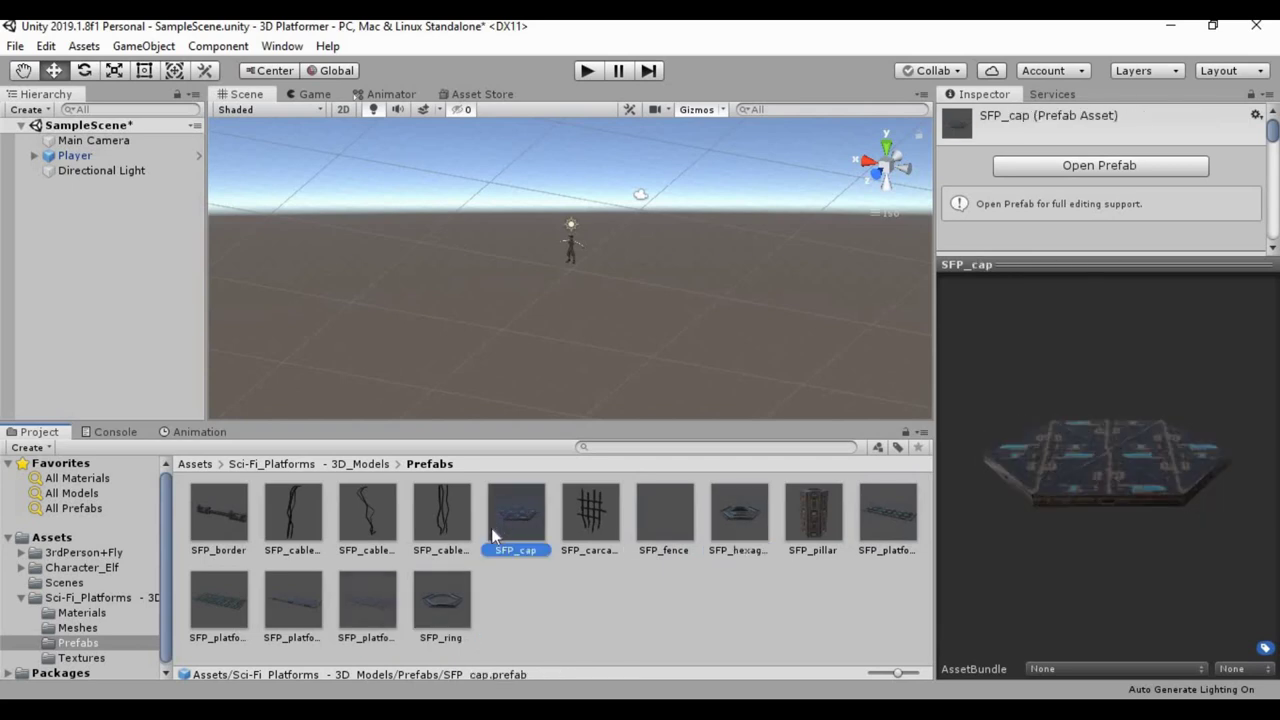
{"action": "left_click", "coordinate": [458, 590]}
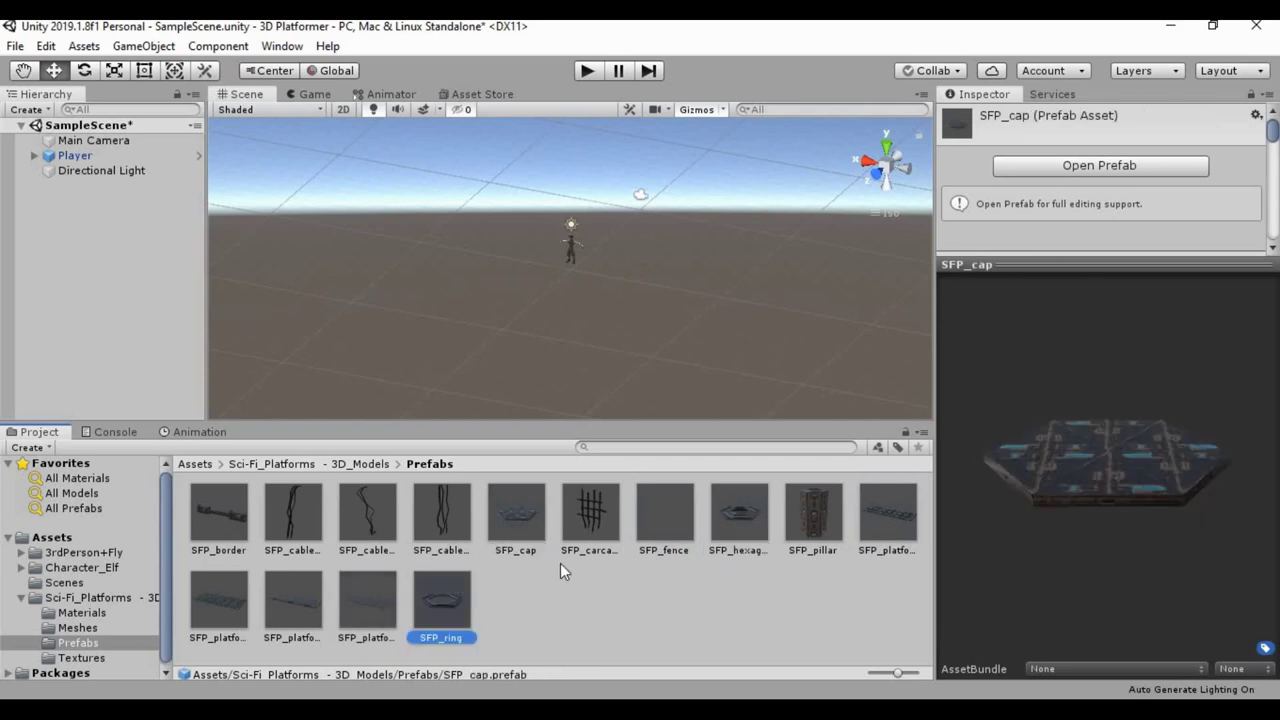
Step: Compare the hexagon, cable and SFP_border prefabs, settling on SFP_platform_hex_3x6
{"action": "left_click", "coordinate": [725, 510]}
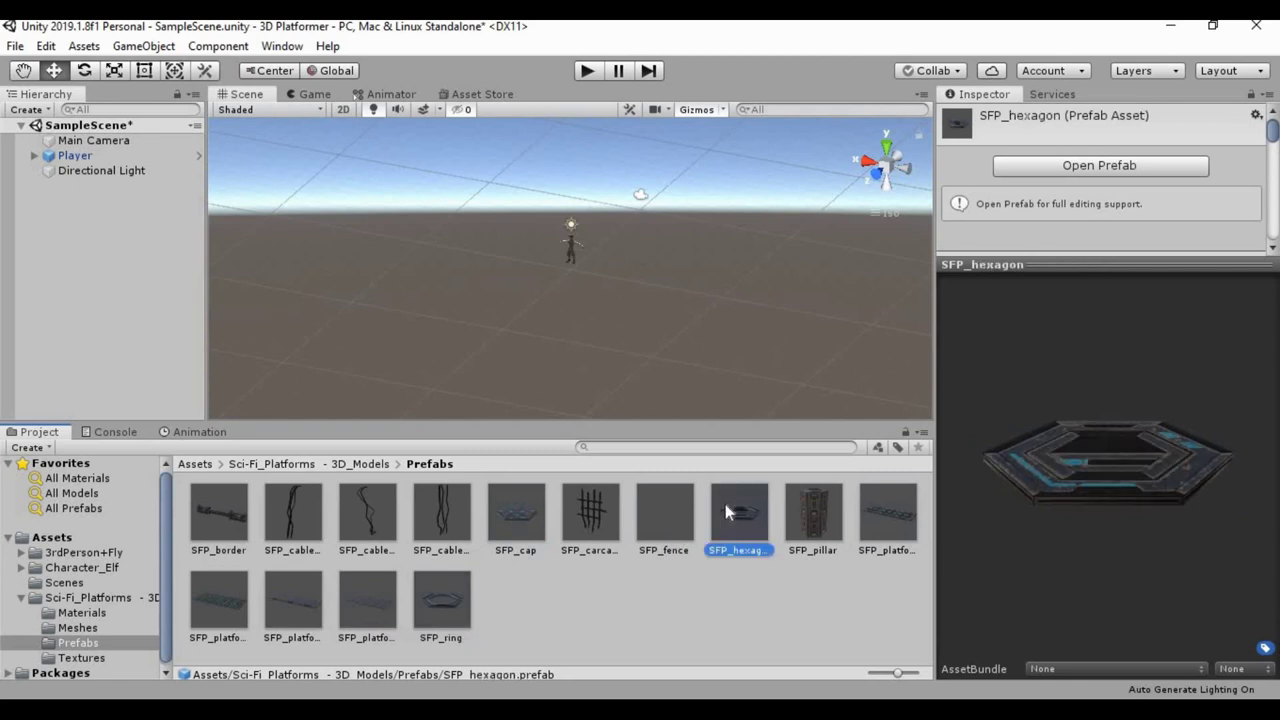
{"action": "left_click", "coordinate": [519, 516]}
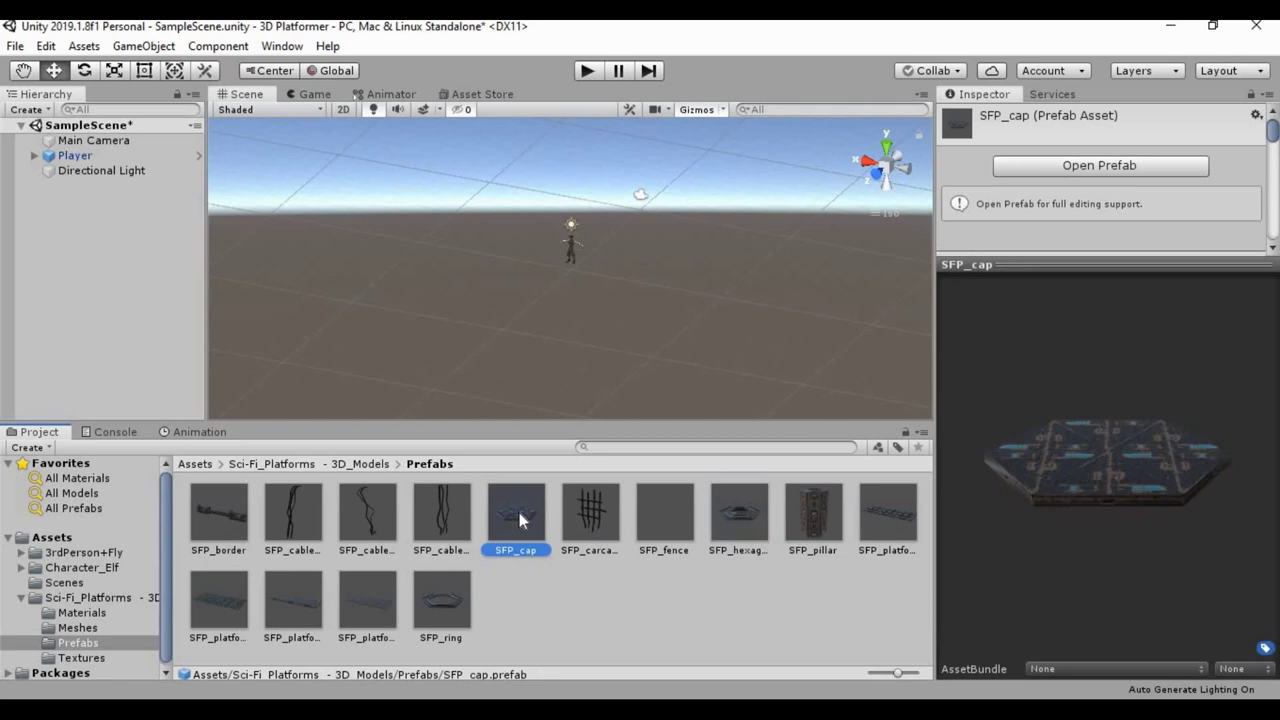
{"action": "left_click", "coordinate": [812, 515]}
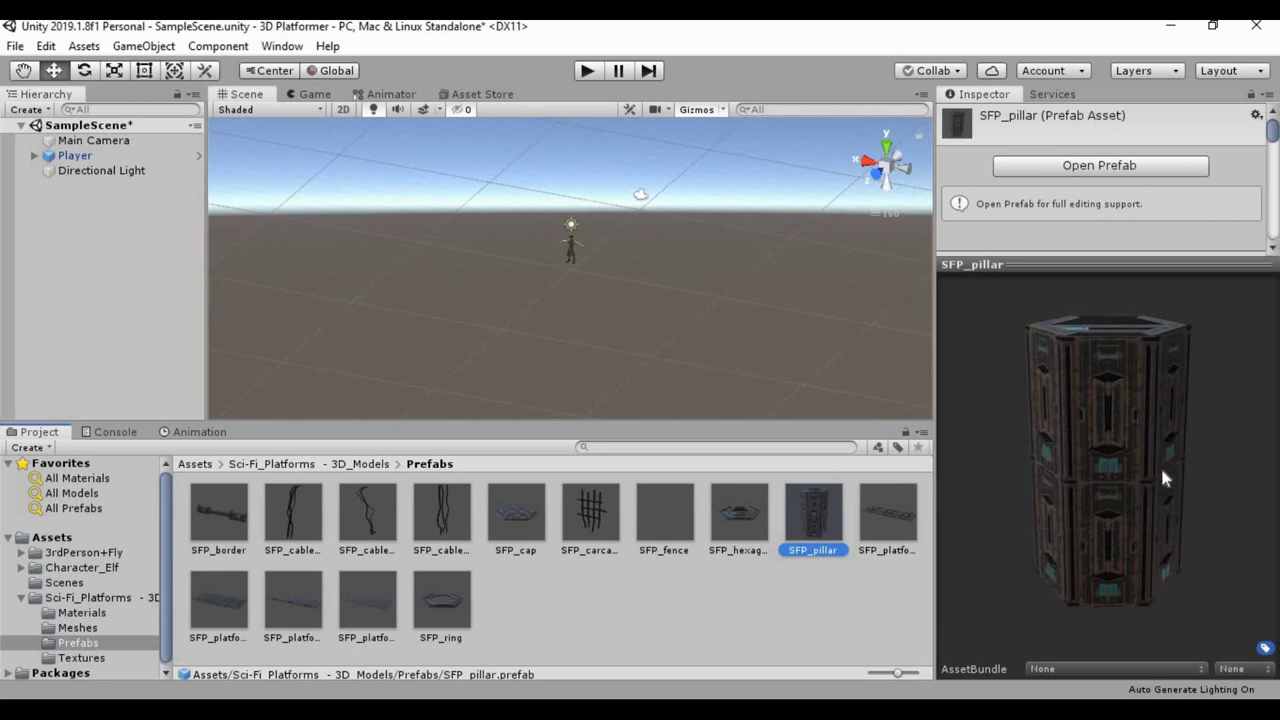
{"action": "left_click", "coordinate": [884, 506]}
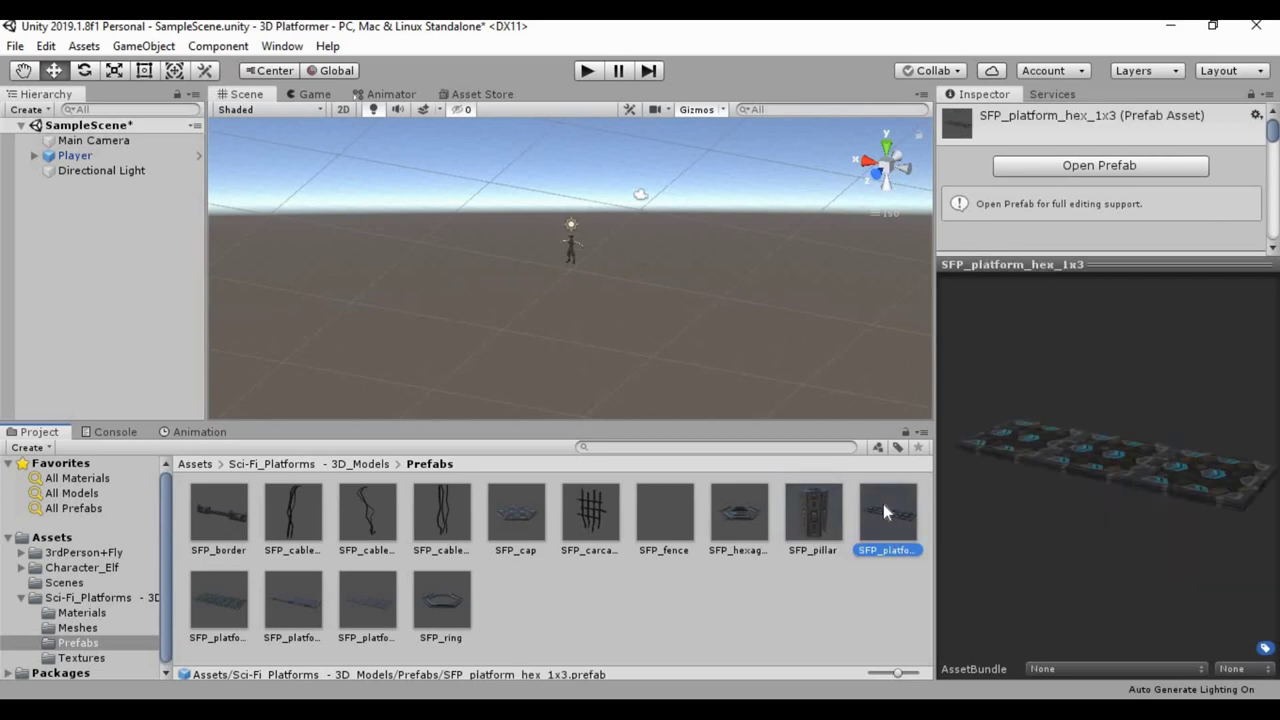
{"action": "left_click", "coordinate": [385, 510]}
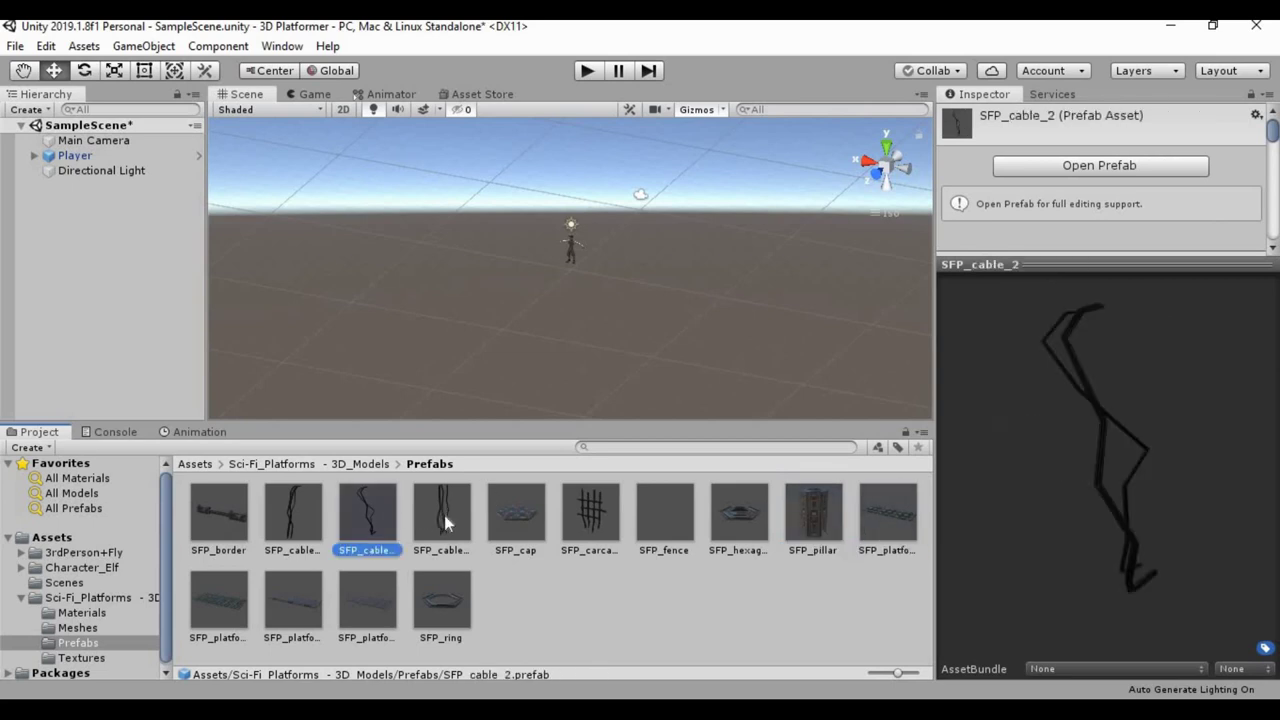
{"action": "left_click", "coordinate": [444, 515]}
{"action": "left_click", "coordinate": [224, 520]}
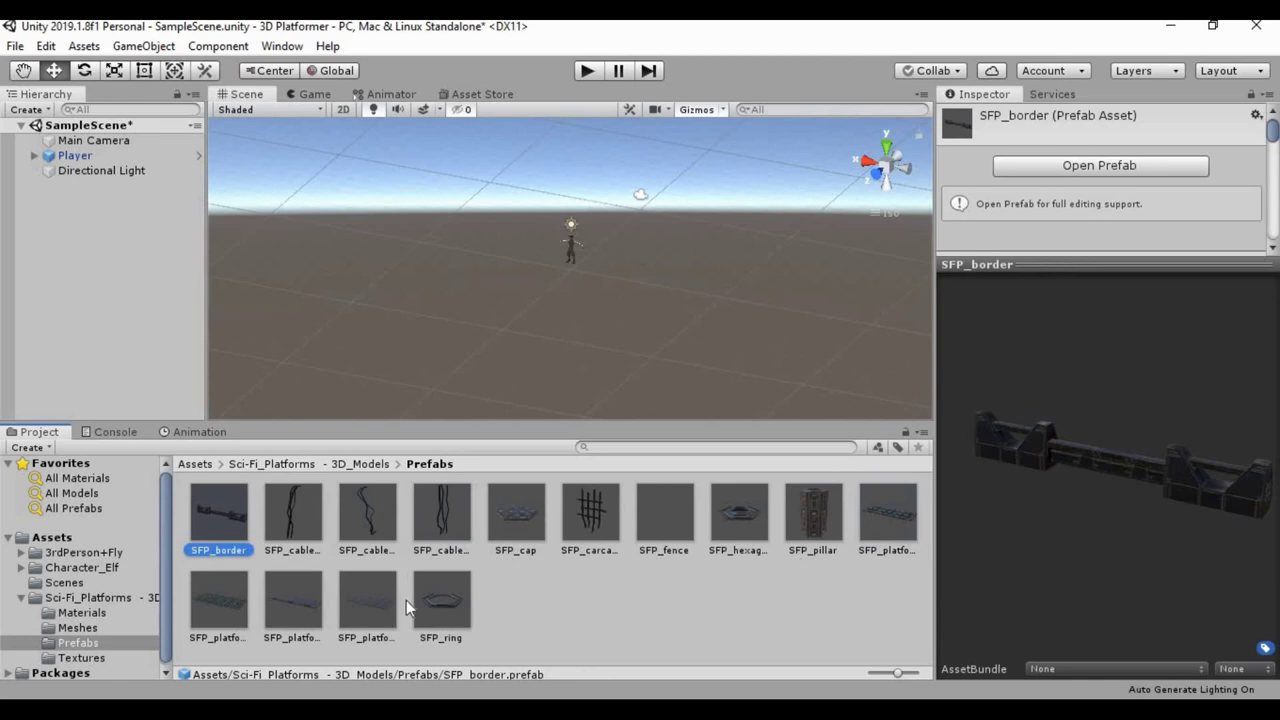
{"action": "left_click", "coordinate": [222, 600]}
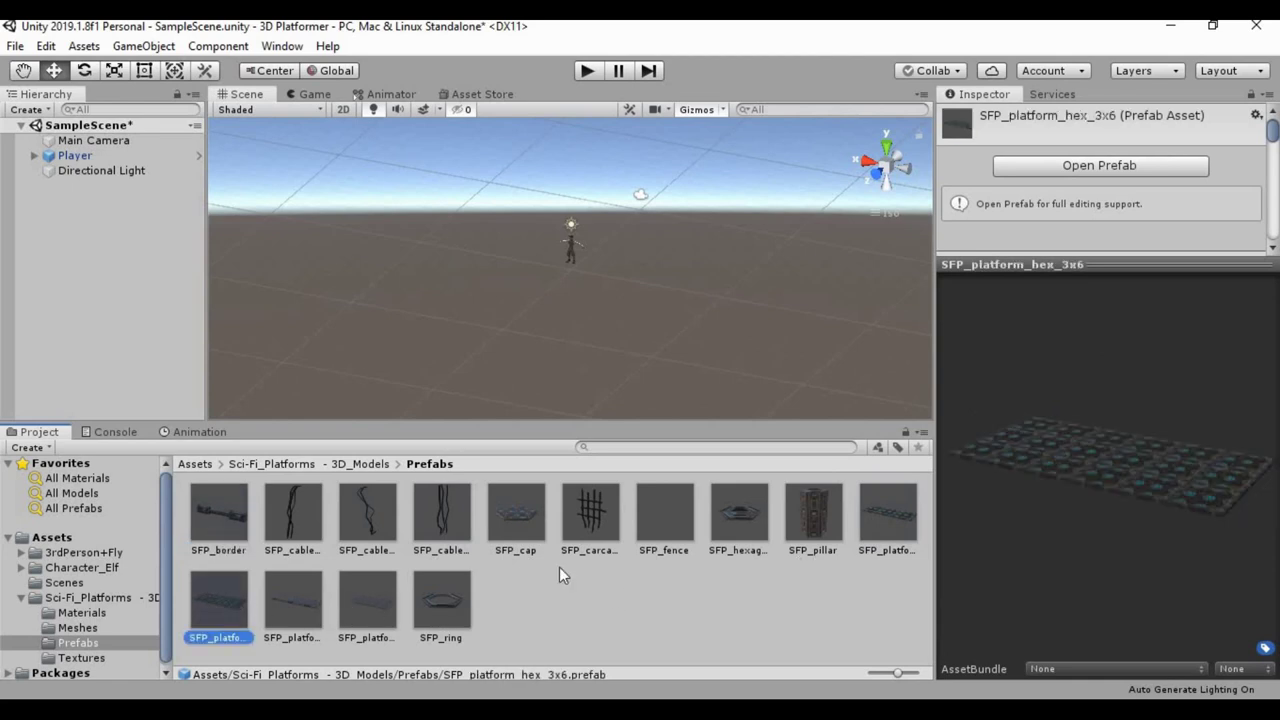
{"action": "left_click", "coordinate": [887, 502]}
Step: Drop SFP_platform_hex_3x6 into the scene, reset its Transform to 0, 0, 0, and enter Play mode
{"action": "left_click_drag", "start_coordinate": [247, 592], "coordinate": [525, 298]}
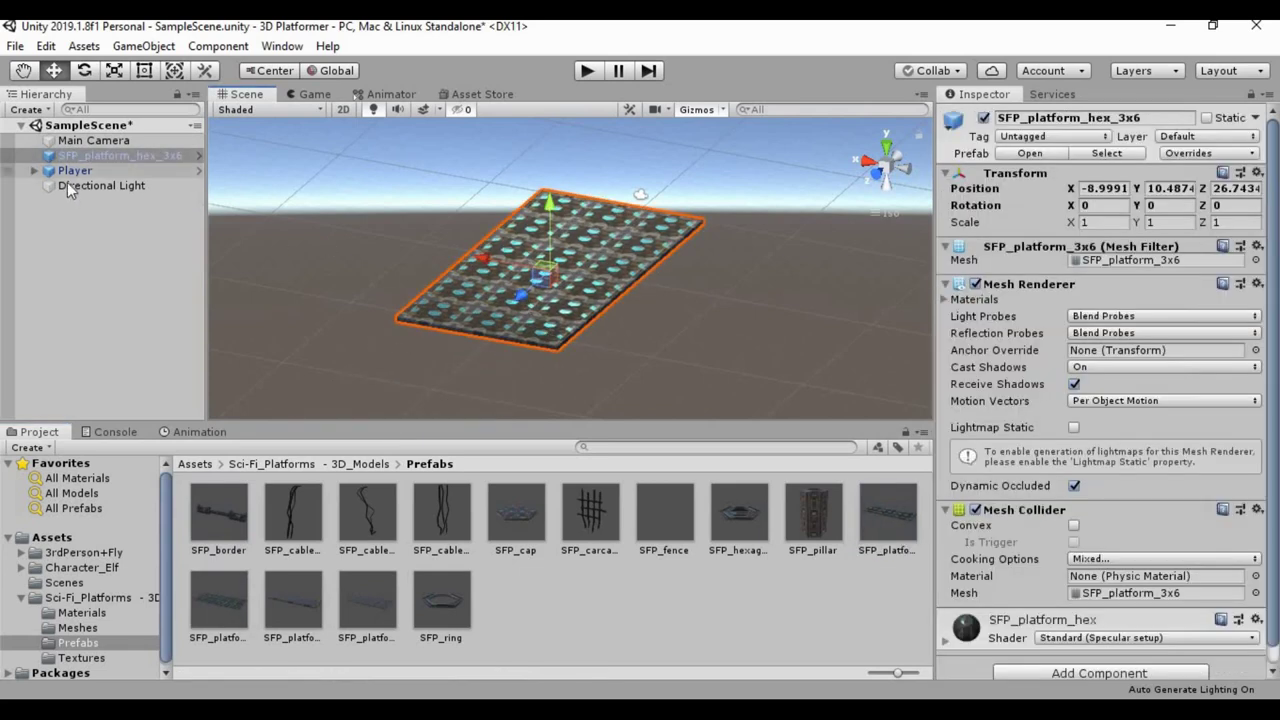
{"action": "left_click", "coordinate": [92, 153]}
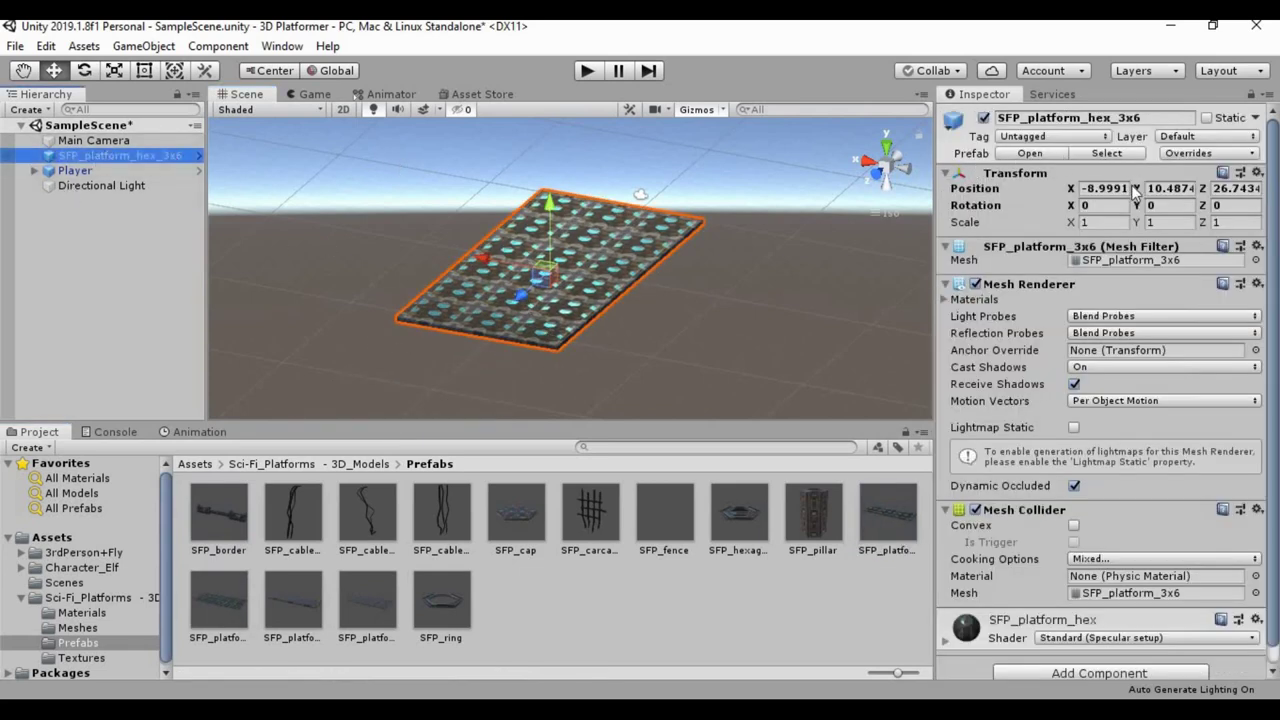
{"action": "right_click", "coordinate": [1048, 174]}
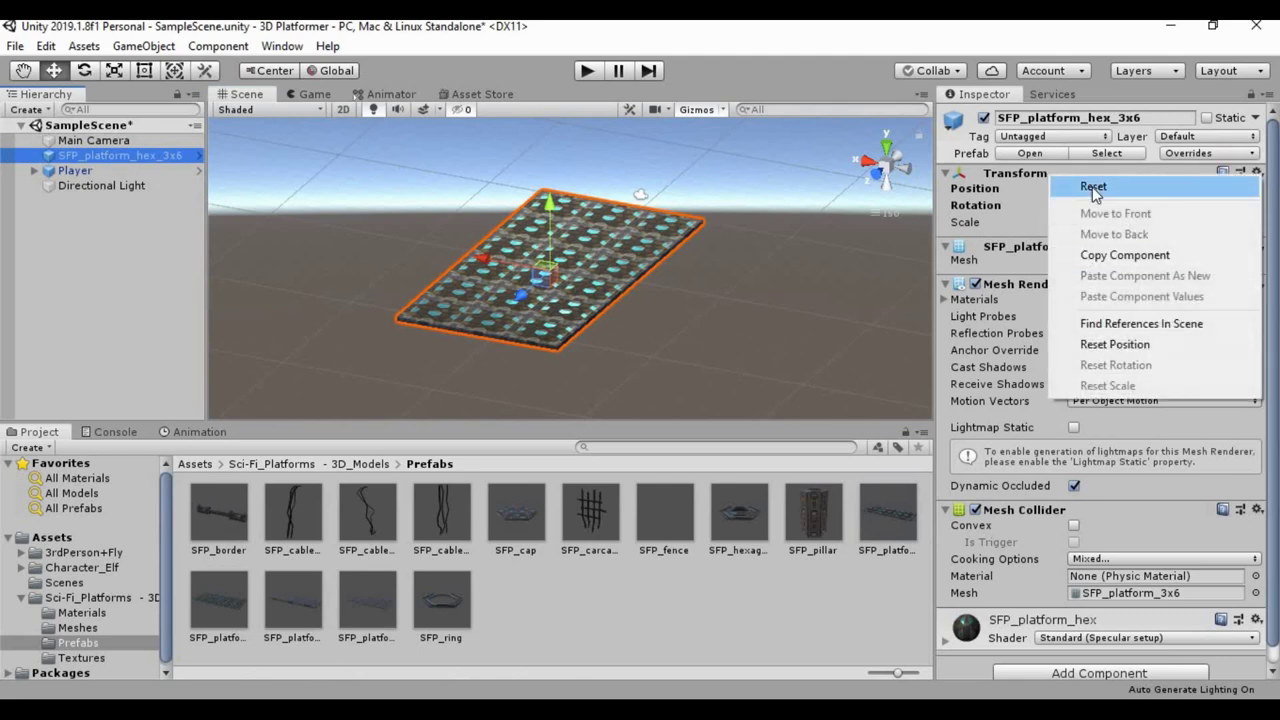
{"action": "left_click", "coordinate": [1093, 186]}
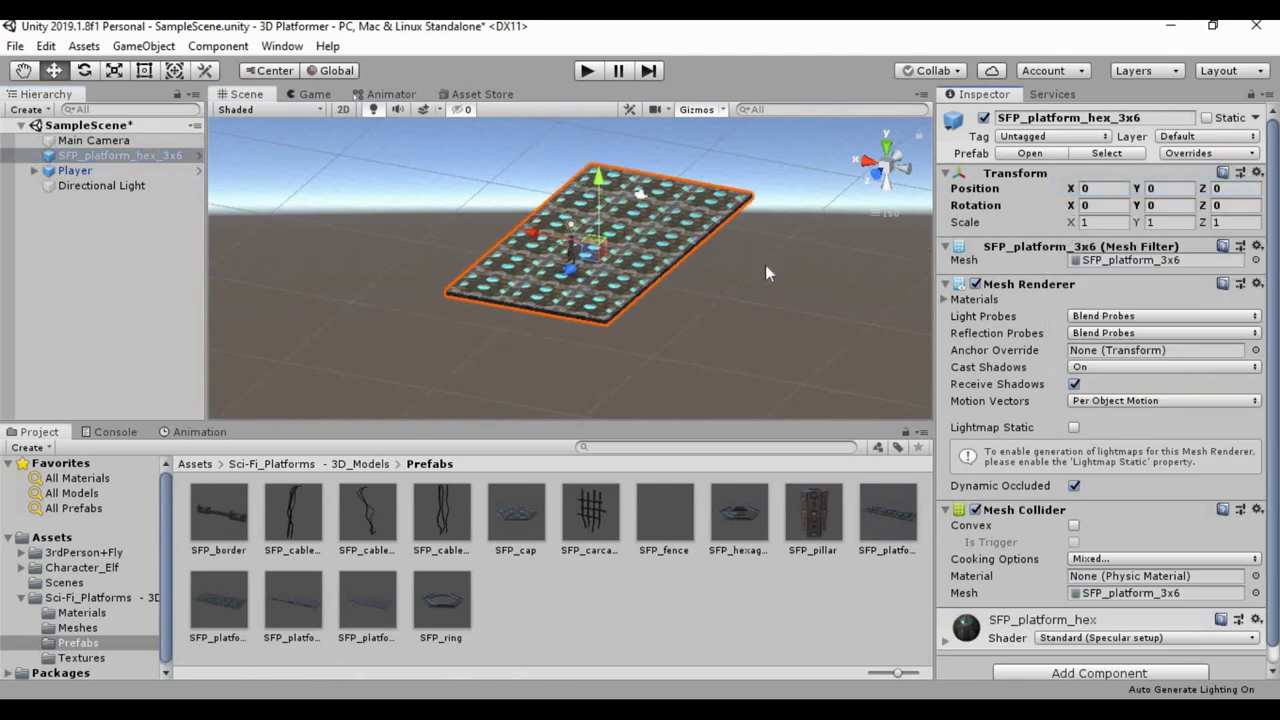
{"action": "left_click_drag", "start_coordinate": [765, 265], "coordinate": [450, 250], "text": "alt"}
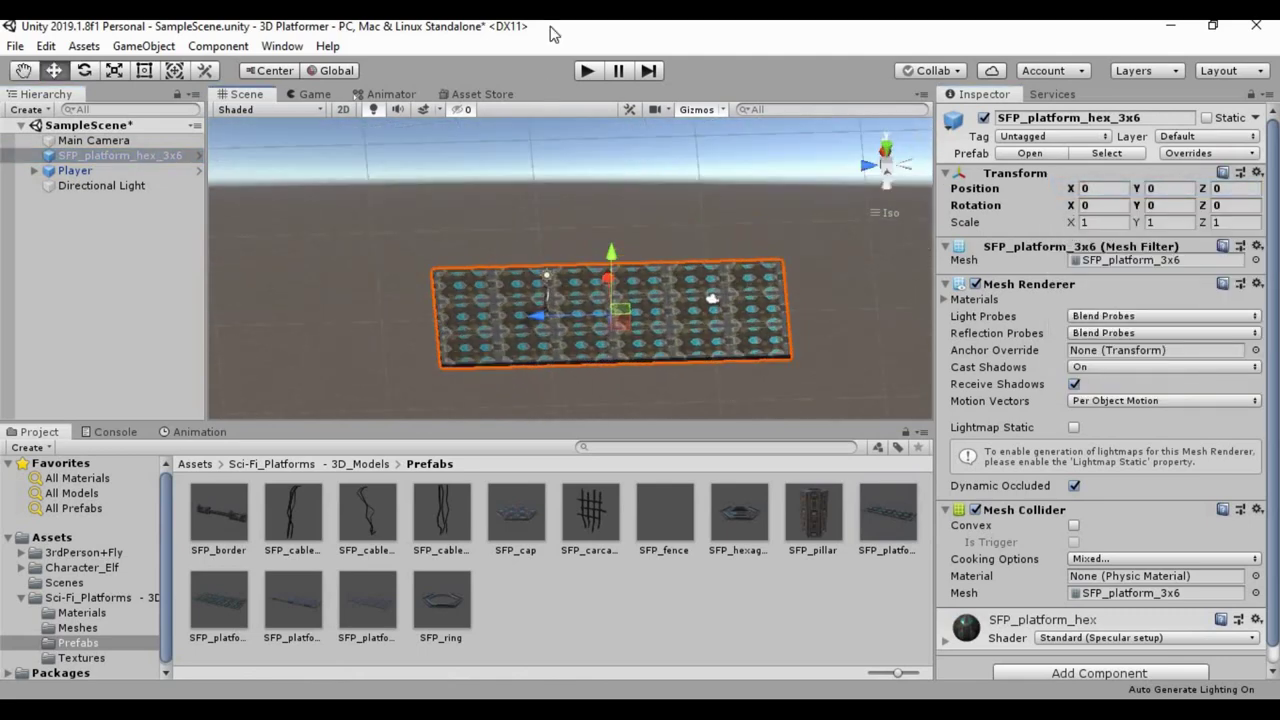
{"action": "left_click", "coordinate": [589, 69]}
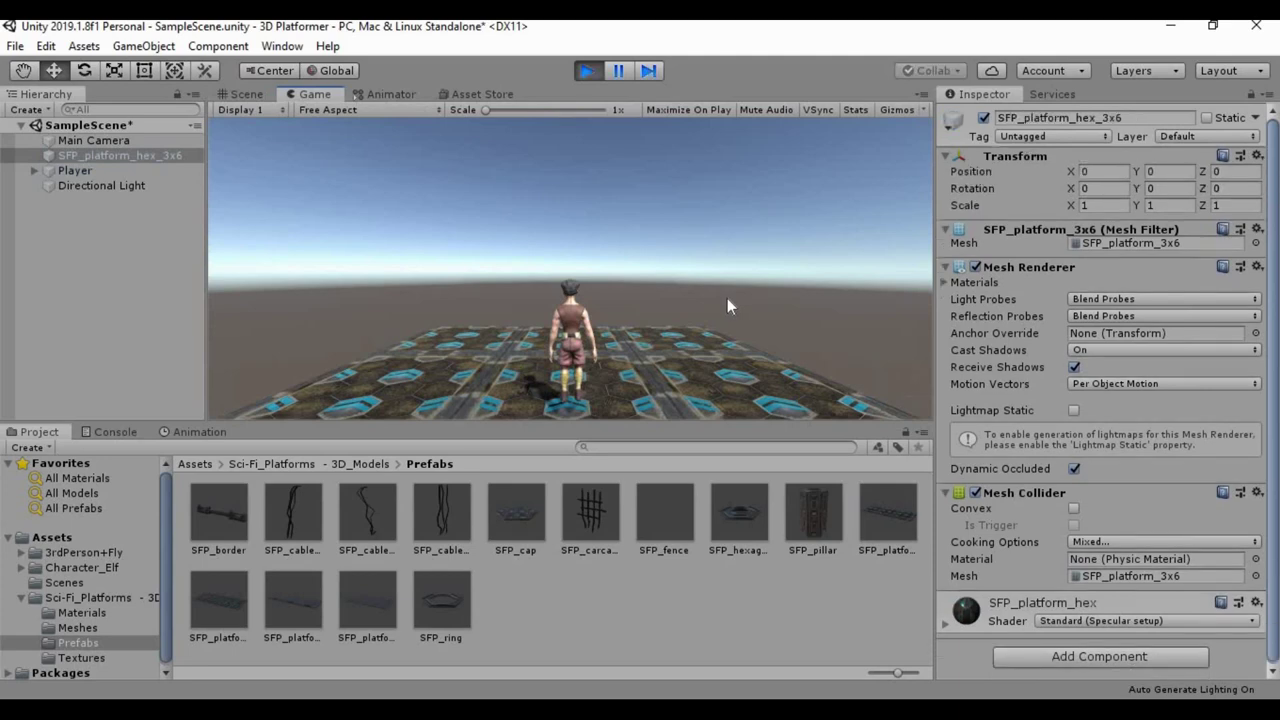
Step: Run the character across the hex platform with A, S and D, then stop Play and zoom out
{"action": "key", "text": "a"}
{"action": "key", "text": "s"}
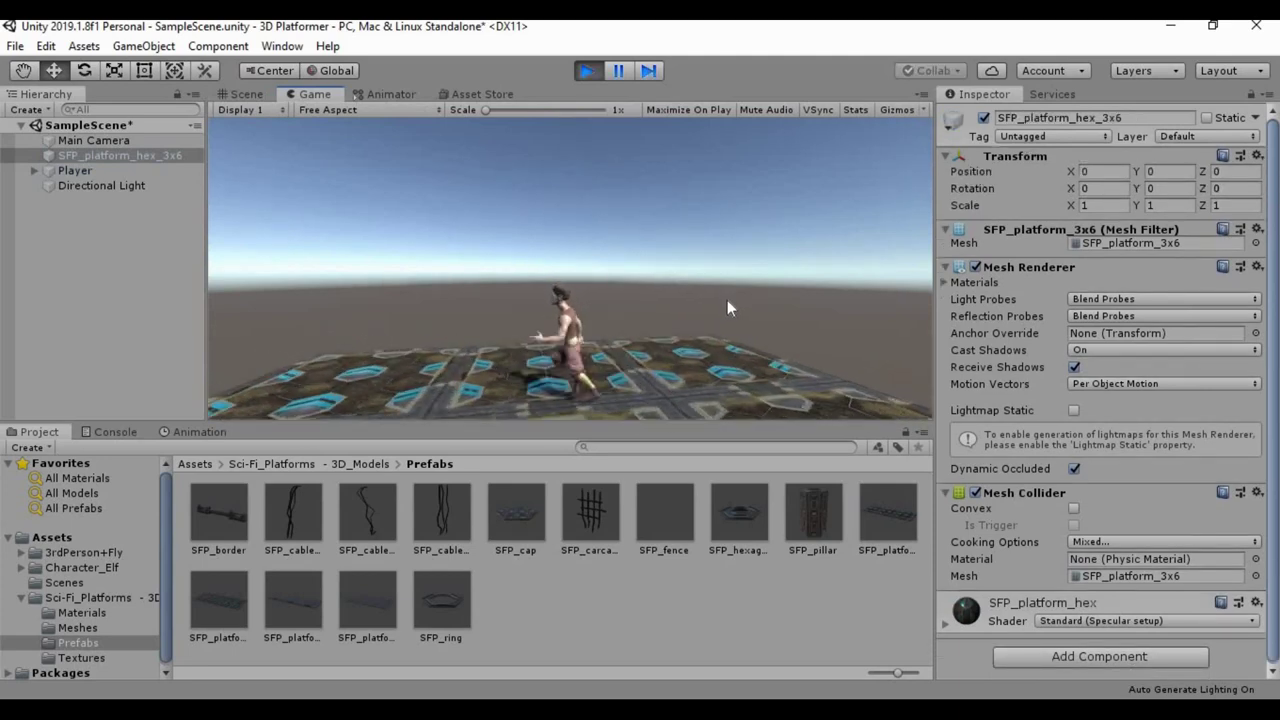
{"action": "key", "text": "d"}
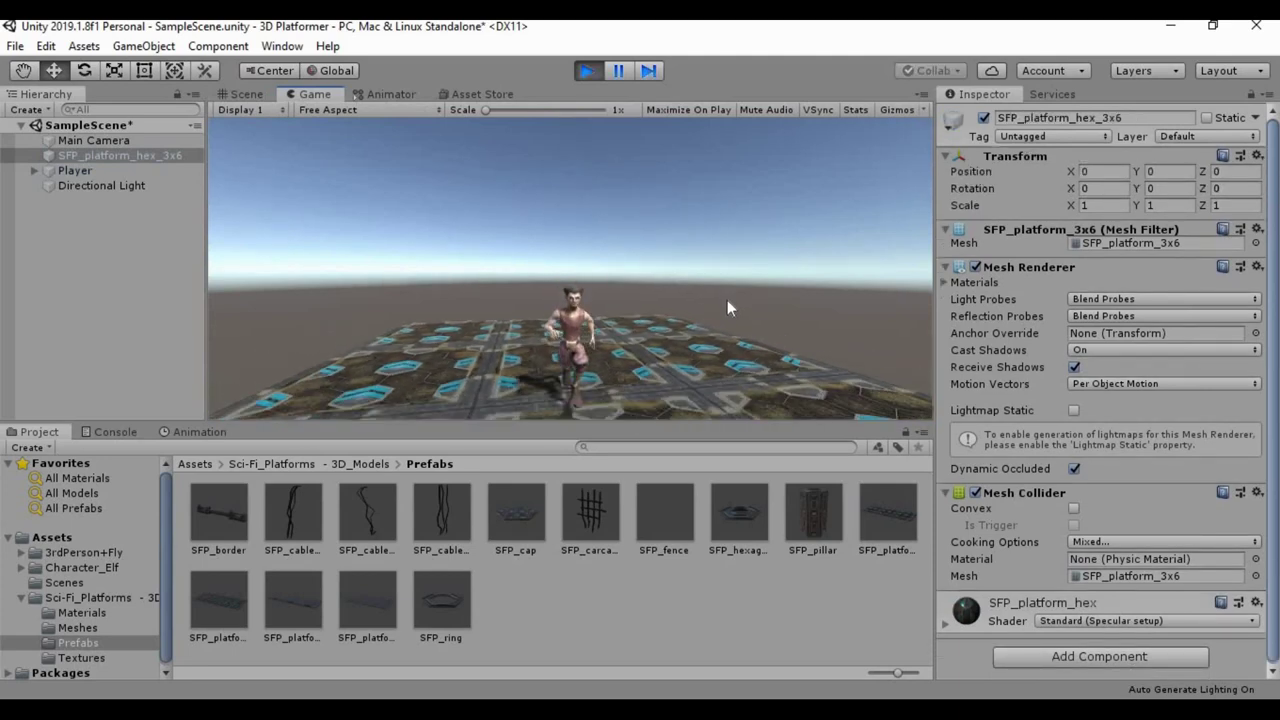
{"action": "key", "text": "a"}
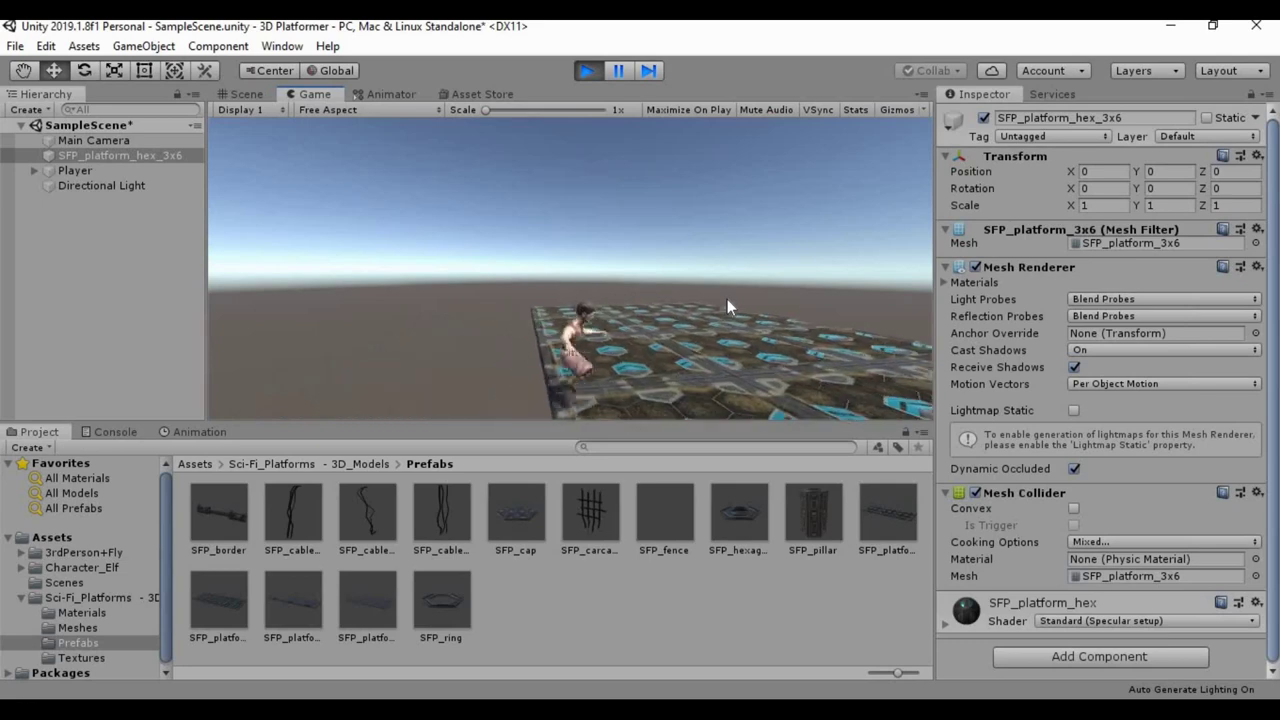
{"action": "key", "text": "d"}
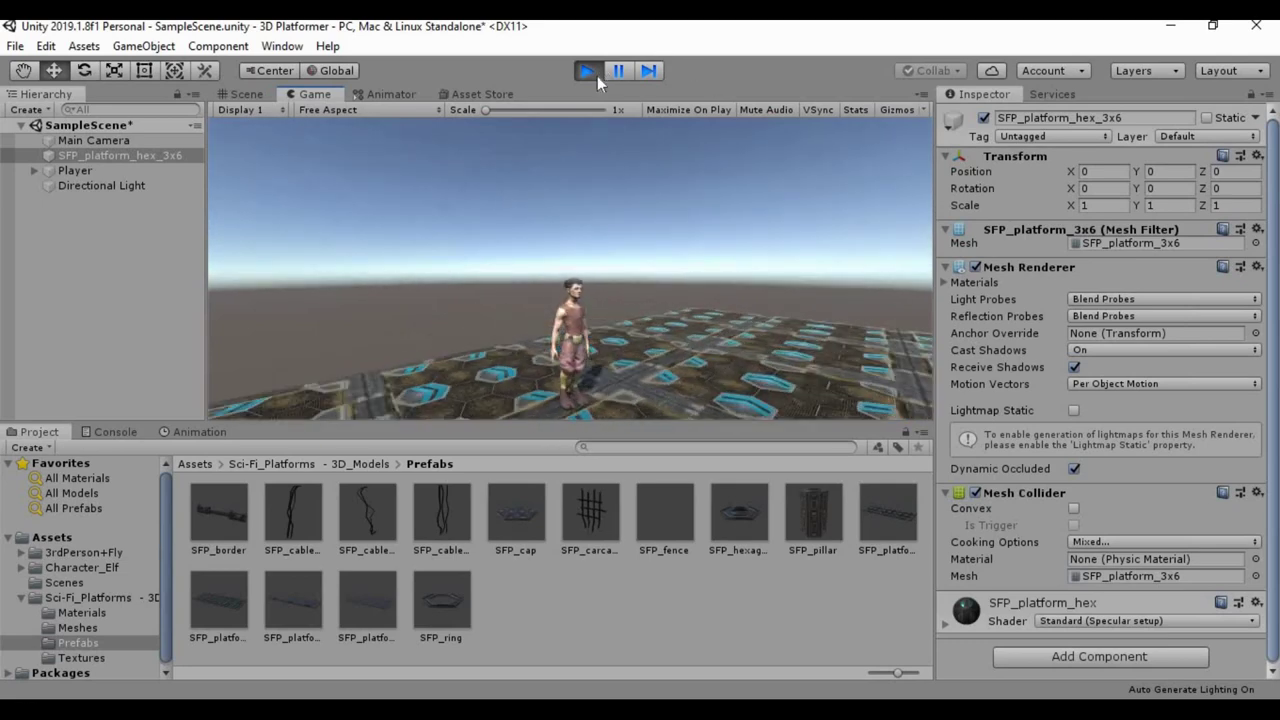
{"action": "left_click", "coordinate": [590, 69]}
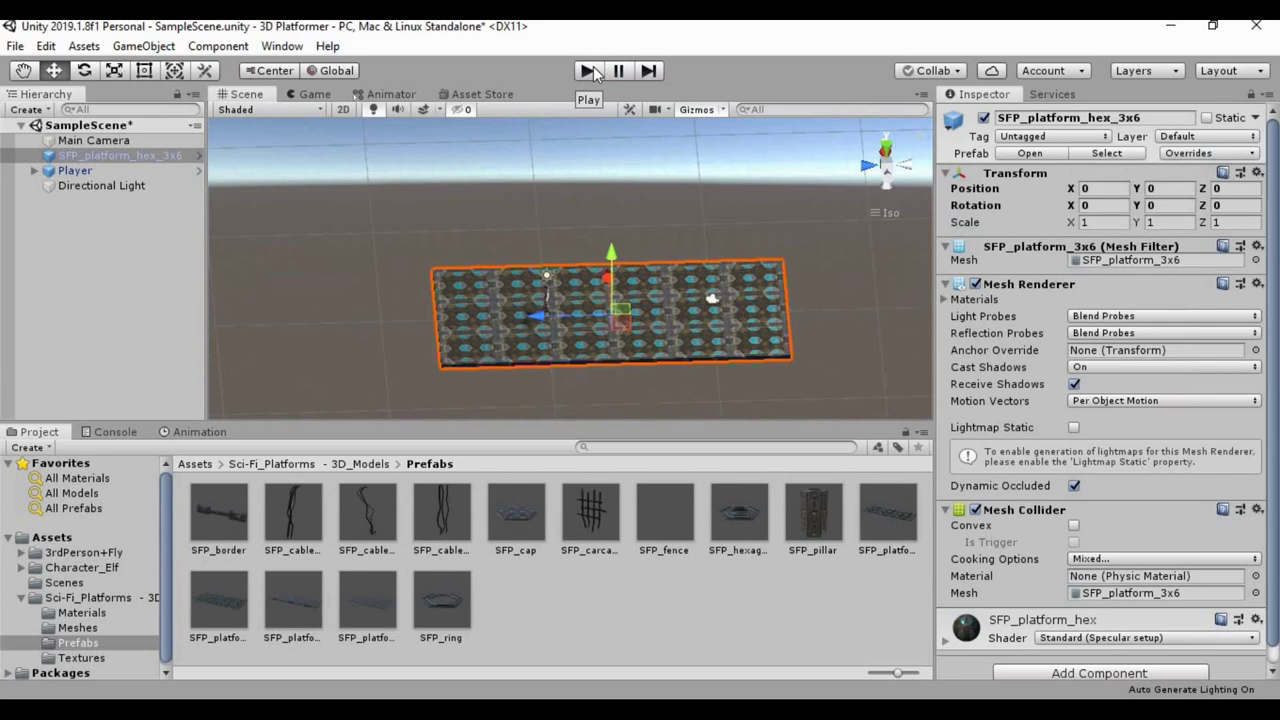
{"action": "scroll", "coordinate": [686, 241], "scroll_direction": "down", "scroll_amount": 1}
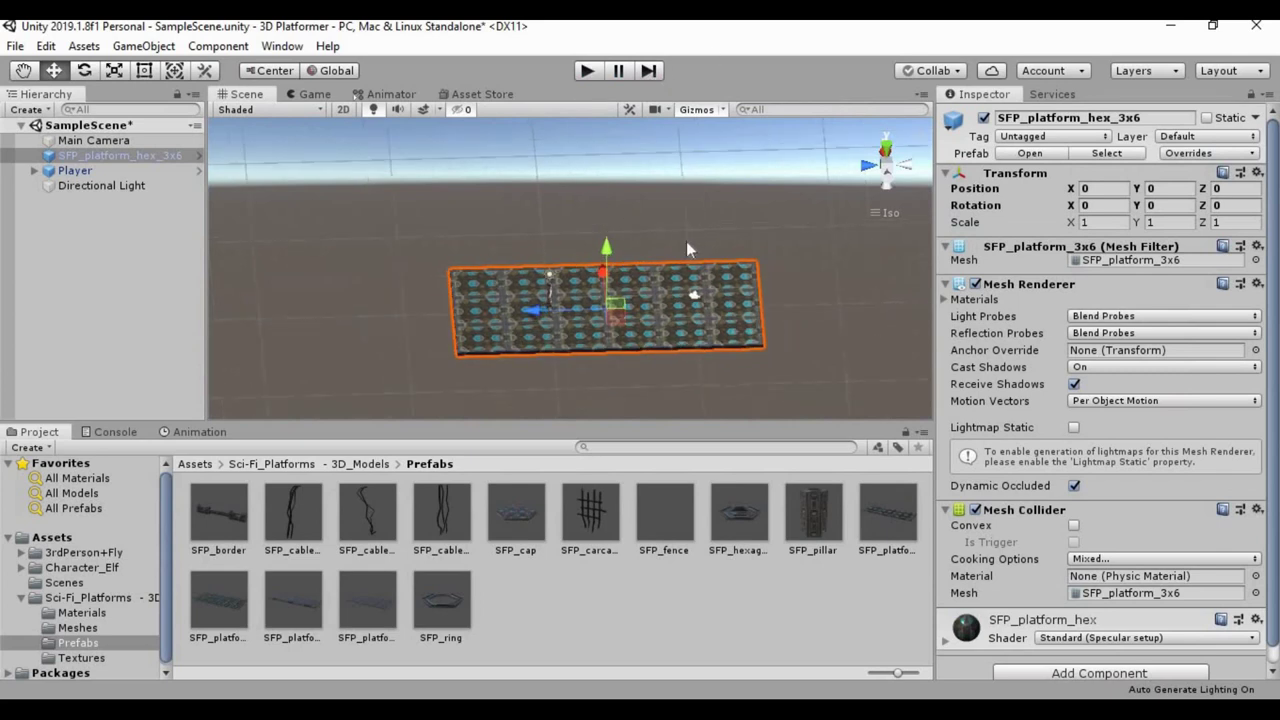
{"action": "scroll", "coordinate": [686, 241], "scroll_direction": "down", "scroll_amount": 3}
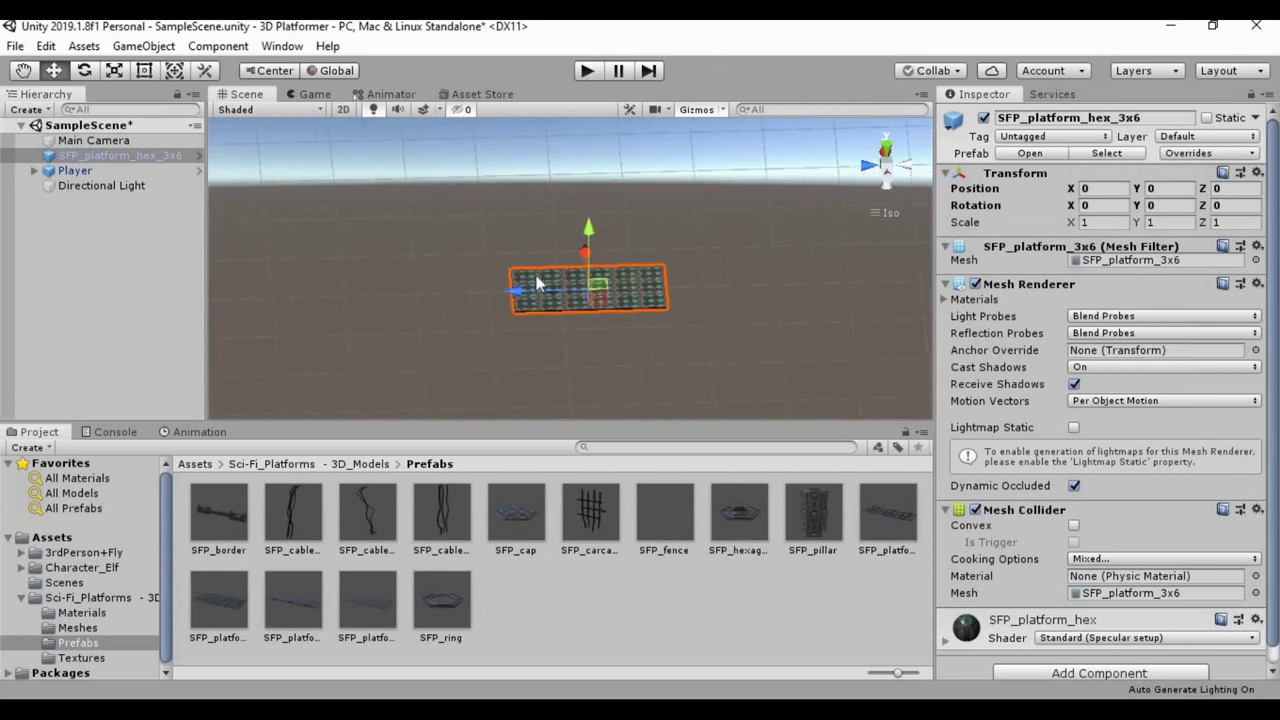
Step: Switch to Top view and rename the platform instance Platform6X6
{"action": "left_click", "coordinate": [886, 148]}
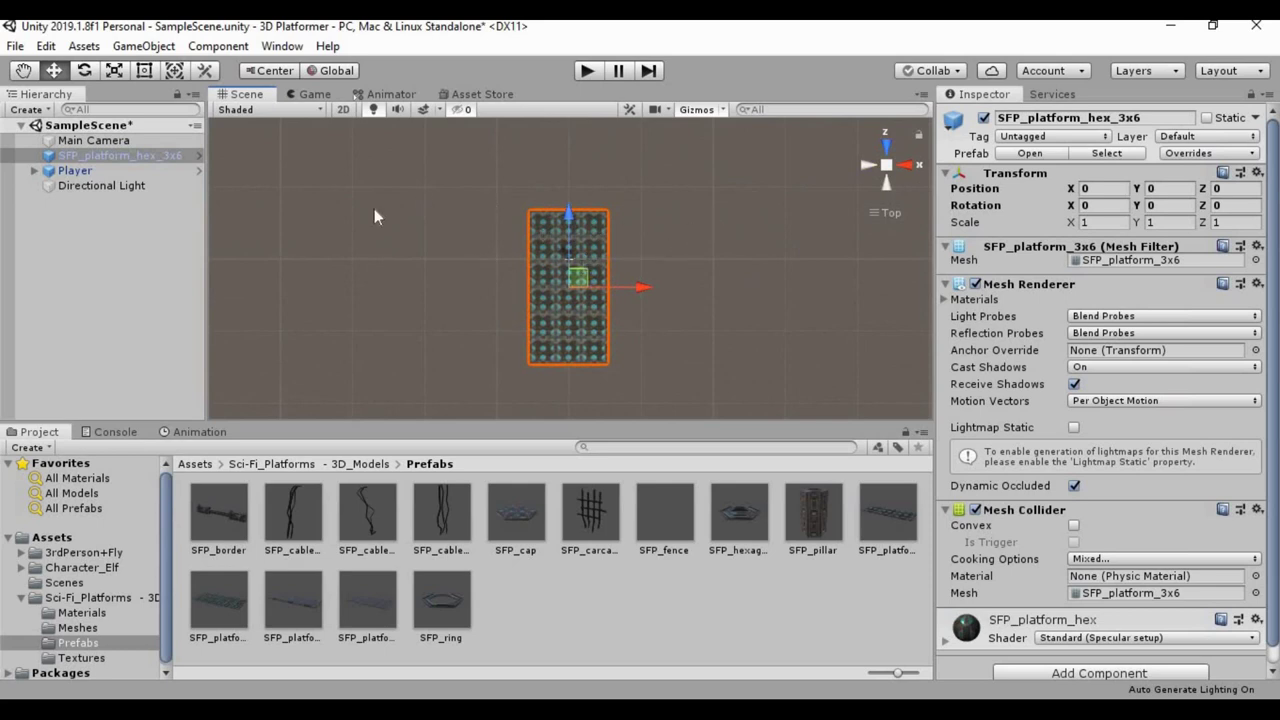
{"action": "left_click", "coordinate": [120, 156]}
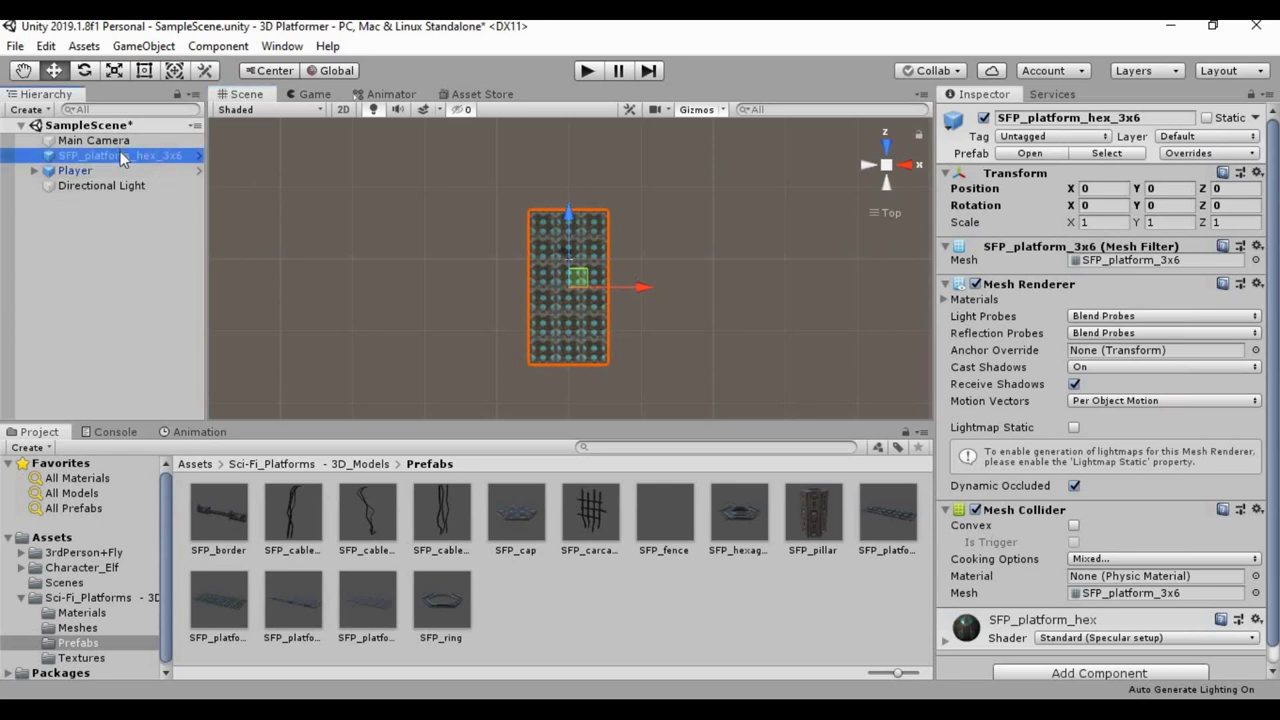
{"action": "left_click", "coordinate": [120, 156]}
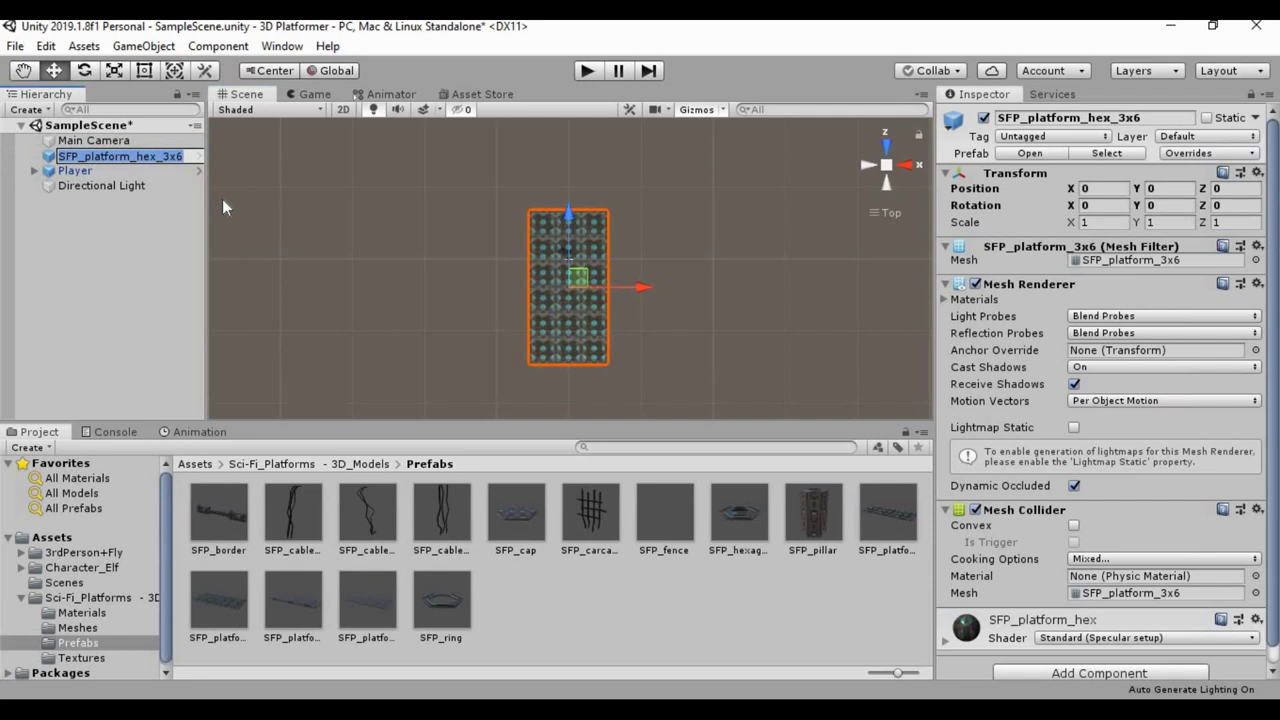
{"action": "type", "text": "Platfor"}
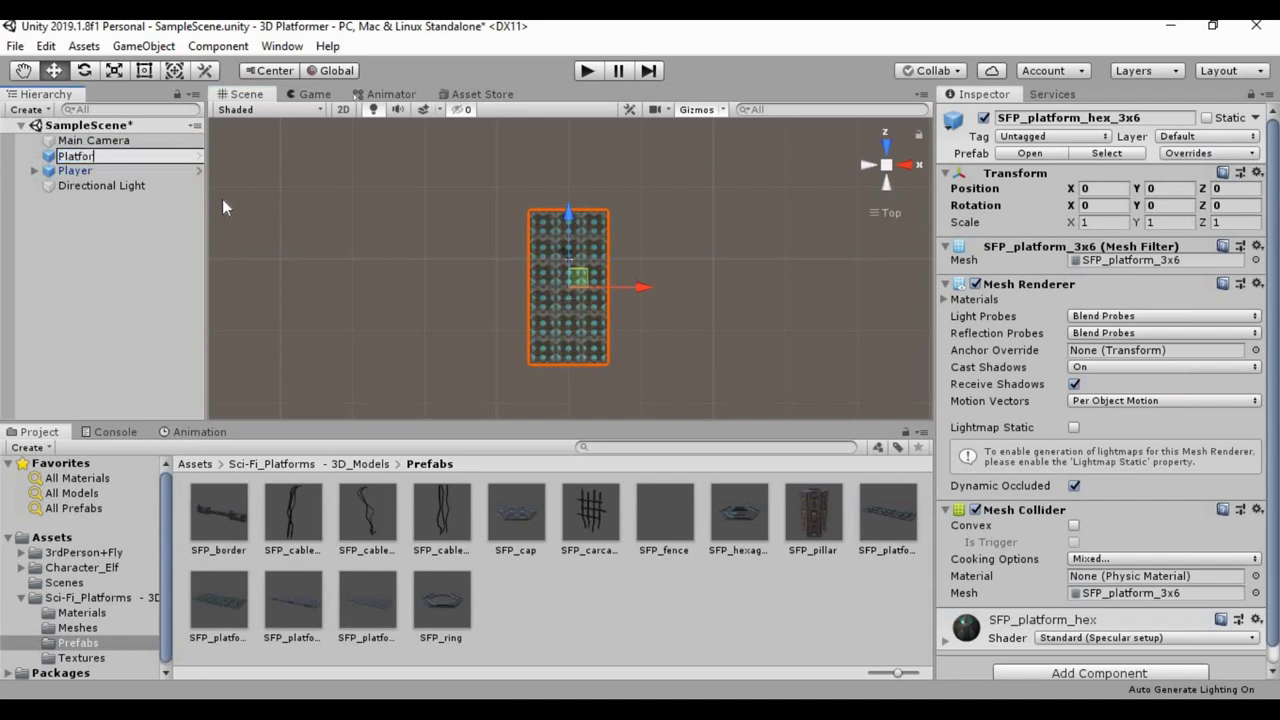
{"action": "type", "text": "m"}
{"action": "type", "text": "6X6"}
{"action": "key", "text": "Return"}
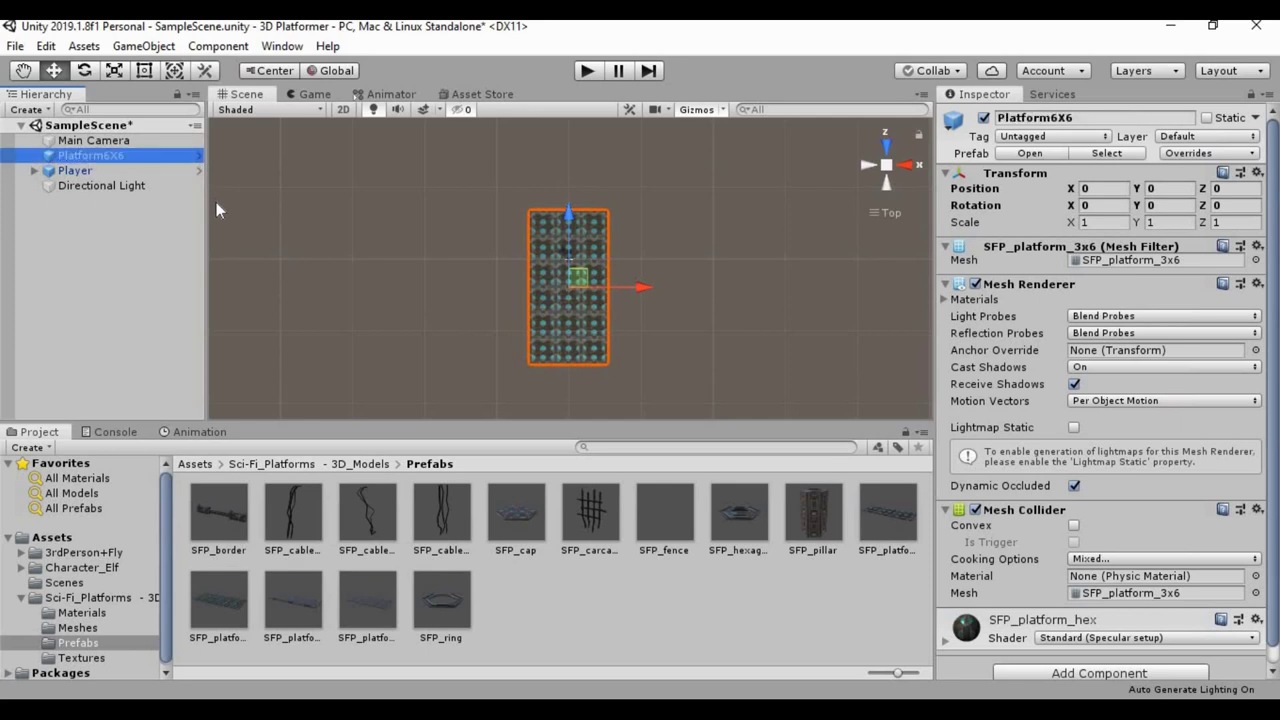
Step: Correct the platform's name from Platform6X6 to Platform3X6
{"action": "right_click", "coordinate": [106, 156]}
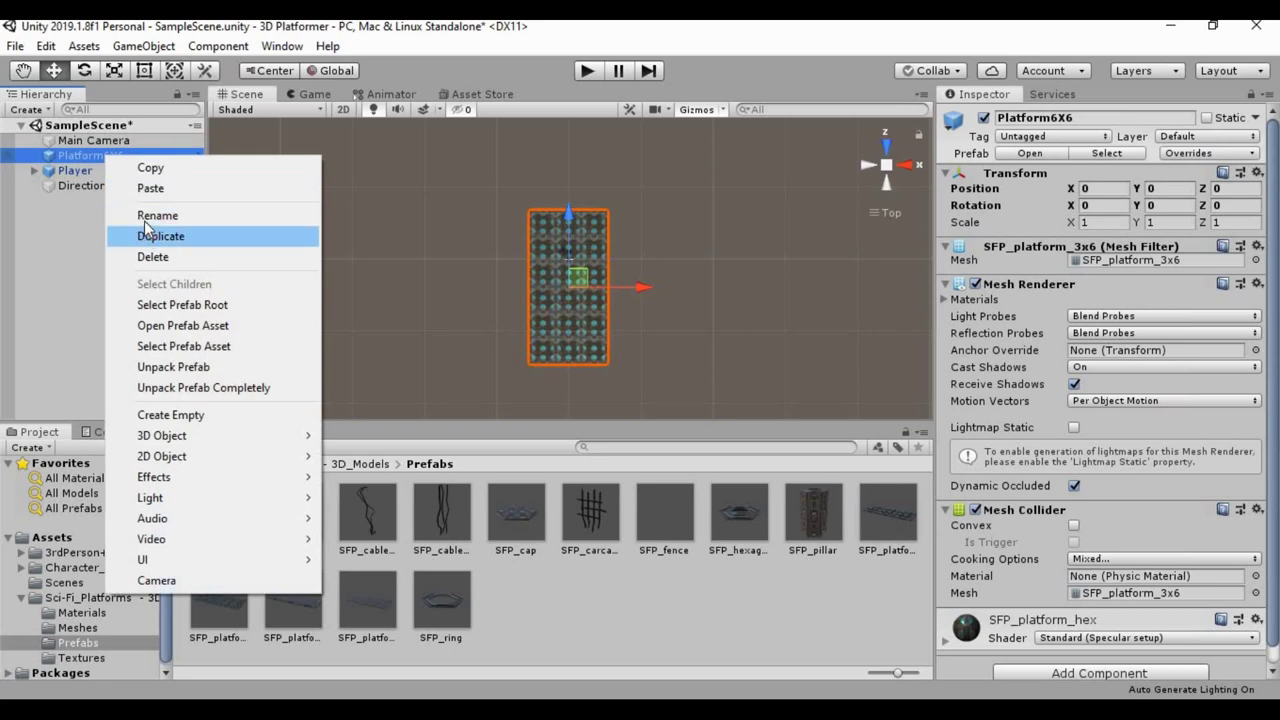
{"action": "left_click", "coordinate": [152, 215]}
{"action": "left_click", "coordinate": [104, 155]}
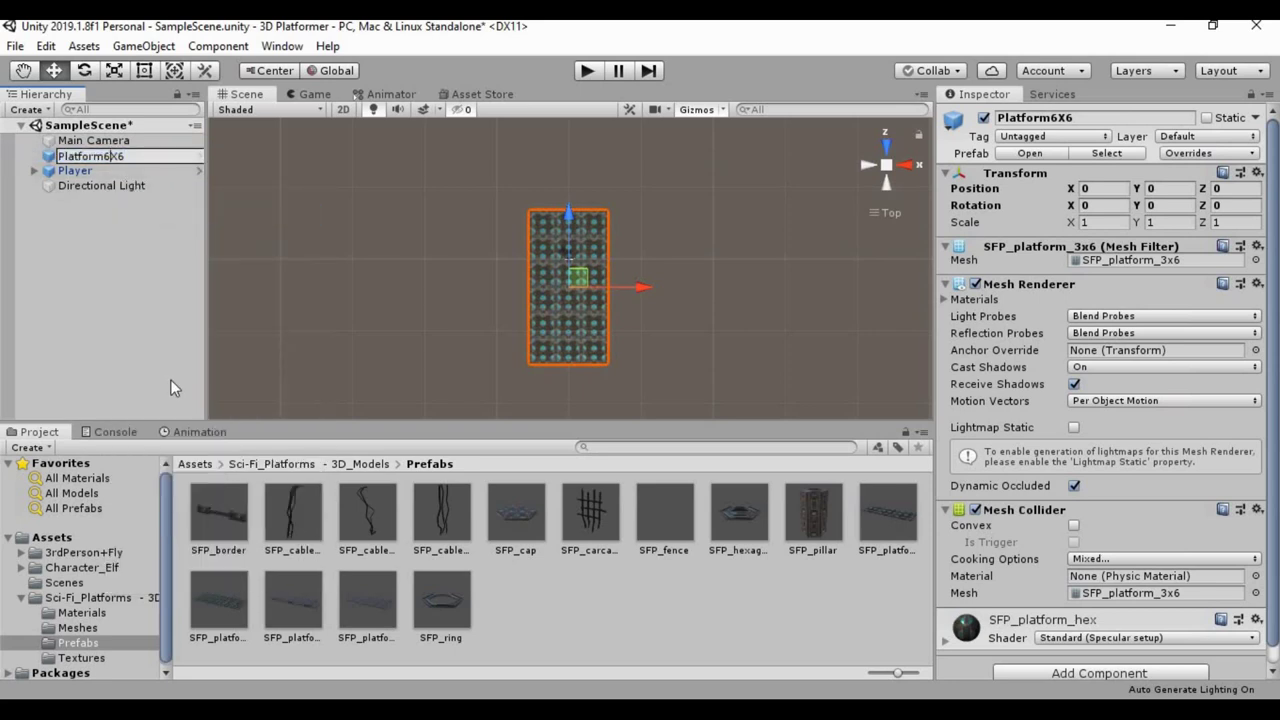
{"action": "key", "text": "BackSpace"}
{"action": "type", "text": "3"}
{"action": "key", "text": "Return"}
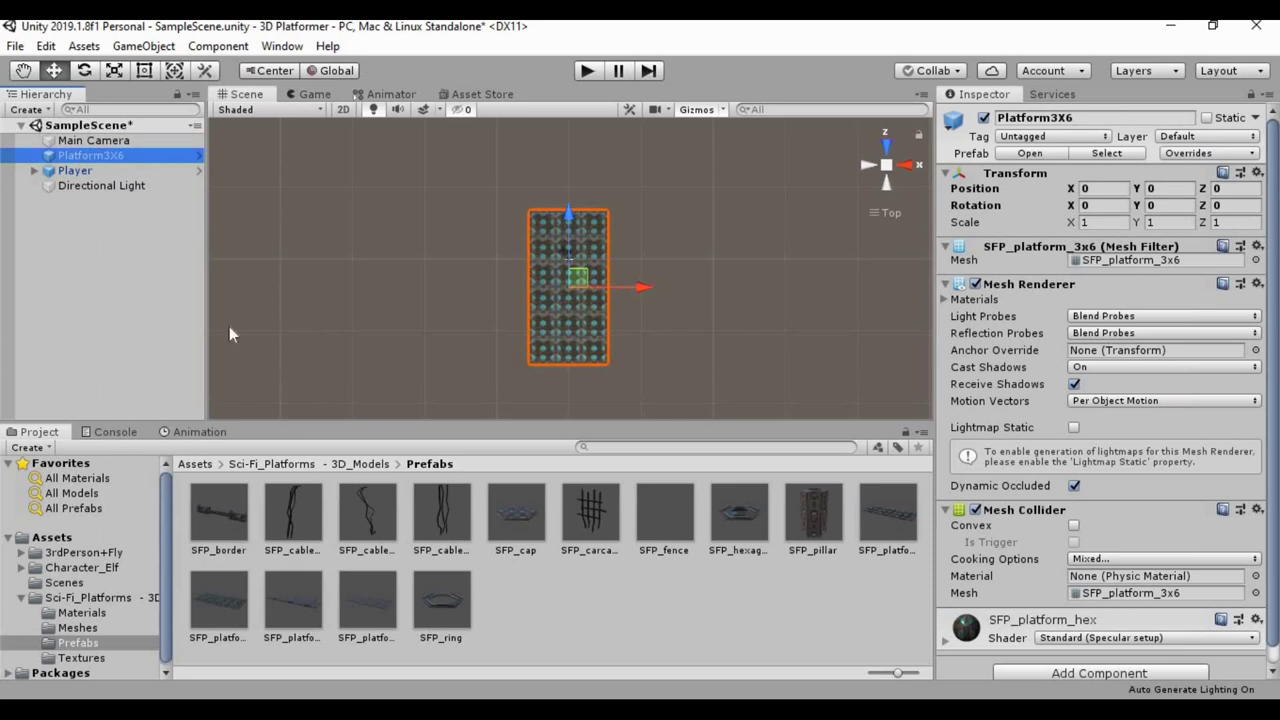
Step: Move Platform3X6 to the bottom of the Hierarchy and inspect each scene object's settings
{"action": "left_click_drag", "start_coordinate": [85, 155], "coordinate": [58, 226]}
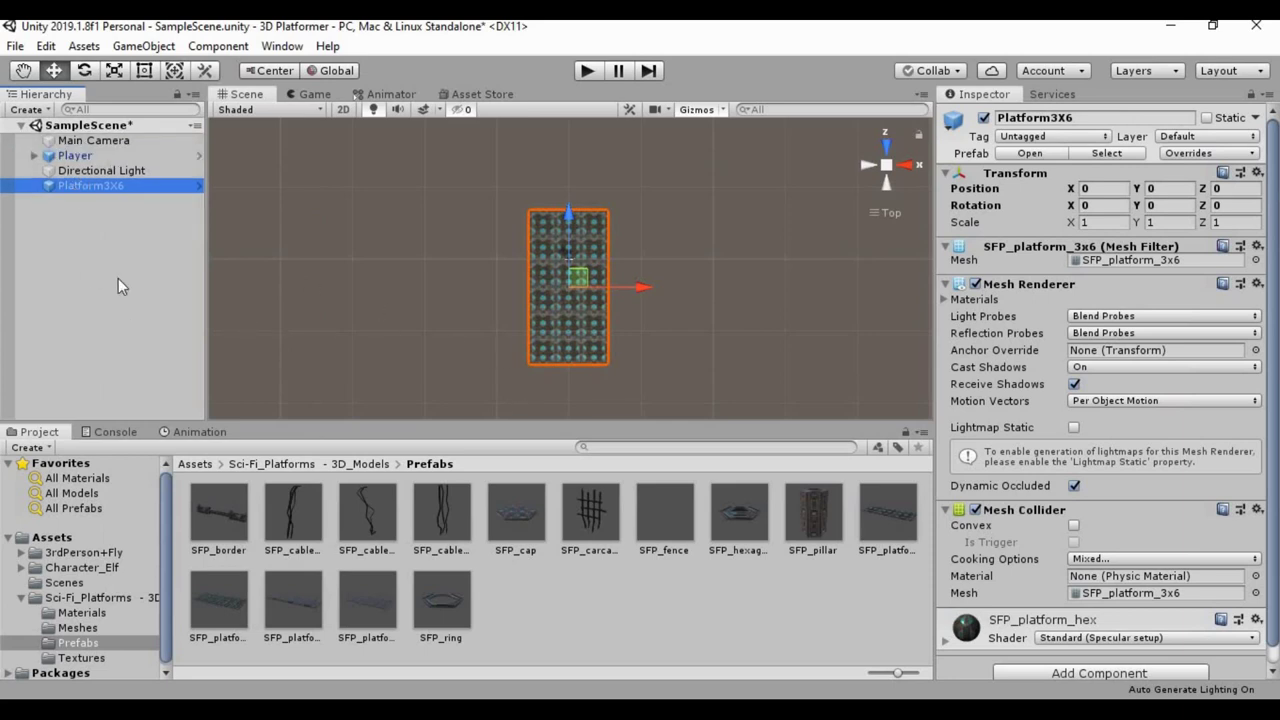
{"action": "left_click", "coordinate": [93, 172]}
{"action": "left_click", "coordinate": [97, 155]}
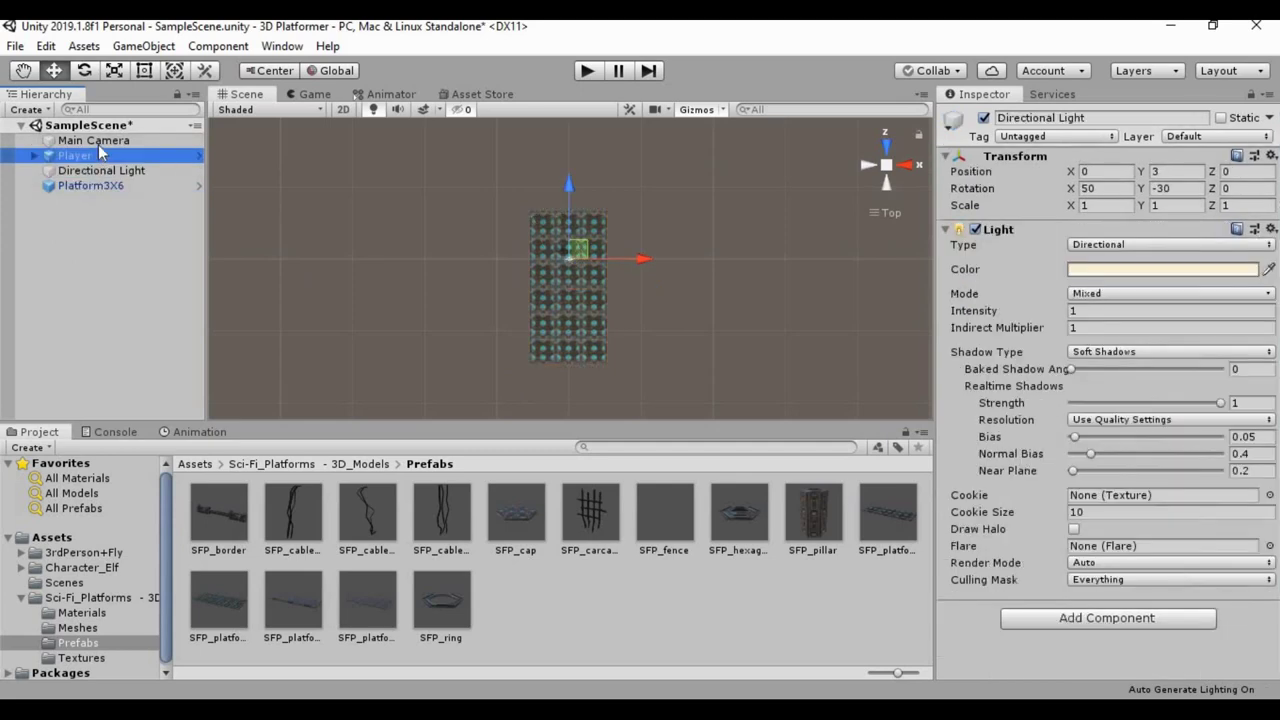
{"action": "left_click", "coordinate": [98, 142]}
{"action": "left_click", "coordinate": [92, 183]}
{"action": "left_click", "coordinate": [97, 172]}
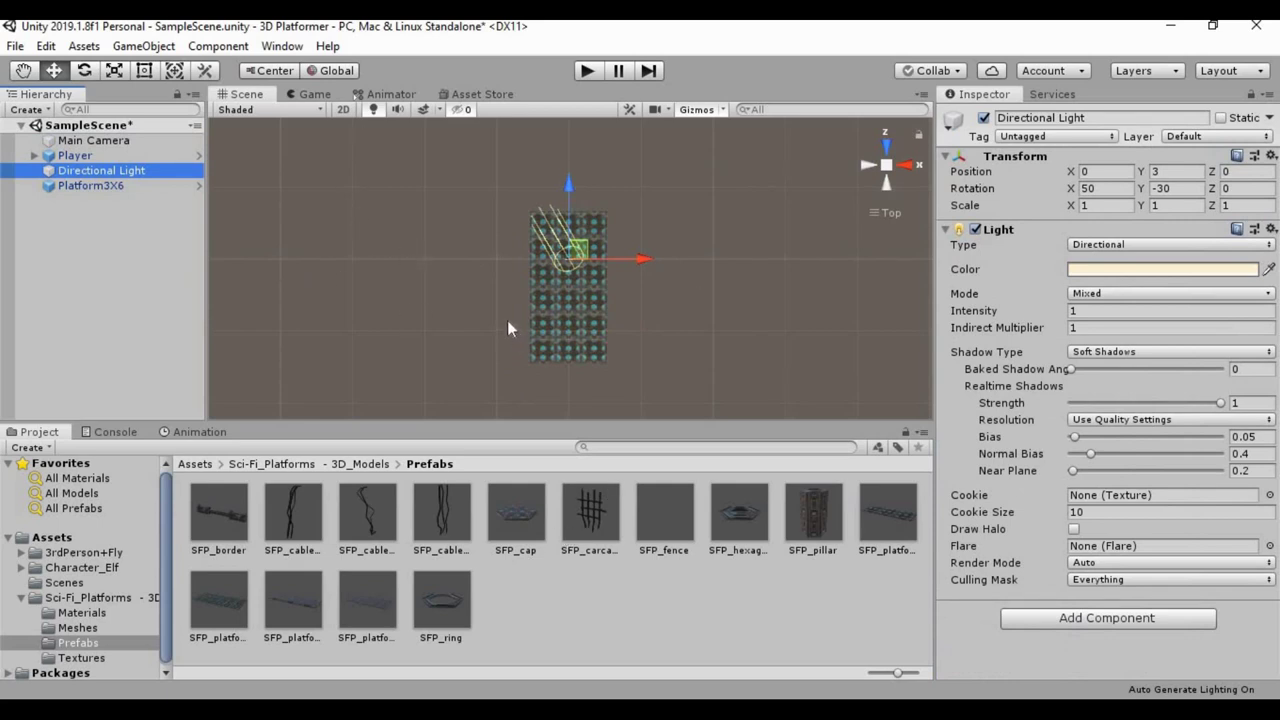
Step: Duplicate Platform3X6 and slide the copy to X 10.8 beside the original
{"action": "left_click", "coordinate": [110, 184]}
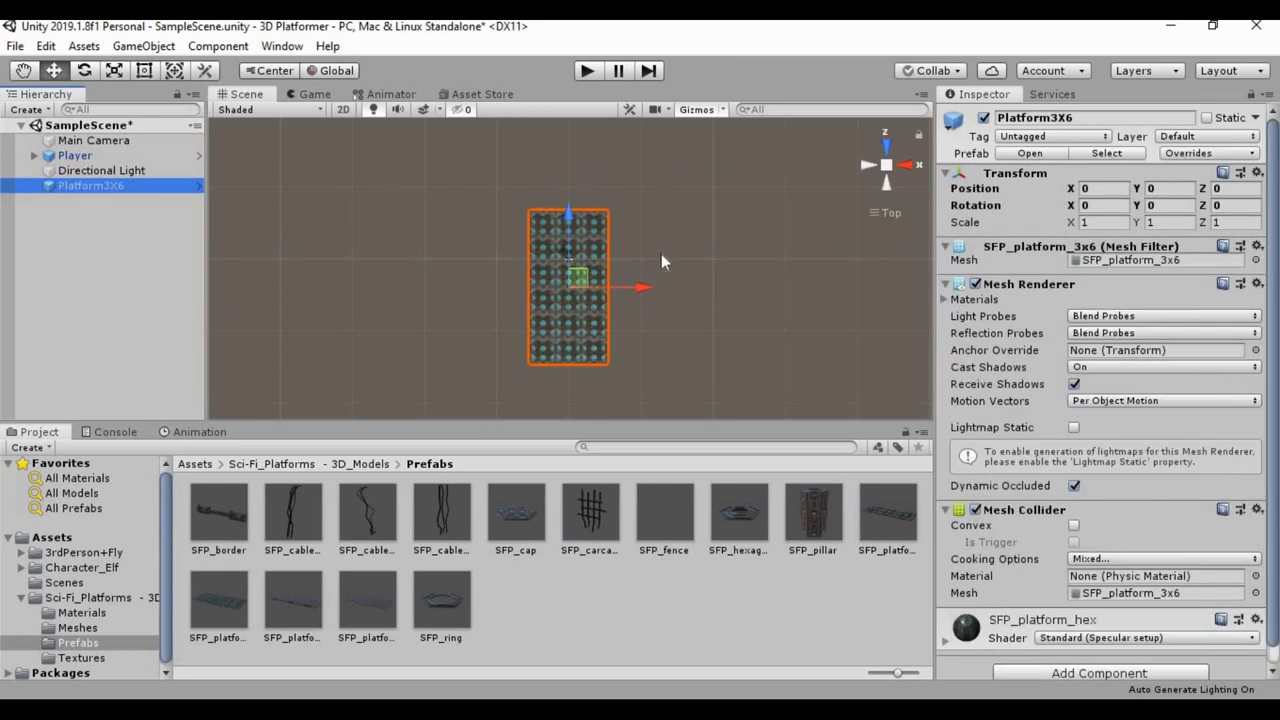
{"action": "key", "text": "ctrl+d"}
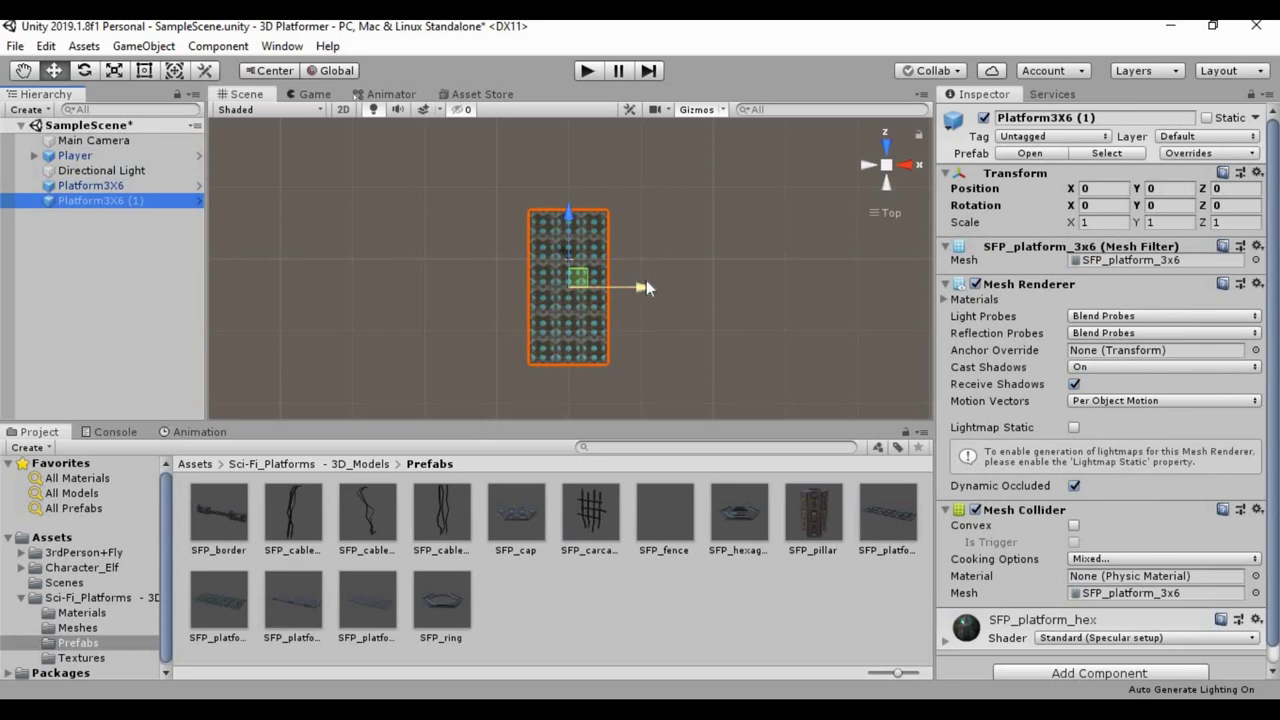
{"action": "left_click_drag", "start_coordinate": [646, 285], "coordinate": [721, 314], "text": "ctrl"}
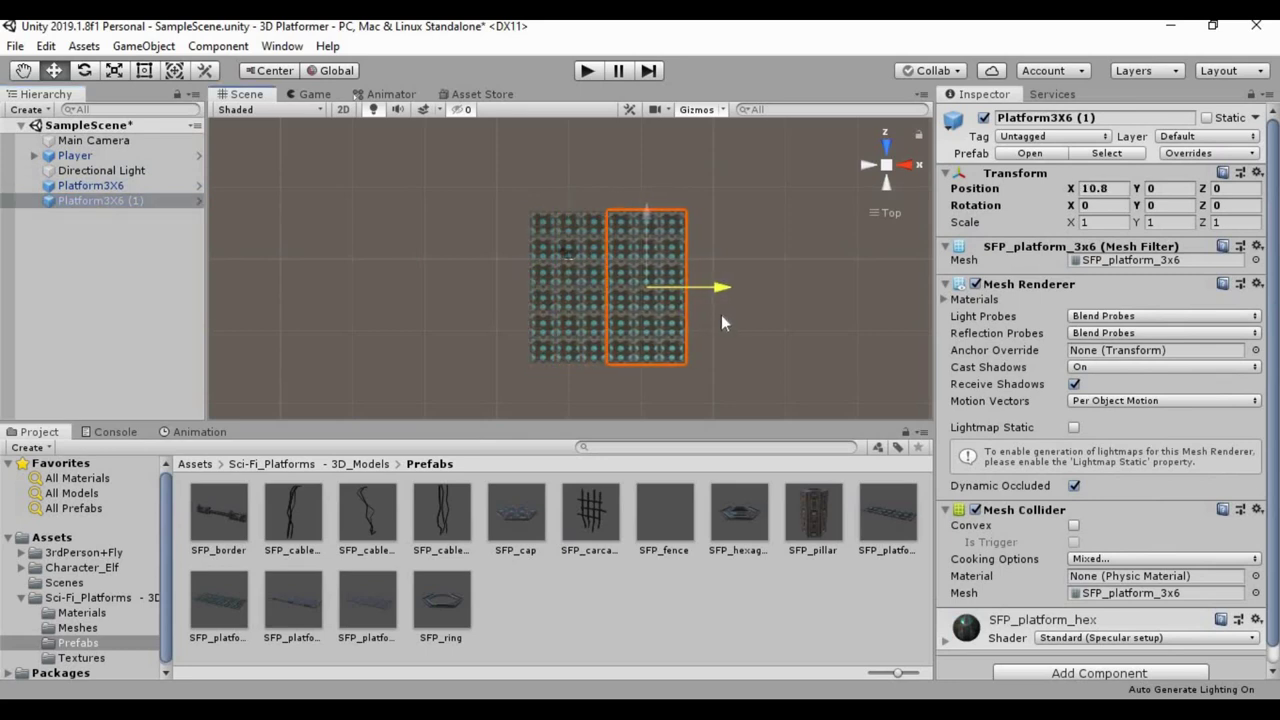
{"action": "scroll", "coordinate": [704, 300], "scroll_direction": "up", "scroll_amount": 8}
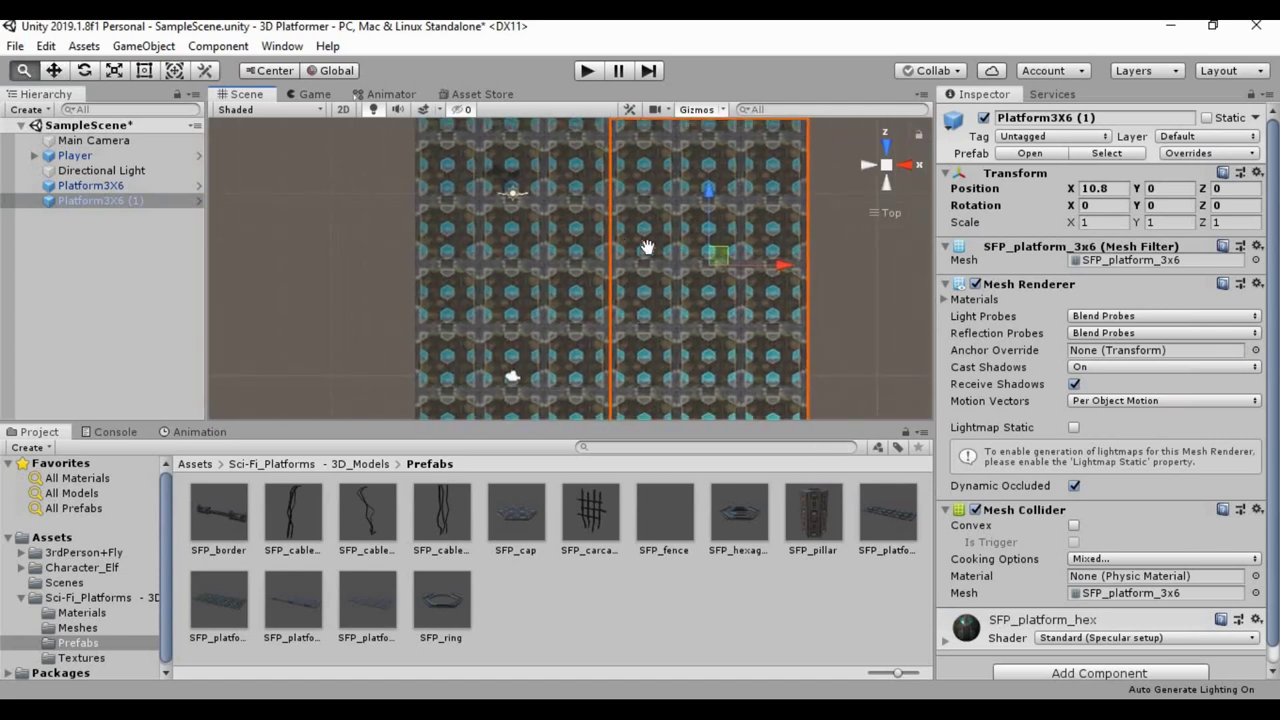
{"action": "middle_click_drag", "start_coordinate": [647, 247], "coordinate": [621, 249]}
{"action": "left_click", "coordinate": [852, 297]}
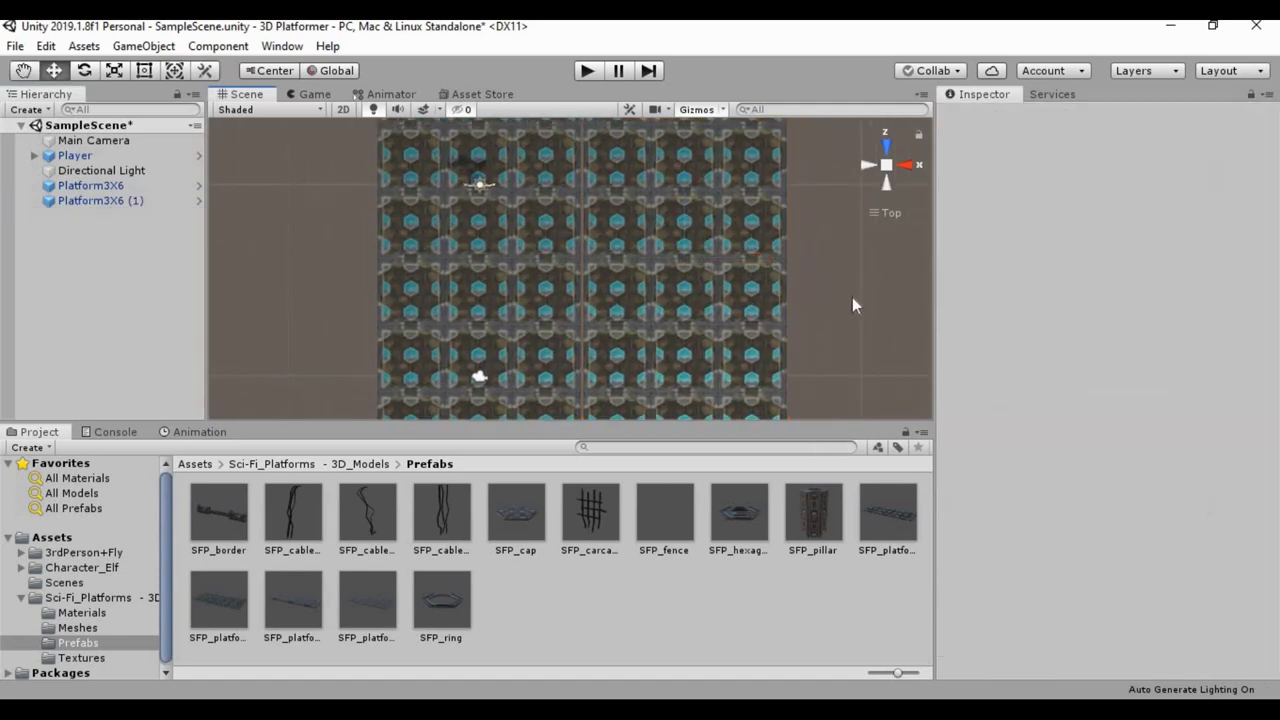
{"action": "scroll", "coordinate": [657, 239], "scroll_direction": "up", "scroll_amount": 5}
{"action": "scroll", "coordinate": [611, 278], "scroll_direction": "down", "scroll_amount": 6}
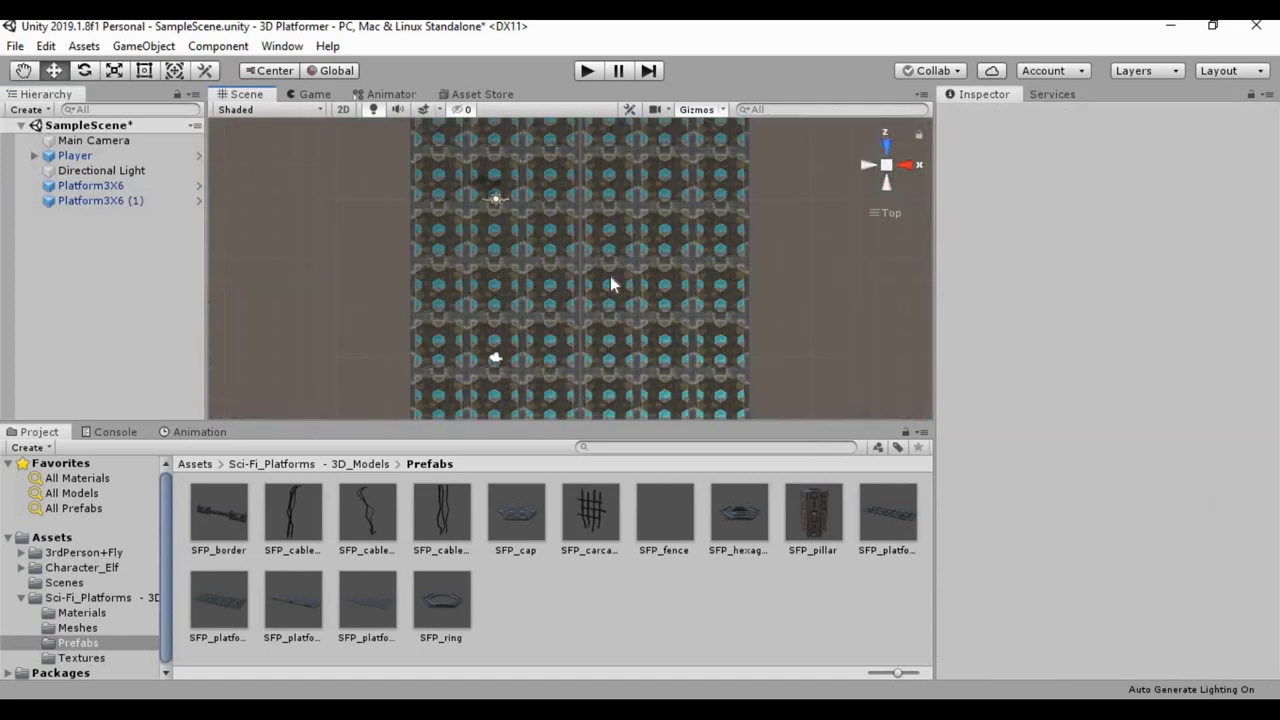
{"action": "scroll", "coordinate": [610, 276], "scroll_direction": "down", "scroll_amount": 4}
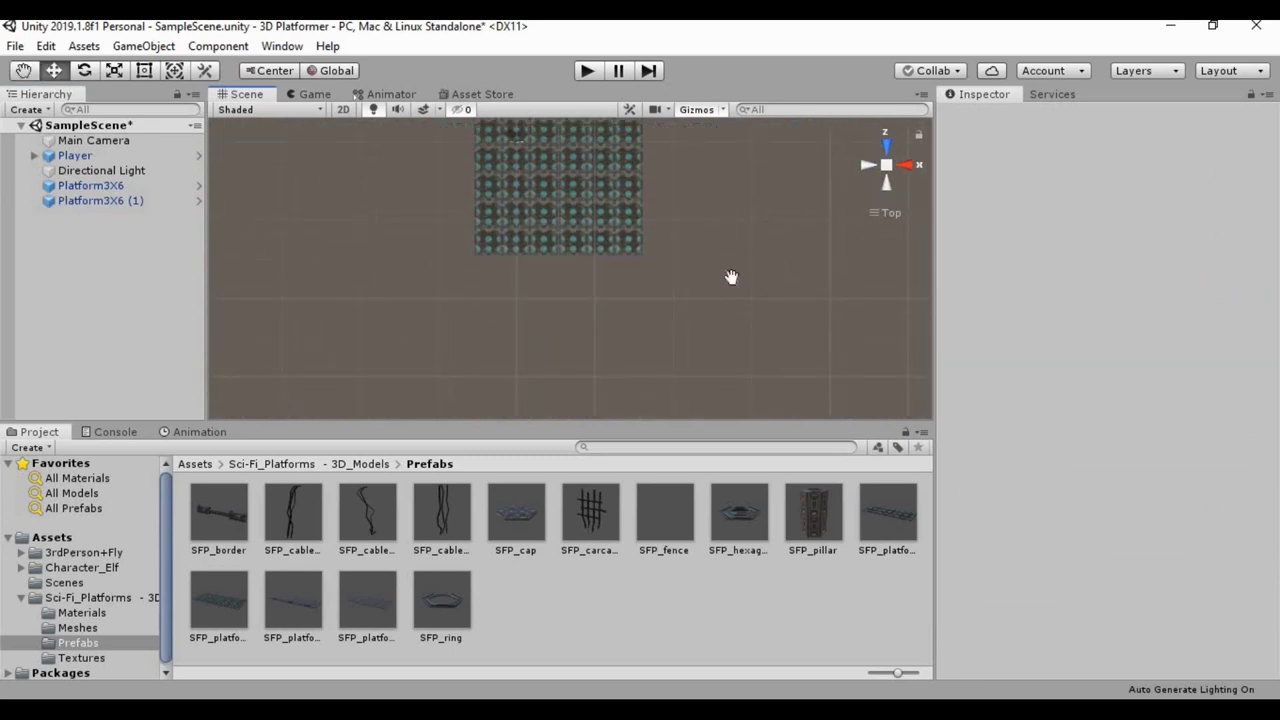
{"action": "middle_click_drag", "start_coordinate": [731, 277], "coordinate": [730, 283]}
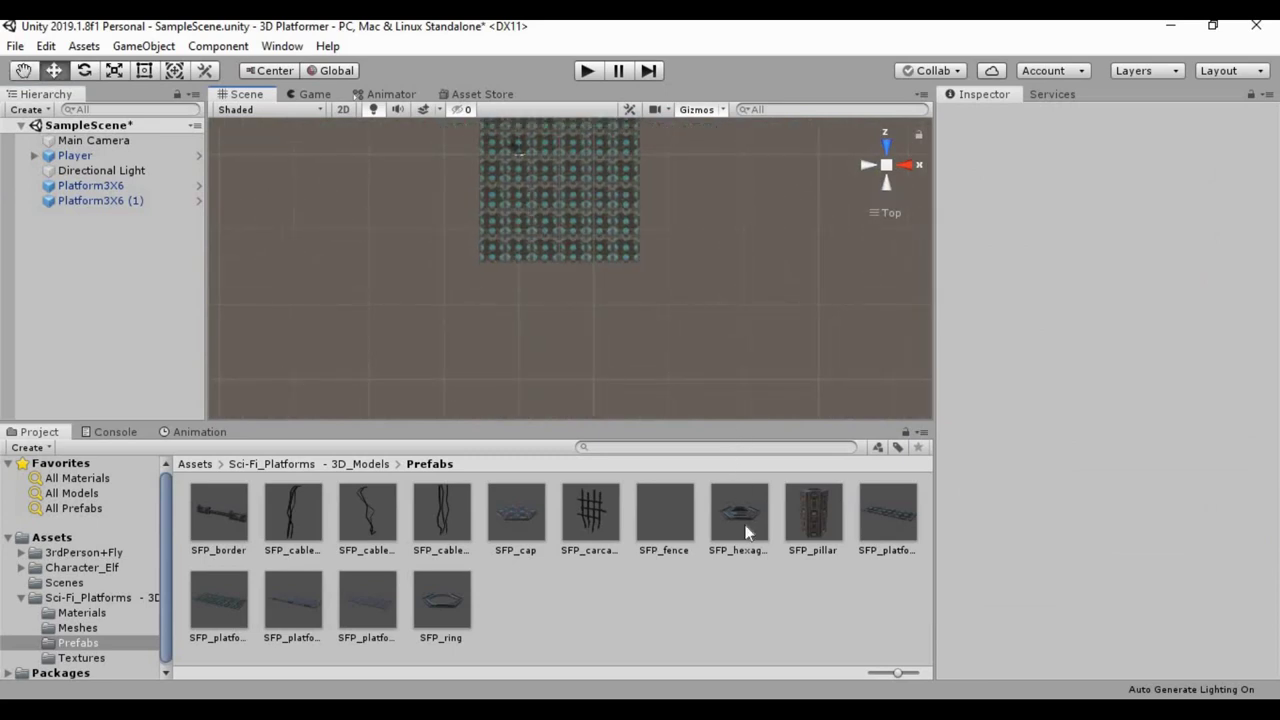
Step: Add an SFP_hexagon prefab to the scene and reset its Transform to the origin
{"action": "left_click_drag", "start_coordinate": [742, 518], "coordinate": [561, 234]}
{"action": "left_click_drag", "start_coordinate": [790, 348], "coordinate": [365, 600], "text": "alt"}
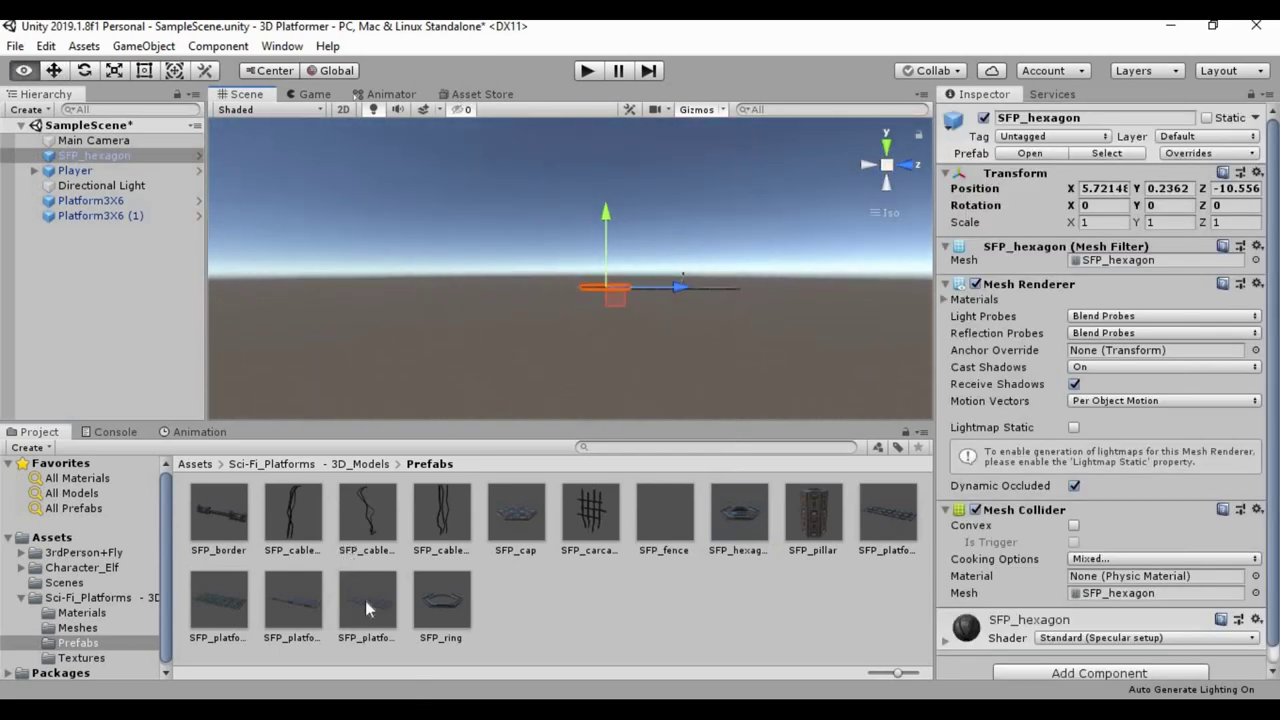
{"action": "right_click", "coordinate": [1023, 176]}
{"action": "left_click", "coordinate": [1040, 190]}
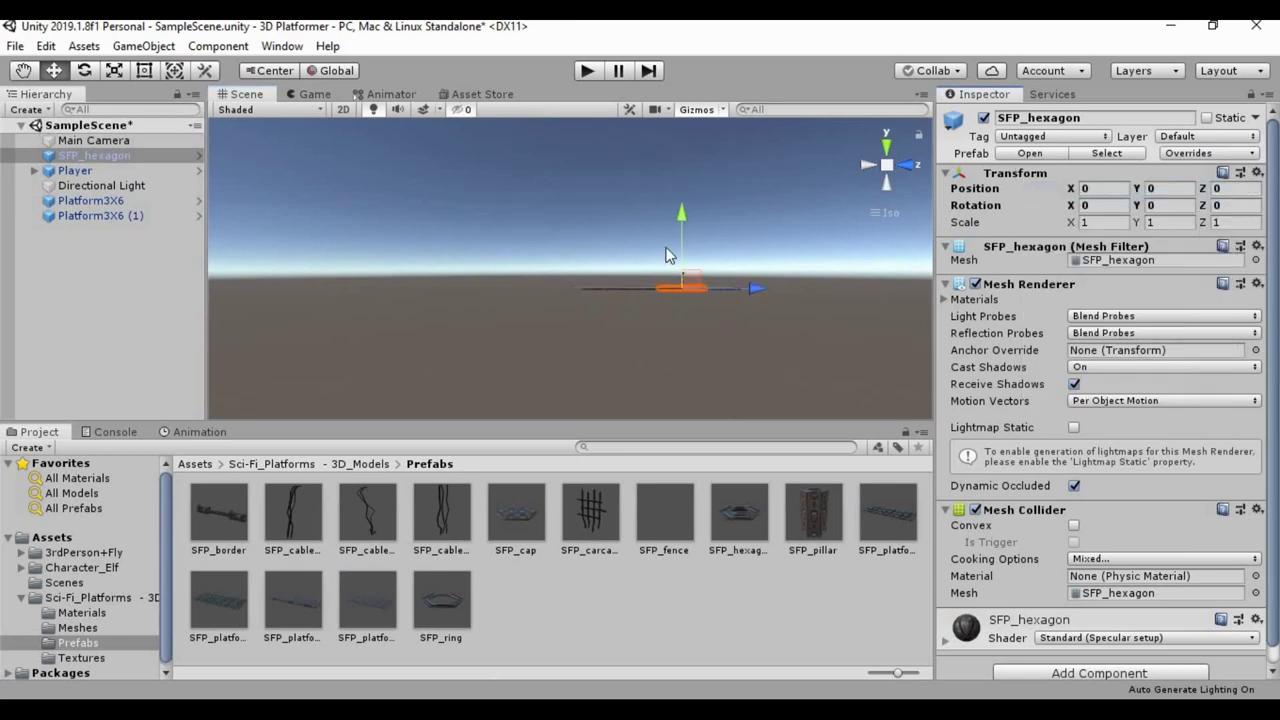
{"action": "middle_click_drag", "start_coordinate": [622, 332], "coordinate": [670, 420]}
{"action": "left_click_drag", "start_coordinate": [670, 420], "coordinate": [624, 205], "text": "alt"}
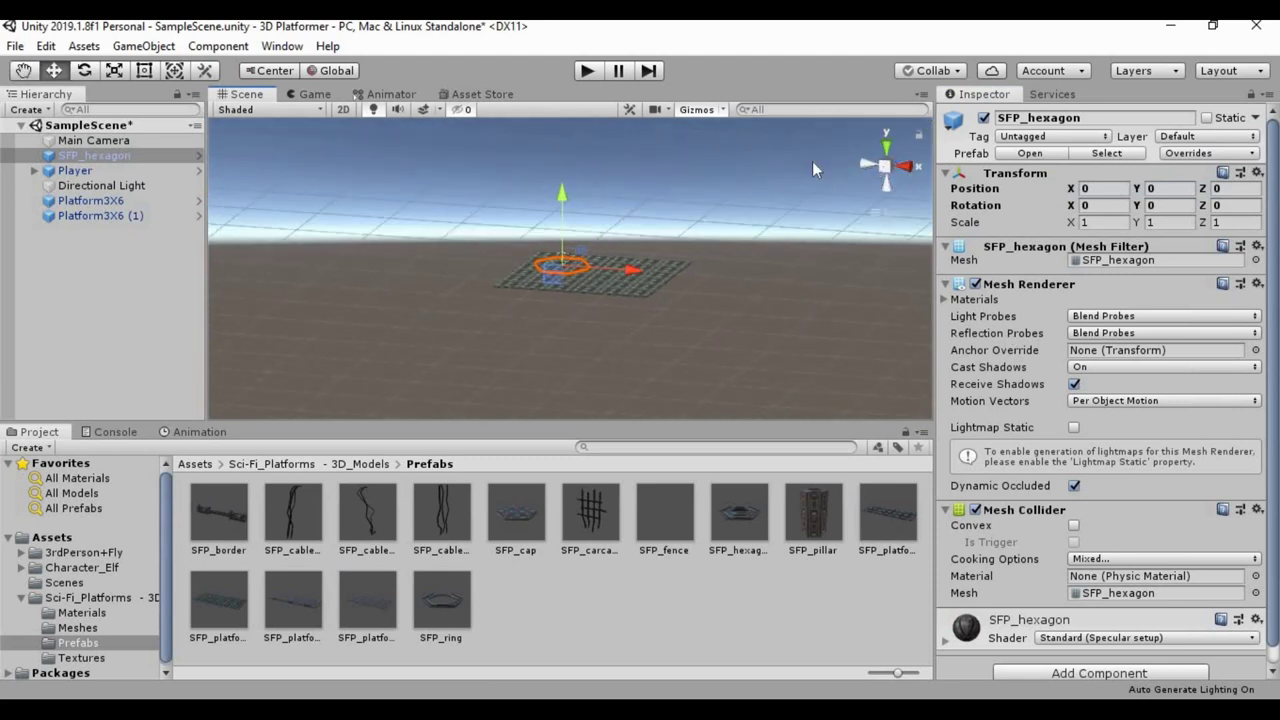
{"action": "left_click", "coordinate": [886, 145]}
{"action": "middle_click_drag", "start_coordinate": [537, 236], "coordinate": [546, 296]}
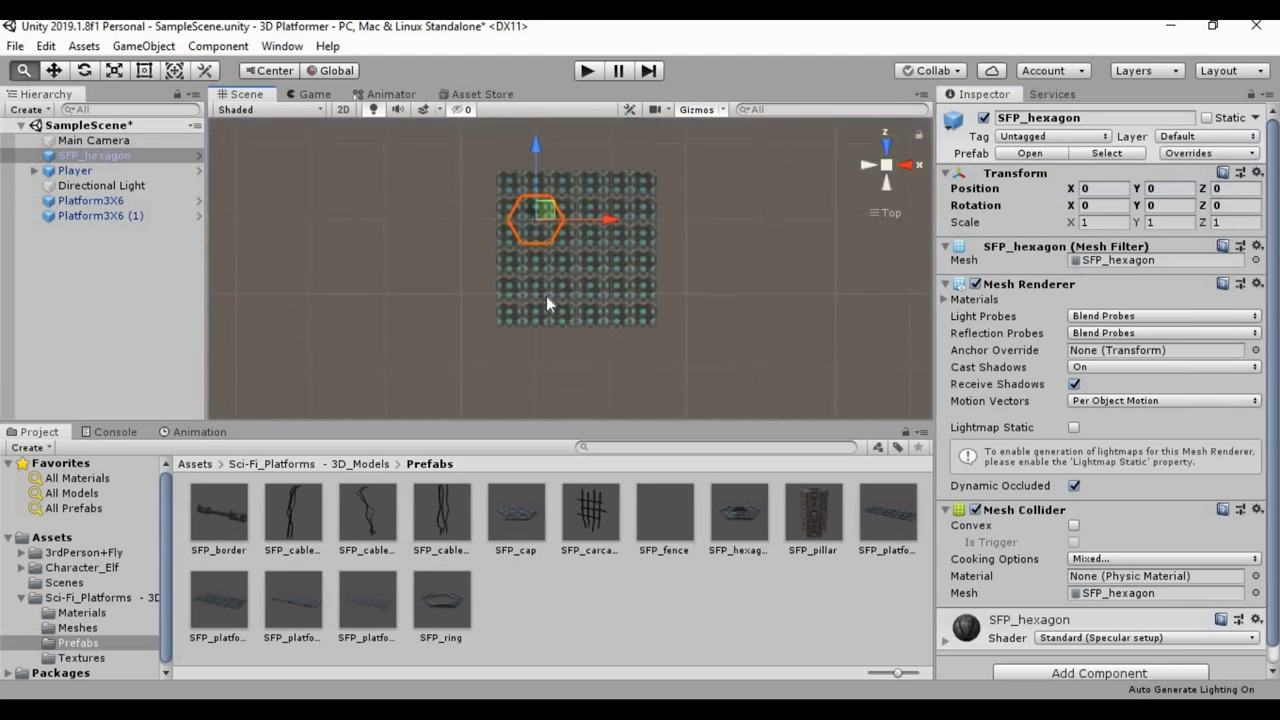
Step: Position the hexagon at 5.5, 0.25, -10.3, then drag an SFP_platform_hex_1x3 into the scene
{"action": "left_click_drag", "start_coordinate": [536, 212], "coordinate": [584, 297]}
{"action": "scroll", "coordinate": [575, 290], "scroll_direction": "up", "scroll_amount": 4}
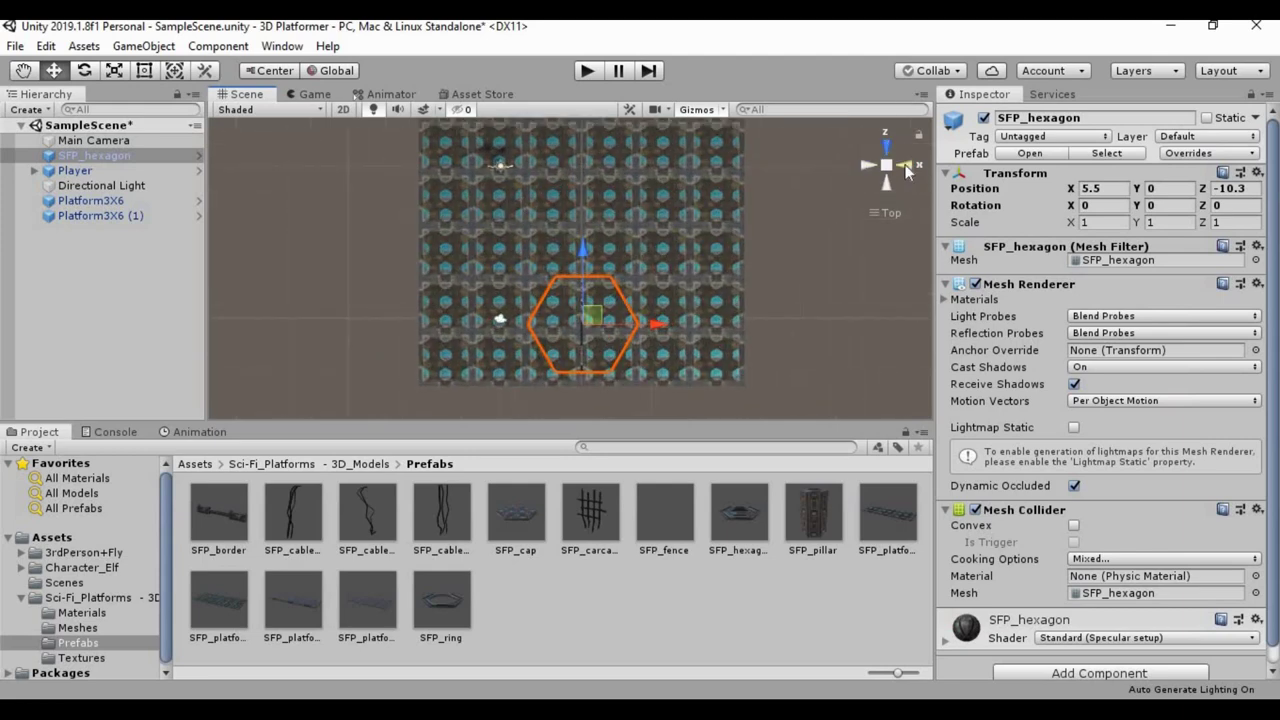
{"action": "left_click", "coordinate": [912, 166]}
{"action": "left_click_drag", "start_coordinate": [514, 254], "coordinate": [533, 258]}
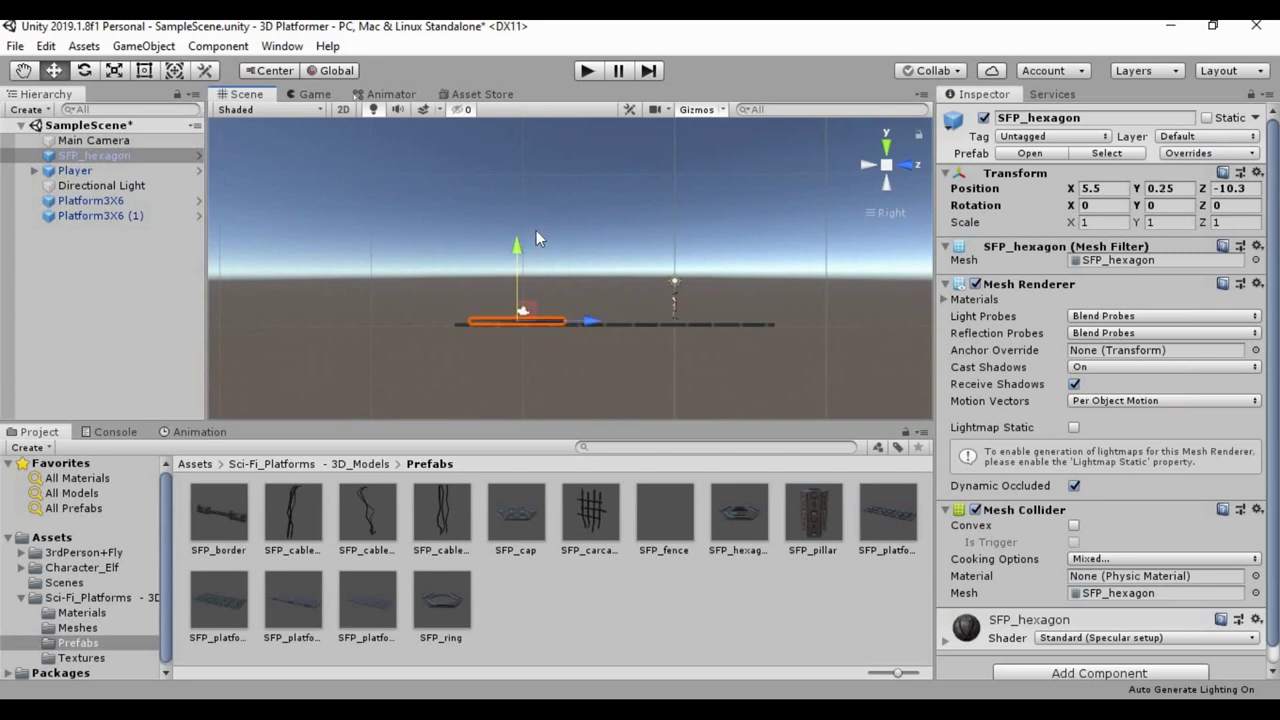
{"action": "left_click_drag", "start_coordinate": [536, 230], "coordinate": [792, 420], "text": "alt"}
{"action": "scroll", "coordinate": [720, 335], "scroll_direction": "up", "scroll_amount": 5}
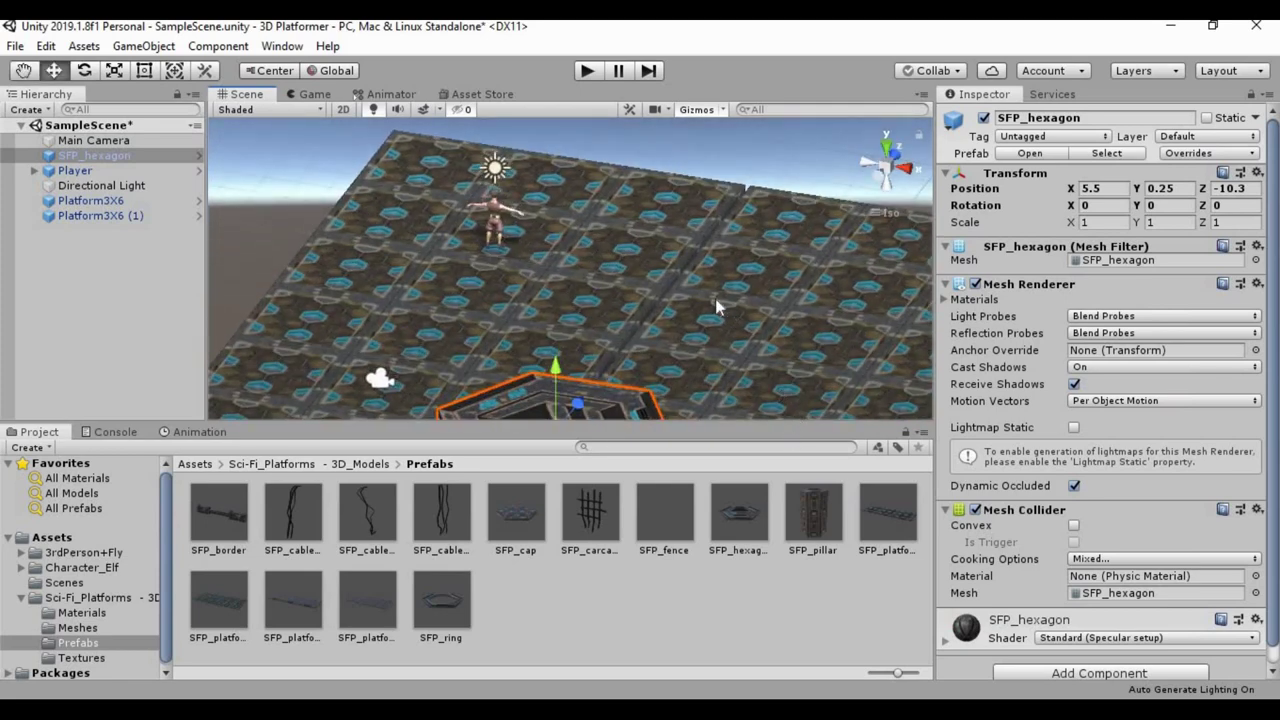
{"action": "left_click_drag", "start_coordinate": [719, 309], "coordinate": [608, 394], "text": "alt"}
{"action": "scroll", "coordinate": [692, 280], "scroll_direction": "down", "scroll_amount": 3}
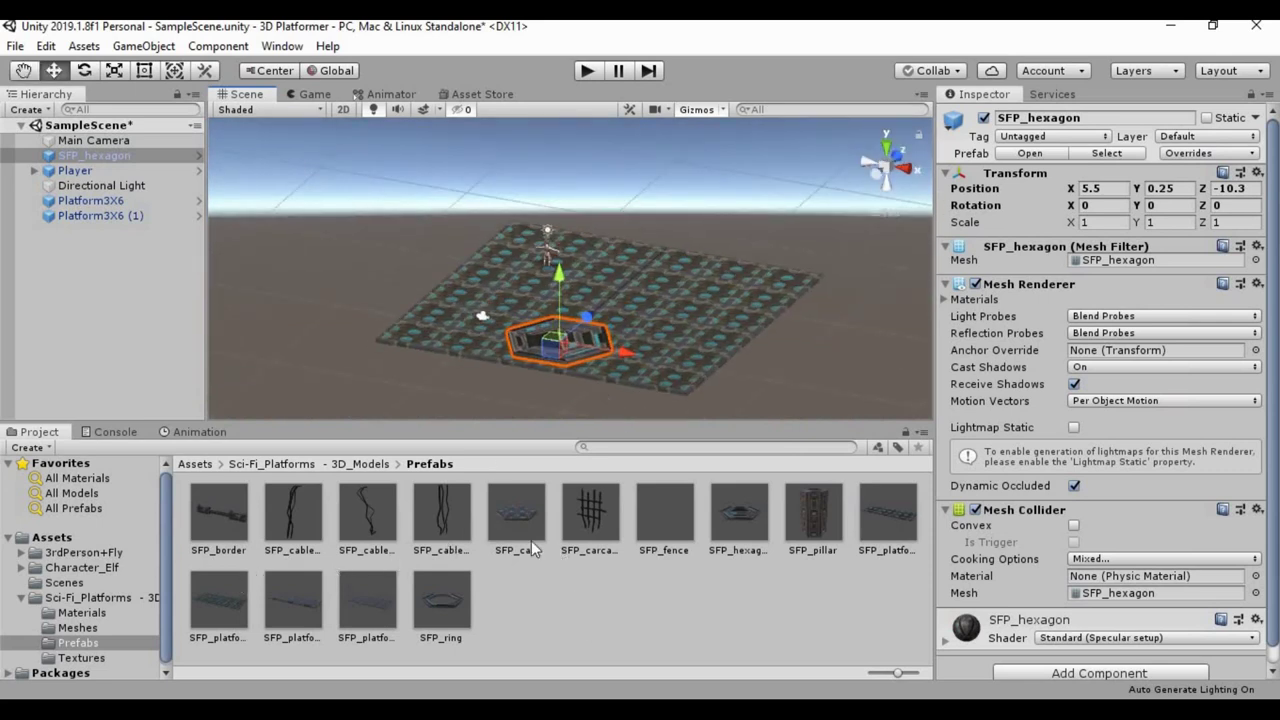
{"action": "scroll", "coordinate": [654, 351], "scroll_direction": "down", "scroll_amount": 2}
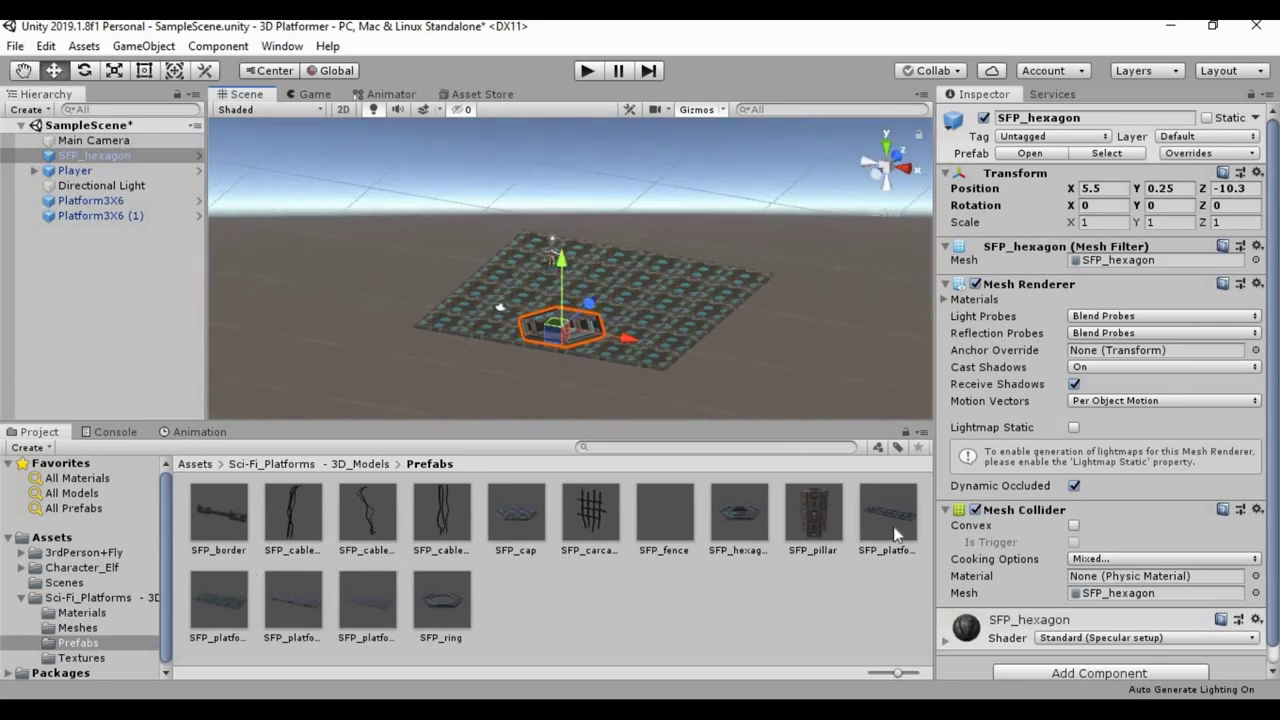
{"action": "left_click", "coordinate": [890, 146]}
{"action": "scroll", "coordinate": [704, 314], "scroll_direction": "down", "scroll_amount": 2}
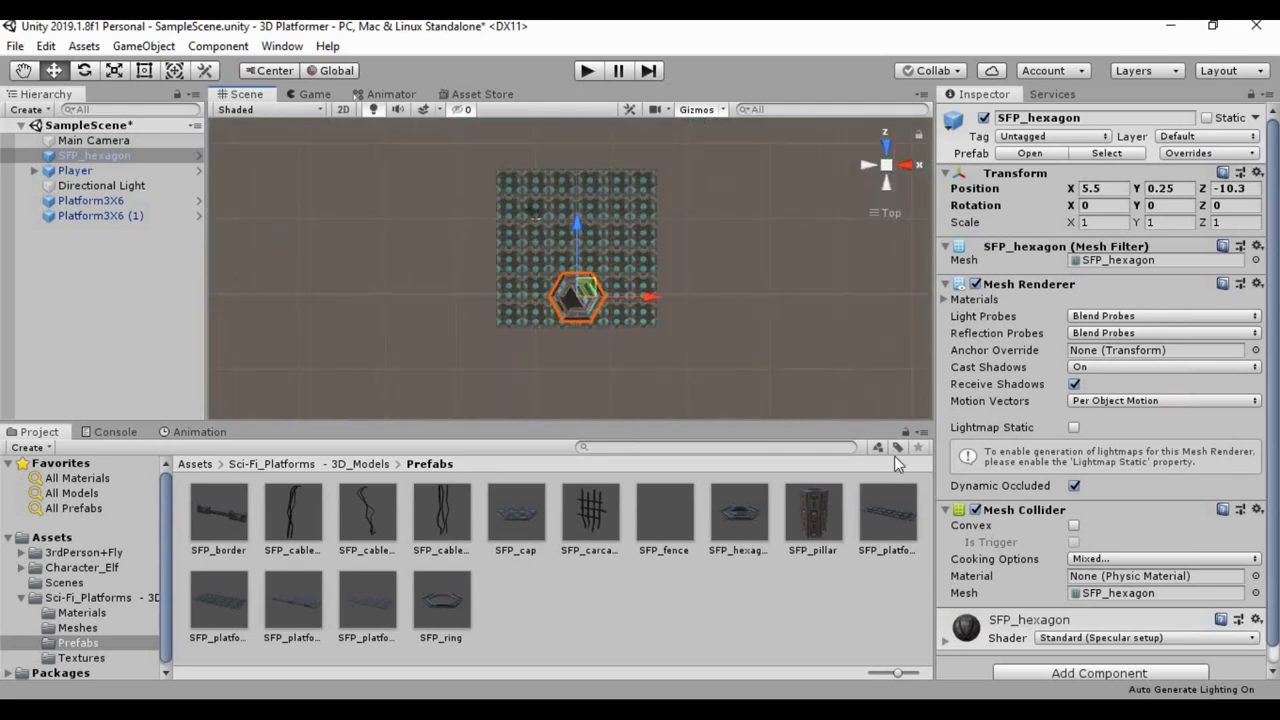
{"action": "left_click_drag", "start_coordinate": [892, 525], "coordinate": [724, 248]}
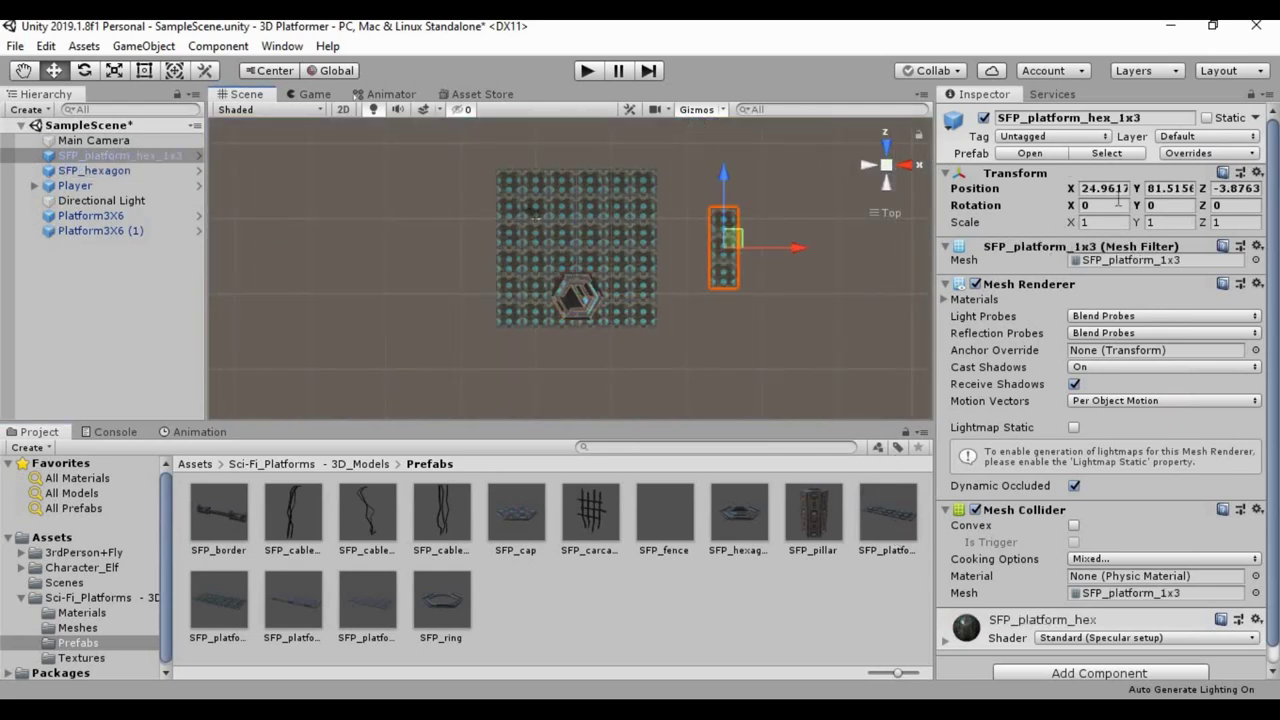
Step: Reset the SFP_platform_hex_1x3 strip's position, then move it past the double platform's top edge and right along X
{"action": "right_click", "coordinate": [1036, 176]}
{"action": "left_click", "coordinate": [1060, 187]}
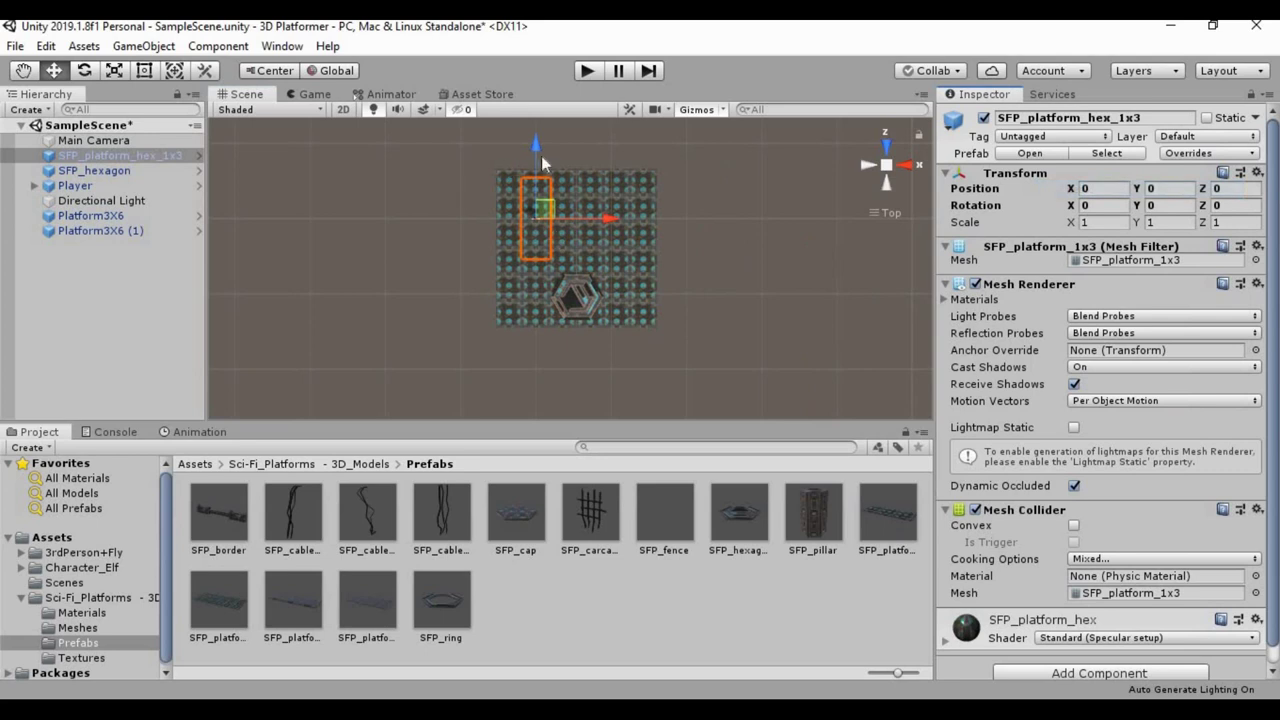
{"action": "left_click_drag", "start_coordinate": [536, 148], "coordinate": [562, 47]}
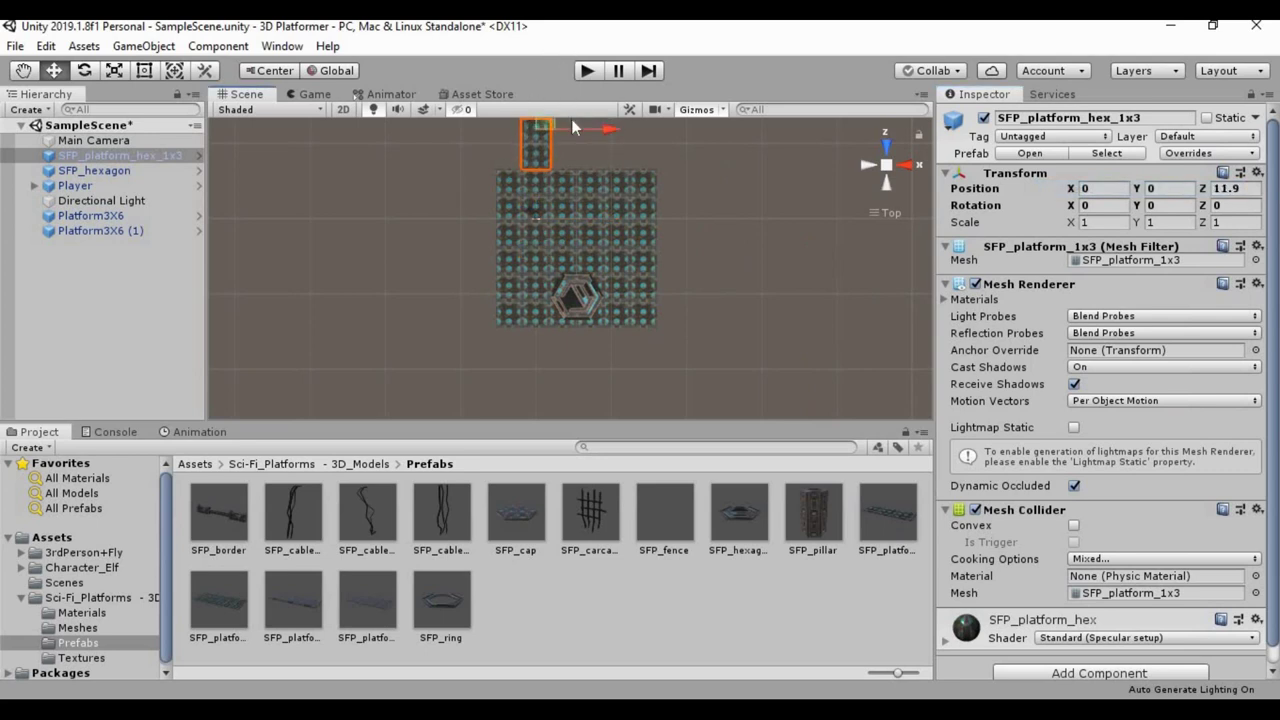
{"action": "left_click_drag", "start_coordinate": [584, 137], "coordinate": [610, 133]}
Step: Raise the hex strip to Y 0.1 and nudge it along Z, placing it at 5.3, 0.1, 11.85
{"action": "left_click_drag", "start_coordinate": [640, 270], "coordinate": [603, 381], "text": "alt"}
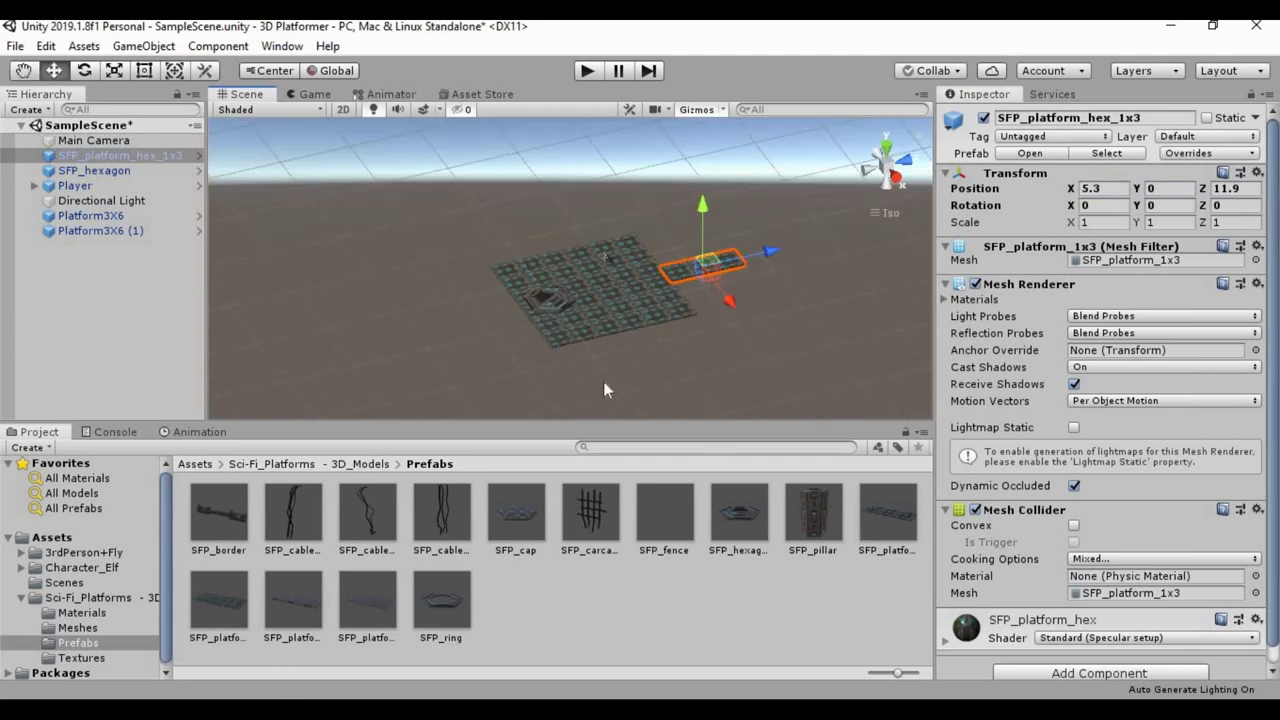
{"action": "left_click_drag", "start_coordinate": [639, 283], "coordinate": [675, 217], "text": "alt"}
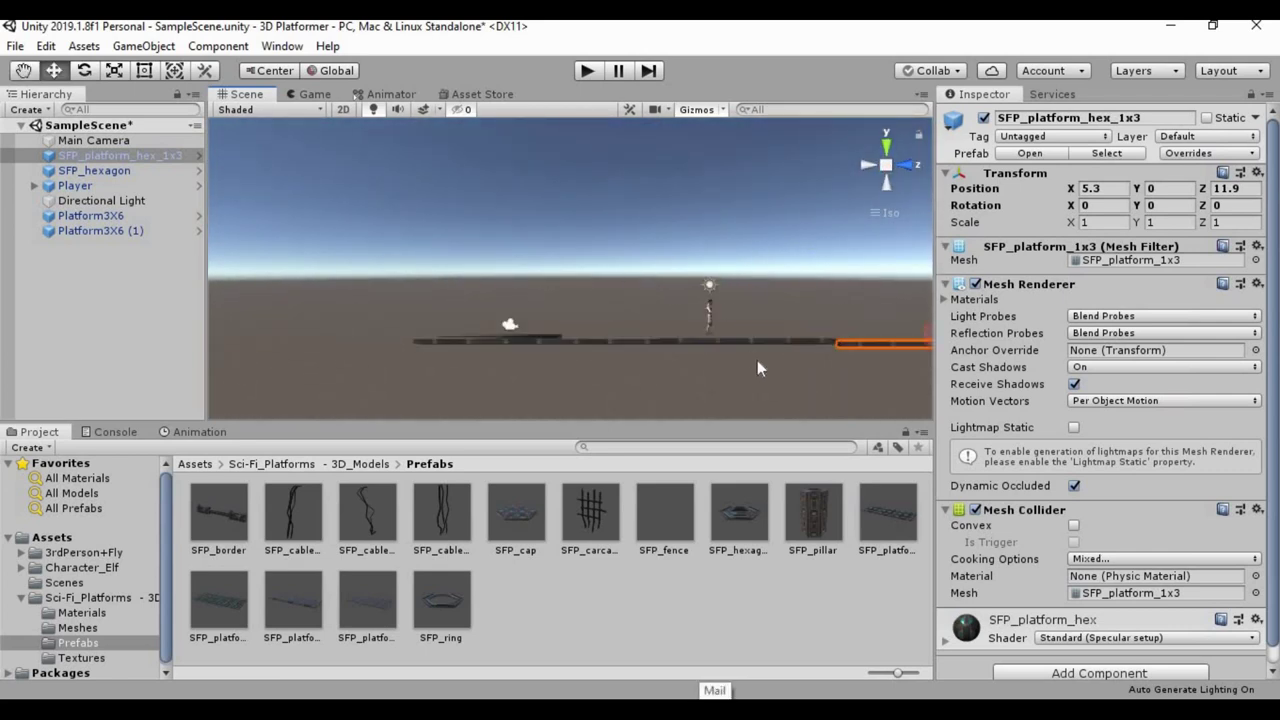
{"action": "left_click_drag", "start_coordinate": [737, 346], "coordinate": [728, 277], "text": "alt"}
{"action": "left_click", "coordinate": [866, 168]}
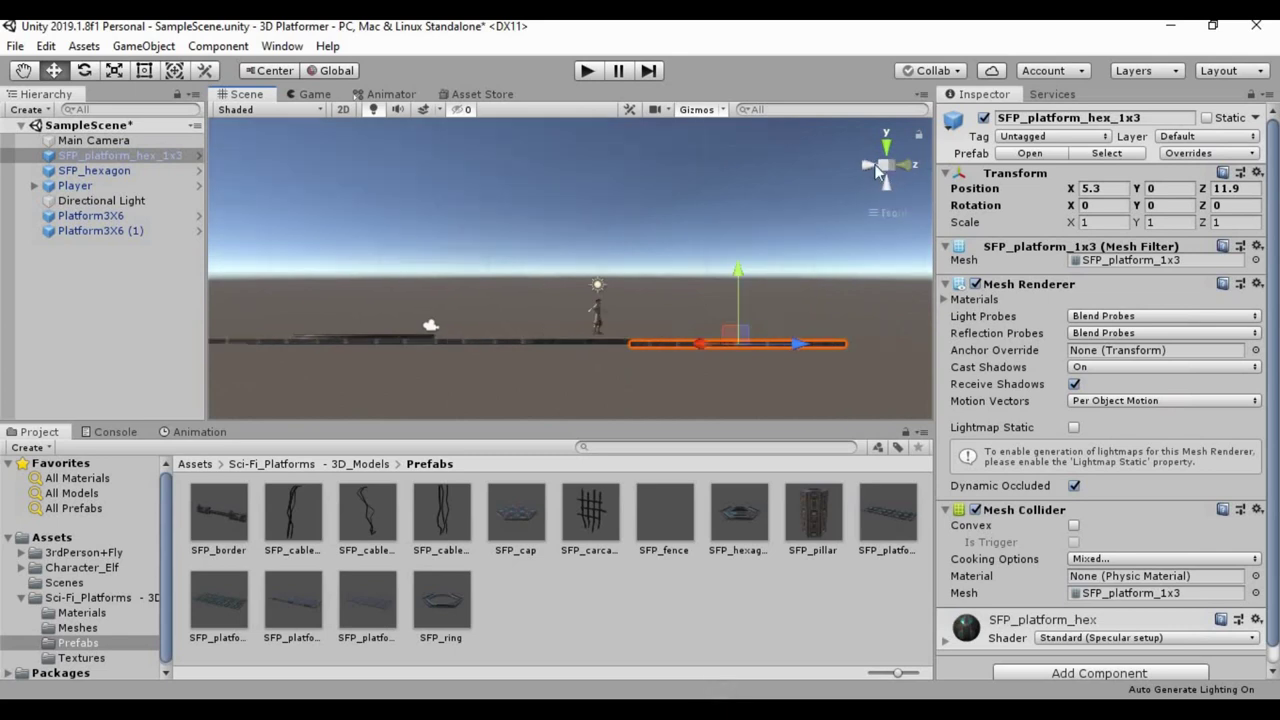
{"action": "left_click", "coordinate": [866, 168]}
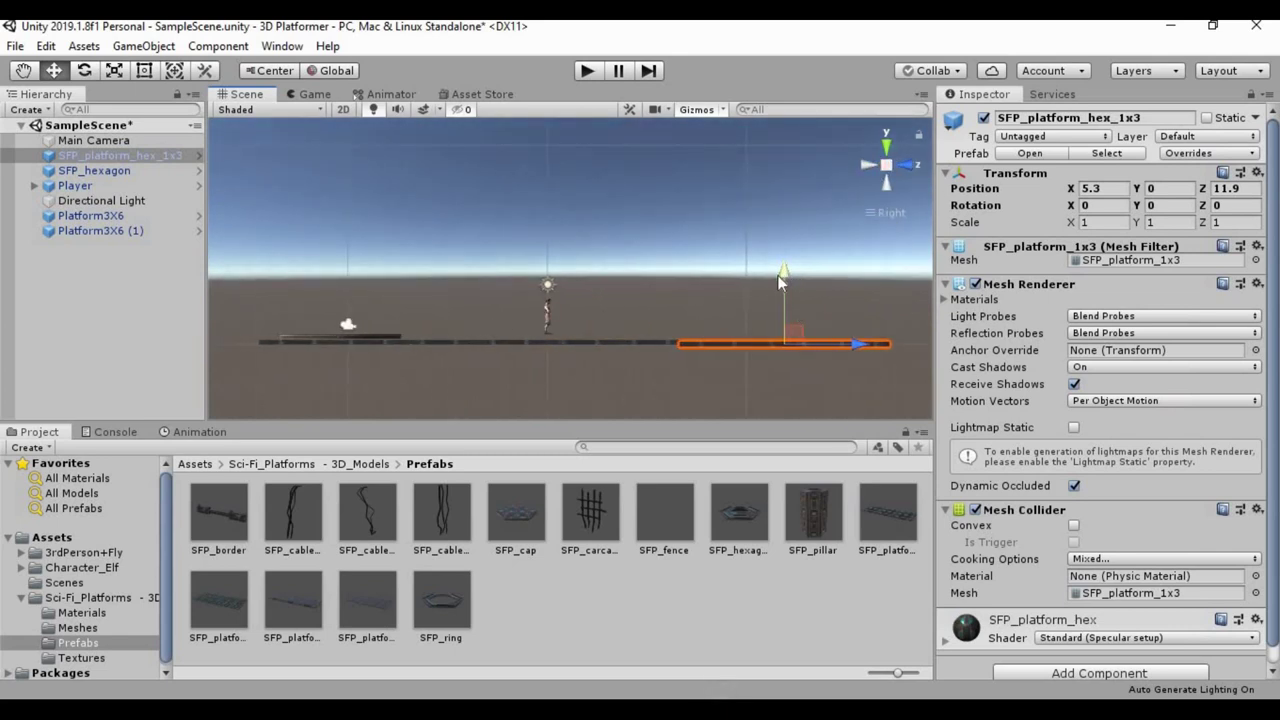
{"action": "left_click_drag", "start_coordinate": [781, 278], "coordinate": [785, 276]}
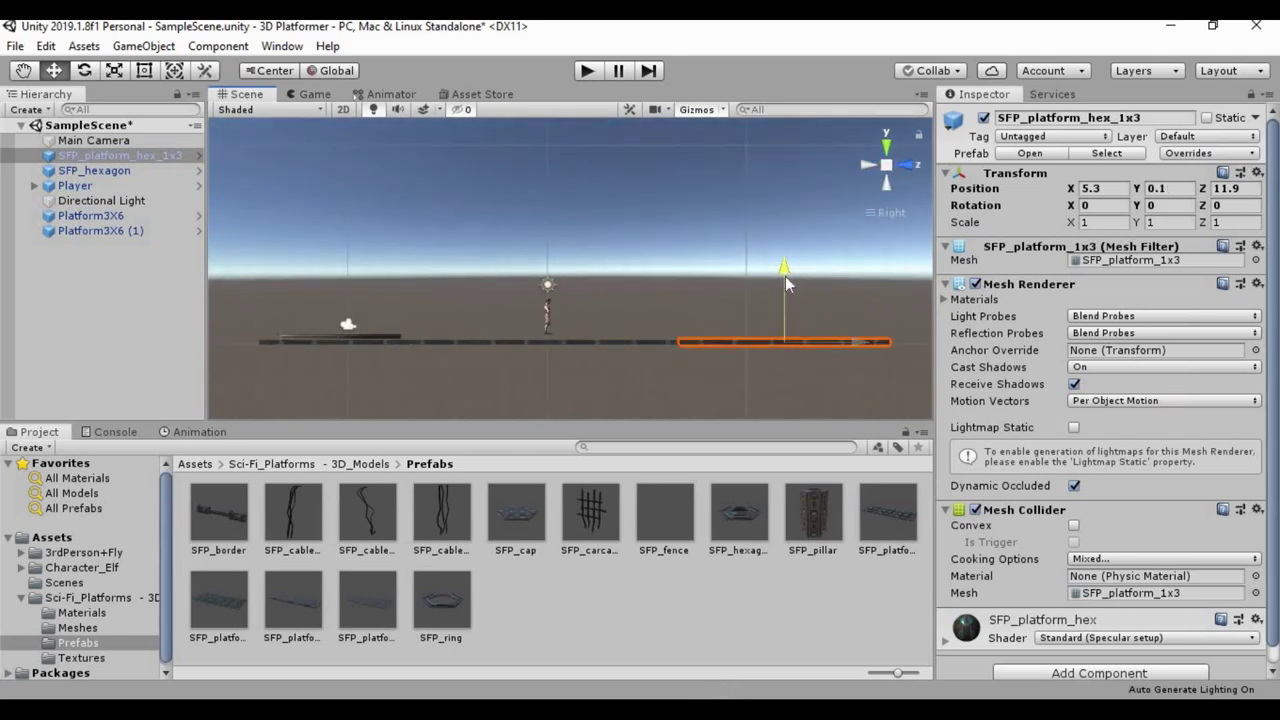
{"action": "mouse_move", "coordinate": [849, 344]}
{"action": "left_mouse_down"}
{"action": "mouse_move", "coordinate": [863, 345]}
{"action": "mouse_move", "coordinate": [848, 345]}
{"action": "left_mouse_up"}
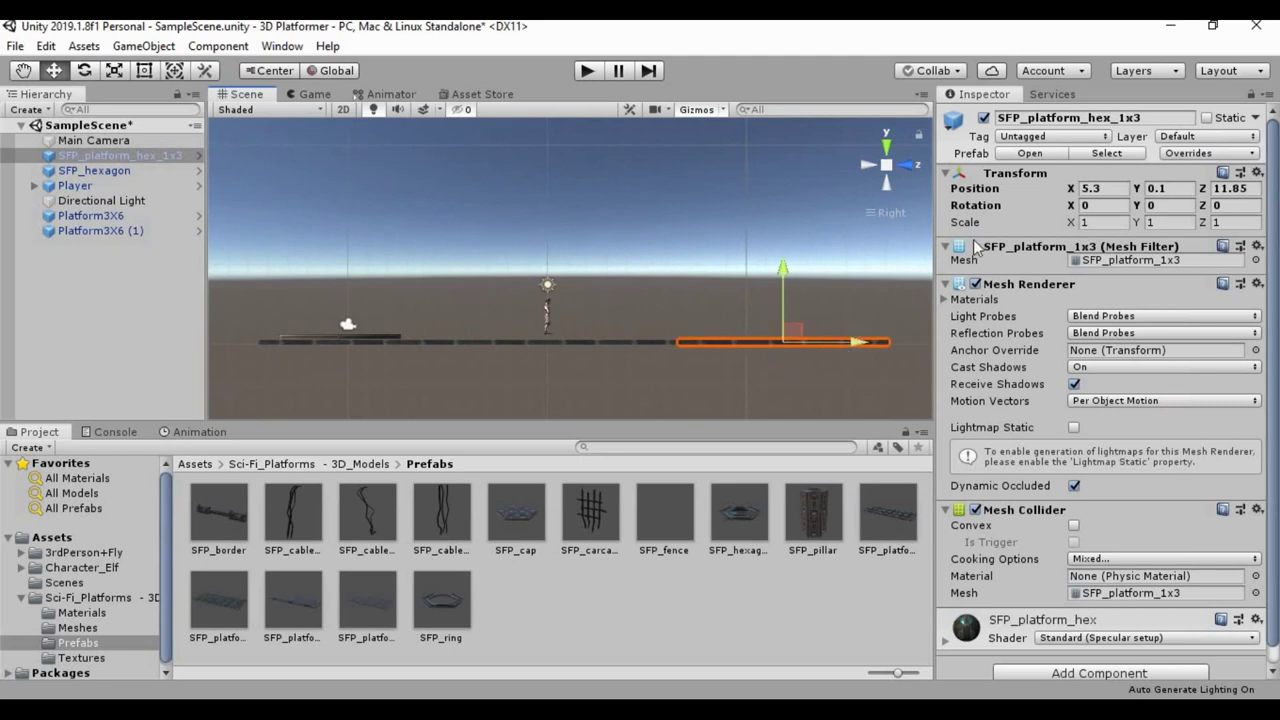
{"action": "left_click", "coordinate": [1160, 188]}
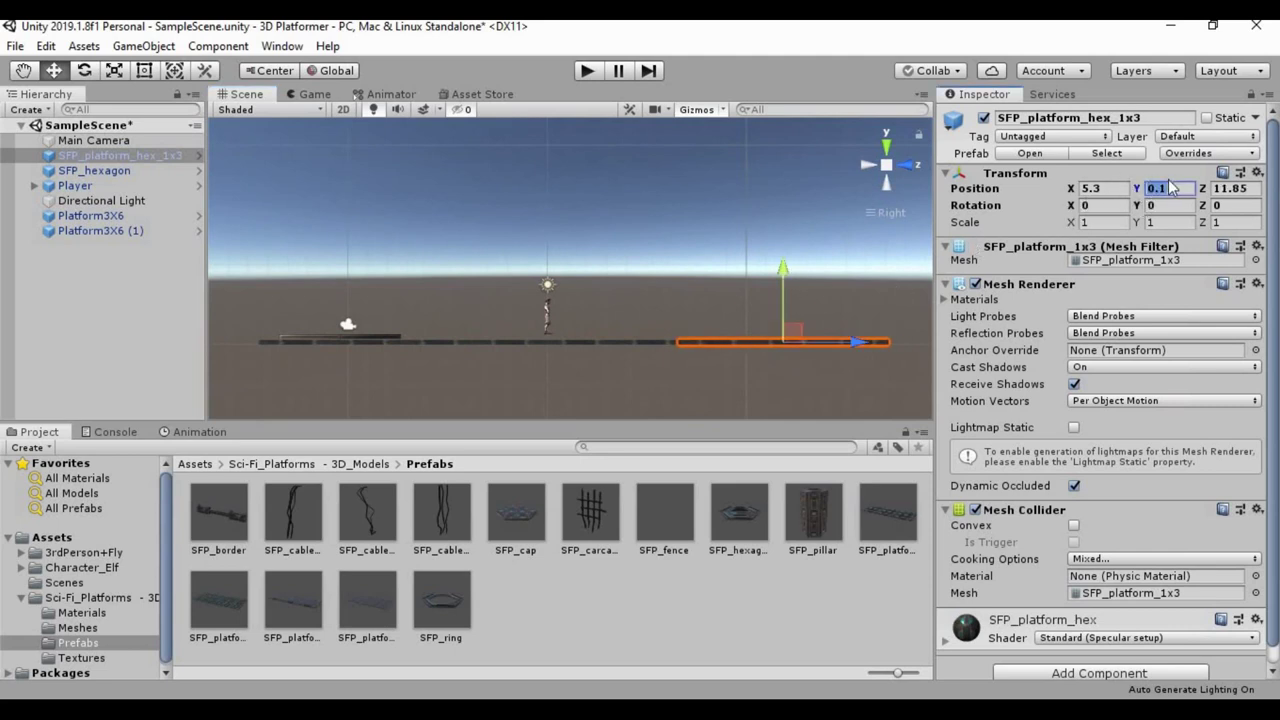
{"action": "scroll", "coordinate": [703, 247], "scroll_direction": "down", "scroll_amount": 10}
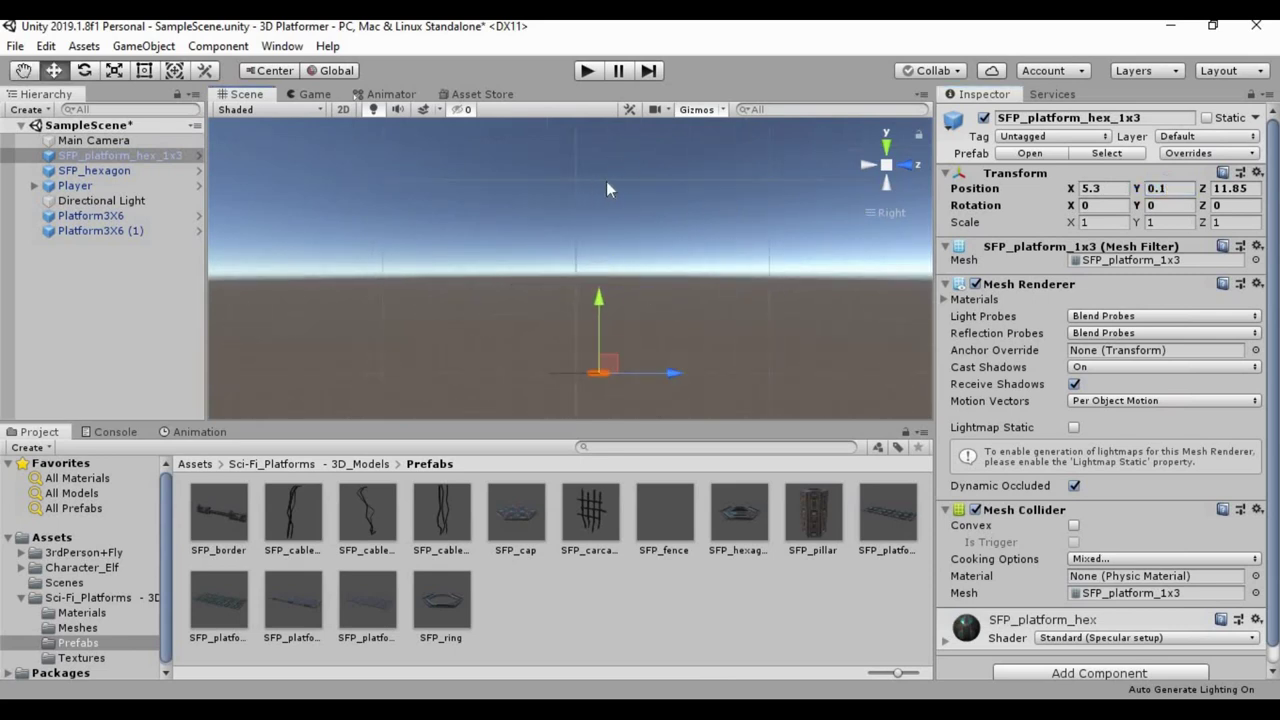
Step: Switch to the Top view and zoom in close on the hex platform layout
{"action": "left_click", "coordinate": [885, 143]}
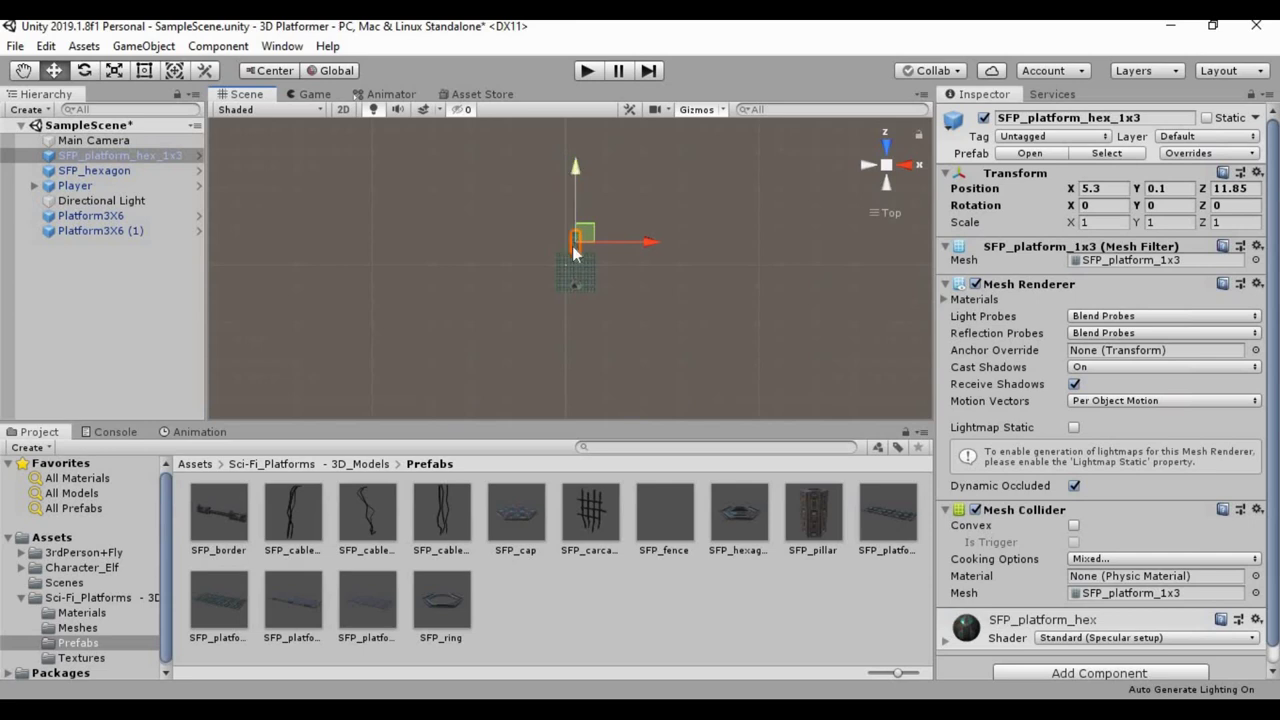
{"action": "left_click", "coordinate": [912, 166]}
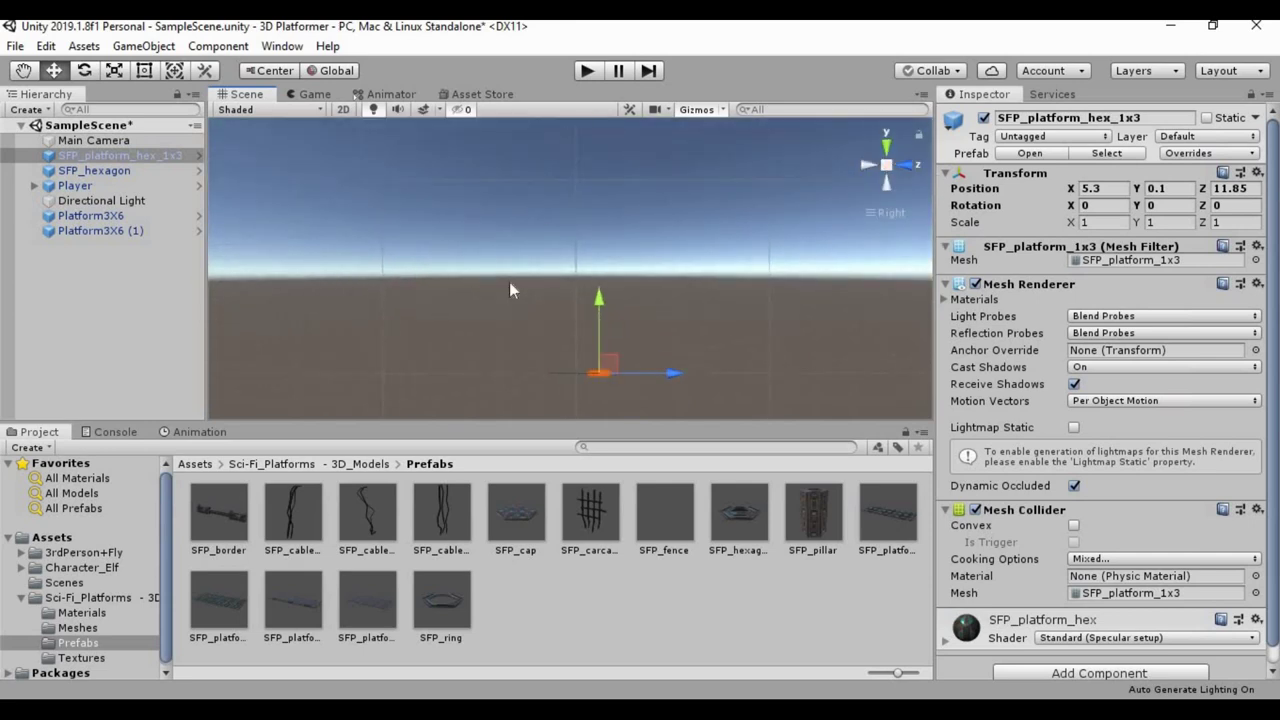
{"action": "left_click", "coordinate": [886, 147]}
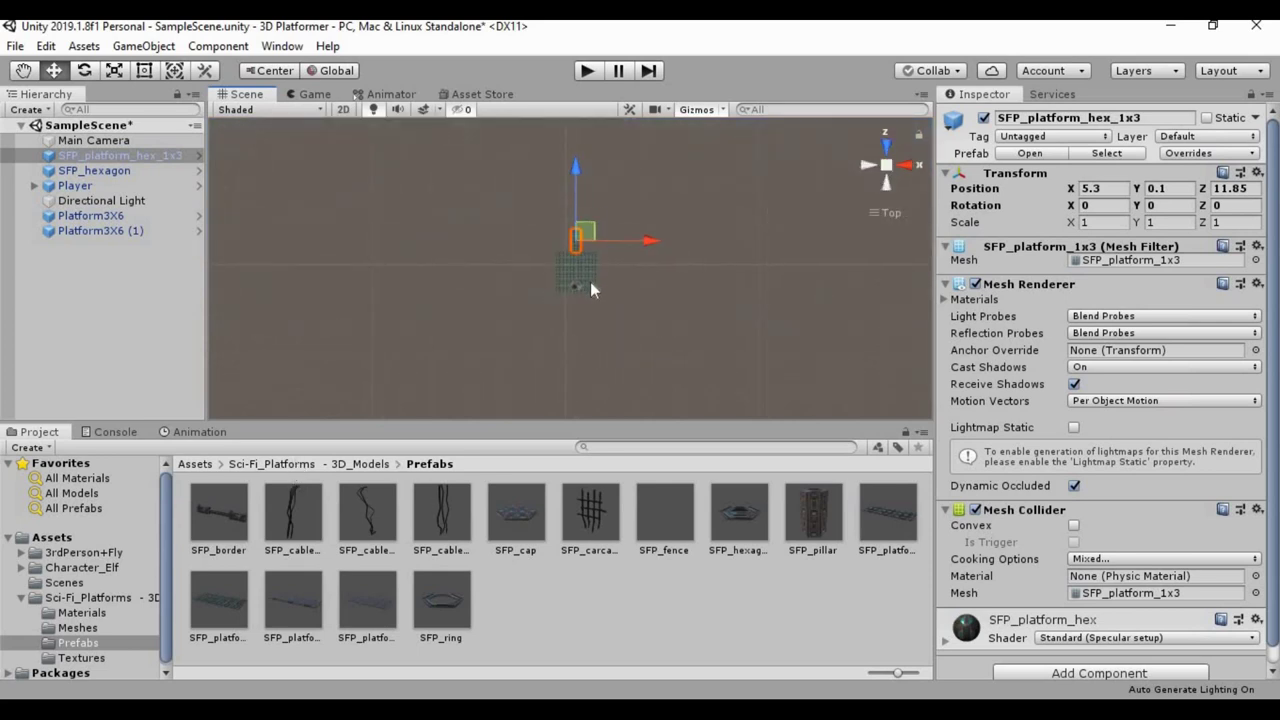
{"action": "scroll", "coordinate": [590, 281], "scroll_direction": "down", "scroll_amount": 3}
{"action": "right_click_drag", "start_coordinate": [580, 308], "coordinate": [572, 393], "text": "alt"}
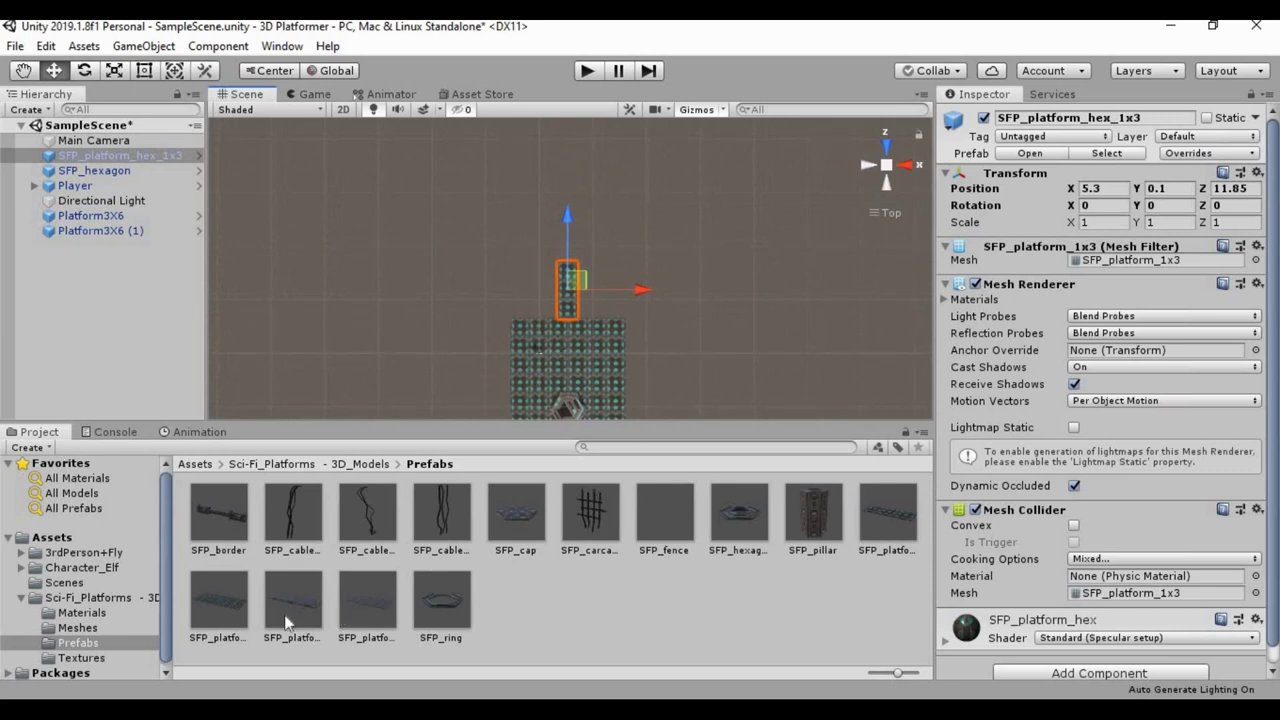
Step: Place an SFP_platform_monolith_1x3 past the hex strip, then move a Ctrl+D copy to Z 33.4
{"action": "left_click_drag", "start_coordinate": [290, 610], "coordinate": [393, 190]}
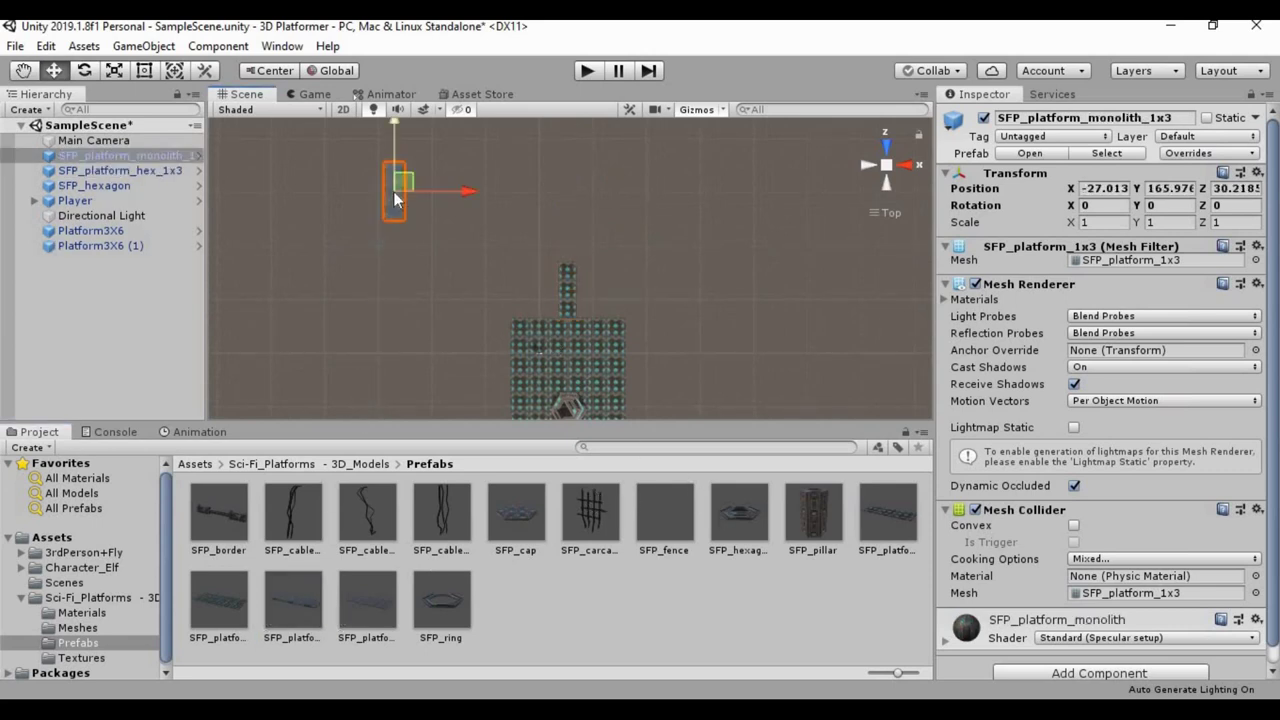
{"action": "left_click", "coordinate": [1155, 189]}
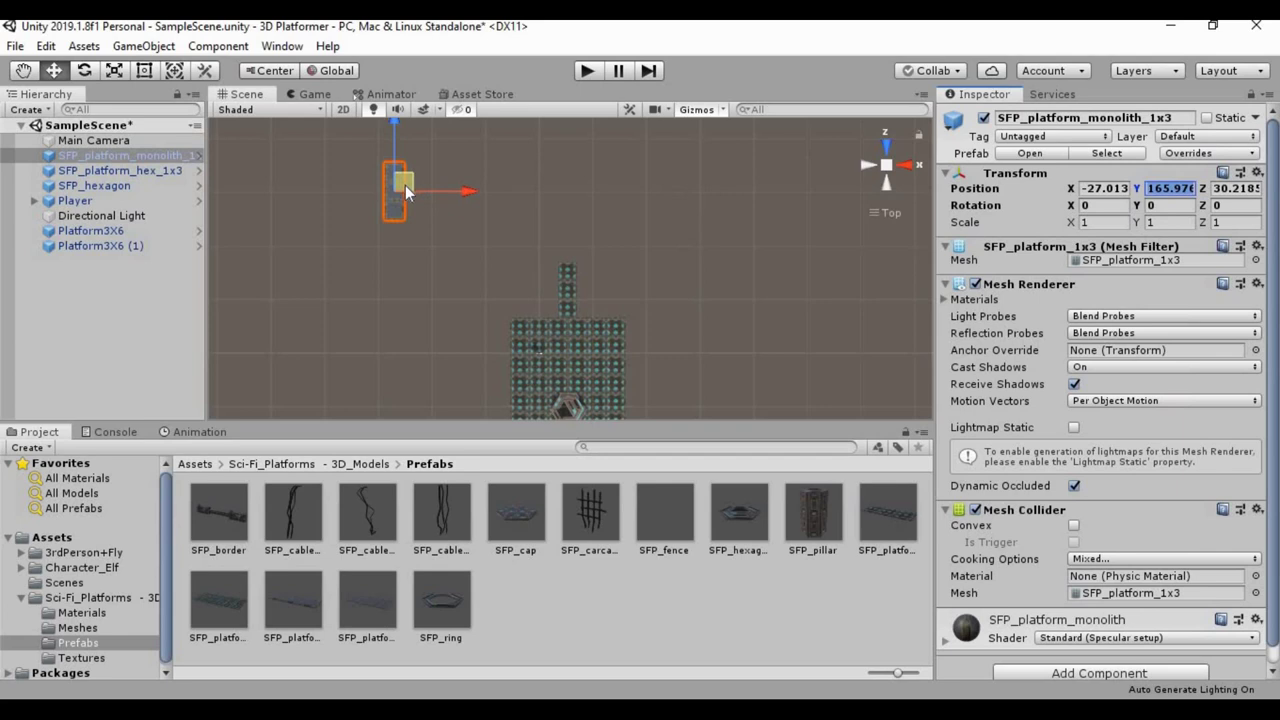
{"action": "left_click_drag", "start_coordinate": [405, 185], "coordinate": [573, 222]}
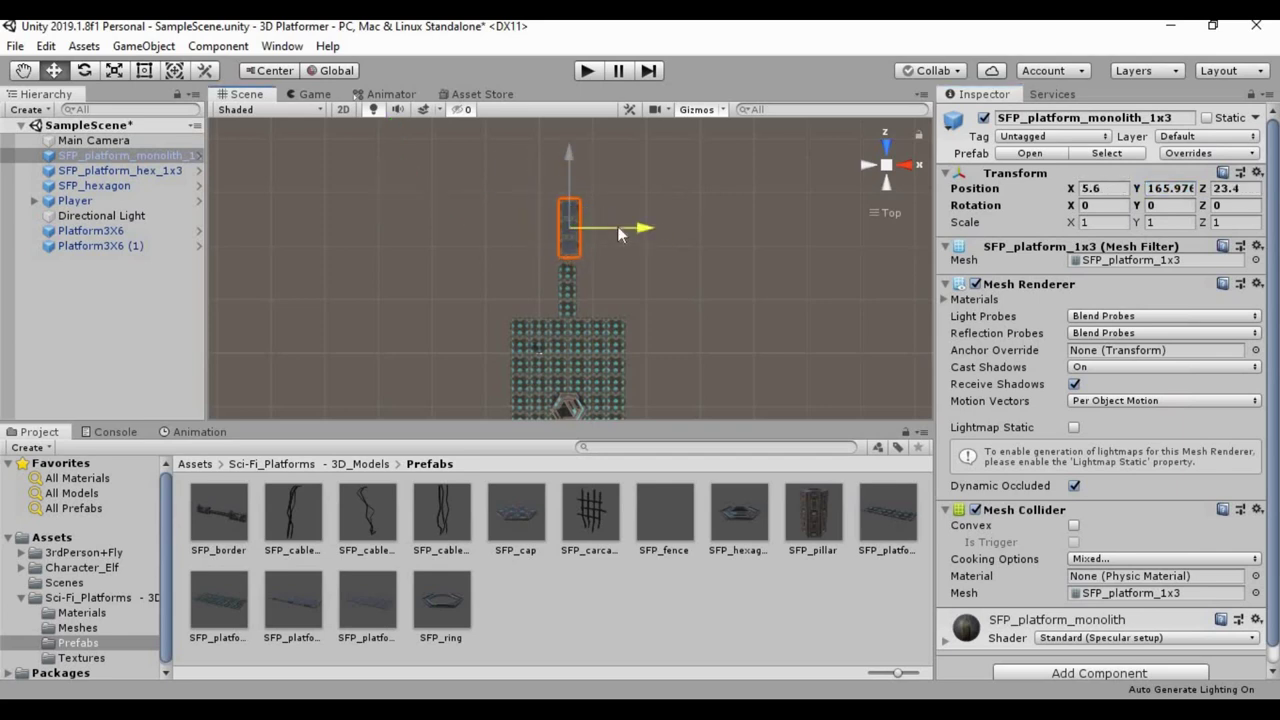
{"action": "left_click_drag", "start_coordinate": [574, 151], "coordinate": [575, 154]}
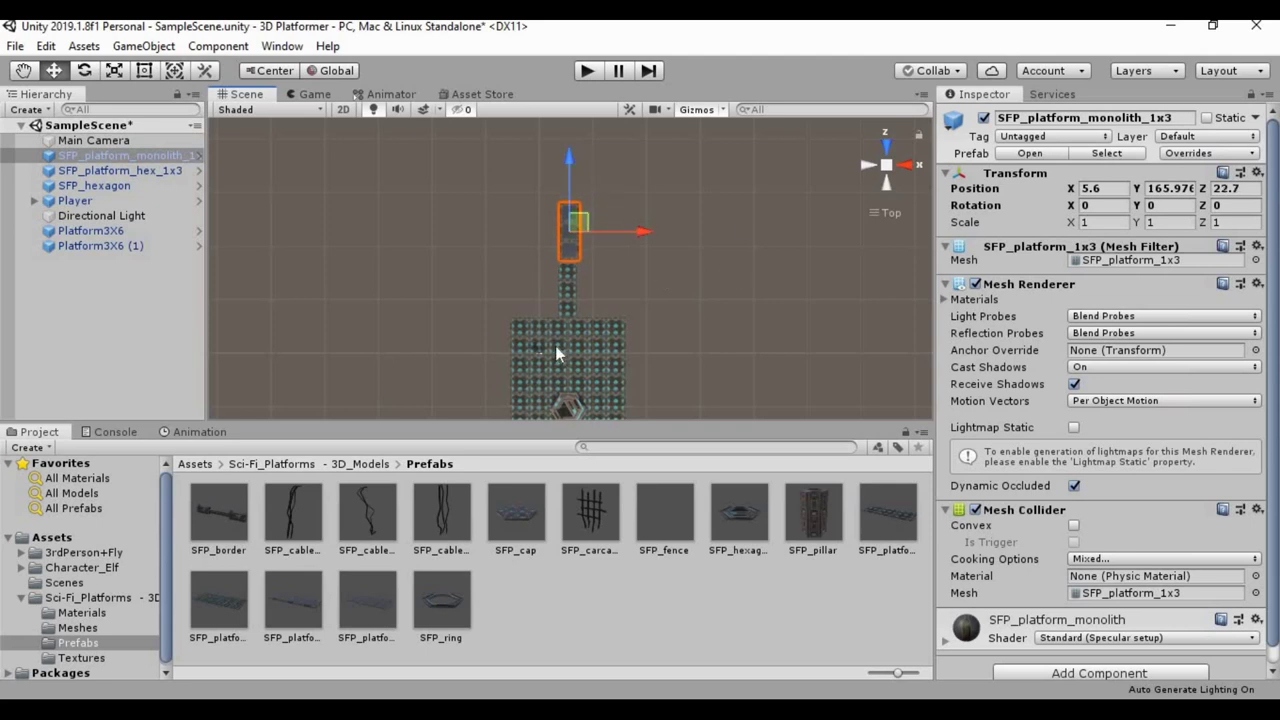
{"action": "key", "text": "ctrl+d"}
{"action": "left_click_drag", "start_coordinate": [569, 160], "coordinate": [563, 104]}
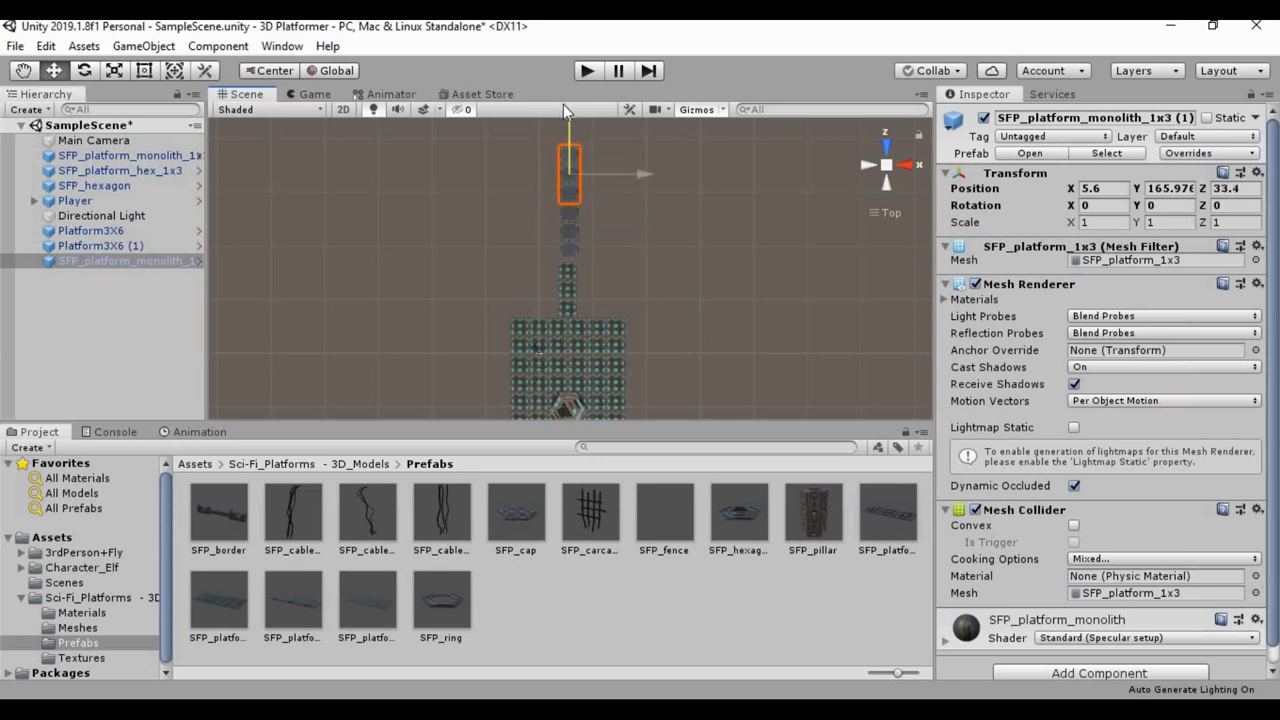
Step: Drop an SFP_border piece onto the double platform's edge at -4.0207, 1.0186, 1.2578
{"action": "left_click_drag", "start_coordinate": [220, 520], "coordinate": [517, 347]}
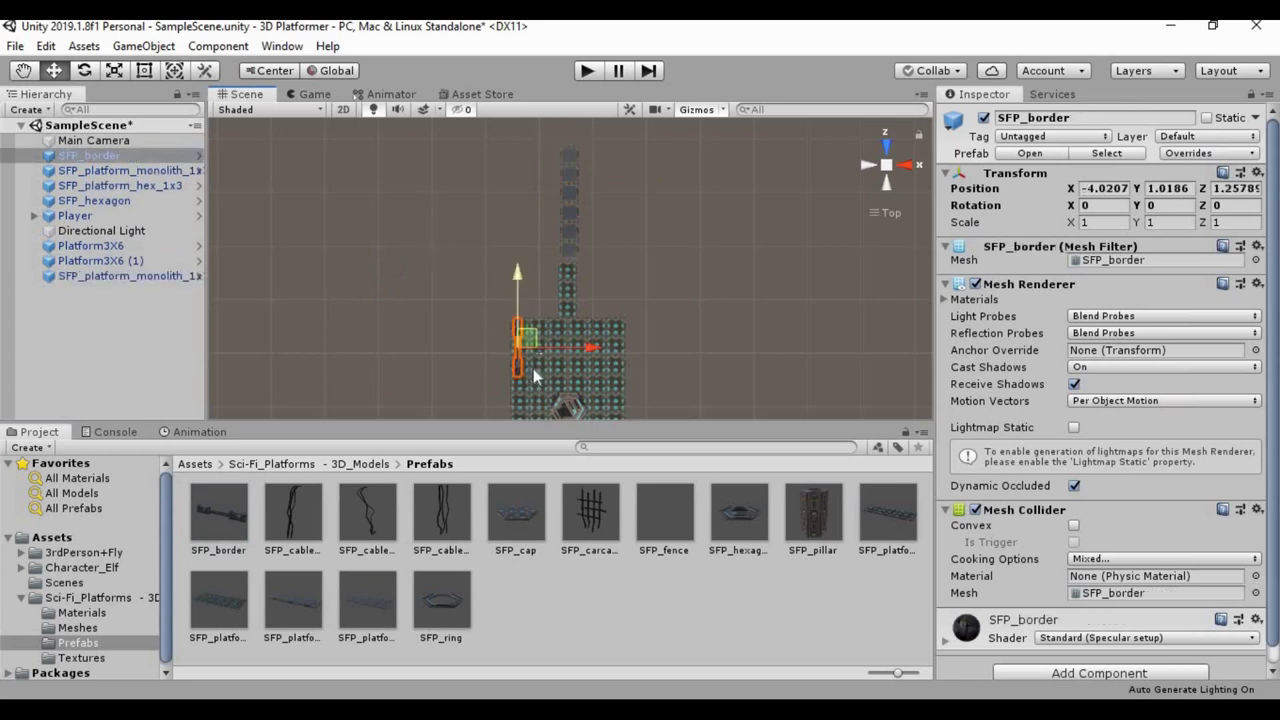
{"action": "left_click", "coordinate": [912, 165]}
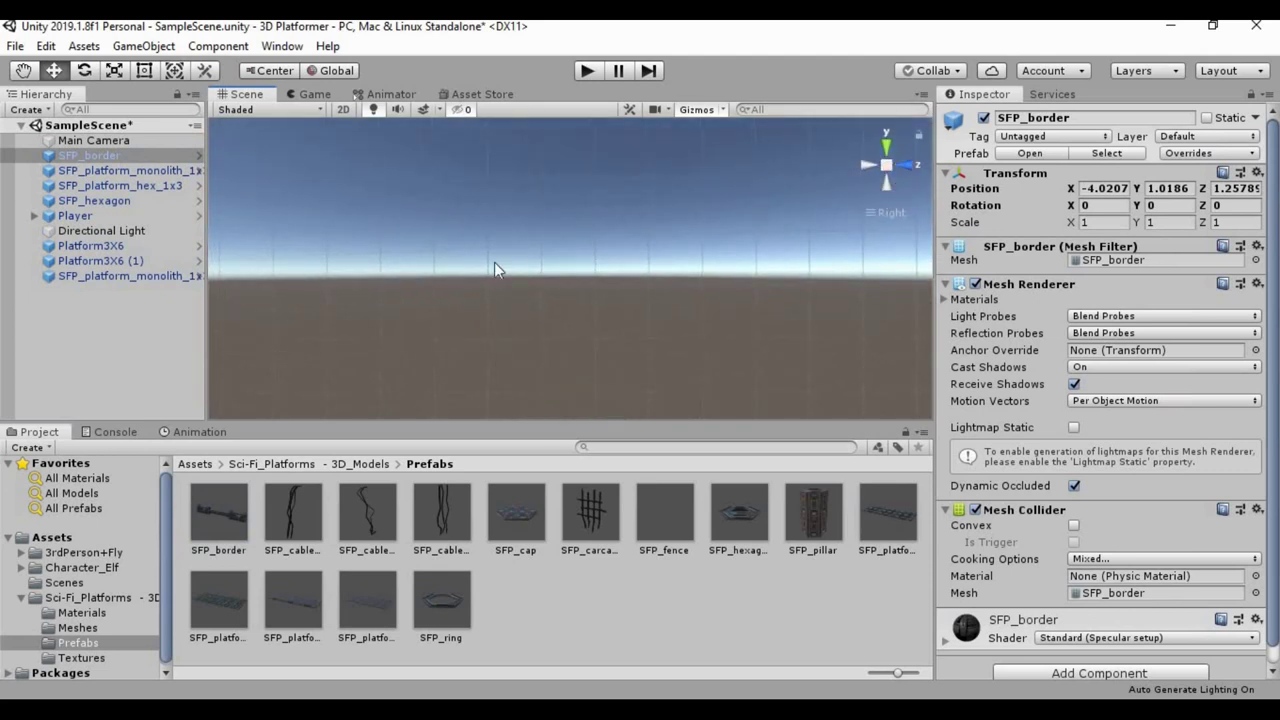
{"action": "scroll", "coordinate": [525, 281], "scroll_direction": "down", "scroll_amount": 5}
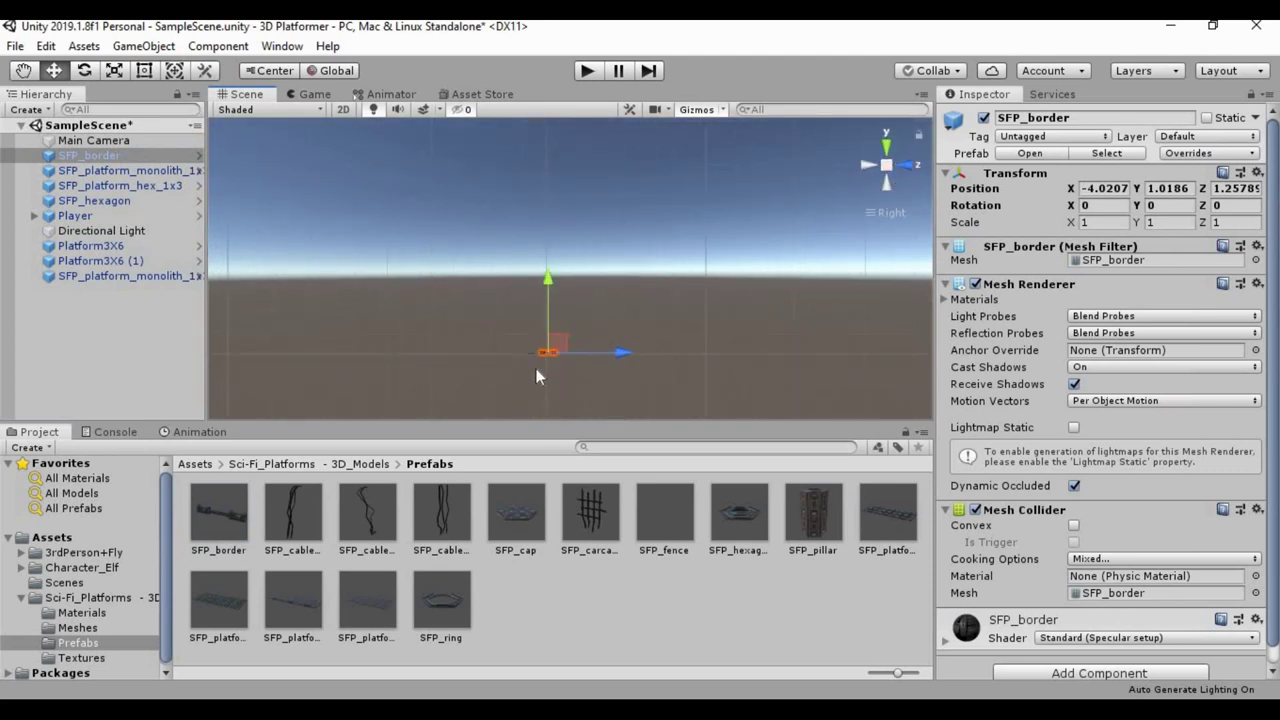
{"action": "middle_click_drag", "start_coordinate": [530, 334], "coordinate": [531, 285]}
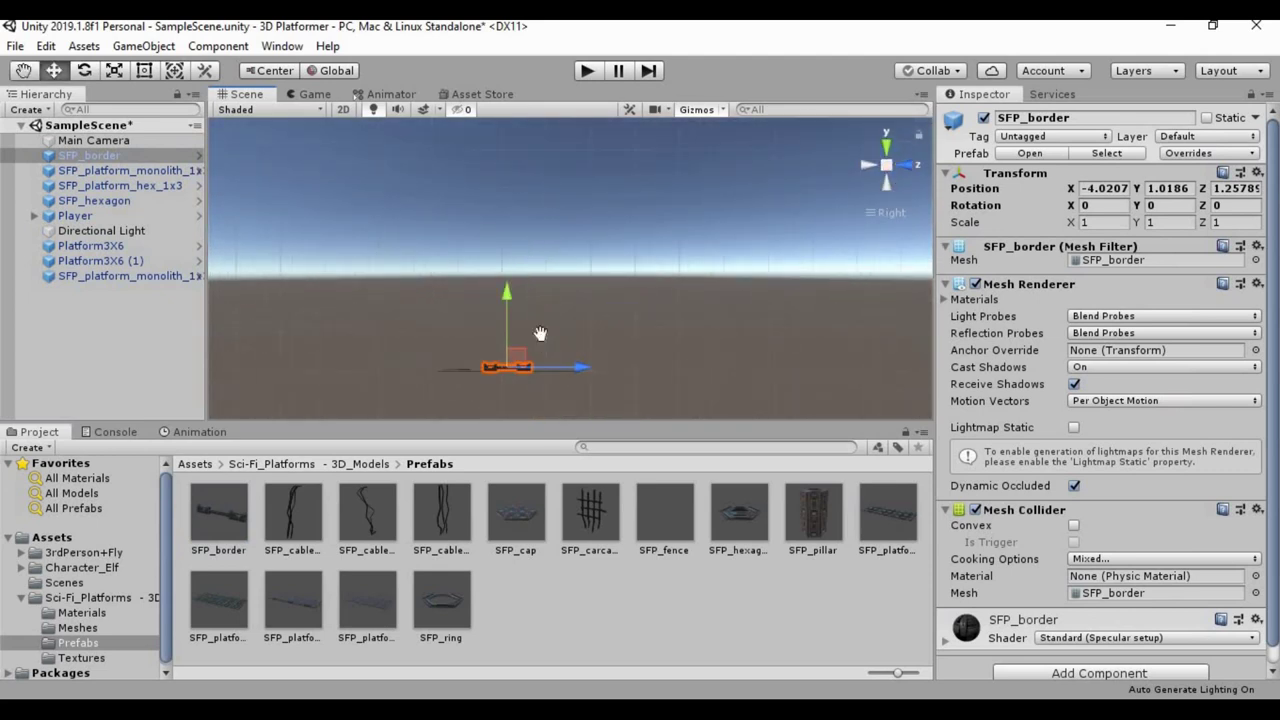
{"action": "scroll", "coordinate": [545, 290], "scroll_direction": "up", "scroll_amount": 3}
{"action": "scroll", "coordinate": [540, 330], "scroll_direction": "up", "scroll_amount": 5}
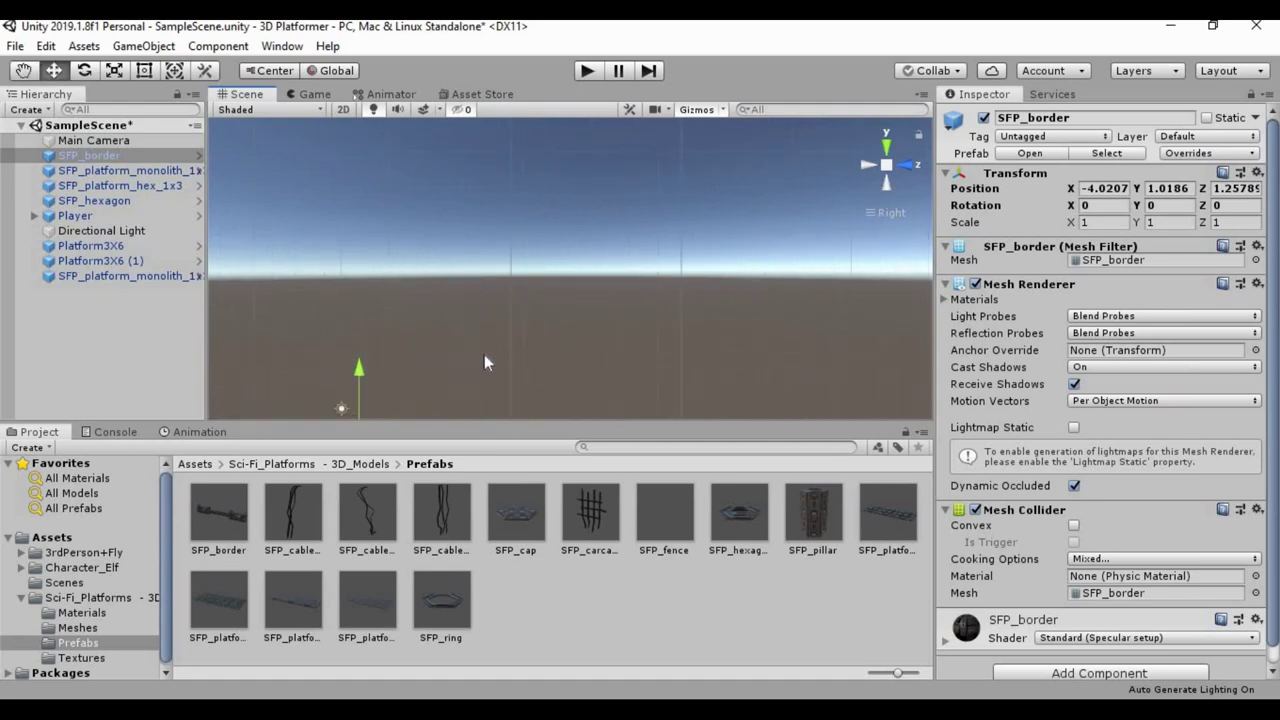
{"action": "middle_click_drag", "start_coordinate": [484, 354], "coordinate": [562, 239]}
{"action": "scroll", "coordinate": [562, 239], "scroll_direction": "down", "scroll_amount": 2}
Step: Orbit and zoom around the border piece to inspect it, ending in the side view
{"action": "left_click_drag", "start_coordinate": [555, 300], "coordinate": [250, 333], "text": "alt"}
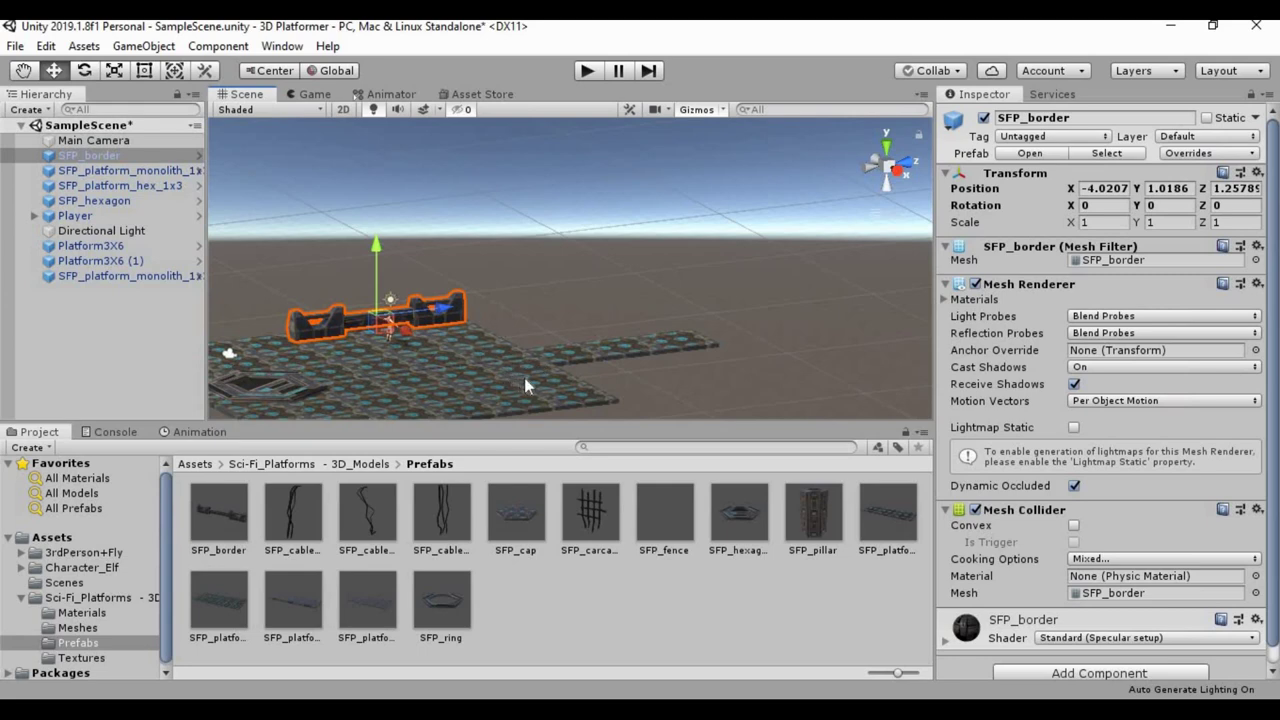
{"action": "left_click_drag", "start_coordinate": [612, 311], "coordinate": [855, 330], "text": "alt"}
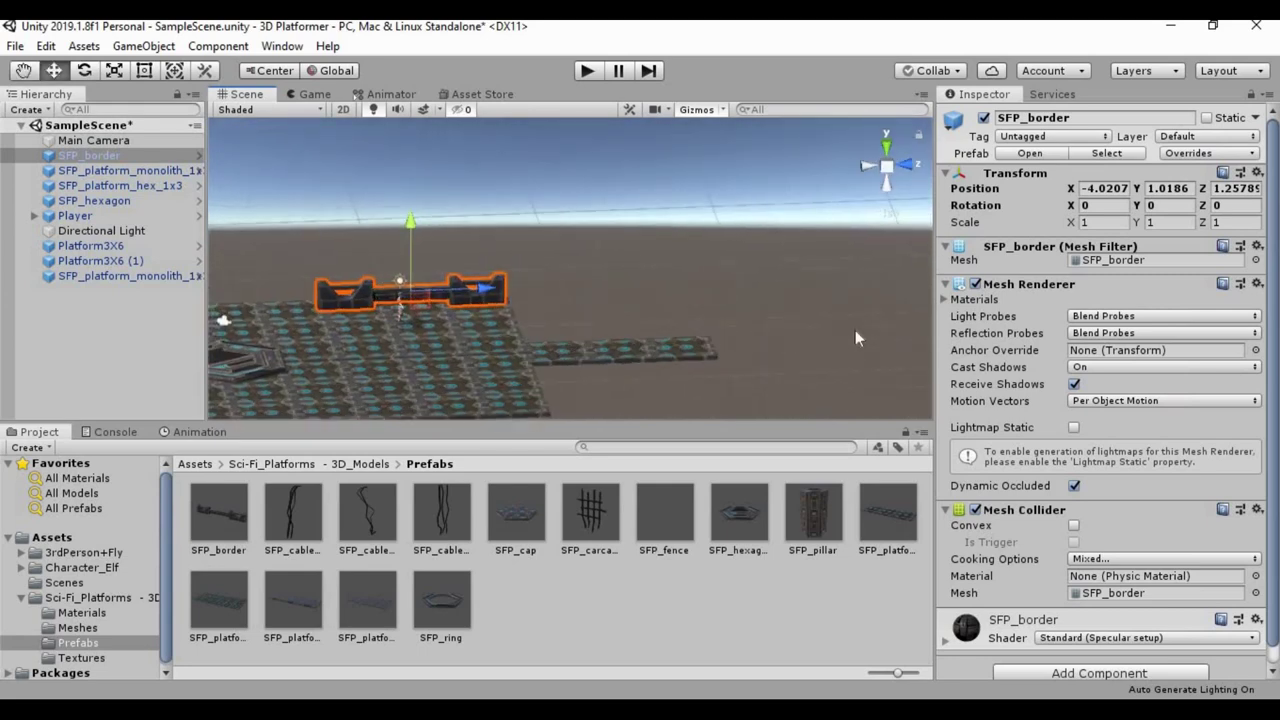
{"action": "scroll", "coordinate": [614, 349], "scroll_direction": "down", "scroll_amount": 6}
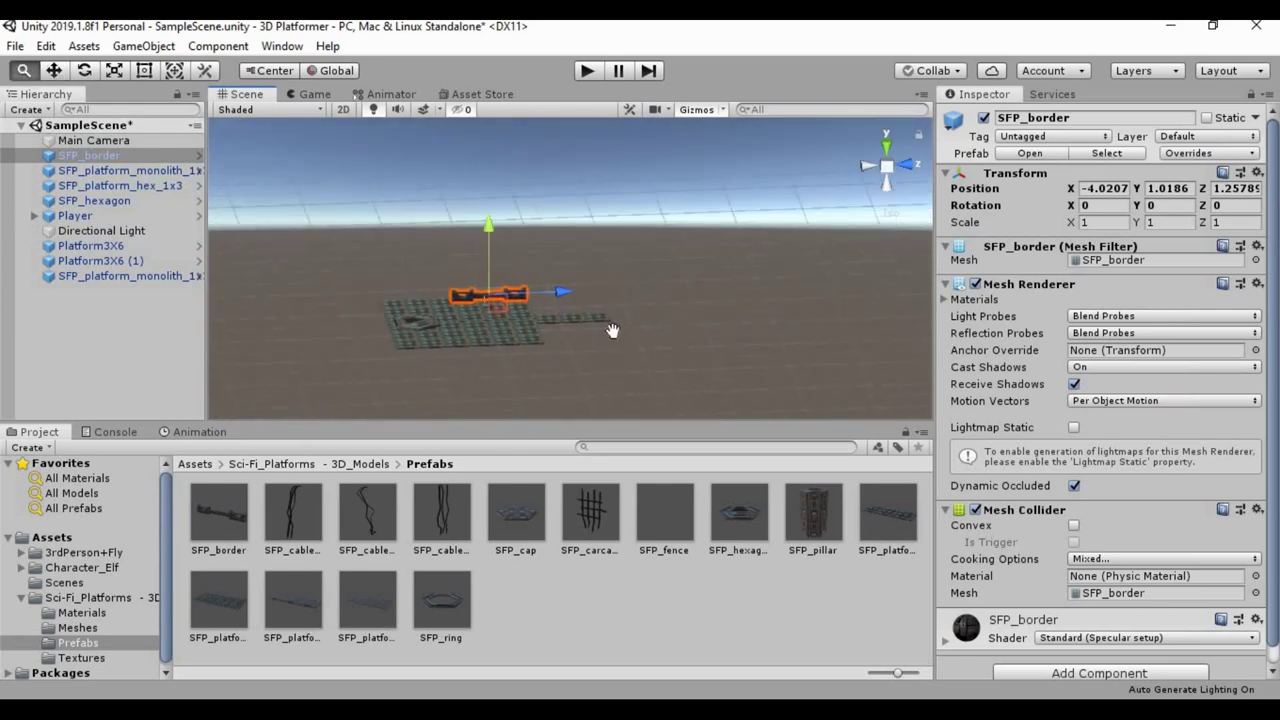
{"action": "scroll", "coordinate": [612, 330], "scroll_direction": "down", "scroll_amount": 5}
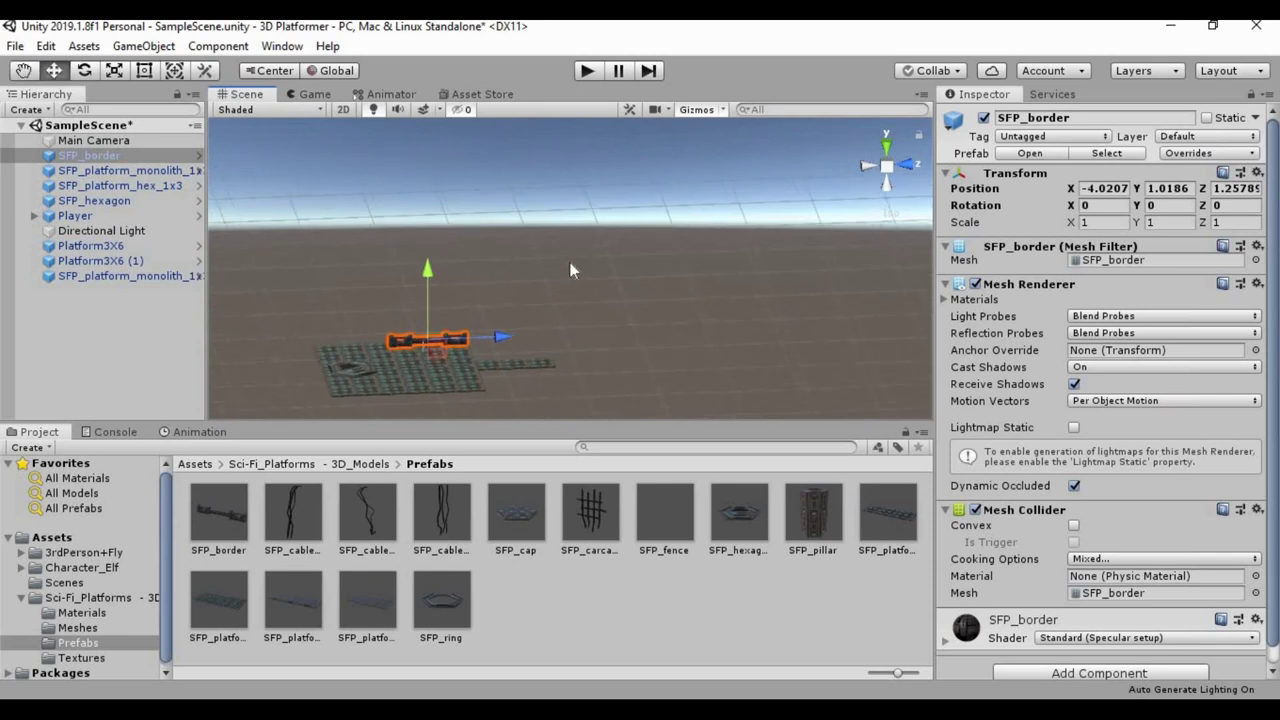
{"action": "left_click", "coordinate": [912, 166]}
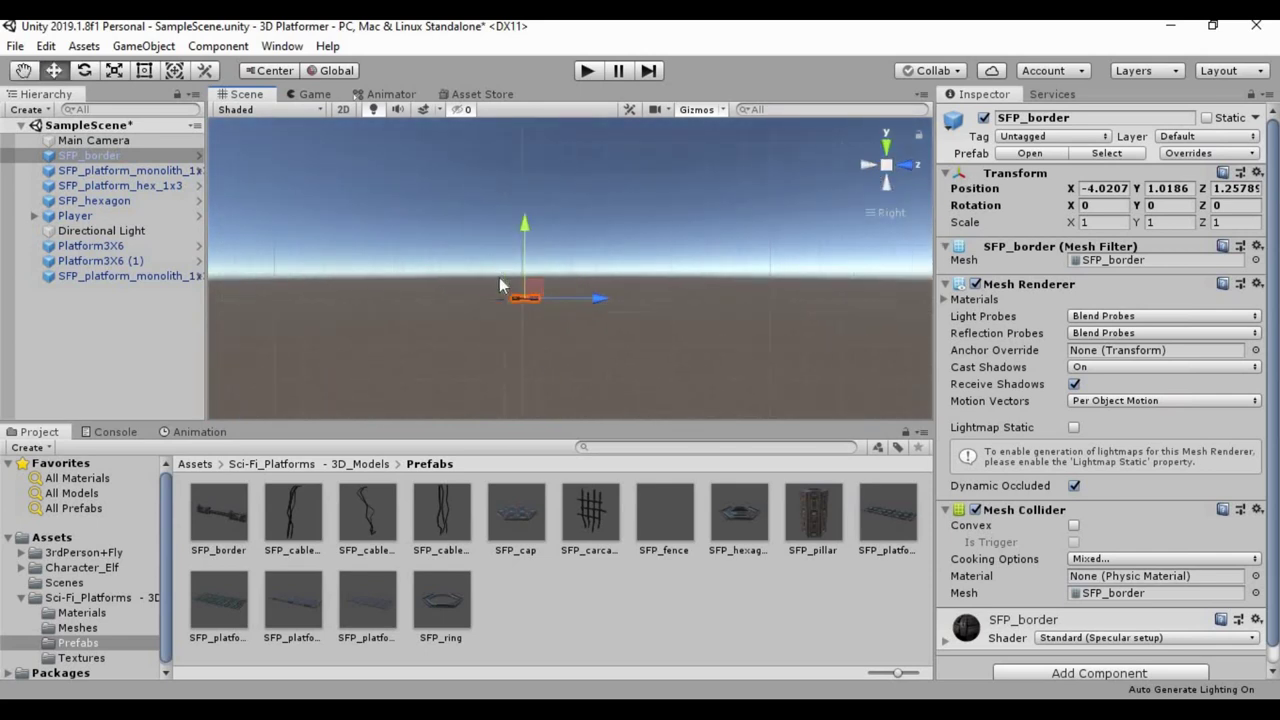
{"action": "scroll", "coordinate": [518, 220], "scroll_direction": "up", "scroll_amount": 1}
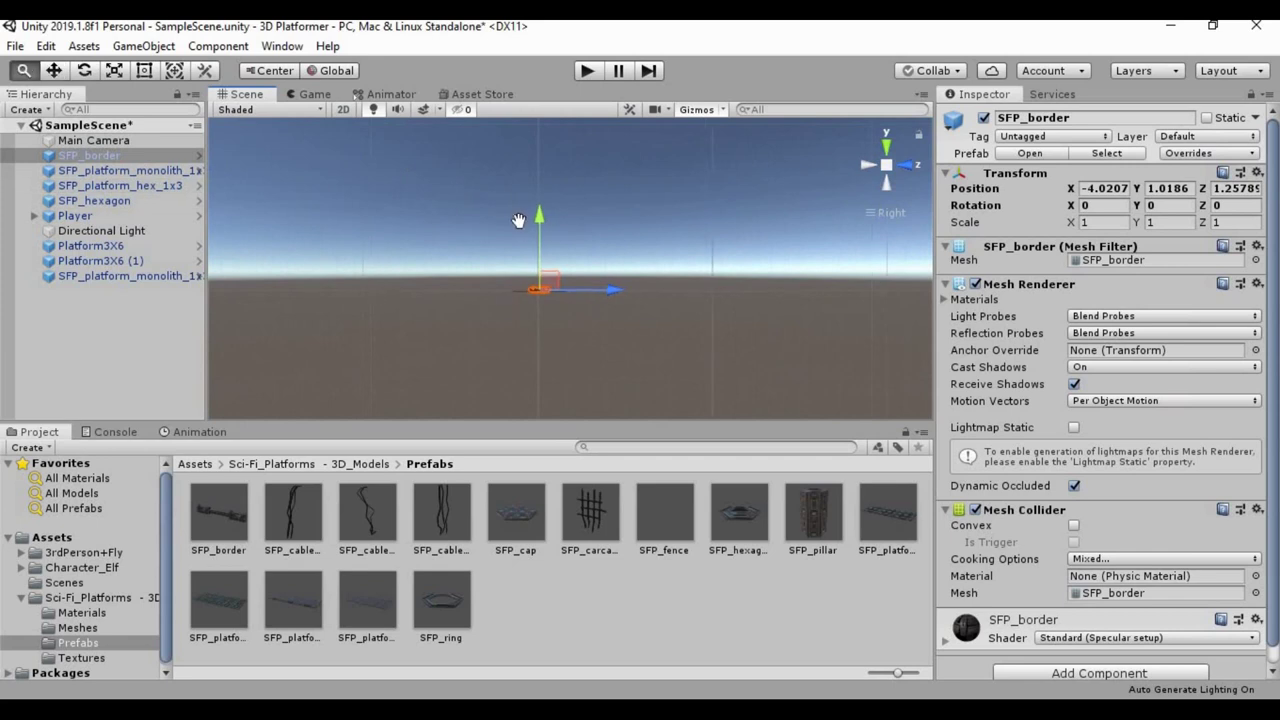
{"action": "scroll", "coordinate": [518, 220], "scroll_direction": "up", "scroll_amount": 3}
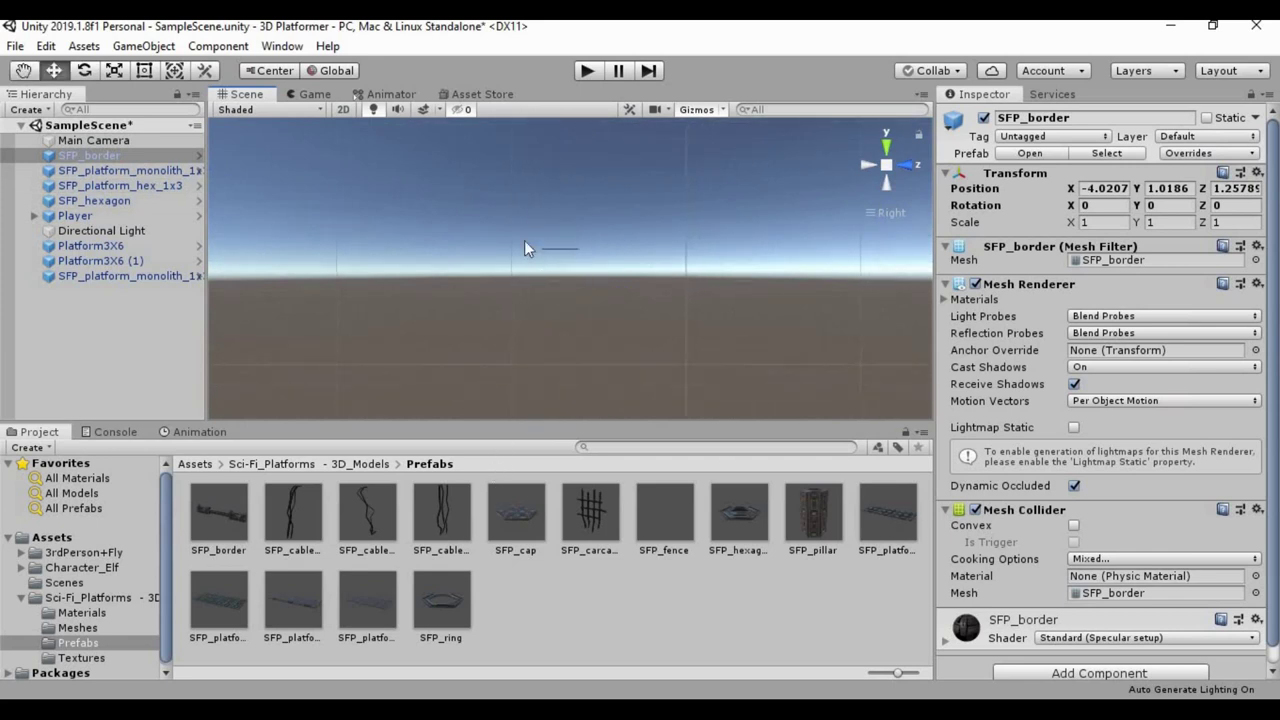
Step: Select both monolith platforms and lower them much closer to the level
{"action": "left_click_drag", "start_coordinate": [650, 336], "coordinate": [478, 164]}
{"action": "scroll", "coordinate": [684, 258], "scroll_direction": "up", "scroll_amount": 2}
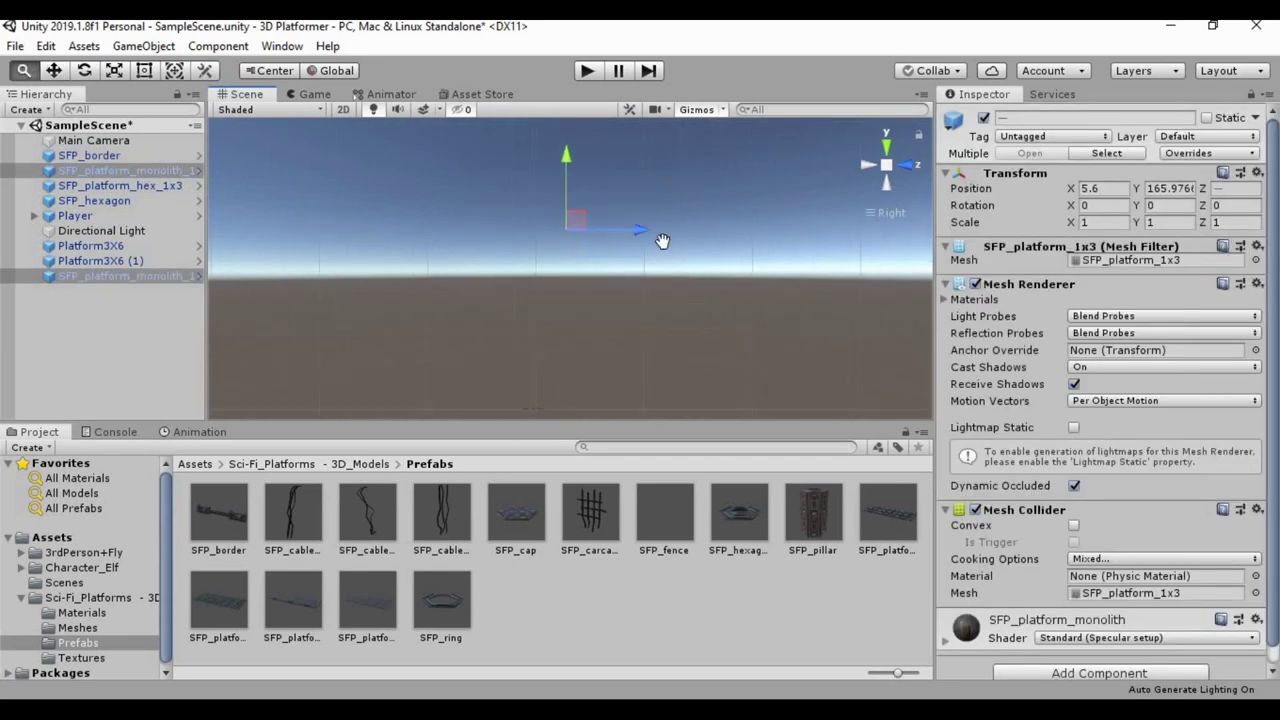
{"action": "scroll", "coordinate": [662, 240], "scroll_direction": "up", "scroll_amount": 3}
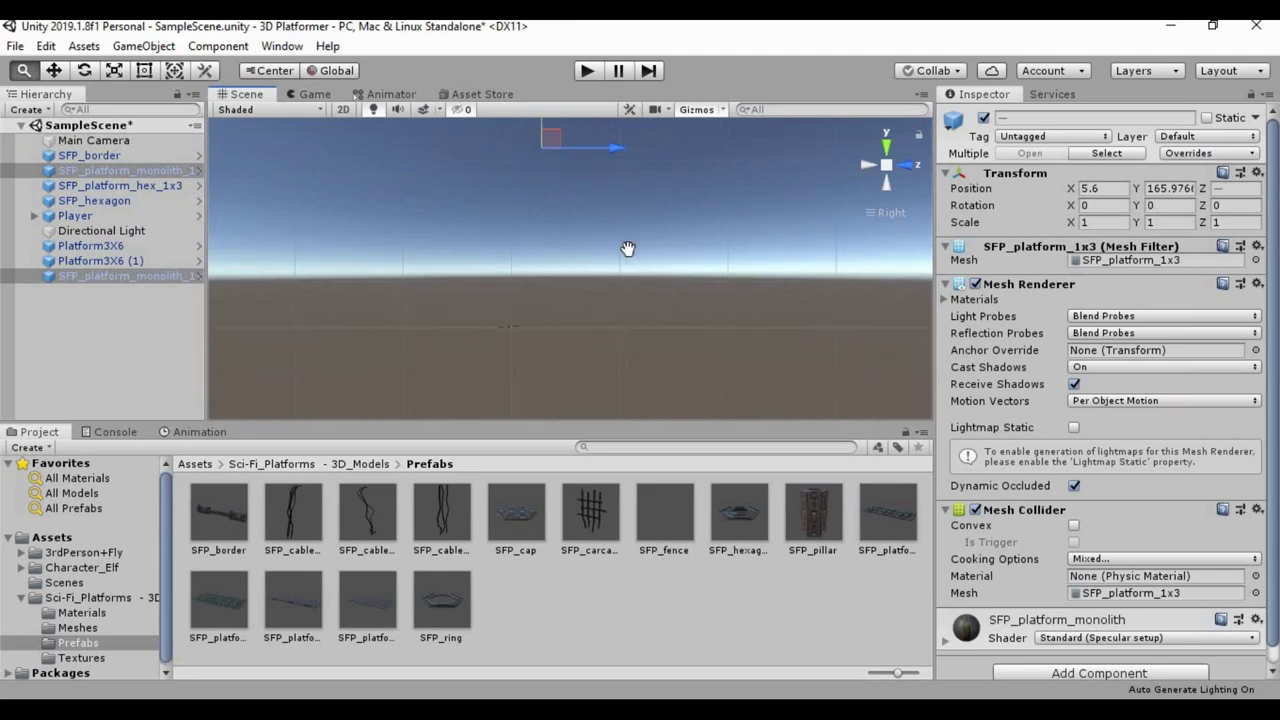
{"action": "scroll", "coordinate": [627, 248], "scroll_direction": "up", "scroll_amount": 1}
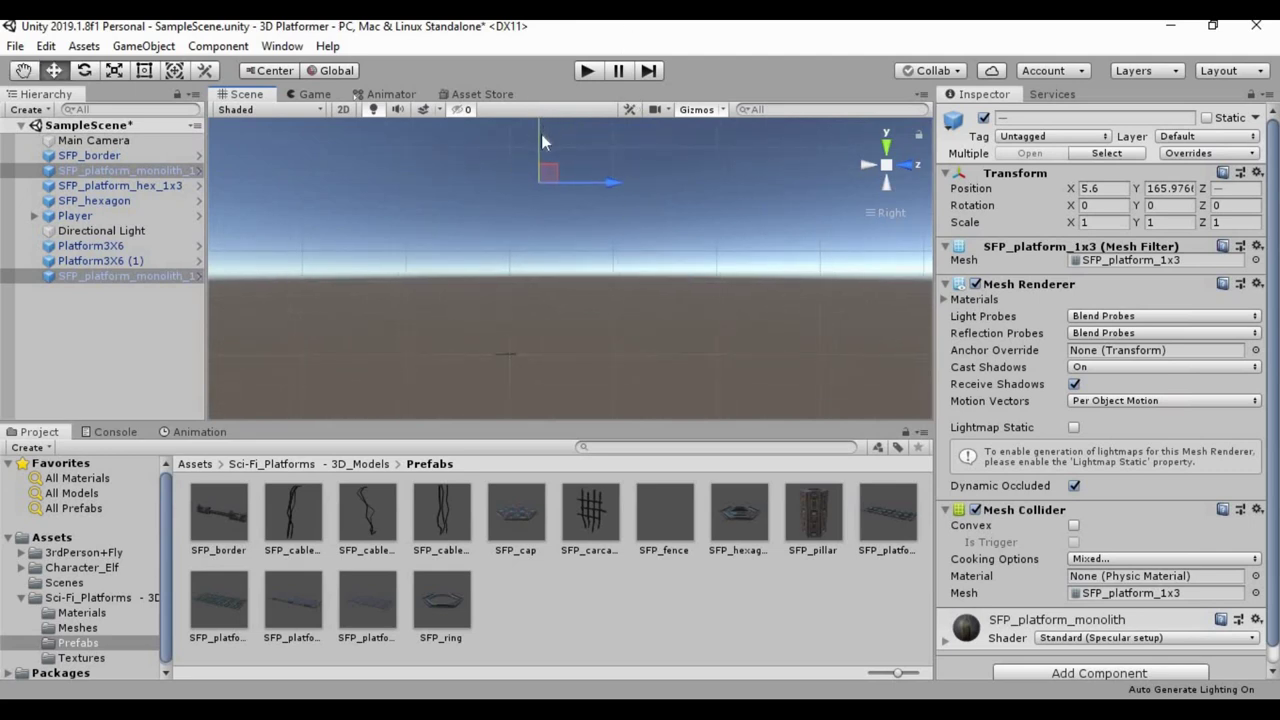
{"action": "left_click_drag", "start_coordinate": [542, 134], "coordinate": [504, 357]}
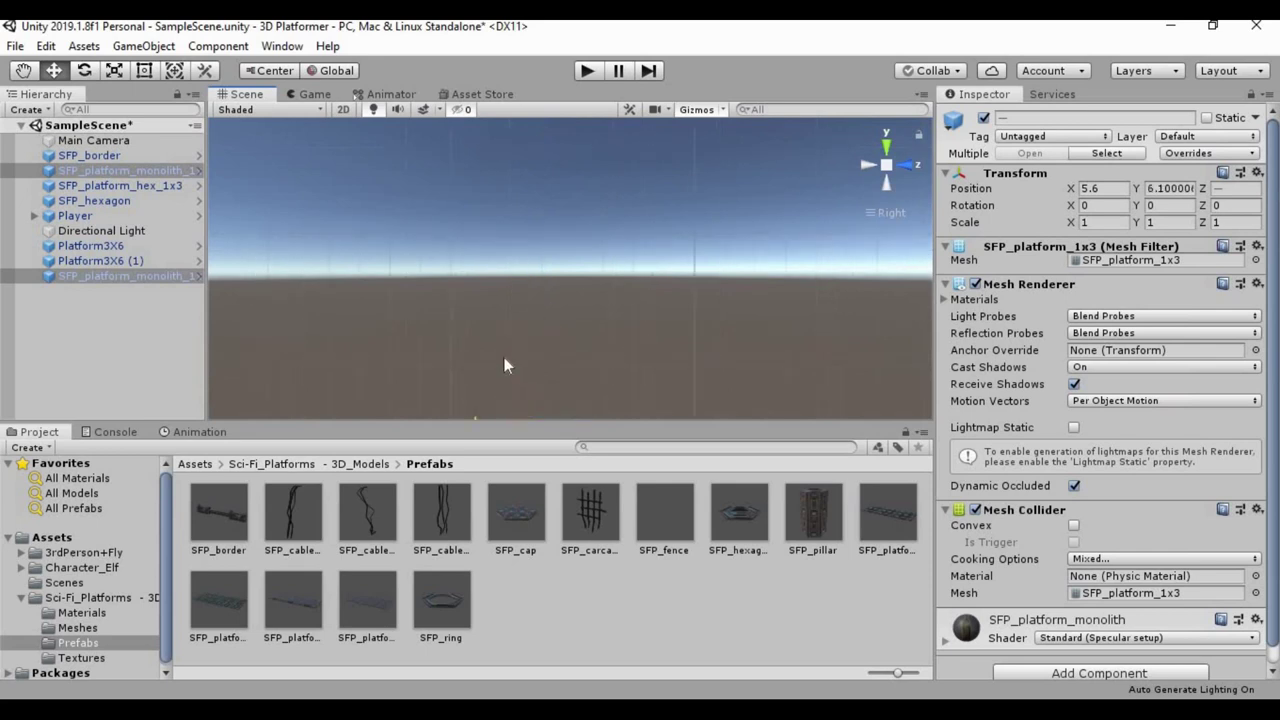
{"action": "middle_click_drag", "start_coordinate": [538, 205], "coordinate": [562, 288]}
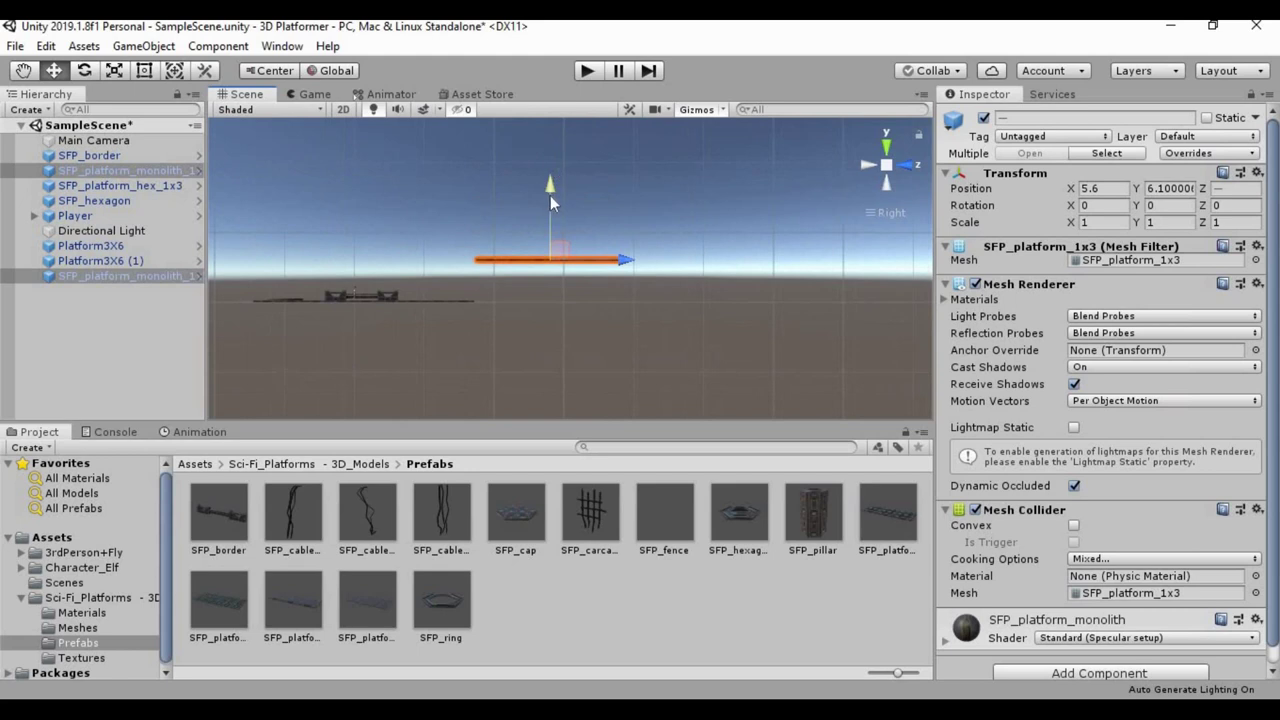
{"action": "left_click_drag", "start_coordinate": [550, 203], "coordinate": [548, 245]}
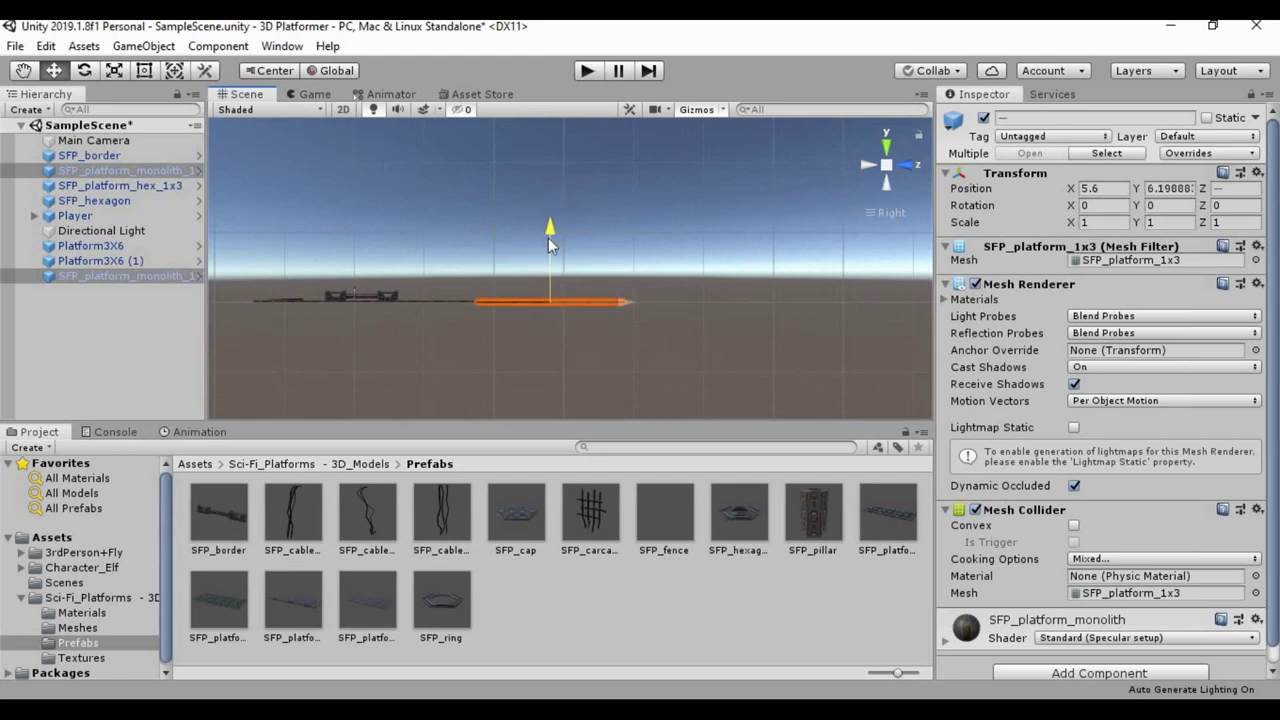
Step: Bring both monolith platforms down to Y 0.09, level with the platform row
{"action": "scroll", "coordinate": [489, 314], "scroll_direction": "up", "scroll_amount": 5}
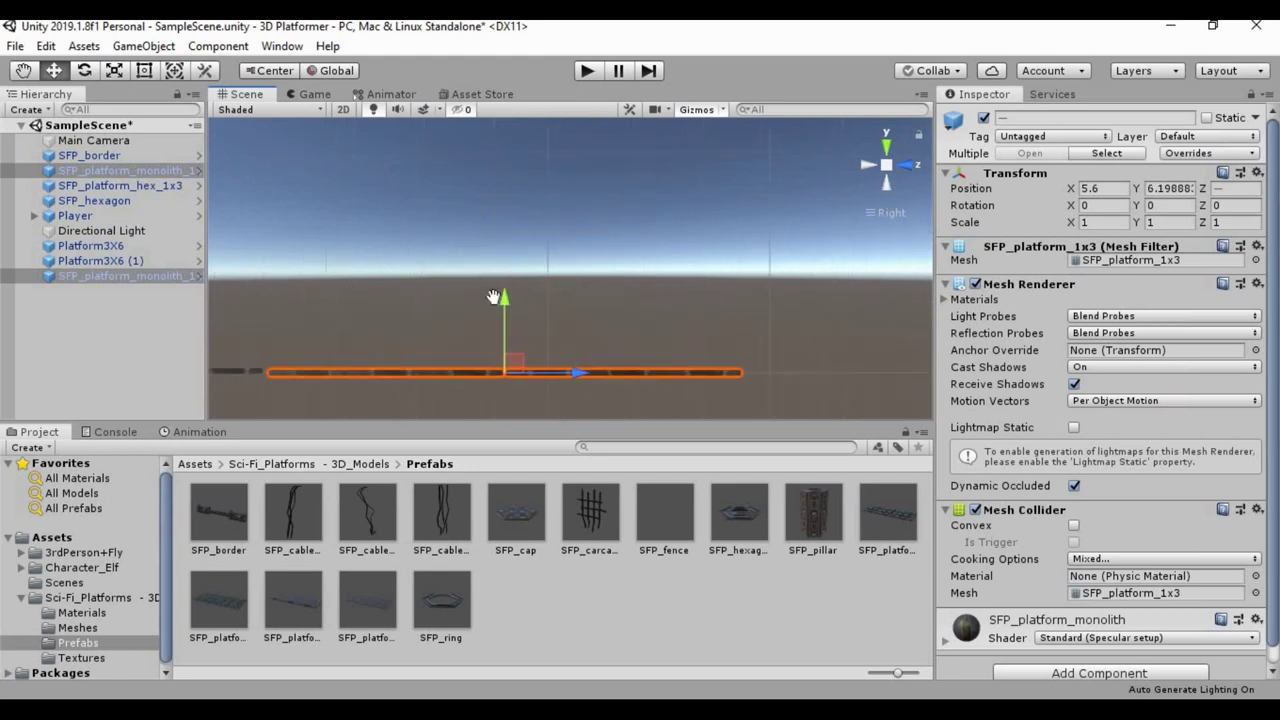
{"action": "middle_click_drag", "start_coordinate": [493, 297], "coordinate": [528, 268]}
{"action": "left_click_drag", "start_coordinate": [540, 258], "coordinate": [606, 320]}
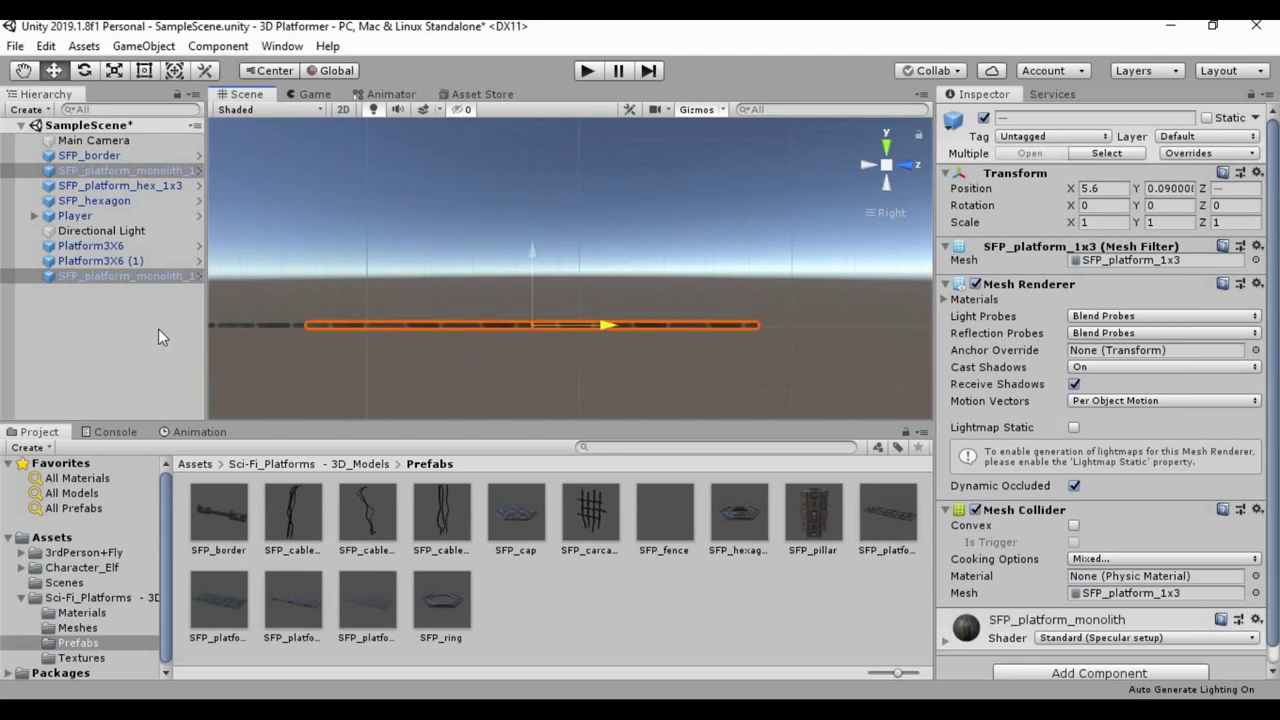
{"action": "key", "text": "q"}
{"action": "left_click_drag", "start_coordinate": [406, 357], "coordinate": [451, 322]}
{"action": "key", "text": "w"}
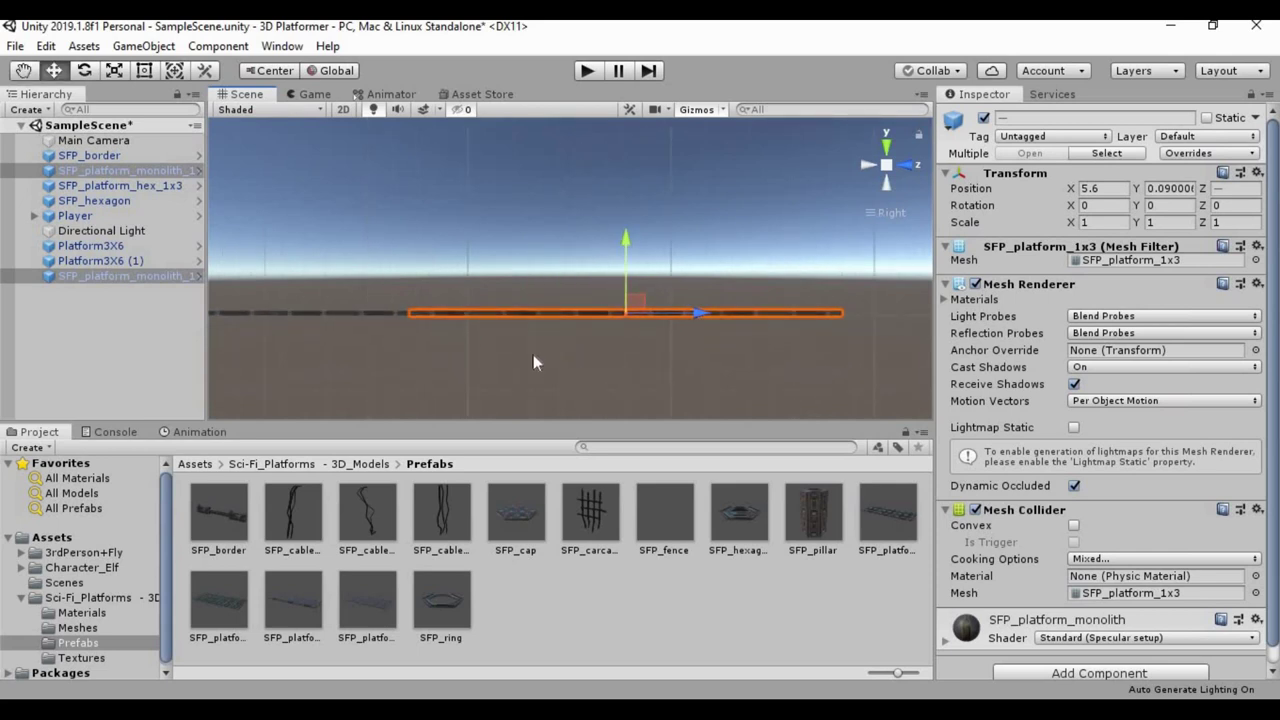
{"action": "left_click_drag", "start_coordinate": [533, 352], "coordinate": [615, 286], "text": "alt"}
{"action": "key", "text": "f"}
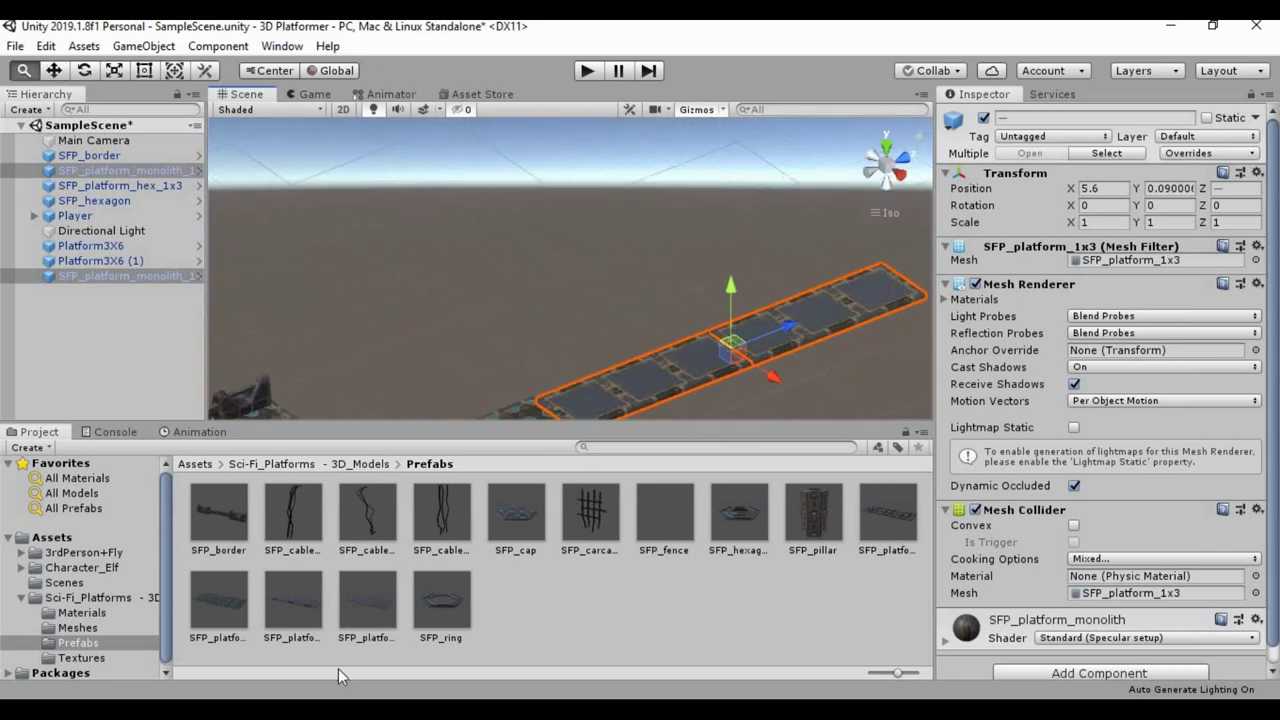
{"action": "scroll", "coordinate": [707, 388], "scroll_direction": "down", "scroll_amount": 5}
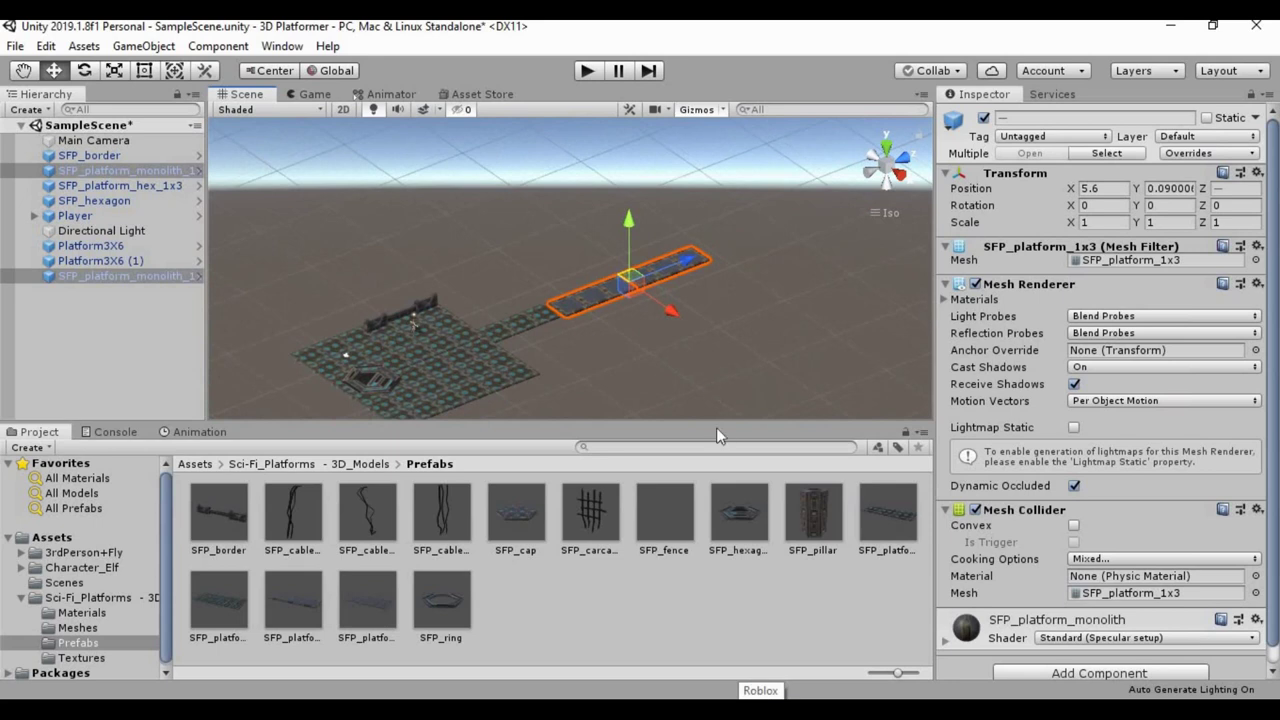
{"action": "middle_click_drag", "start_coordinate": [711, 233], "coordinate": [653, 248]}
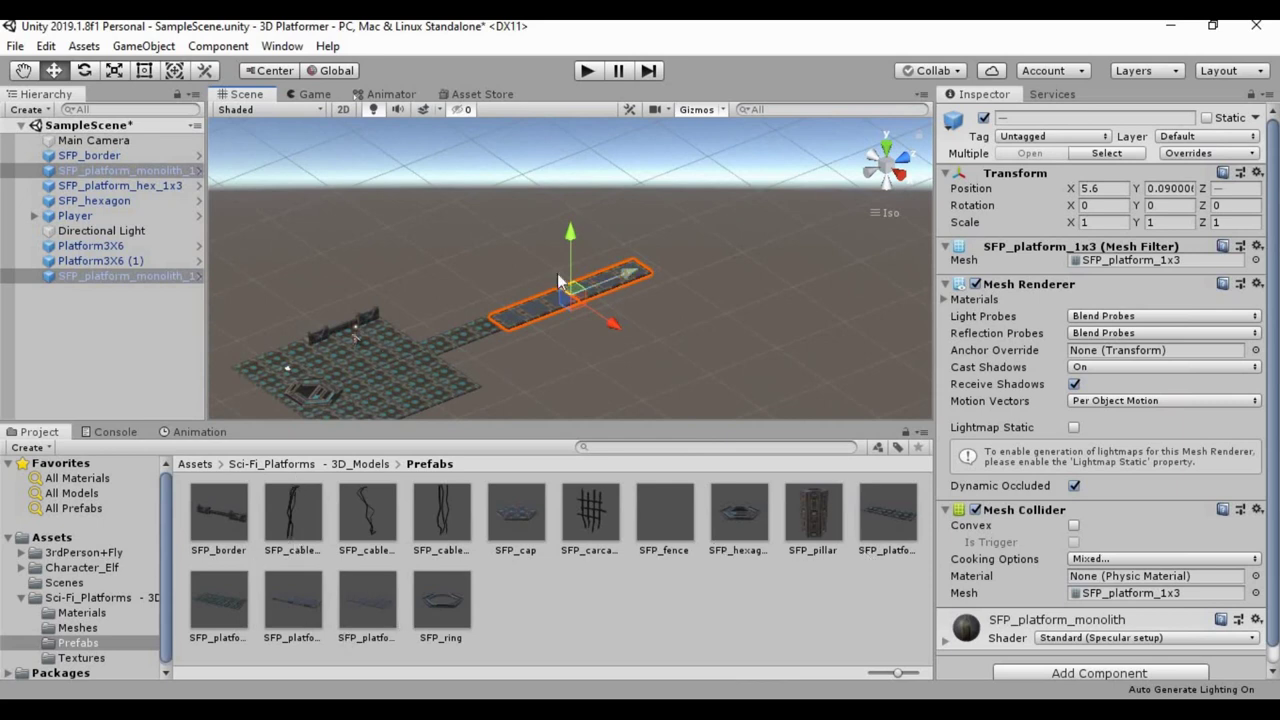
{"action": "left_click", "coordinate": [65, 260]}
{"action": "left_click", "coordinate": [69, 186]}
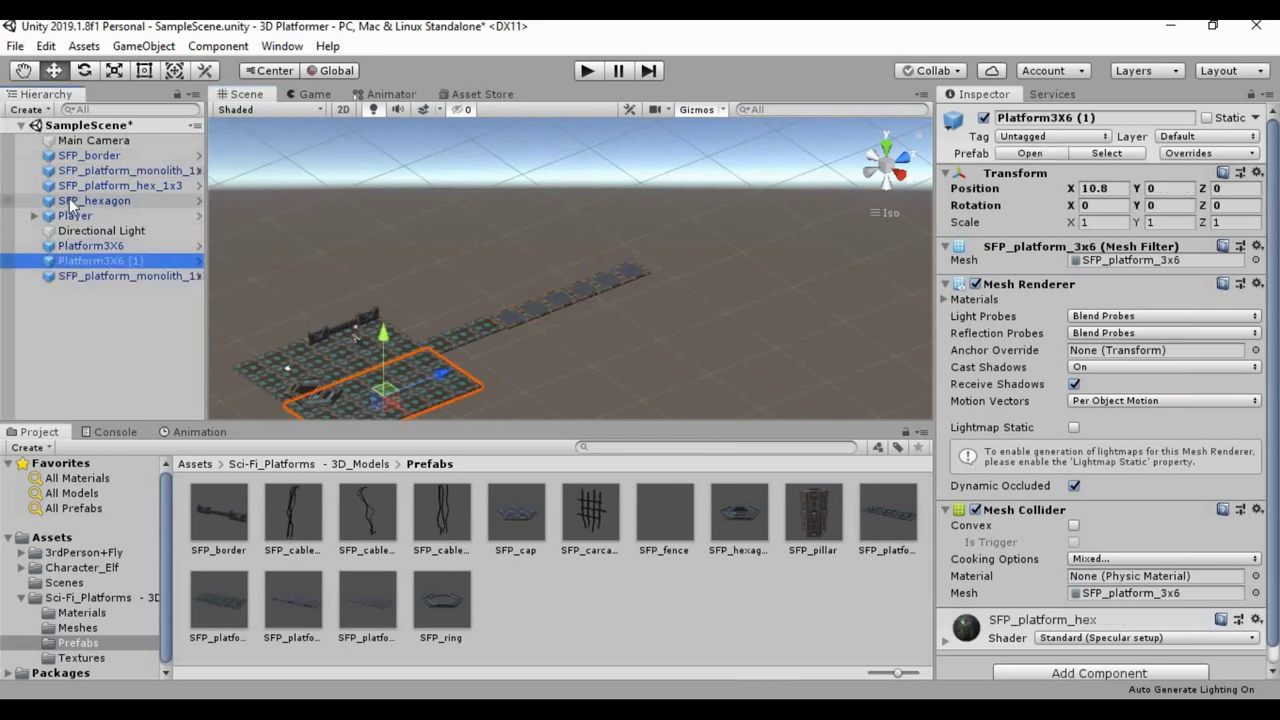
{"action": "left_click", "coordinate": [69, 200]}
{"action": "left_click", "coordinate": [80, 156]}
{"action": "left_click", "coordinate": [75, 170]}
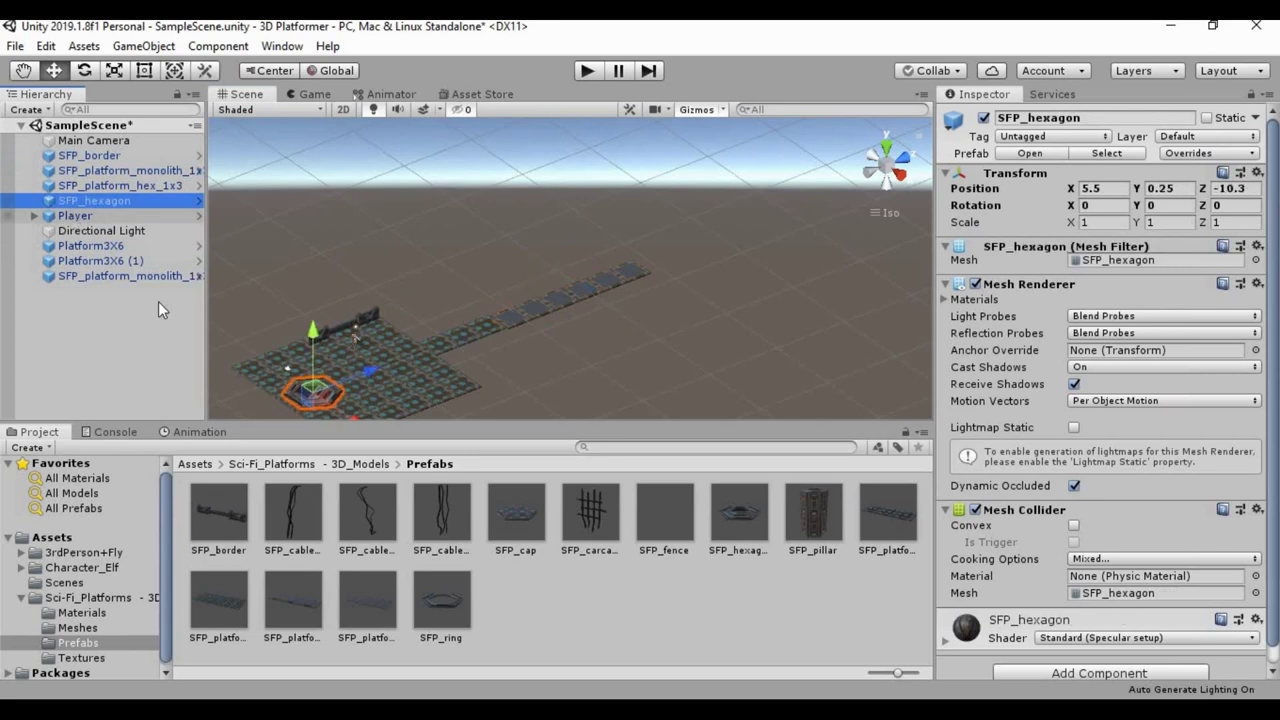
{"action": "key", "text": "f"}
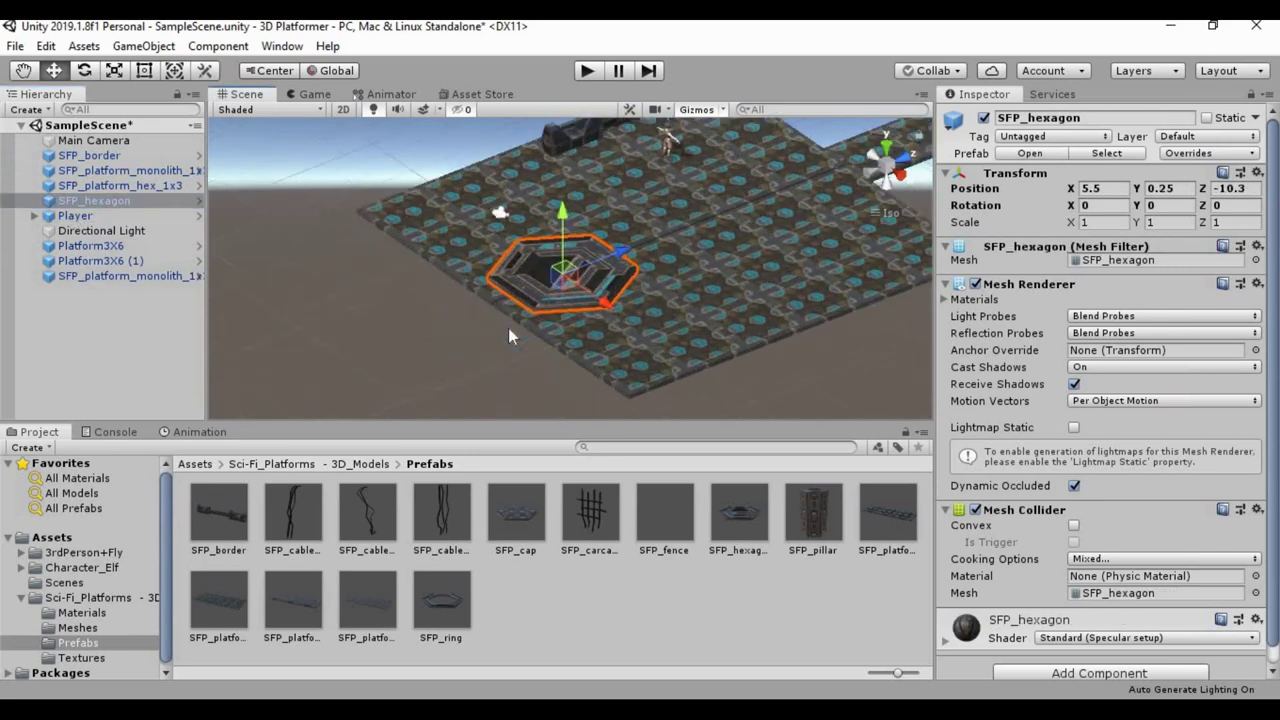
{"action": "scroll", "coordinate": [757, 254], "scroll_direction": "down", "scroll_amount": 2}
{"action": "middle_click_drag", "start_coordinate": [703, 290], "coordinate": [544, 310]}
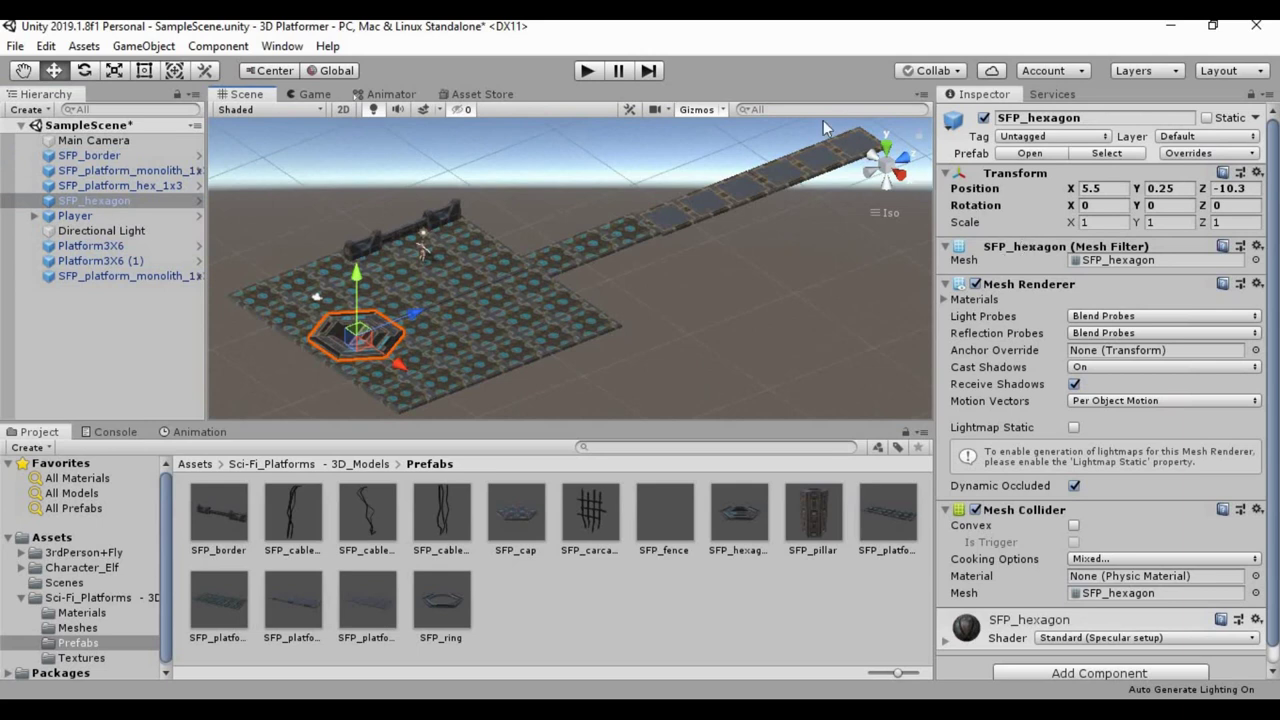
{"action": "left_click_drag", "start_coordinate": [760, 277], "coordinate": [786, 366], "text": "alt"}
{"action": "left_click", "coordinate": [629, 266]}
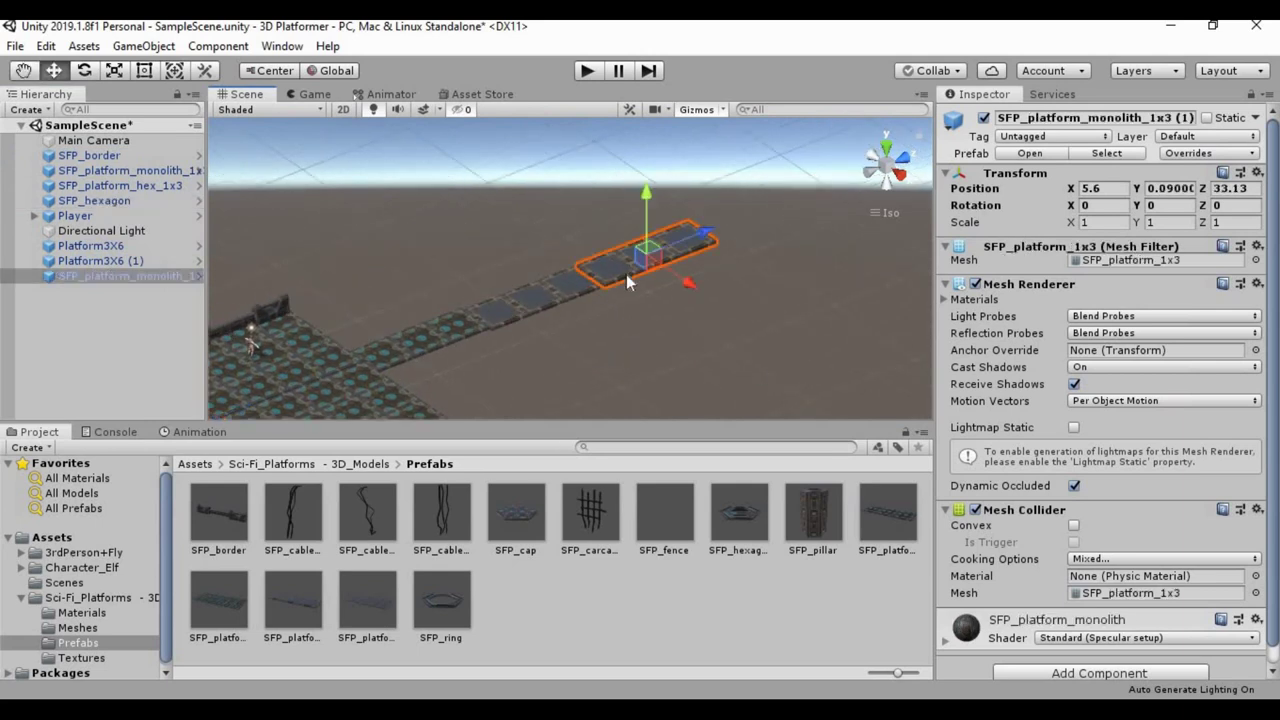
Step: In Top view, flank the walkway end with monolith copies at X 9.6 and 1.6, and add an SFP_cap
{"action": "left_click", "coordinate": [885, 140]}
{"action": "scroll", "coordinate": [549, 182], "scroll_direction": "down", "scroll_amount": 3}
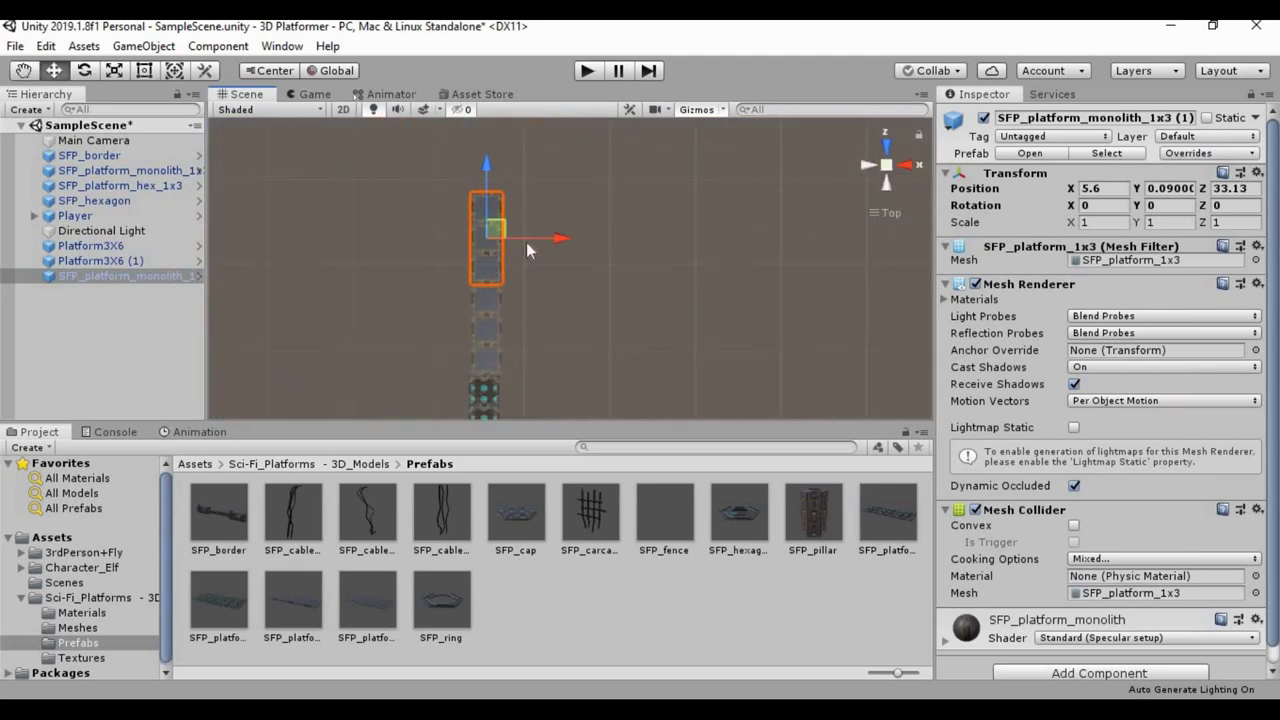
{"action": "key", "text": "ctrl+d"}
{"action": "mouse_move", "coordinate": [550, 238]}
{"action": "left_mouse_down"}
{"action": "mouse_move", "coordinate": [587, 254]}
{"action": "mouse_move", "coordinate": [575, 240]}
{"action": "mouse_move", "coordinate": [525, 242]}
{"action": "left_mouse_up"}
{"action": "key", "text": "ctrl+d"}
{"action": "scroll", "coordinate": [603, 320], "scroll_direction": "down", "scroll_amount": 3}
{"action": "left_click_drag", "start_coordinate": [530, 513], "coordinate": [506, 242]}
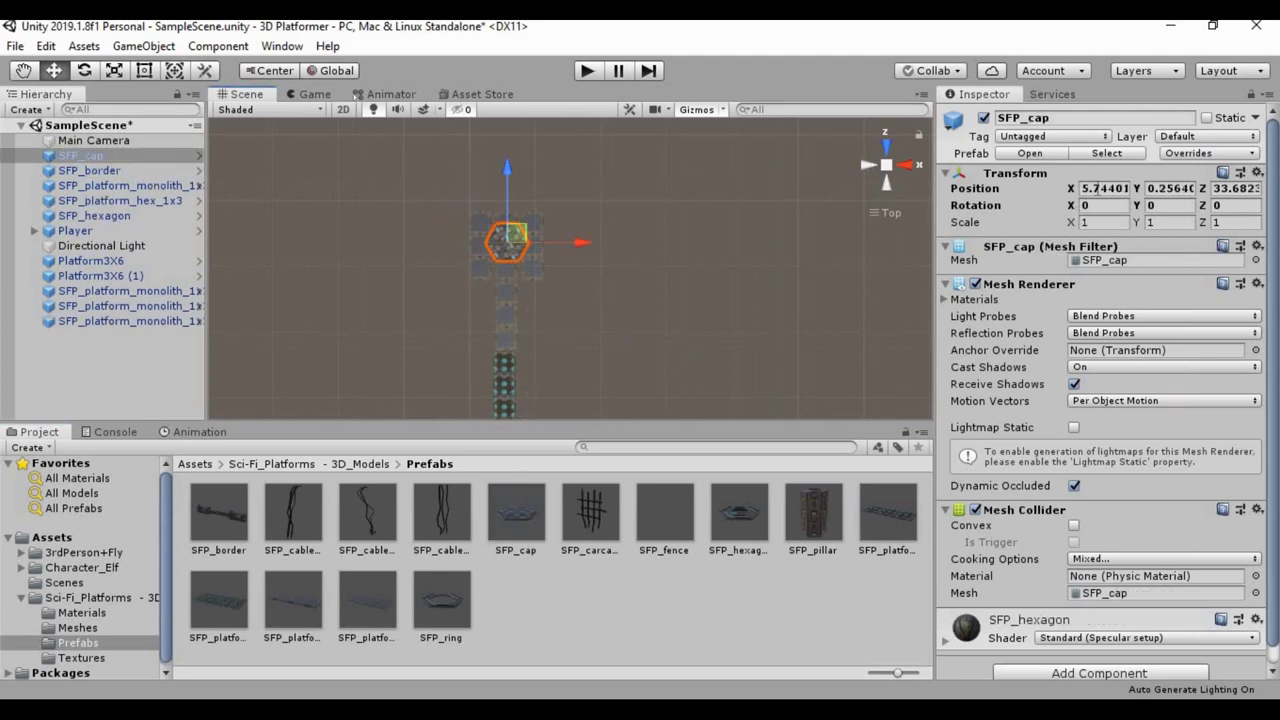
Step: Set the SFP_cap's Position Y to 0 and frame it among the walkway-end platforms
{"action": "left_click", "coordinate": [1151, 189]}
{"action": "type", "text": "0"}
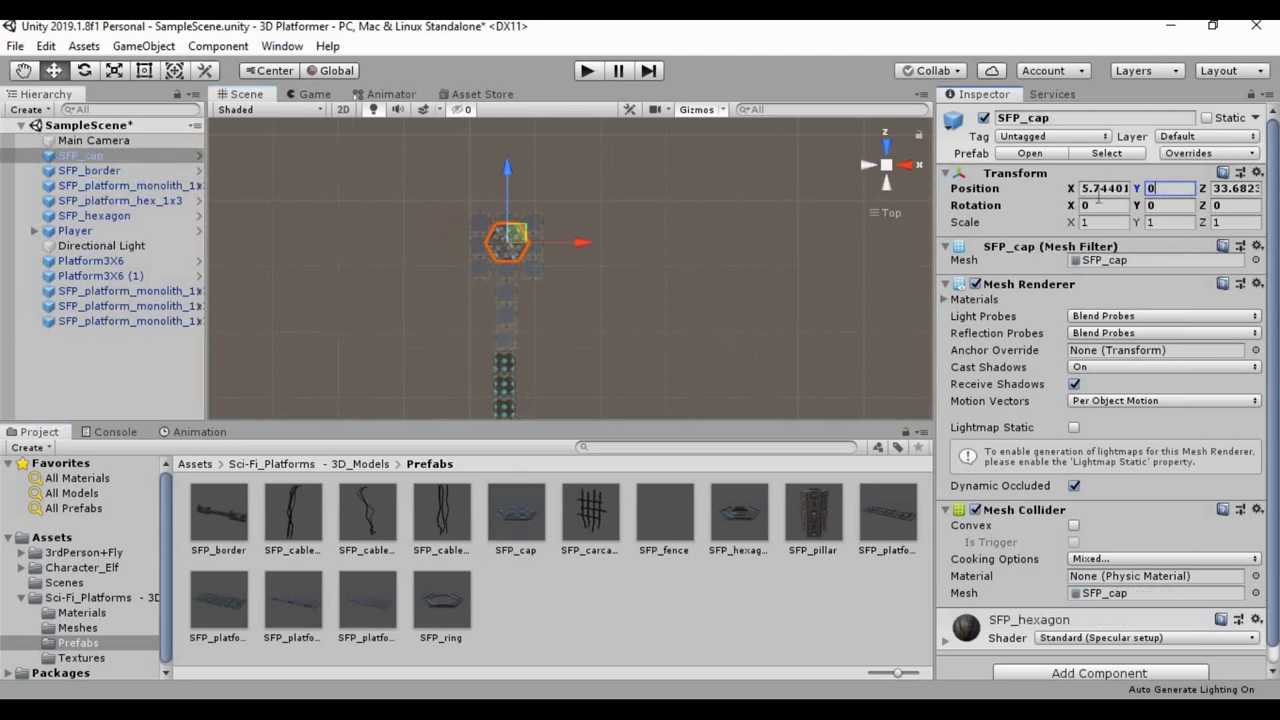
{"action": "left_click_drag", "start_coordinate": [712, 338], "coordinate": [570, 255], "text": "alt"}
{"action": "scroll", "coordinate": [661, 339], "scroll_direction": "up", "scroll_amount": 5}
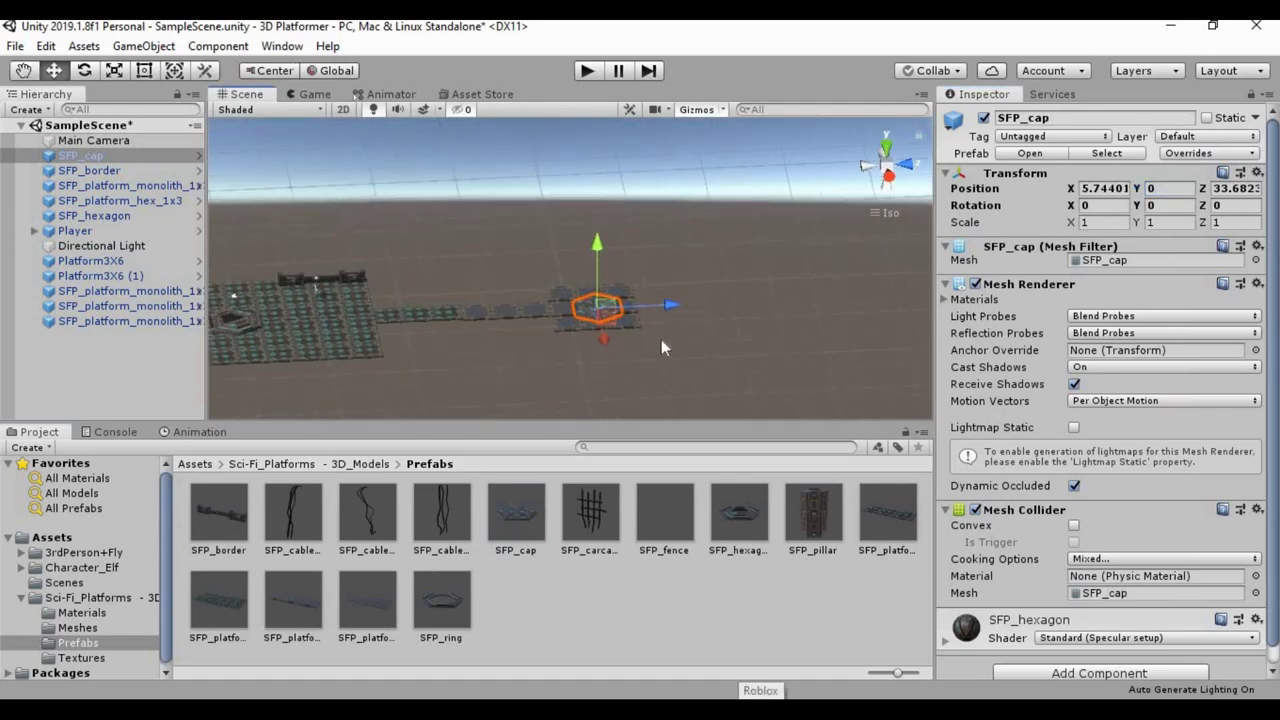
{"action": "left_click_drag", "start_coordinate": [626, 395], "coordinate": [417, 320], "text": "alt"}
{"action": "right_click_drag", "start_coordinate": [417, 320], "coordinate": [343, 307], "text": "alt"}
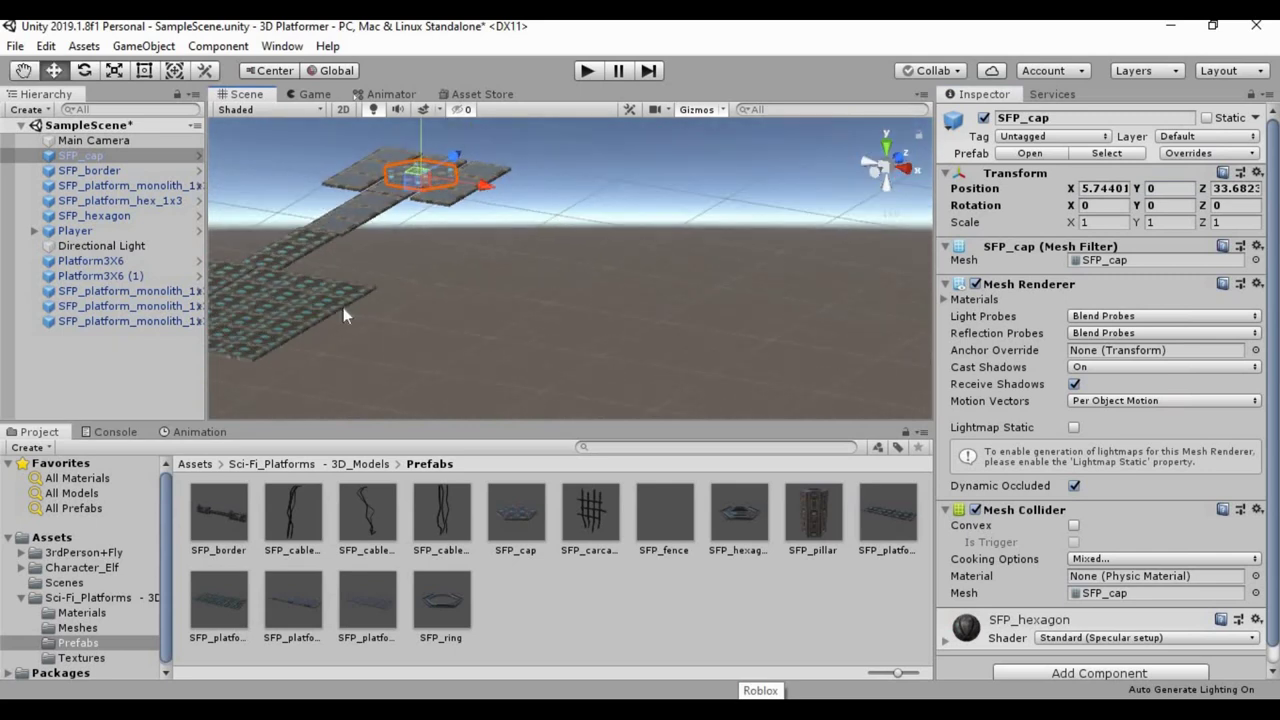
{"action": "middle_click_drag", "start_coordinate": [540, 318], "coordinate": [529, 372]}
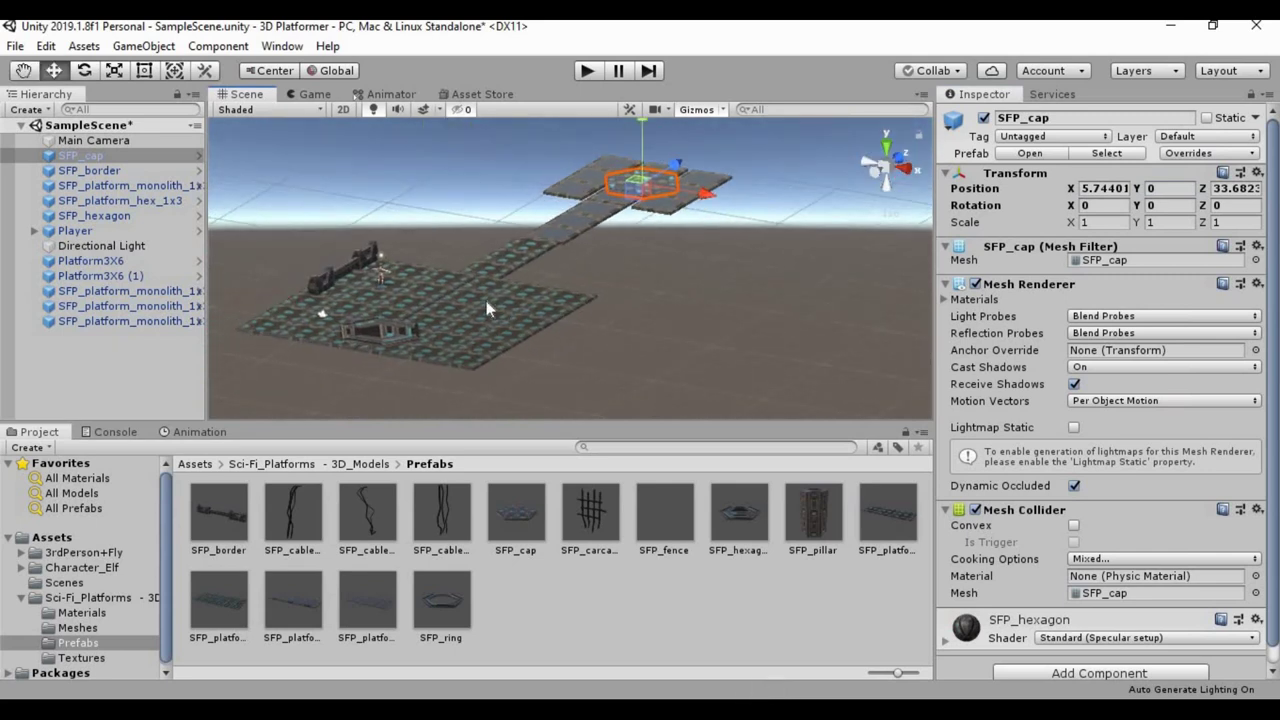
{"action": "key", "text": "f"}
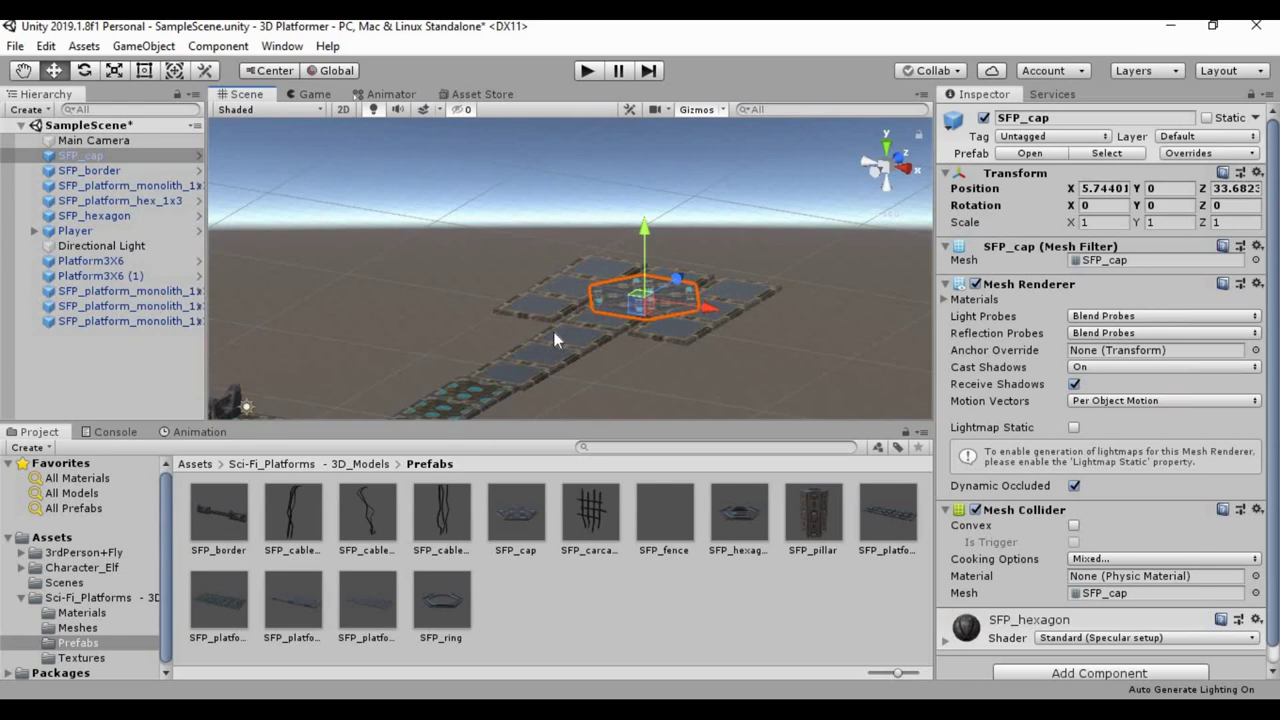
Step: Lift the SFP_cap to Y 0.2 above the platforms, check it from several angles, then show the Sci-Fi Platforms asset page
{"action": "scroll", "coordinate": [553, 331], "scroll_direction": "down", "scroll_amount": 3}
{"action": "left_click_drag", "start_coordinate": [553, 331], "coordinate": [654, 242], "text": "alt"}
{"action": "left_click_drag", "start_coordinate": [469, 371], "coordinate": [511, 344], "text": "alt"}
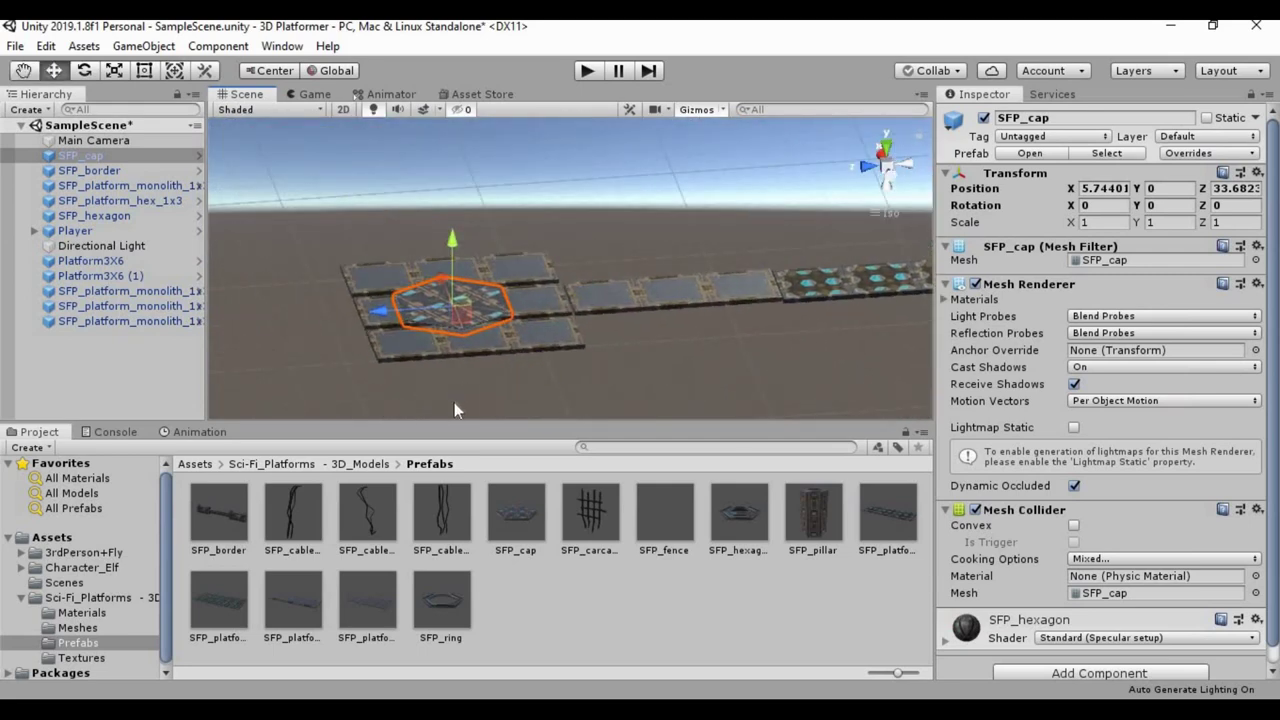
{"action": "left_click_drag", "start_coordinate": [686, 373], "coordinate": [651, 325], "text": "alt"}
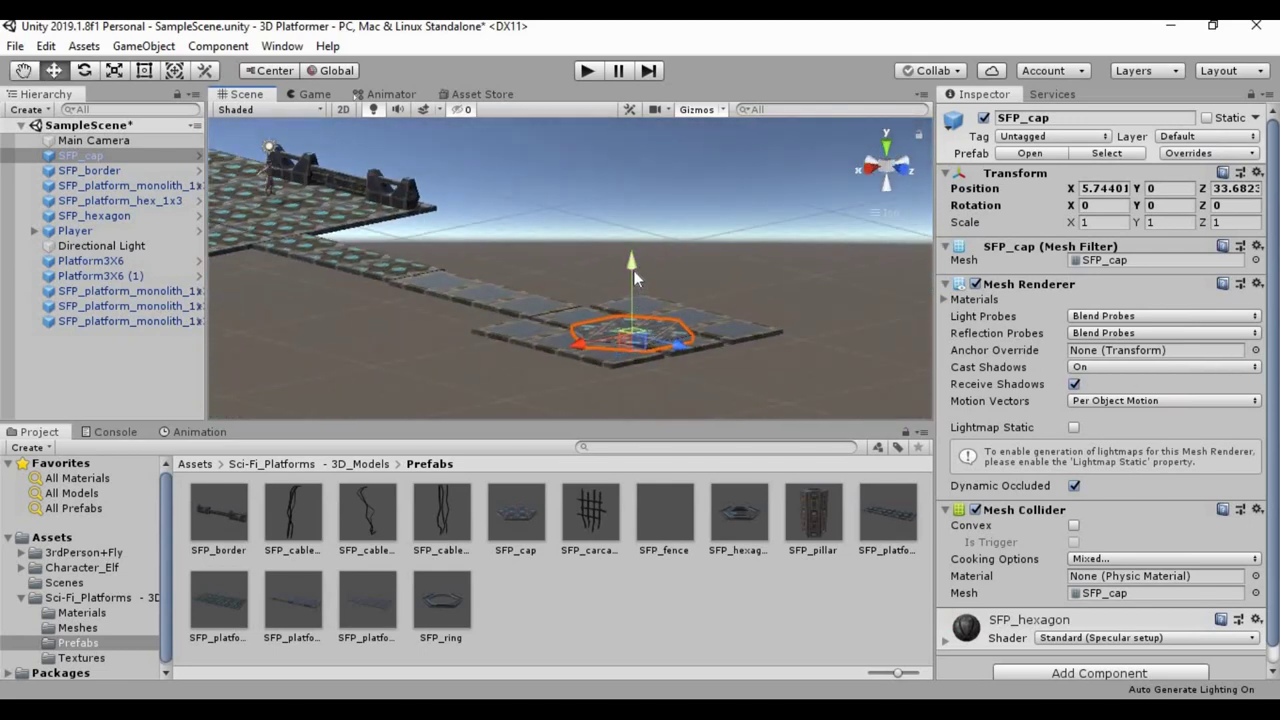
{"action": "left_click_drag", "start_coordinate": [633, 270], "coordinate": [633, 268]}
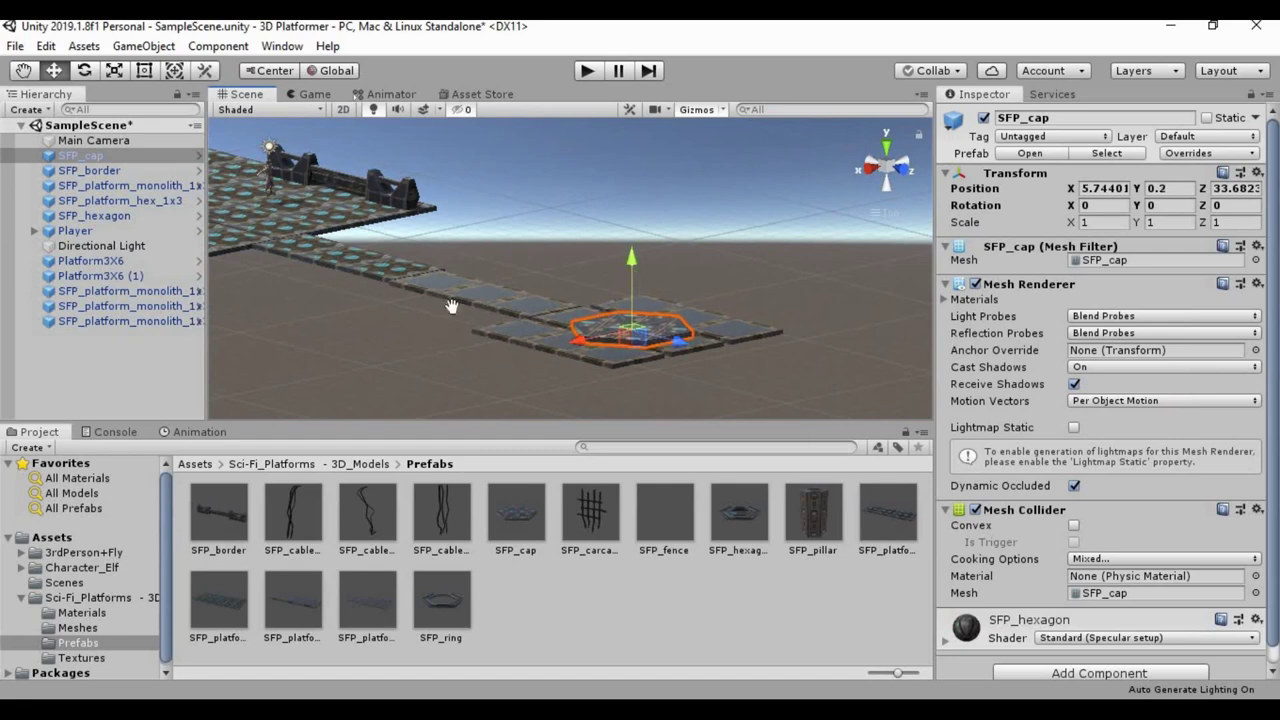
{"action": "left_click_drag", "start_coordinate": [446, 303], "coordinate": [583, 297], "text": "alt"}
{"action": "left_click_drag", "start_coordinate": [441, 354], "coordinate": [781, 235], "text": "alt"}
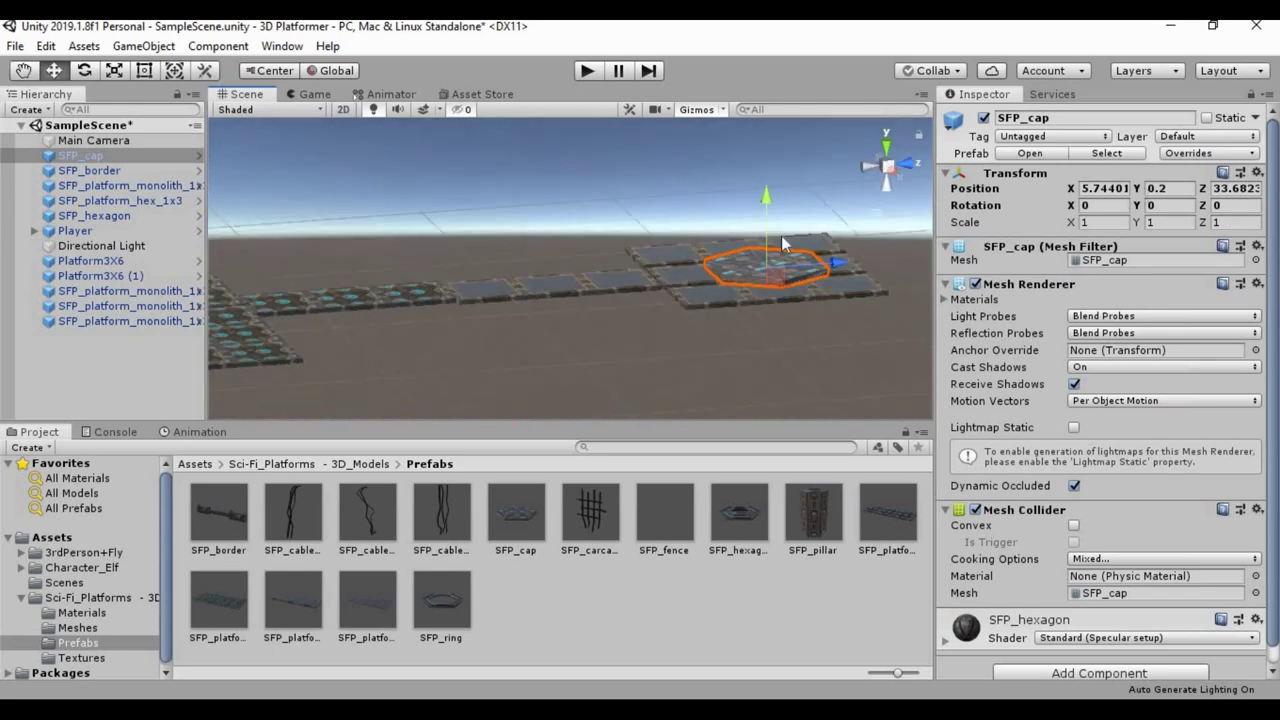
{"action": "scroll", "coordinate": [770, 325], "scroll_direction": "up", "scroll_amount": 5}
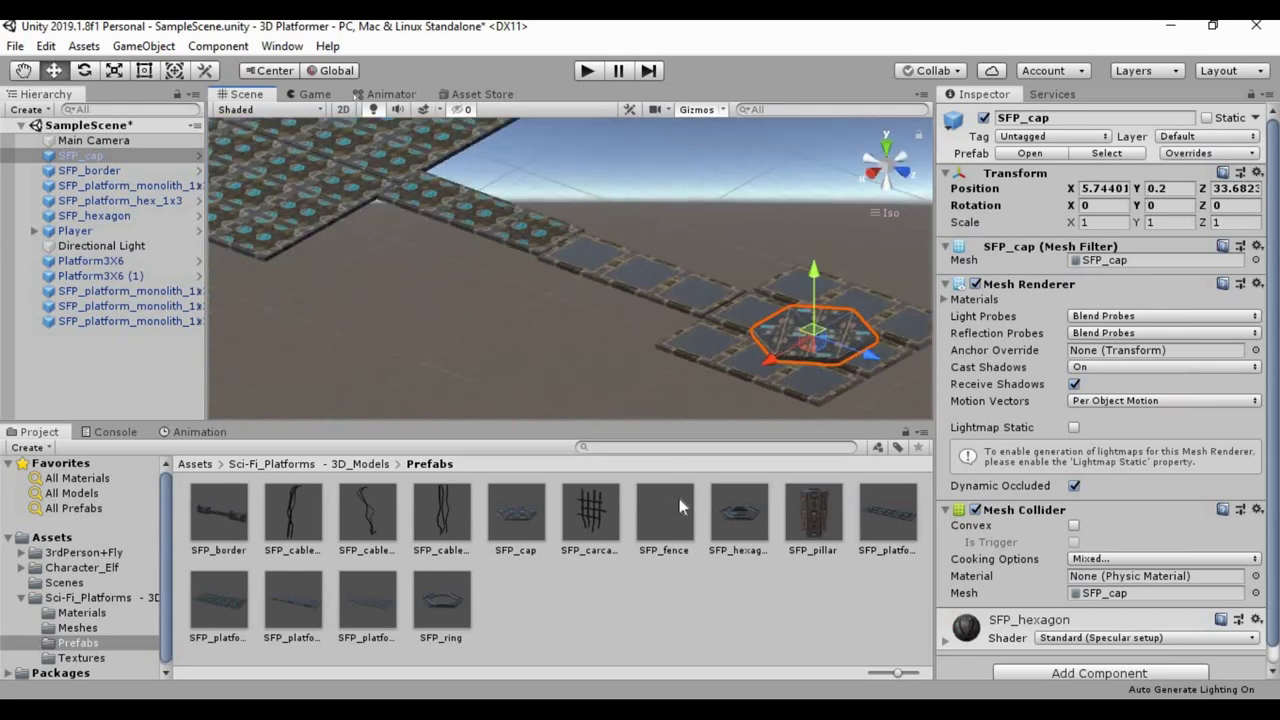
{"action": "scroll", "coordinate": [600, 320], "scroll_direction": "down", "scroll_amount": 5}
{"action": "left_click_drag", "start_coordinate": [620, 300], "coordinate": [540, 250], "text": "alt"}
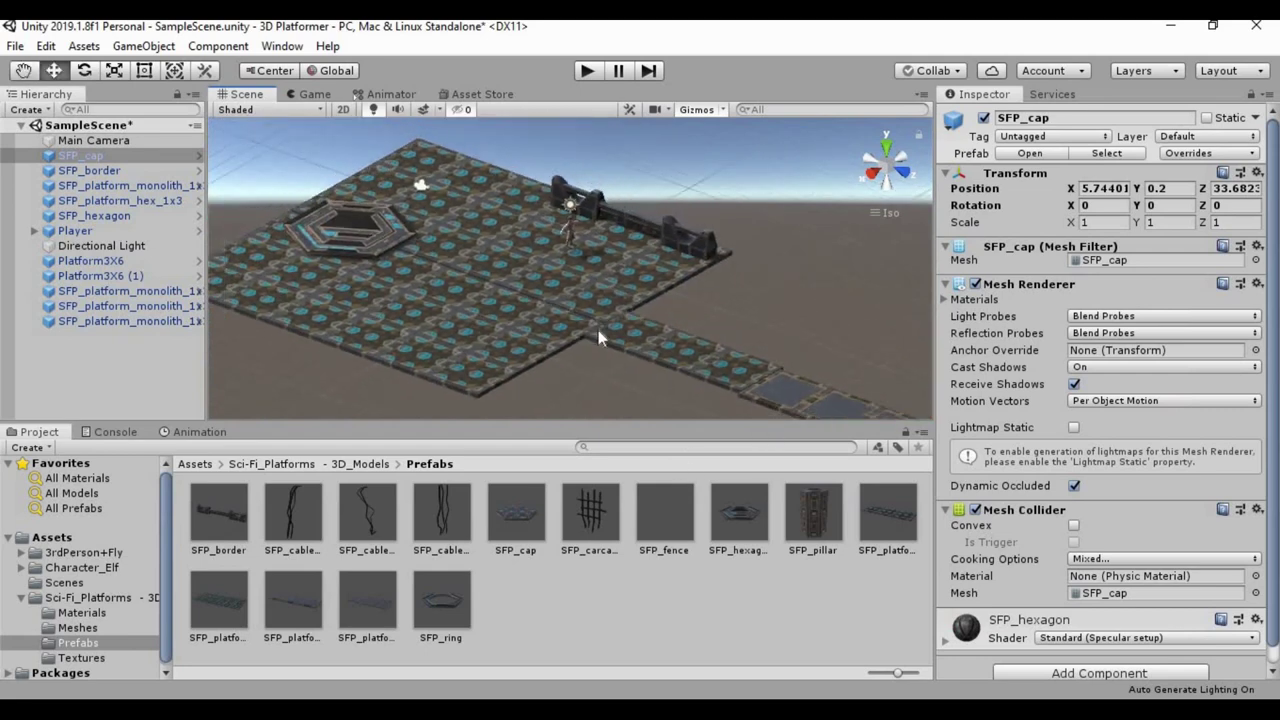
{"action": "left_click", "coordinate": [482, 95]}
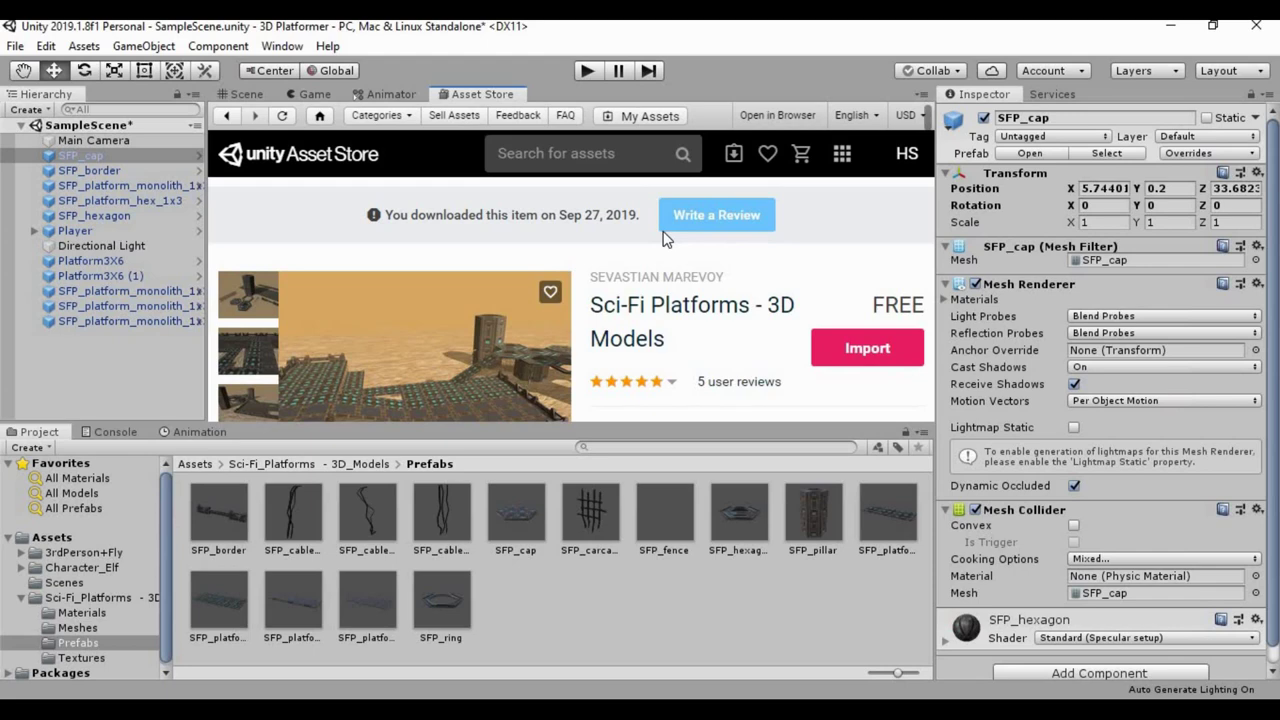
Step: Go back from the asset page to the level's Scene view and enter Play mode
{"action": "left_click", "coordinate": [252, 94]}
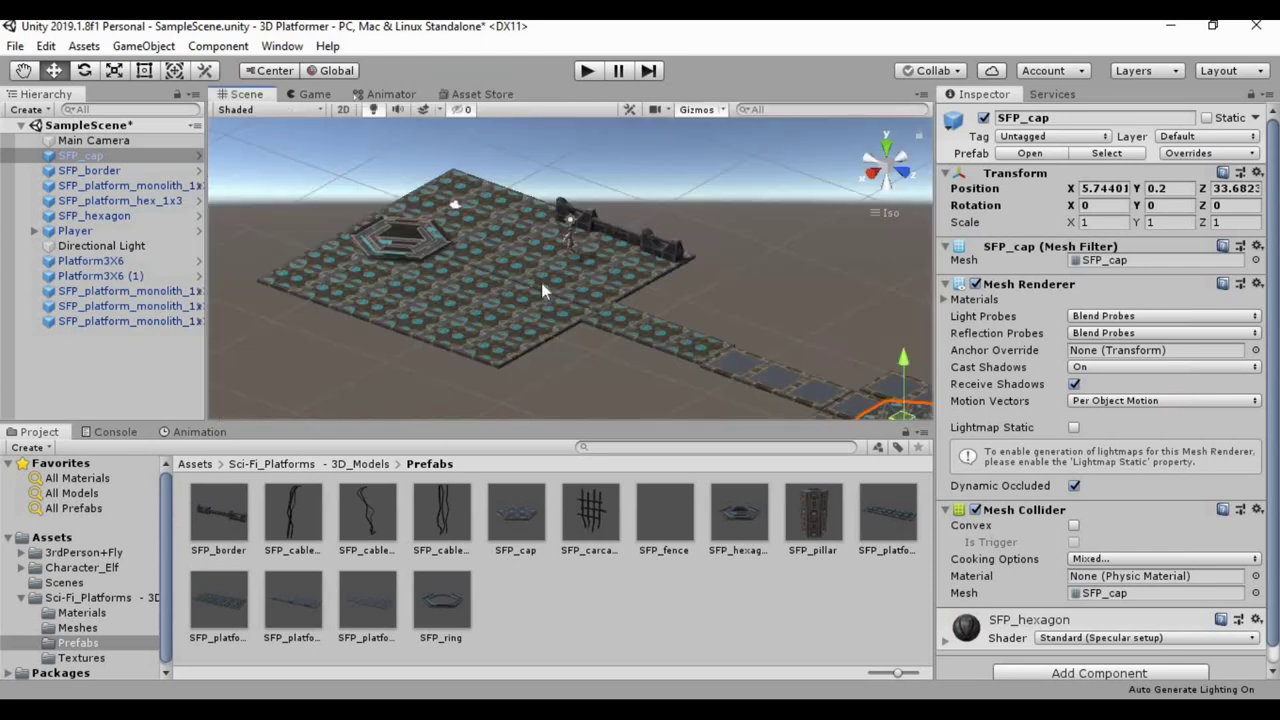
{"action": "left_click_drag", "start_coordinate": [541, 282], "coordinate": [606, 115], "text": "alt"}
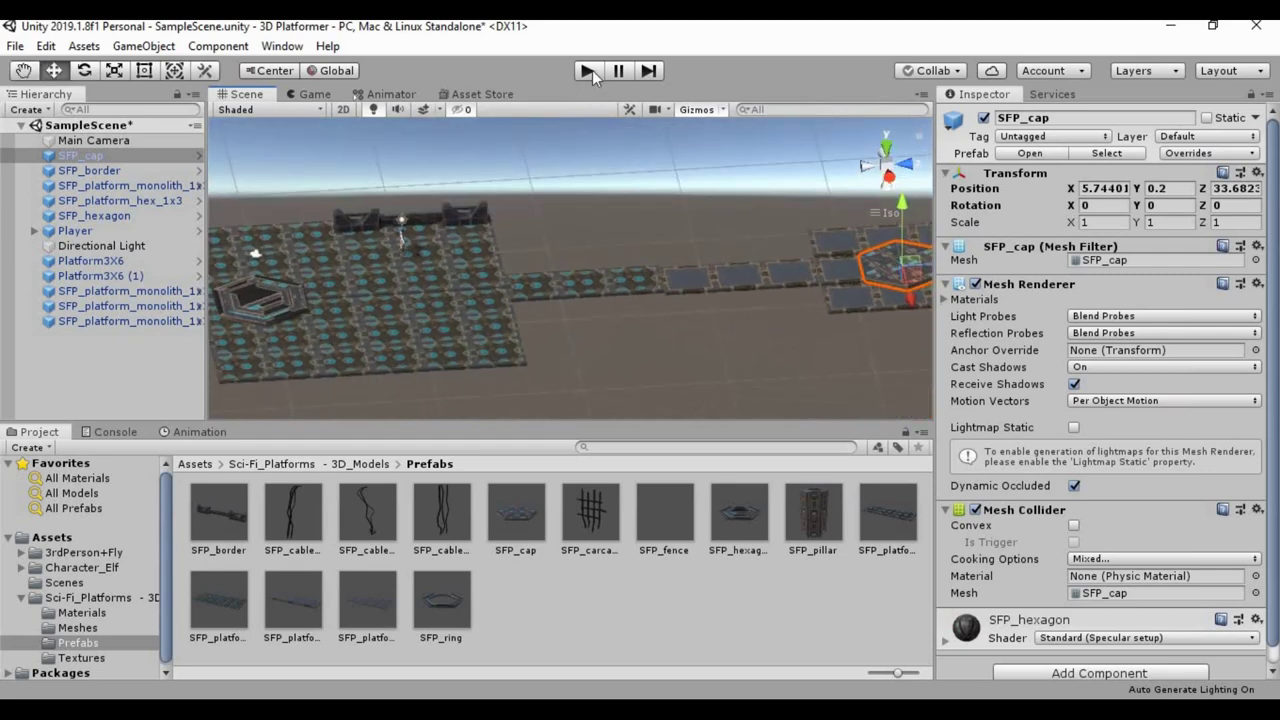
{"action": "left_click", "coordinate": [590, 71]}
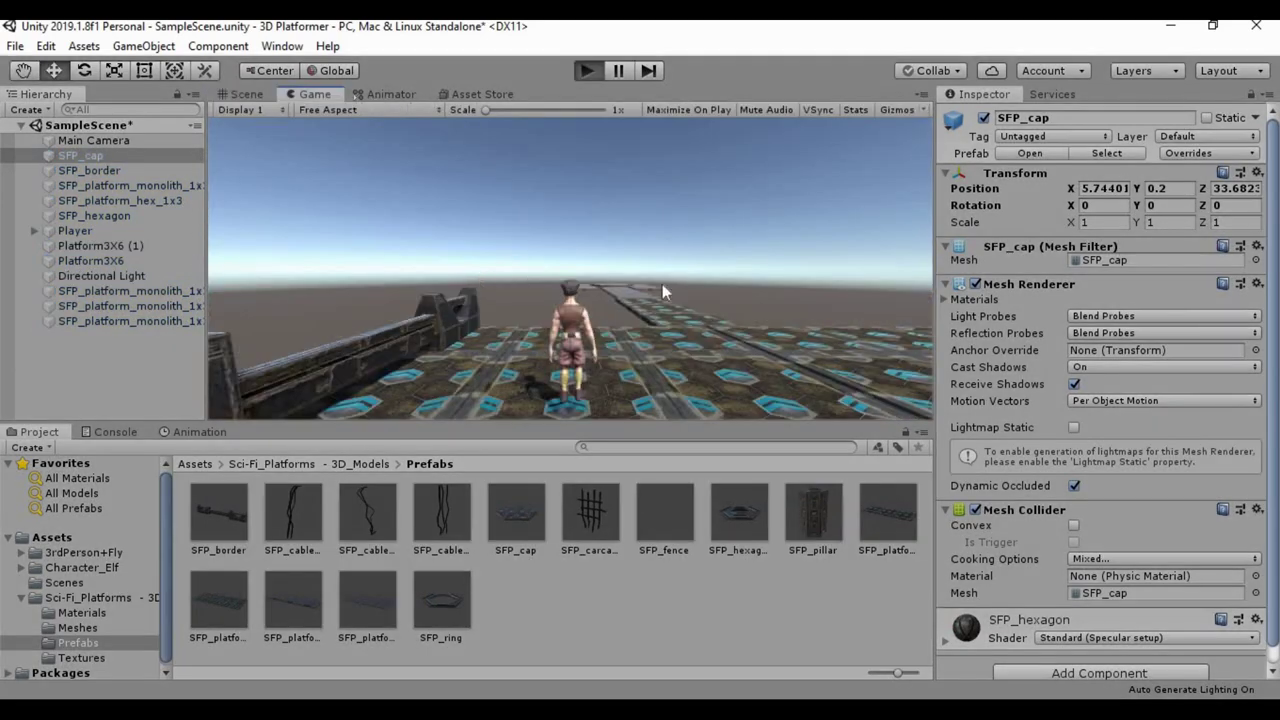
Step: Run the character across the tiled platforms and along the long walkway until it drops off the edge
{"action": "key", "text": "w"}
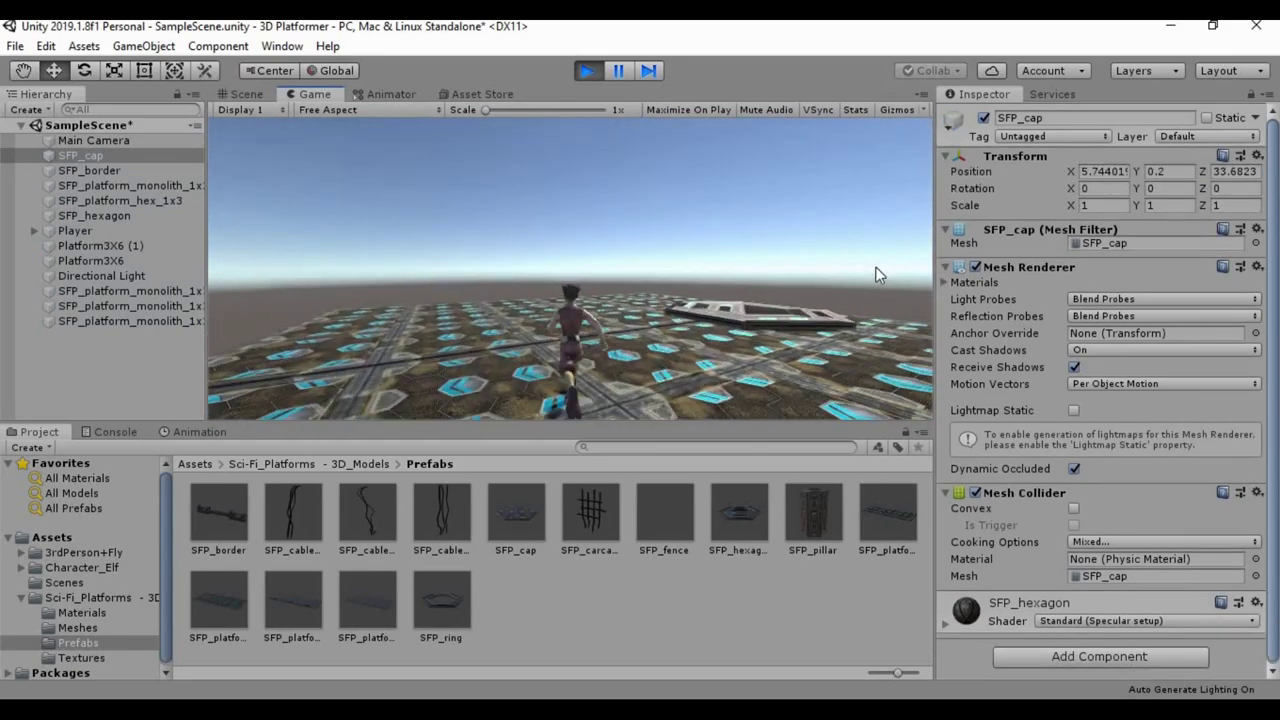
{"action": "key", "text": "w"}
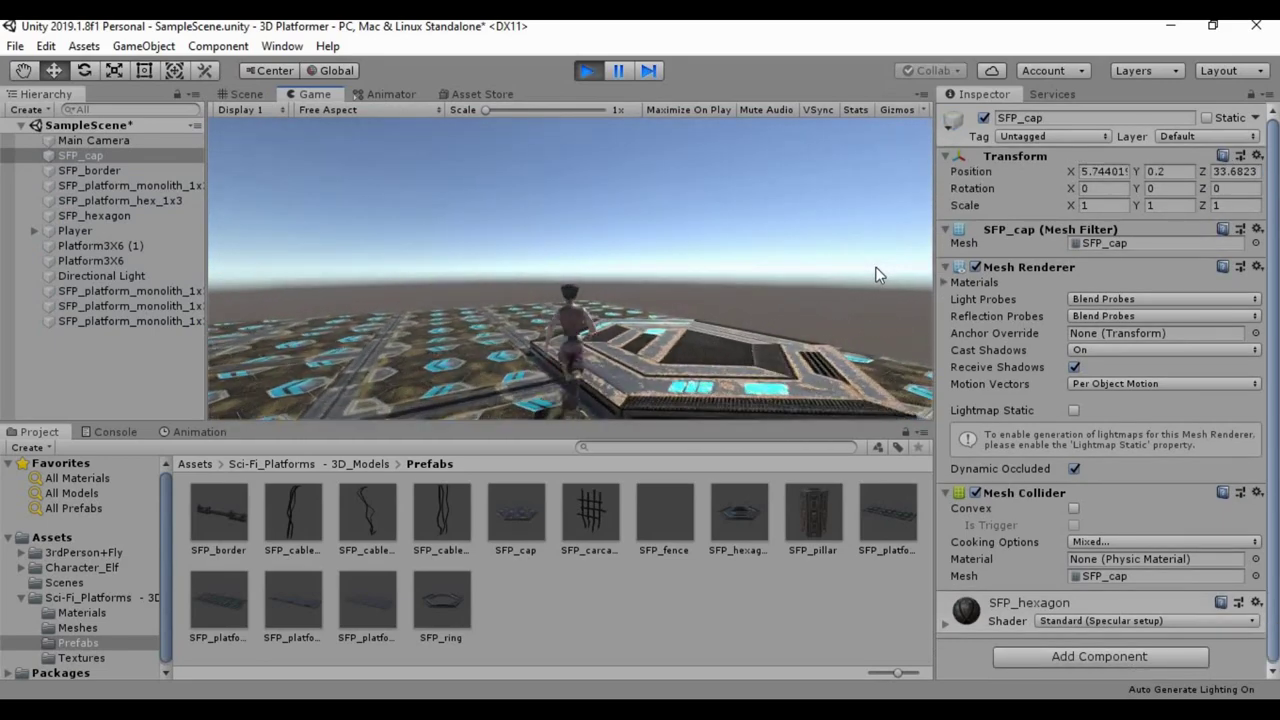
{"action": "key", "text": "w"}
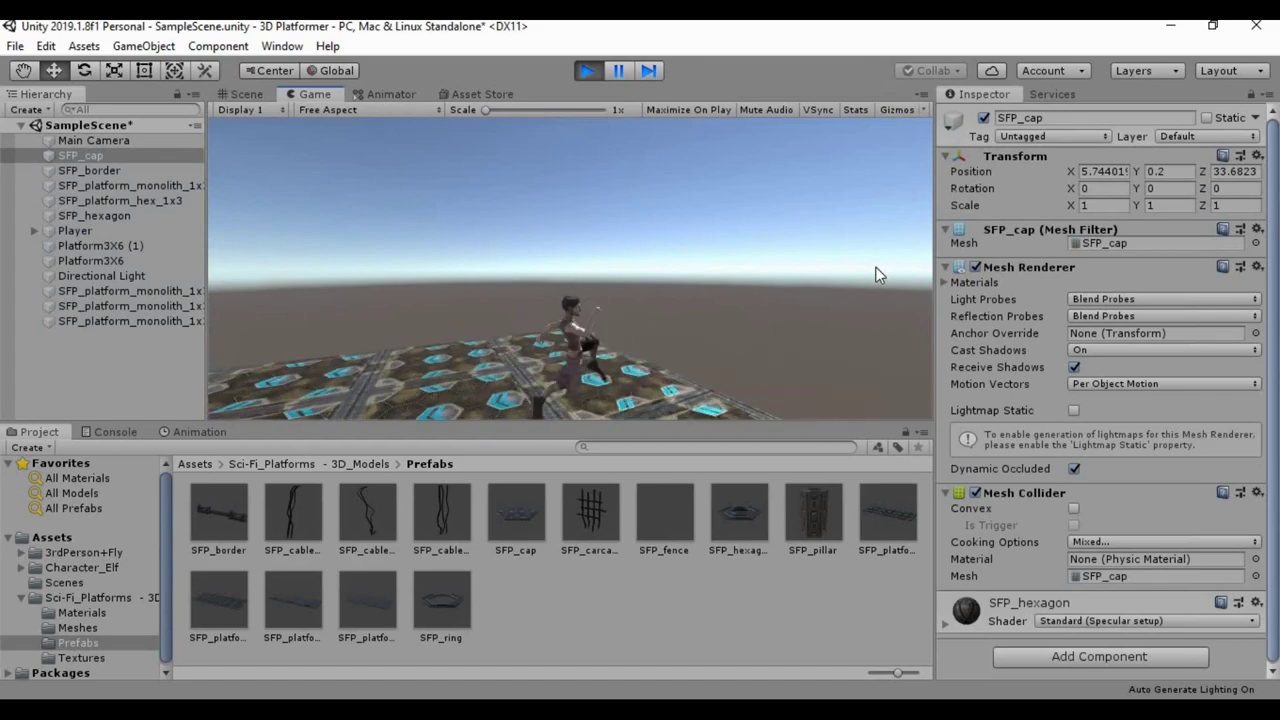
{"action": "key", "text": "w"}
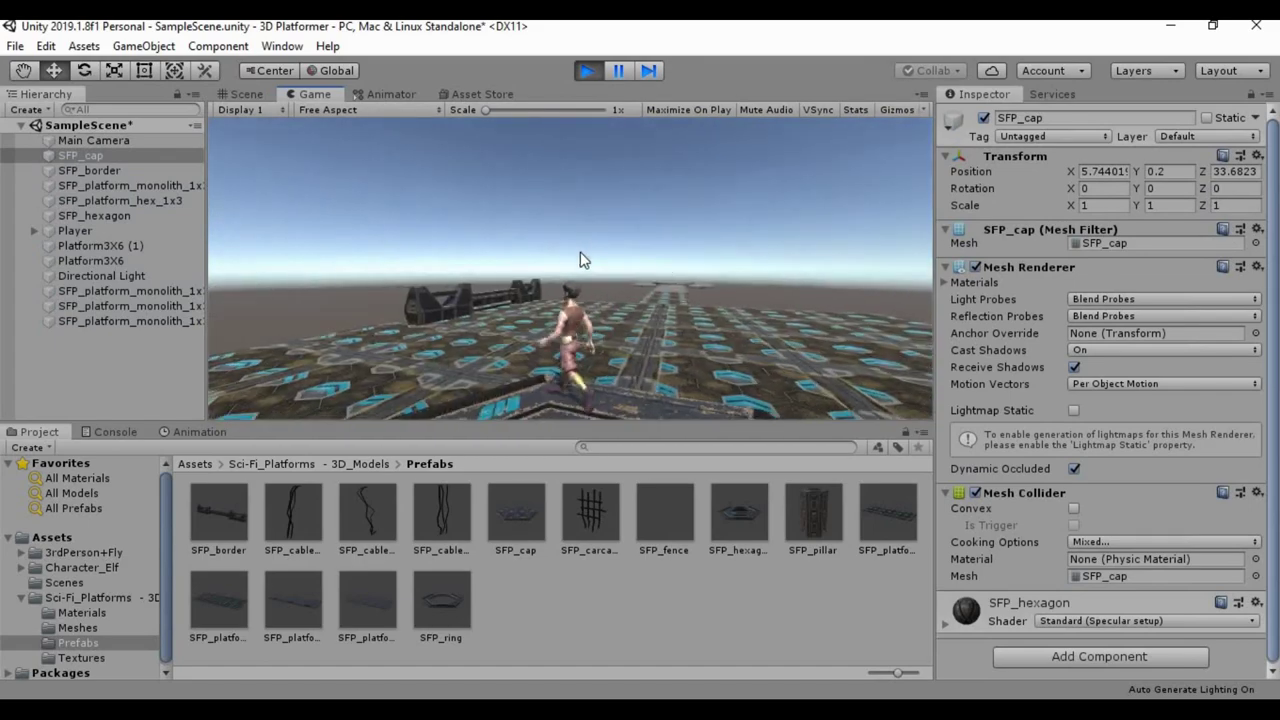
{"action": "key", "text": "w"}
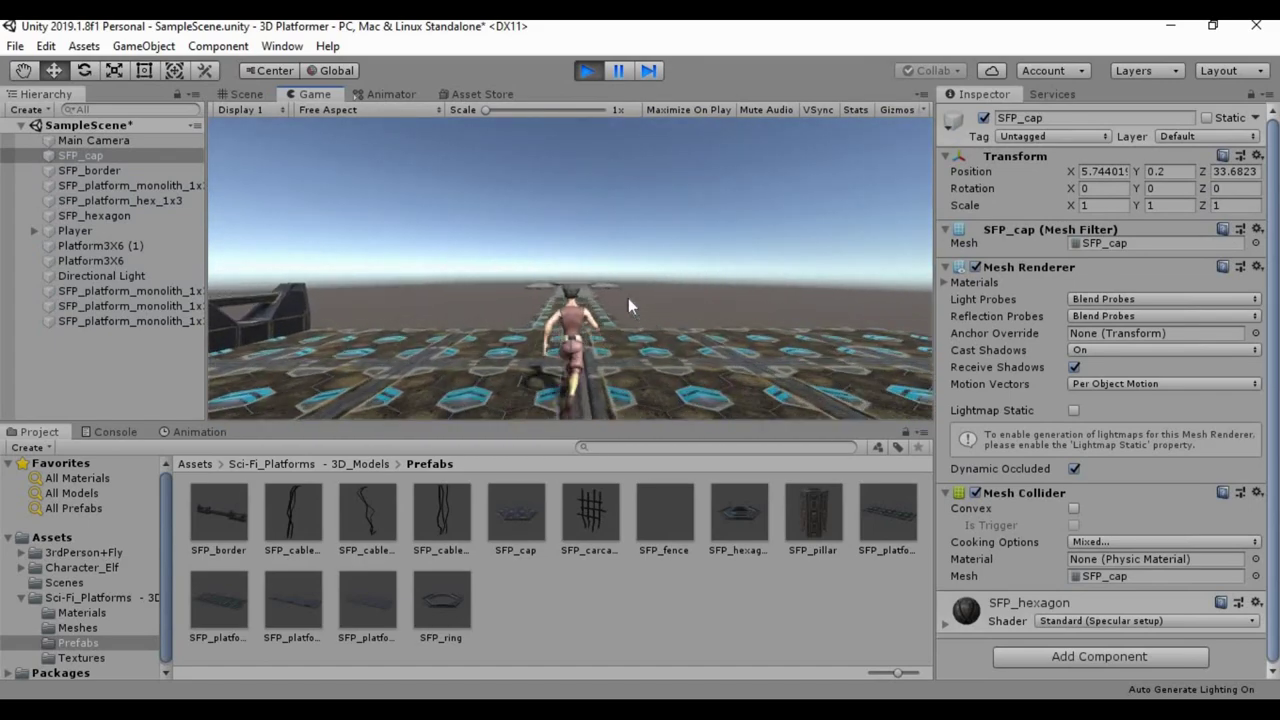
{"action": "key", "text": "w"}
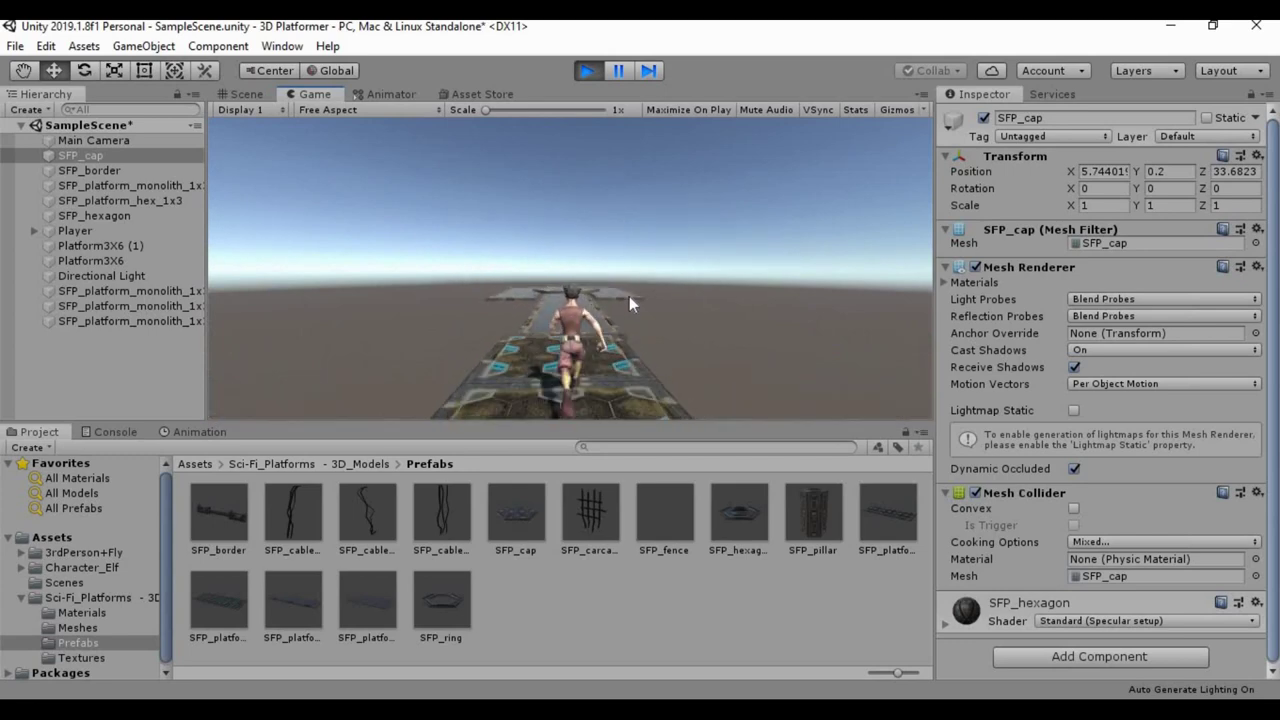
{"action": "key", "text": "w"}
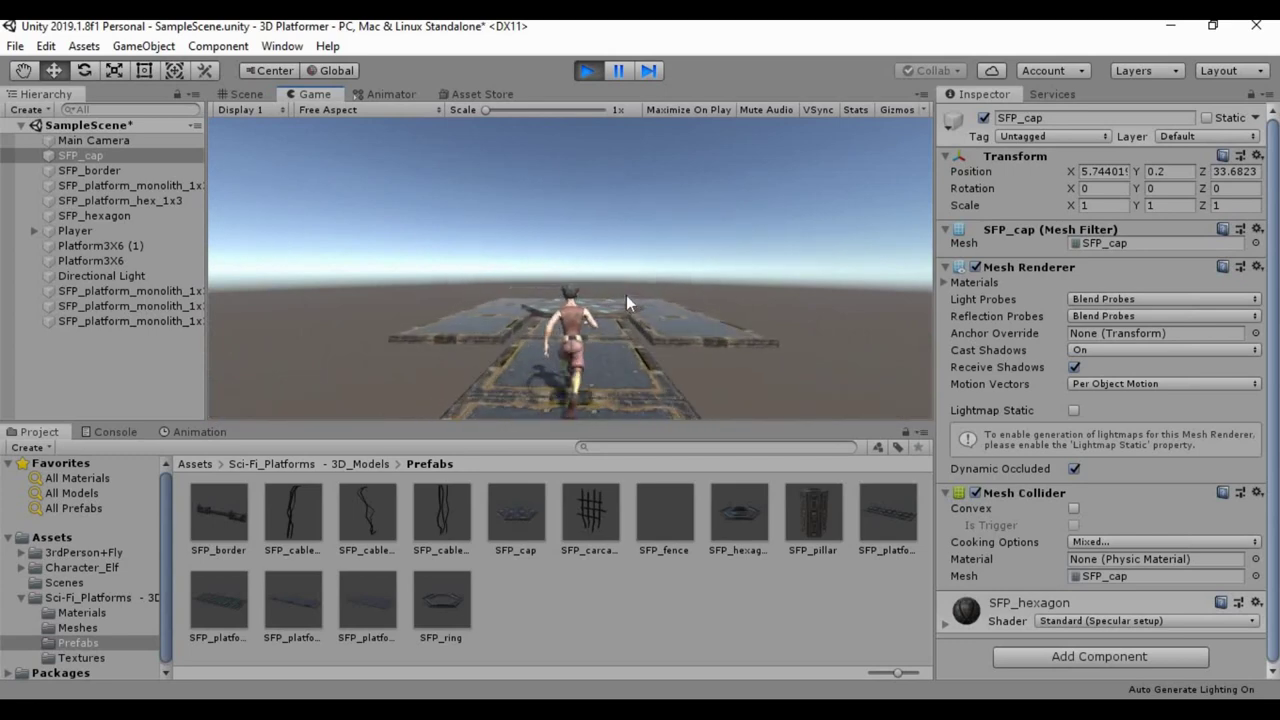
{"action": "key", "text": "w"}
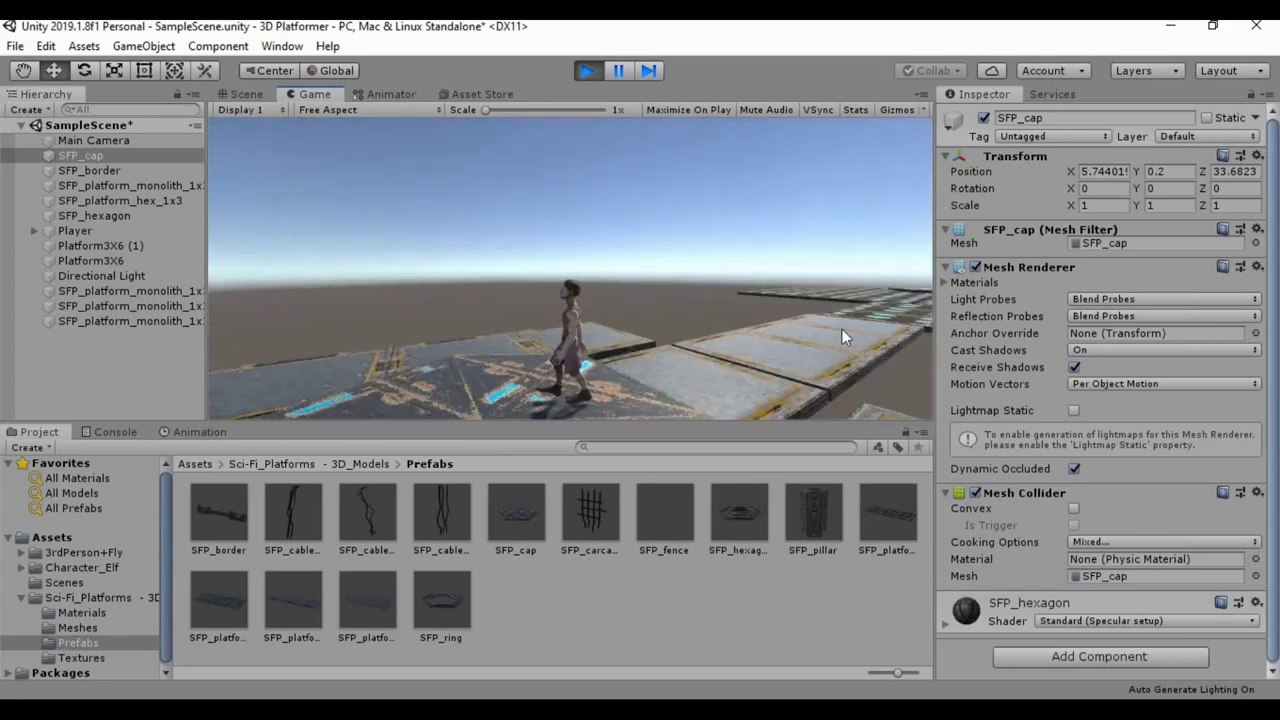
{"action": "key", "text": "w"}
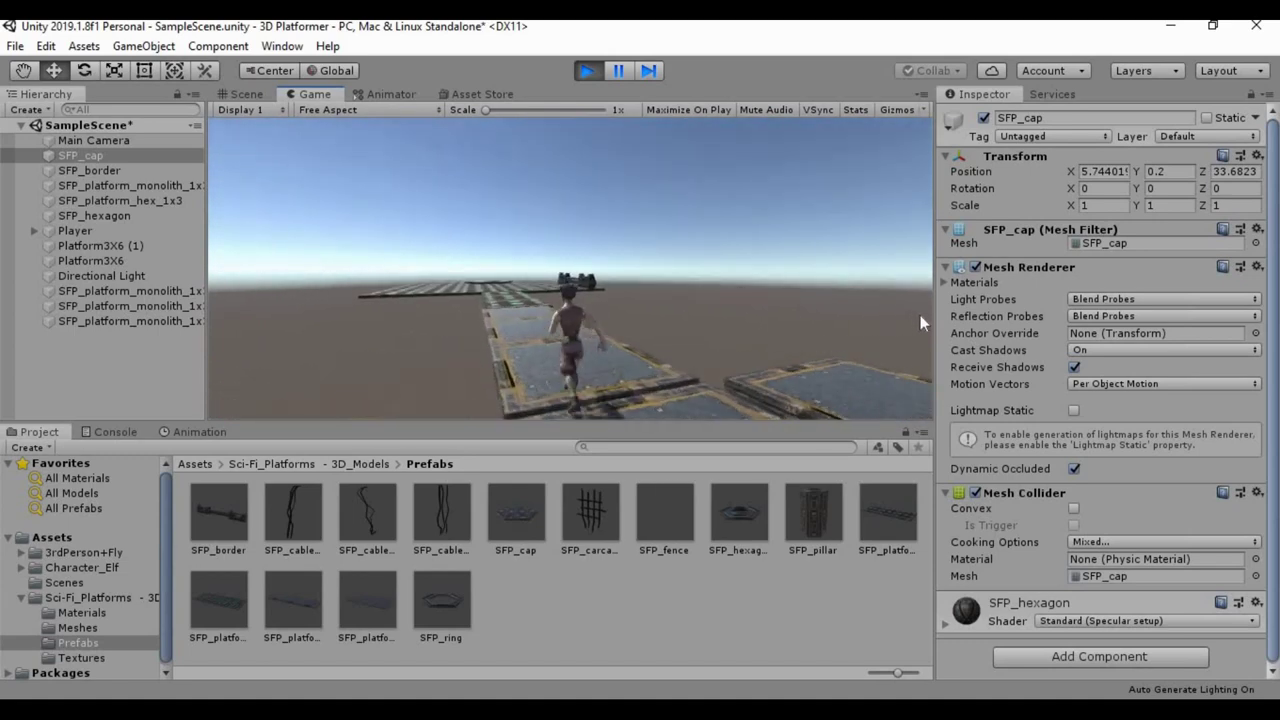
{"action": "key", "text": "w"}
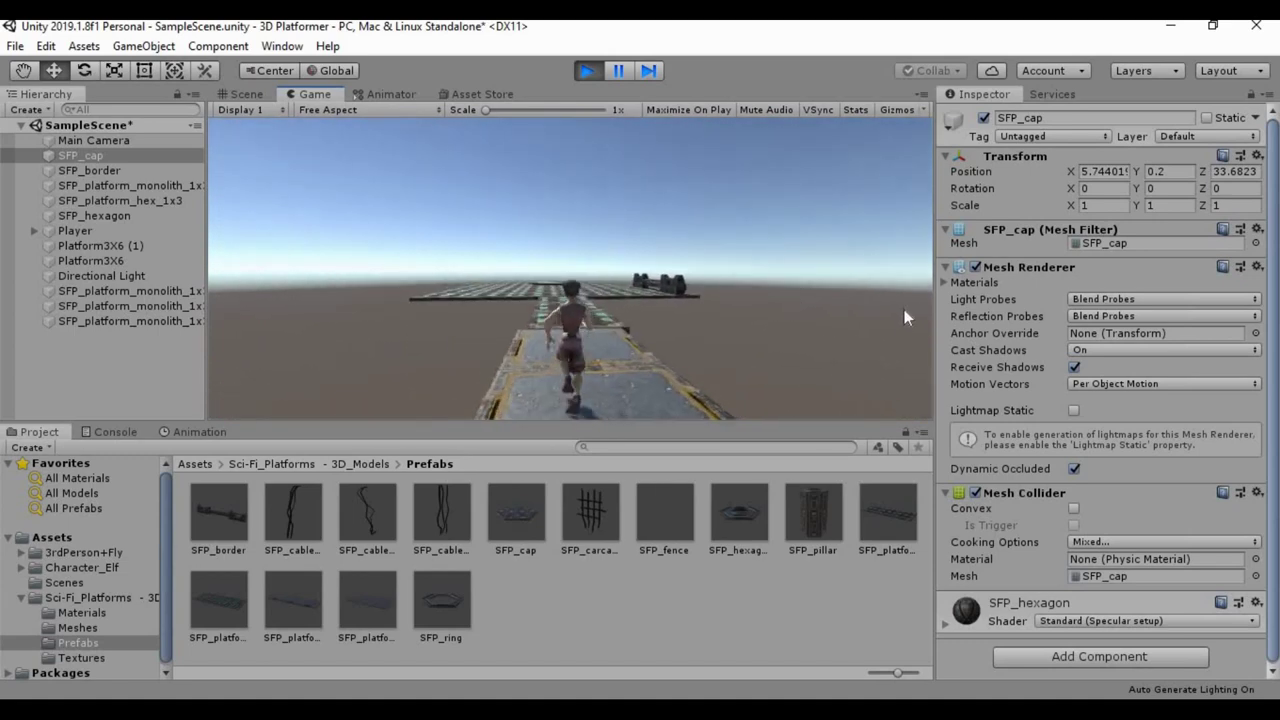
{"action": "key", "text": "w"}
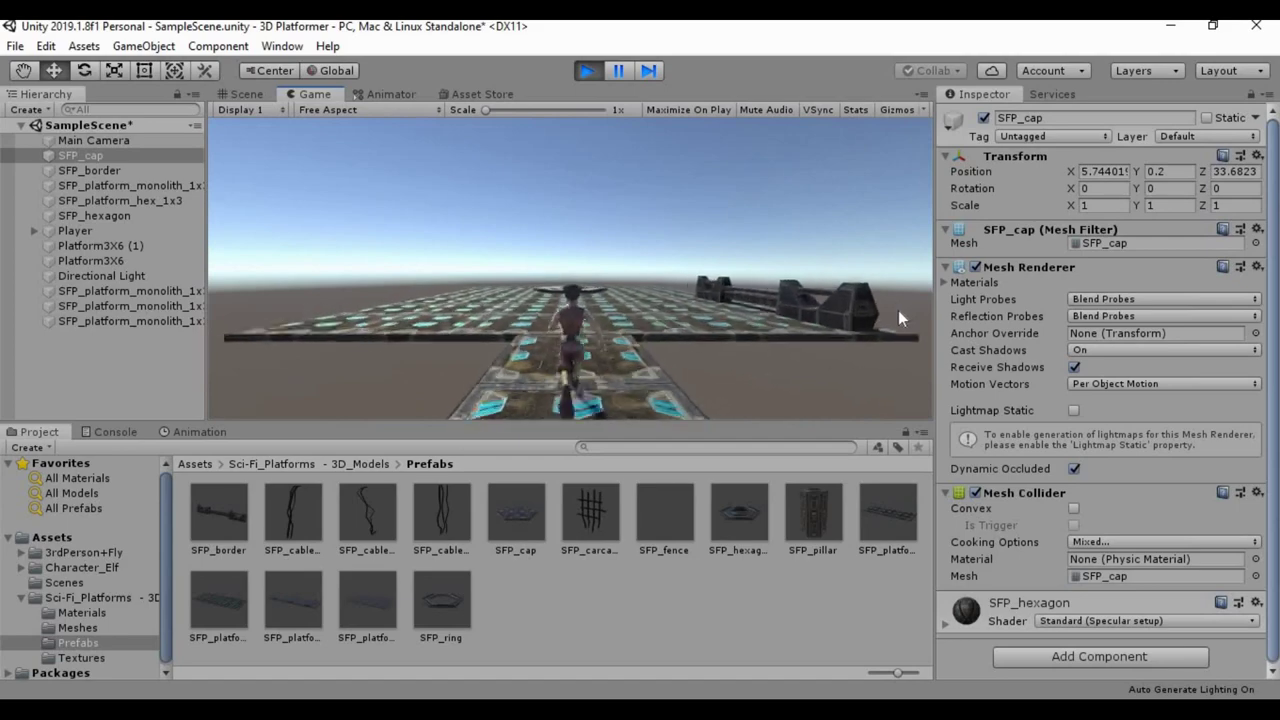
{"action": "key", "text": "w"}
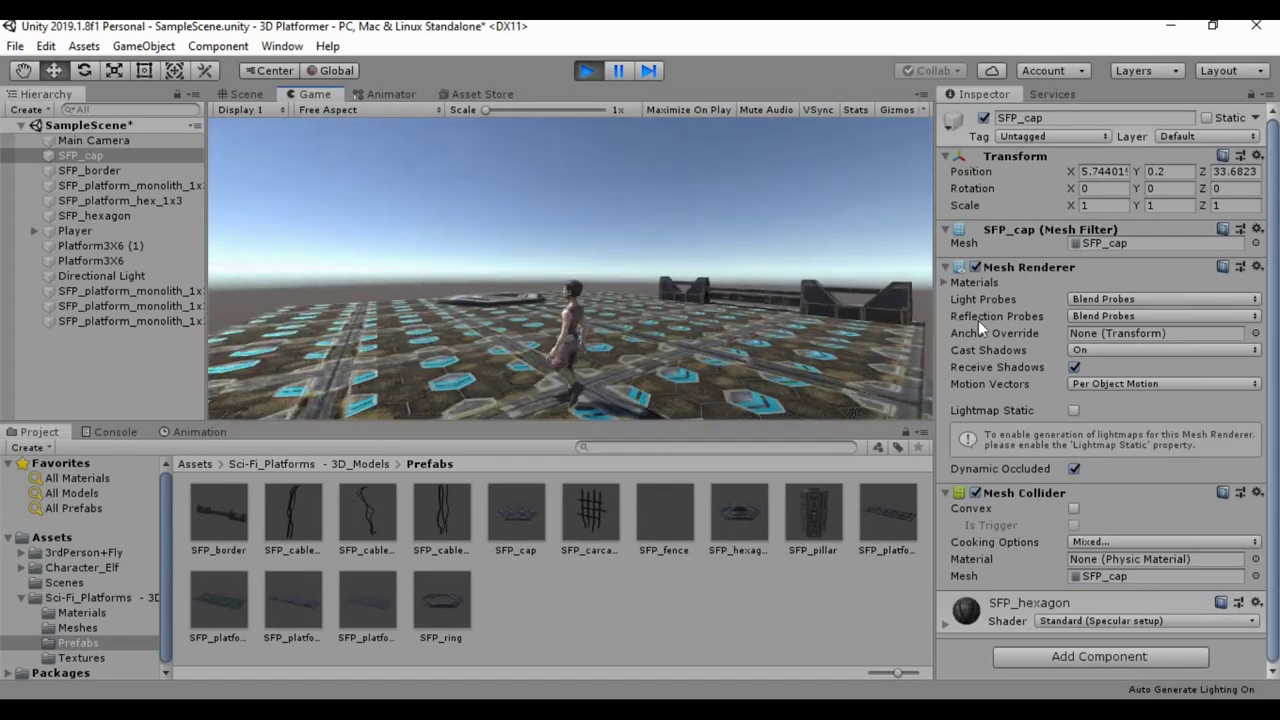
{"action": "key", "text": "w"}
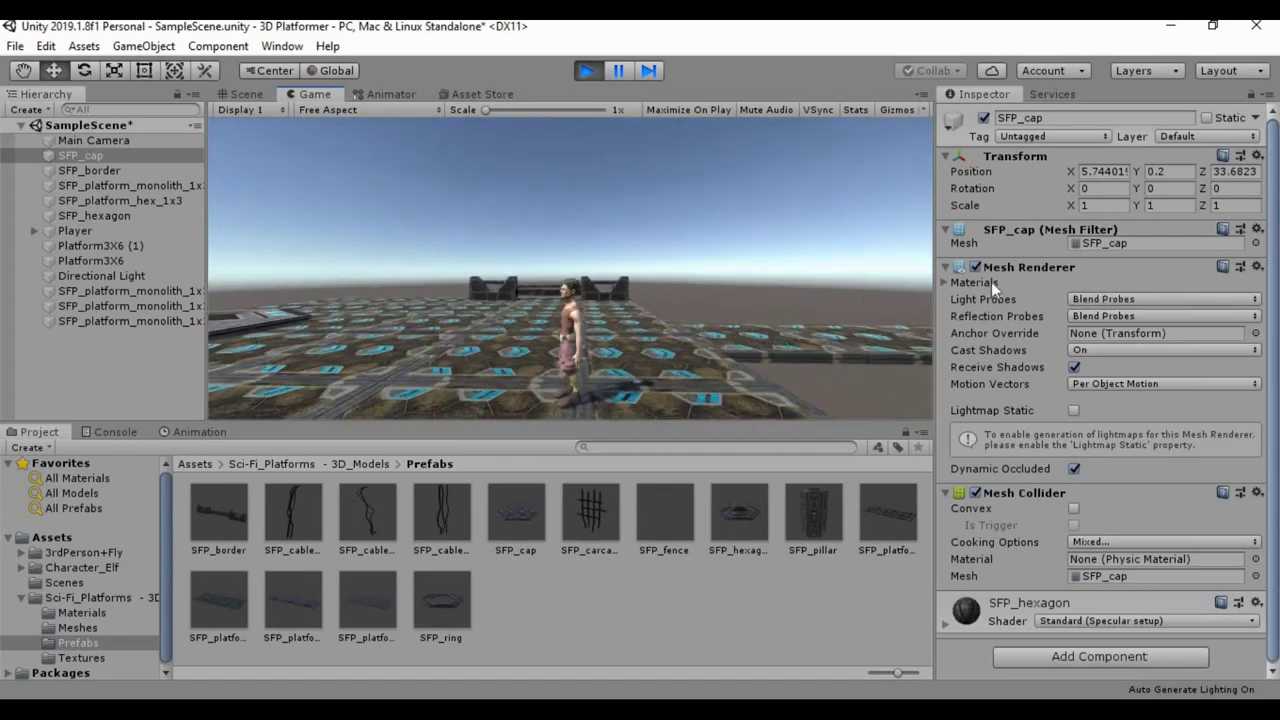
{"action": "key", "text": "w"}
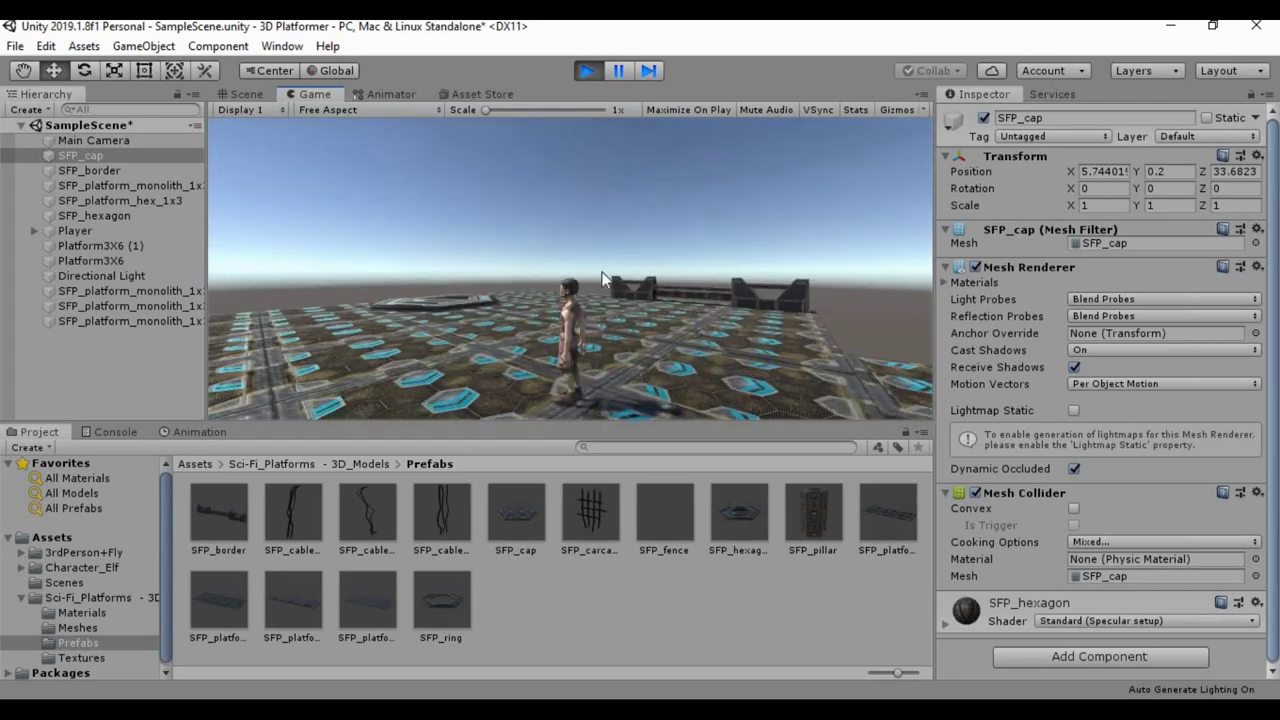
{"action": "key", "text": "w"}
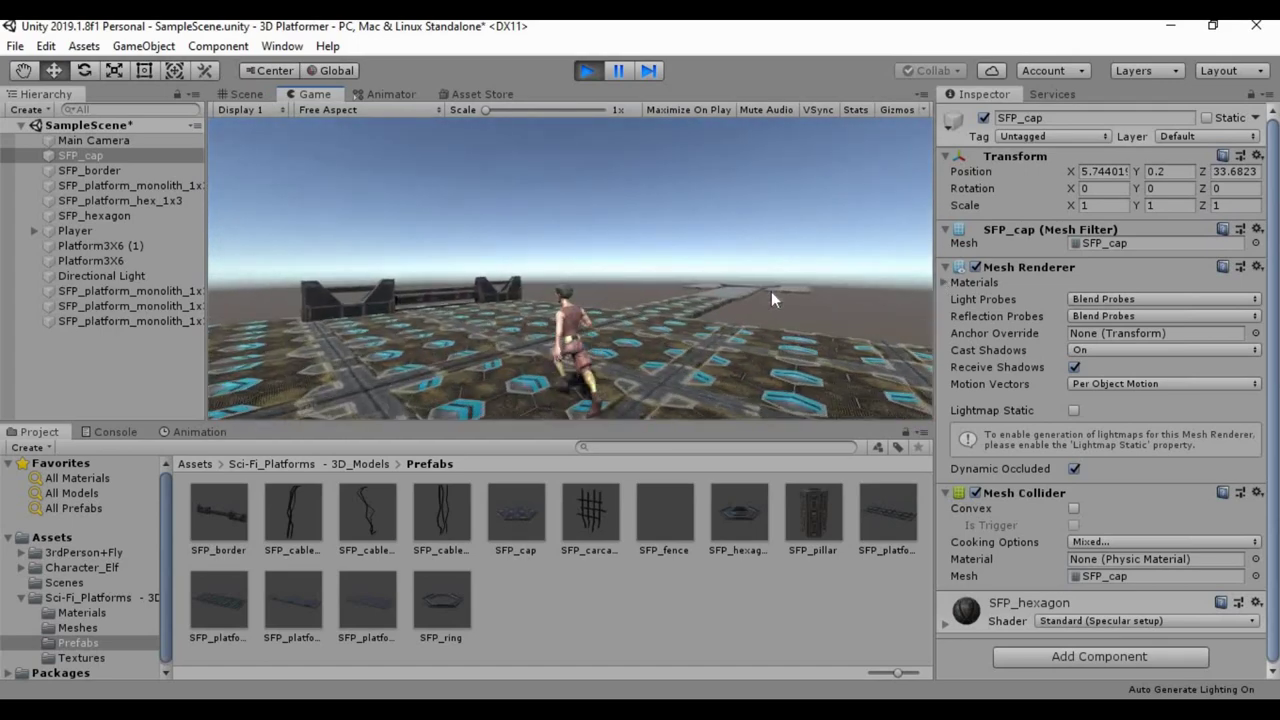
{"action": "key", "text": "w"}
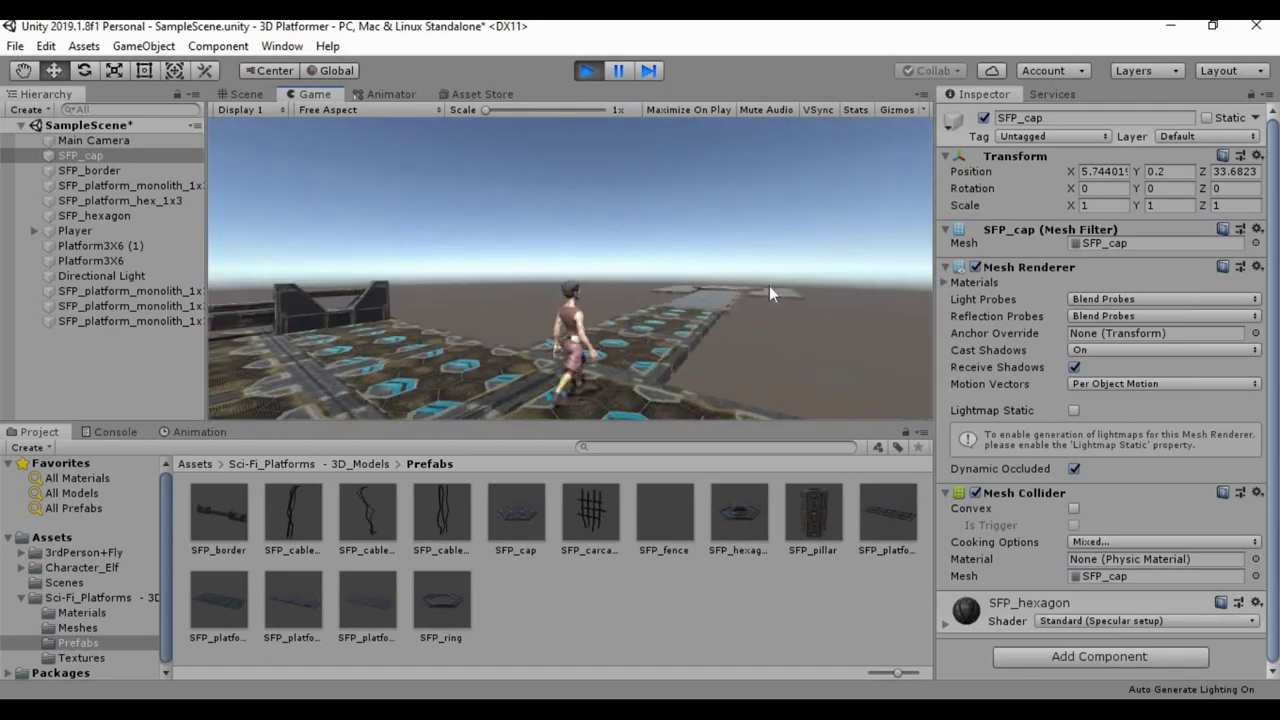
{"action": "key", "text": "w"}
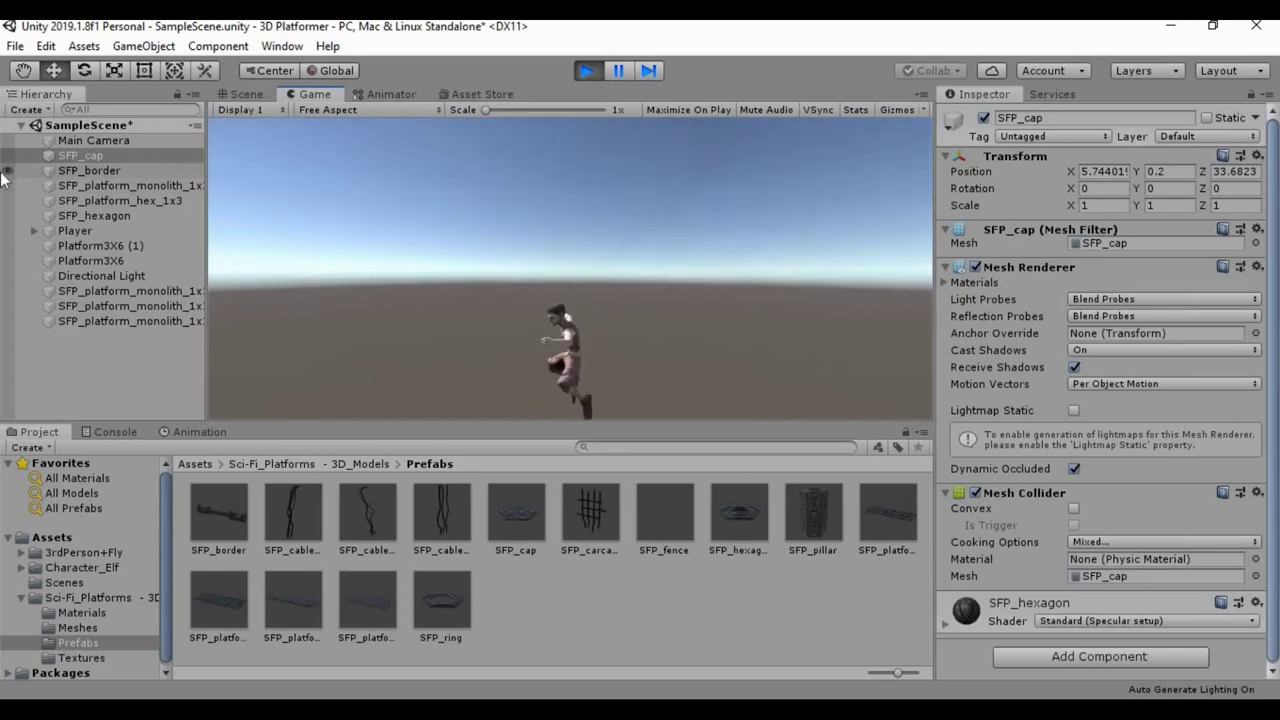
Step: Stop and restart the play test with Ctrl+P, run off the edge again, then exit Play mode
{"action": "left_click", "coordinate": [588, 71]}
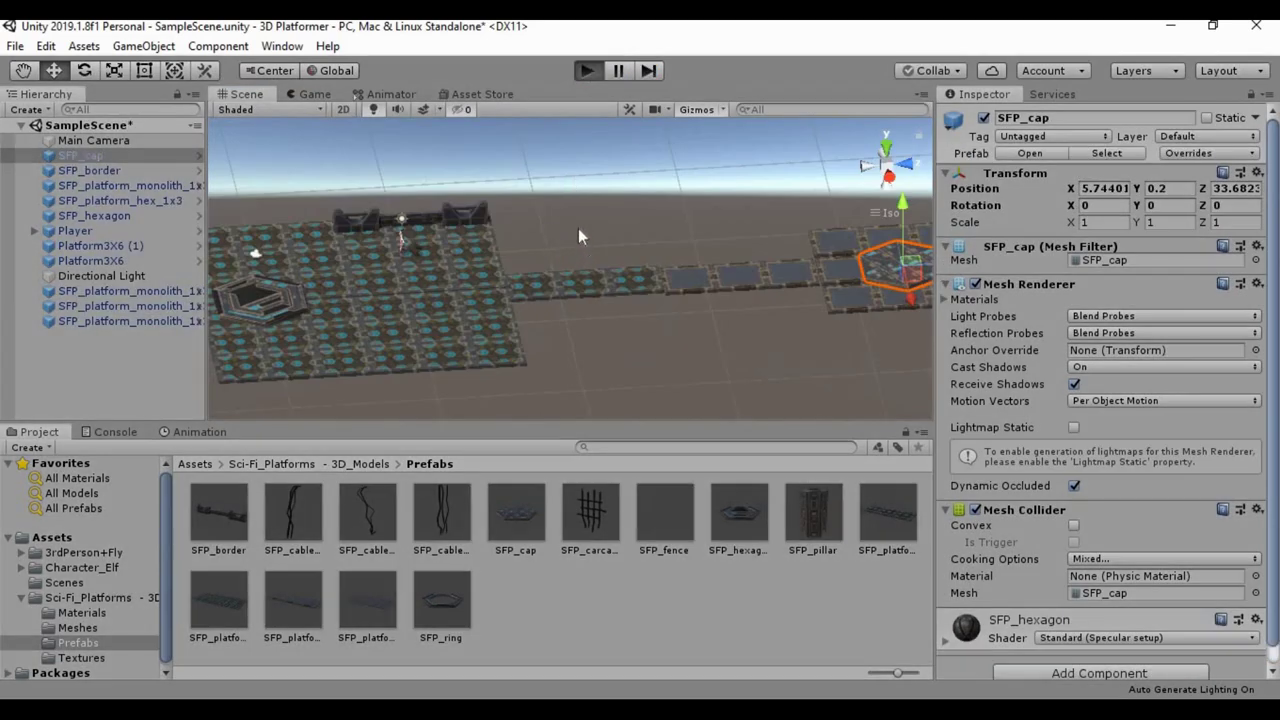
{"action": "key", "text": "ctrl+p"}
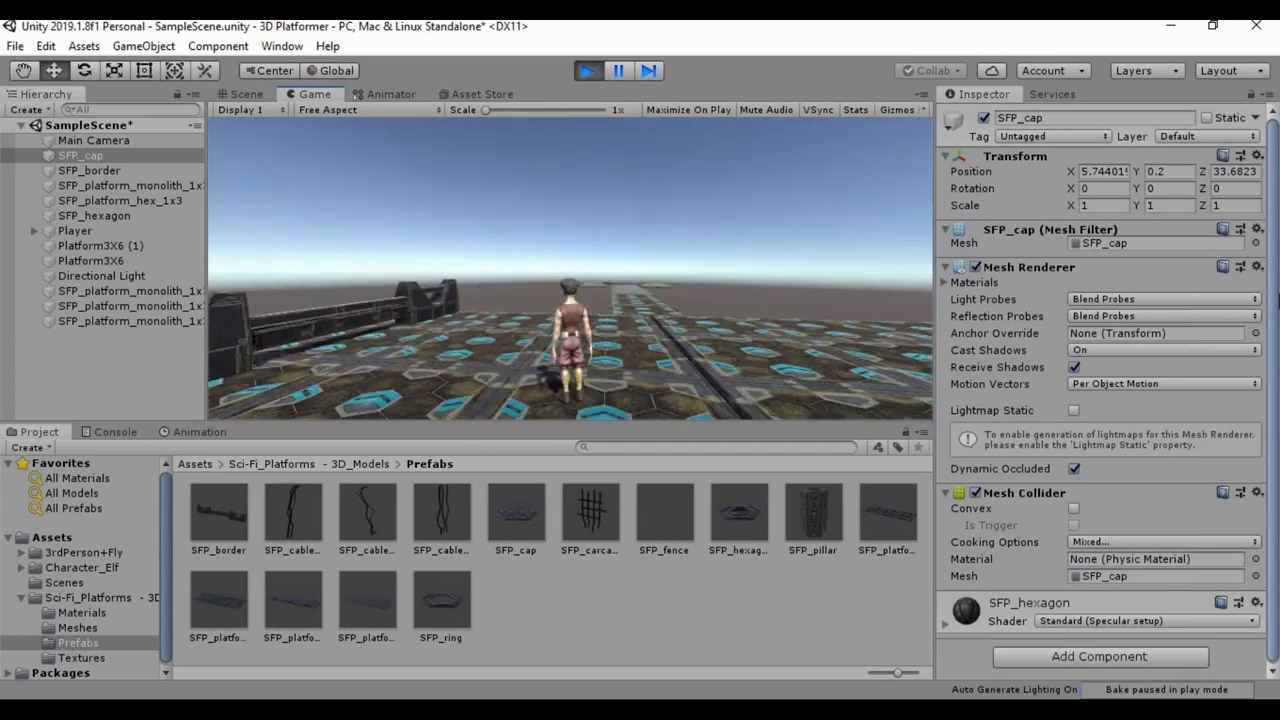
{"action": "key", "text": "w"}
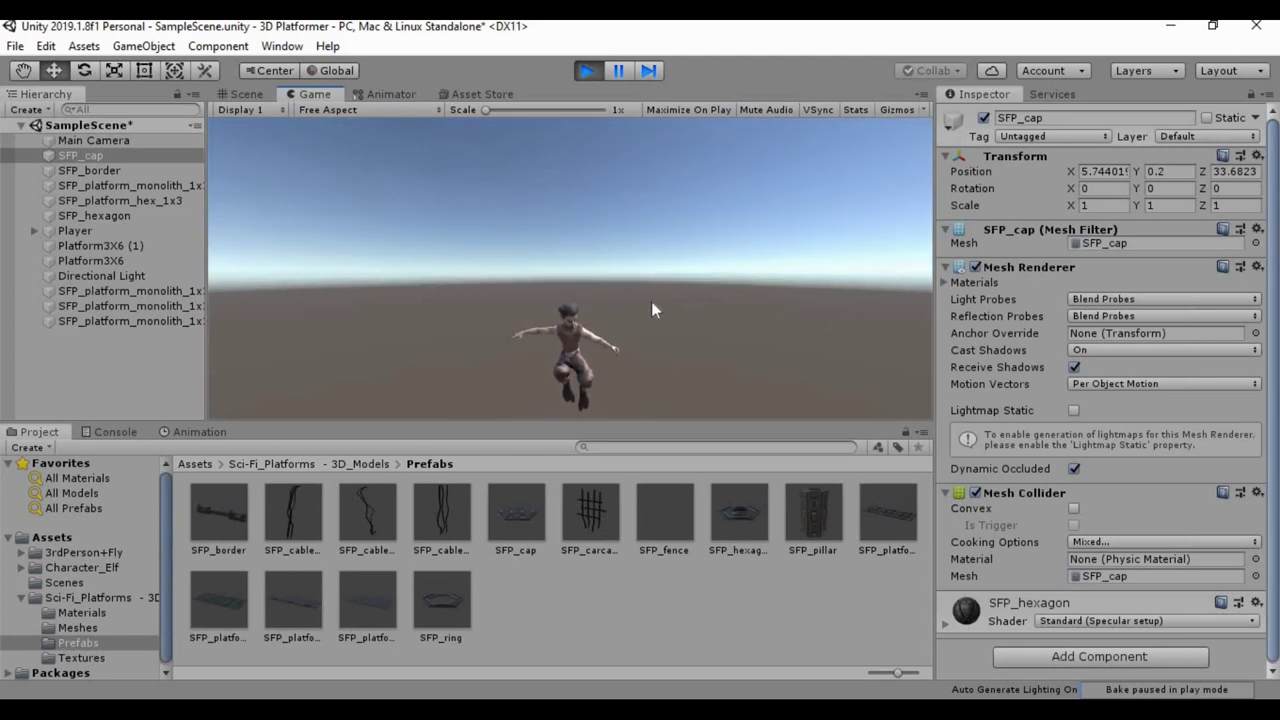
{"action": "left_click", "coordinate": [589, 70]}
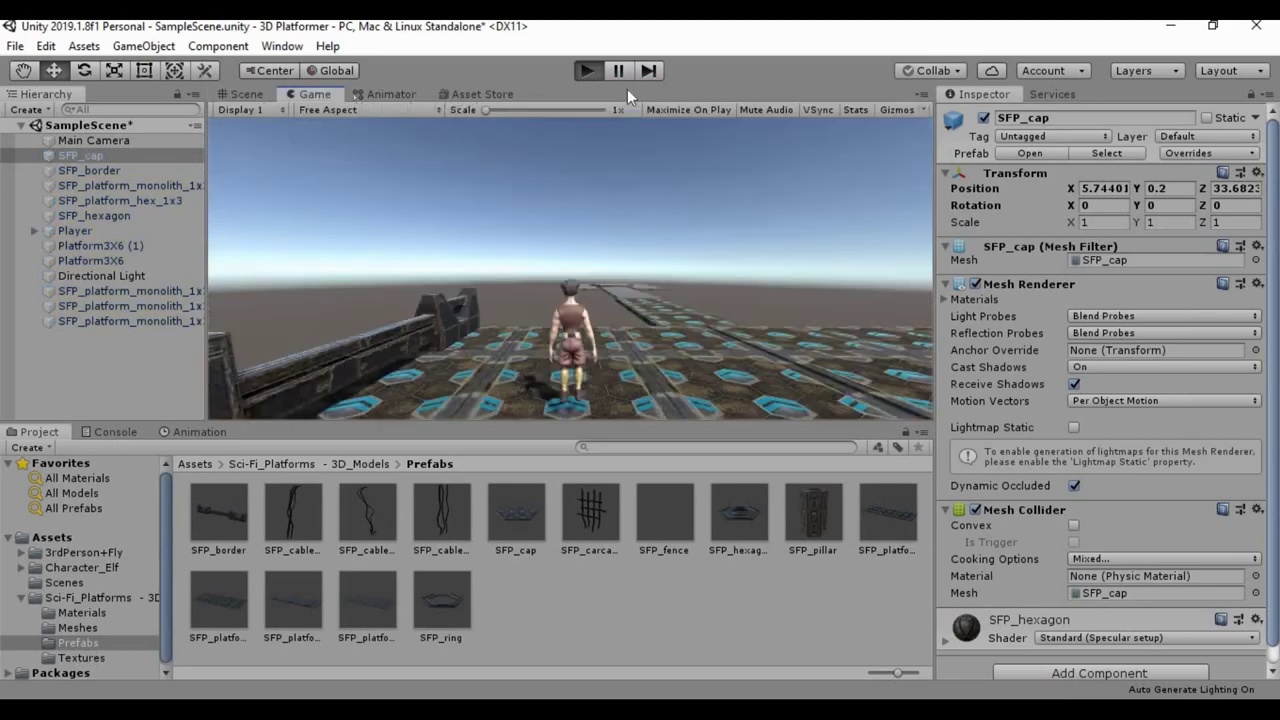
{"action": "left_click", "coordinate": [589, 70]}
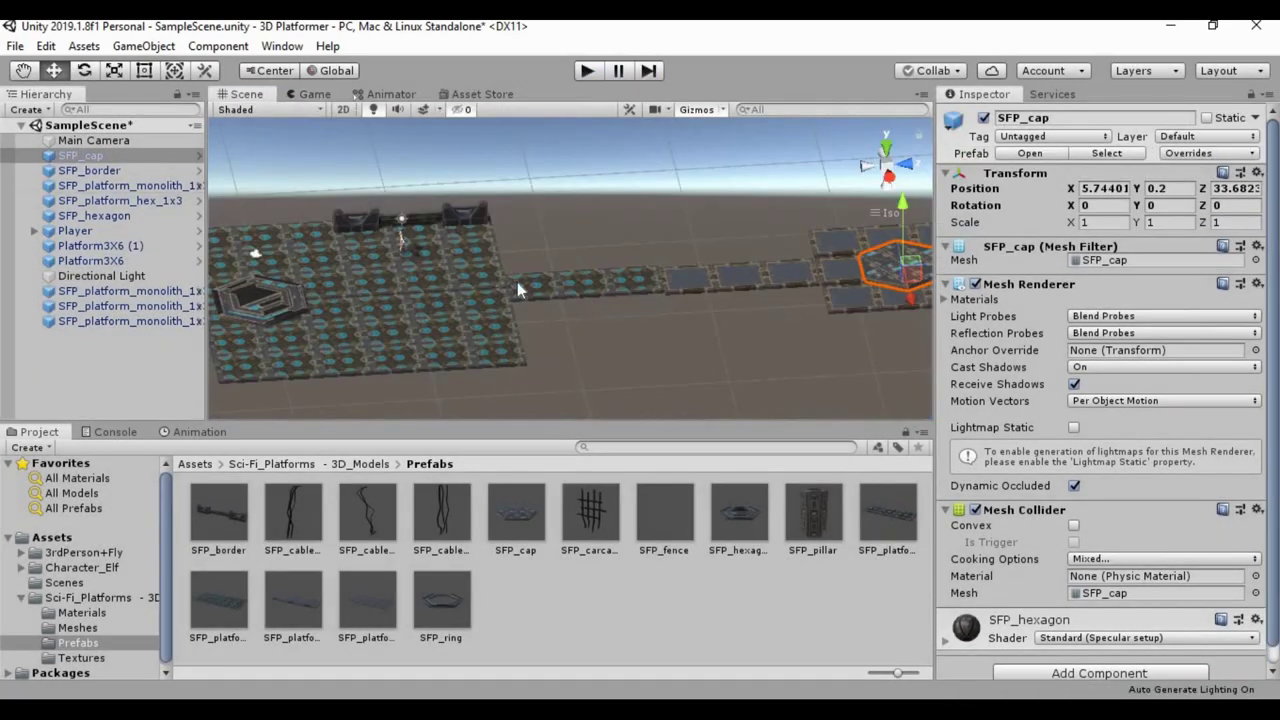
Step: Move Directional Light and then Player to the top of the Hierarchy
{"action": "left_click_drag", "start_coordinate": [517, 282], "coordinate": [594, 257], "text": "alt"}
{"action": "scroll", "coordinate": [593, 257], "scroll_direction": "down", "scroll_amount": 3}
{"action": "middle_click_drag", "start_coordinate": [621, 270], "coordinate": [689, 265]}
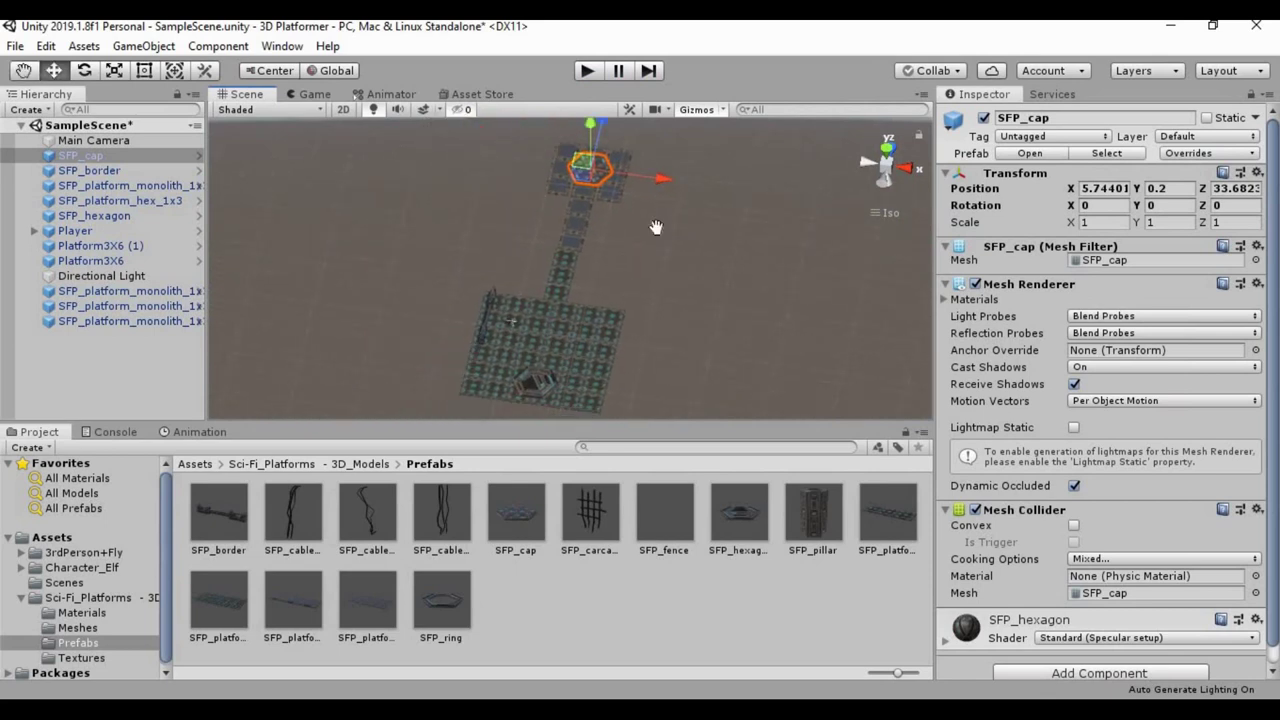
{"action": "left_click_drag", "start_coordinate": [124, 282], "coordinate": [102, 153]}
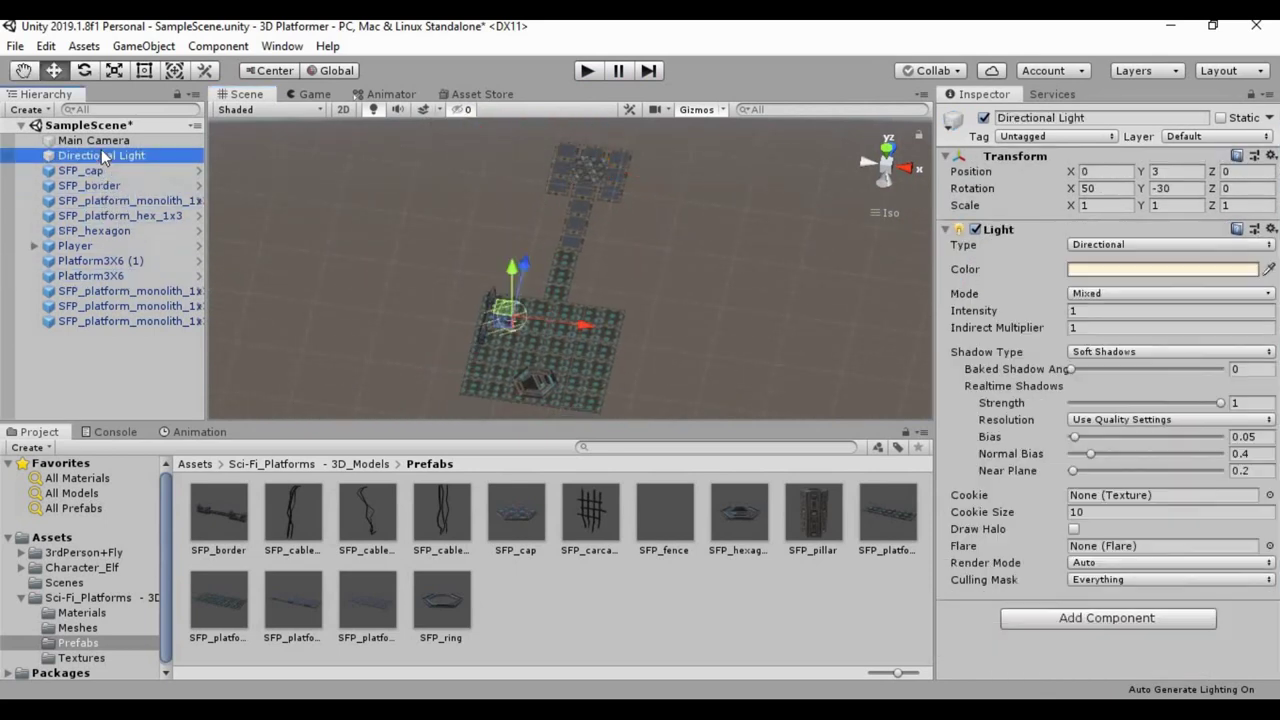
{"action": "left_click_drag", "start_coordinate": [75, 250], "coordinate": [88, 164]}
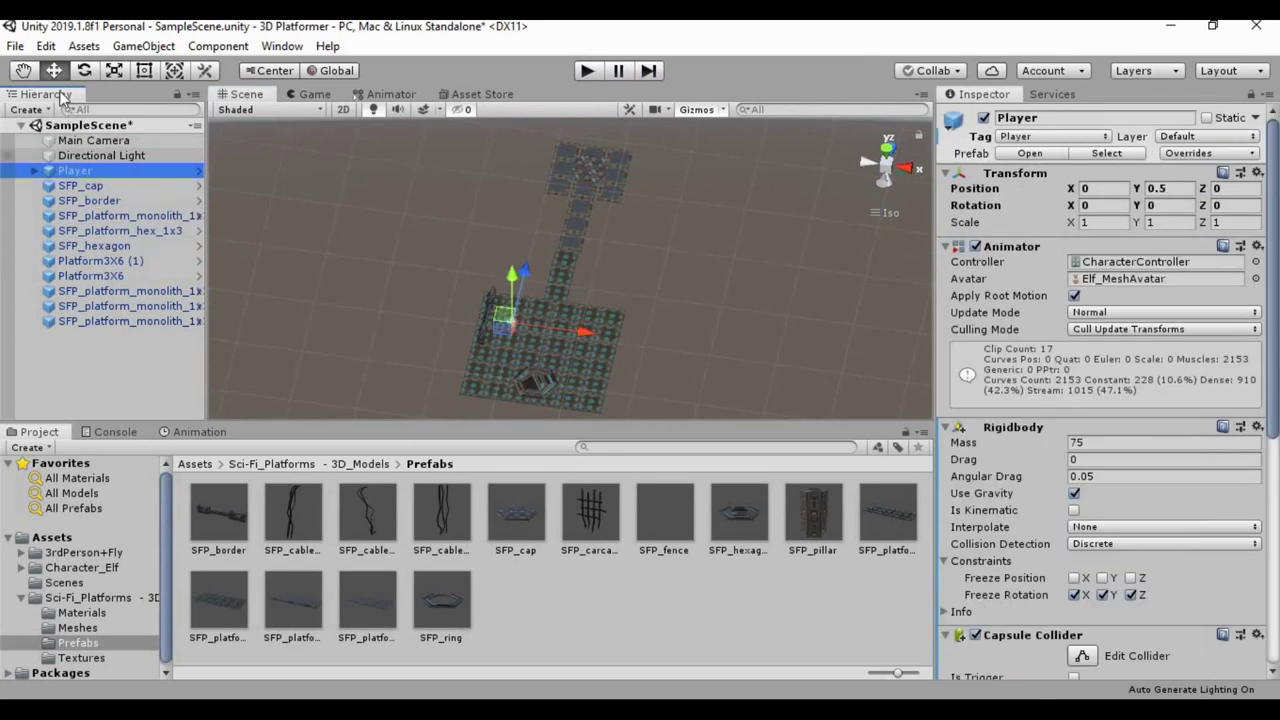
Step: Create an empty GameObject and name it Ground
{"action": "left_click", "coordinate": [94, 382]}
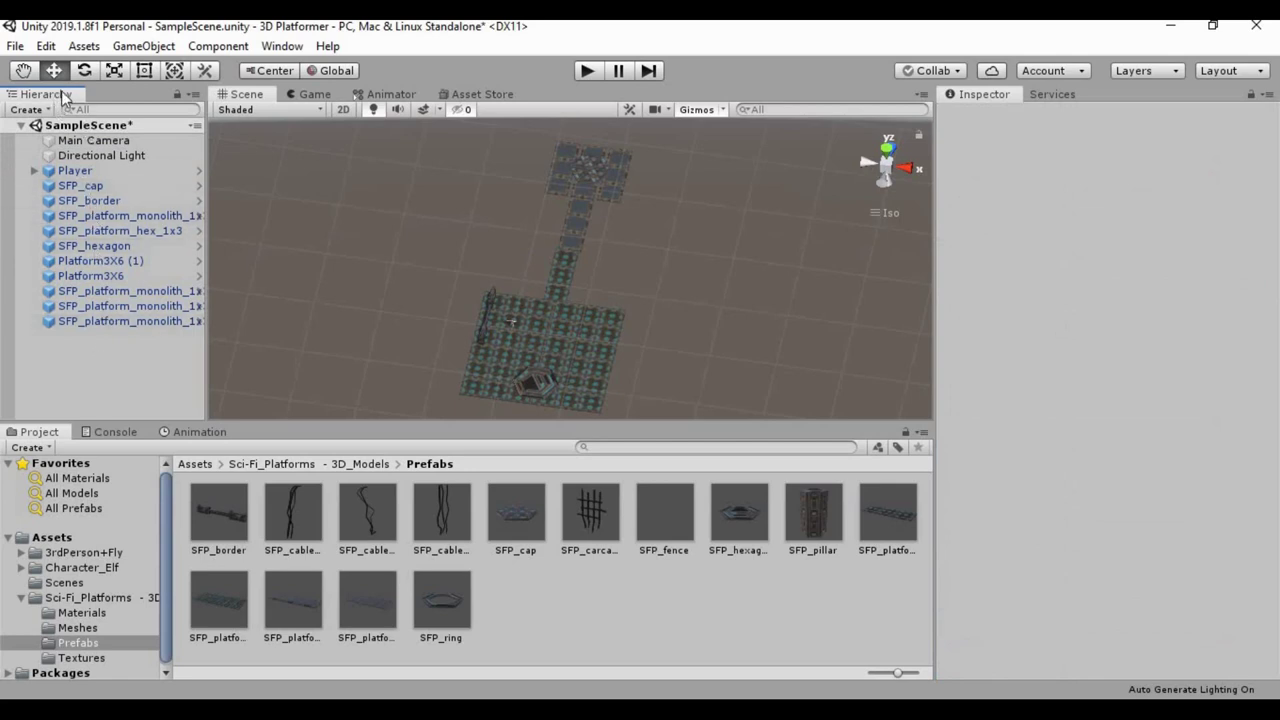
{"action": "left_click", "coordinate": [34, 110]}
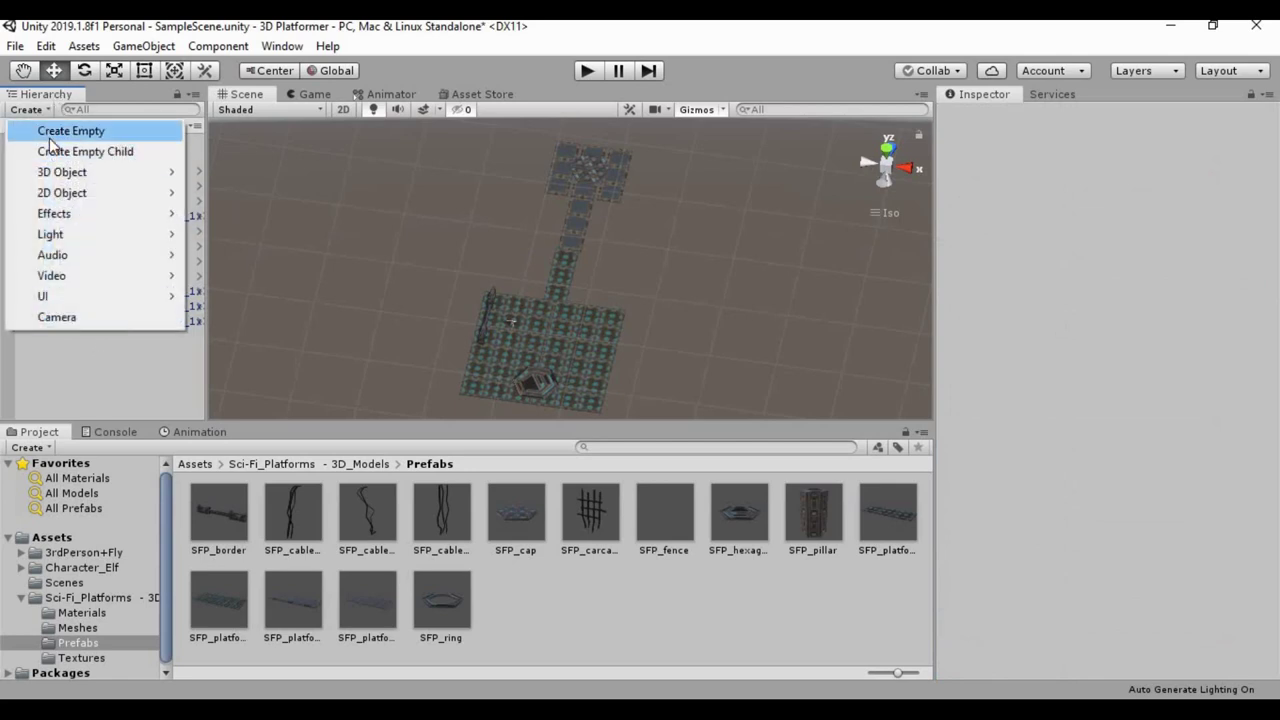
{"action": "left_click", "coordinate": [50, 140]}
{"action": "left_click", "coordinate": [100, 335]}
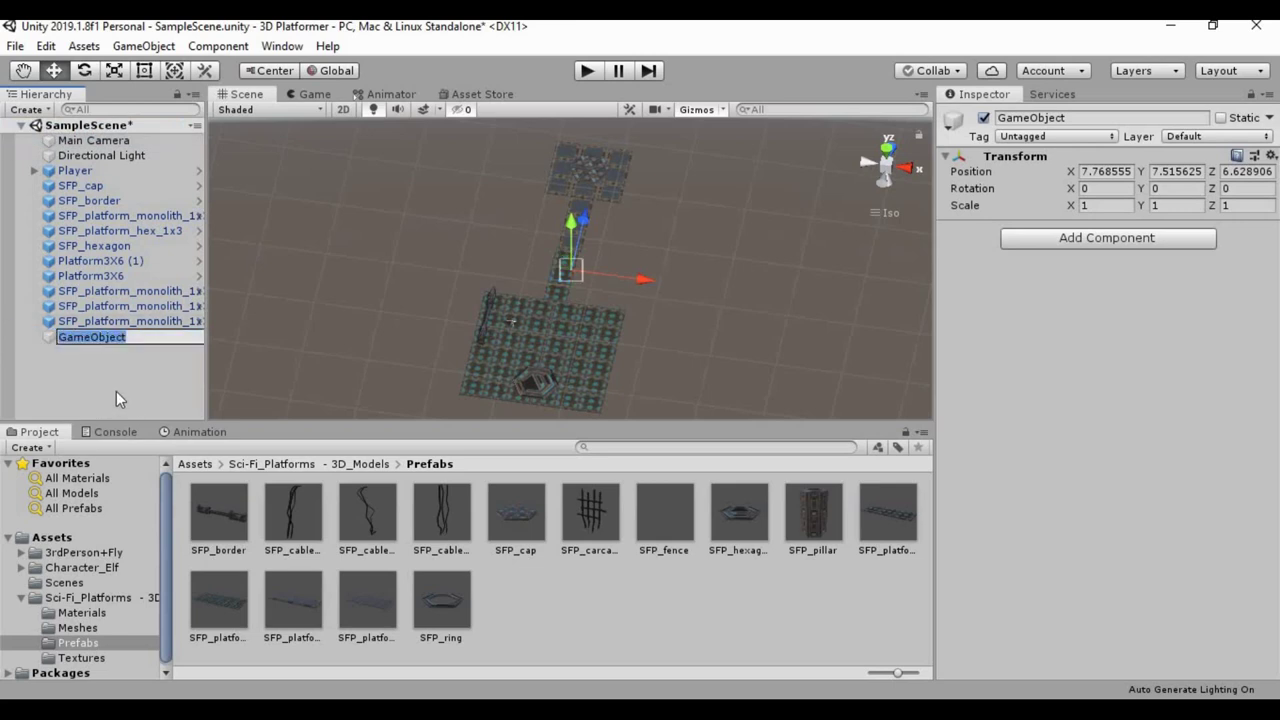
{"action": "type", "text": "Ground"}
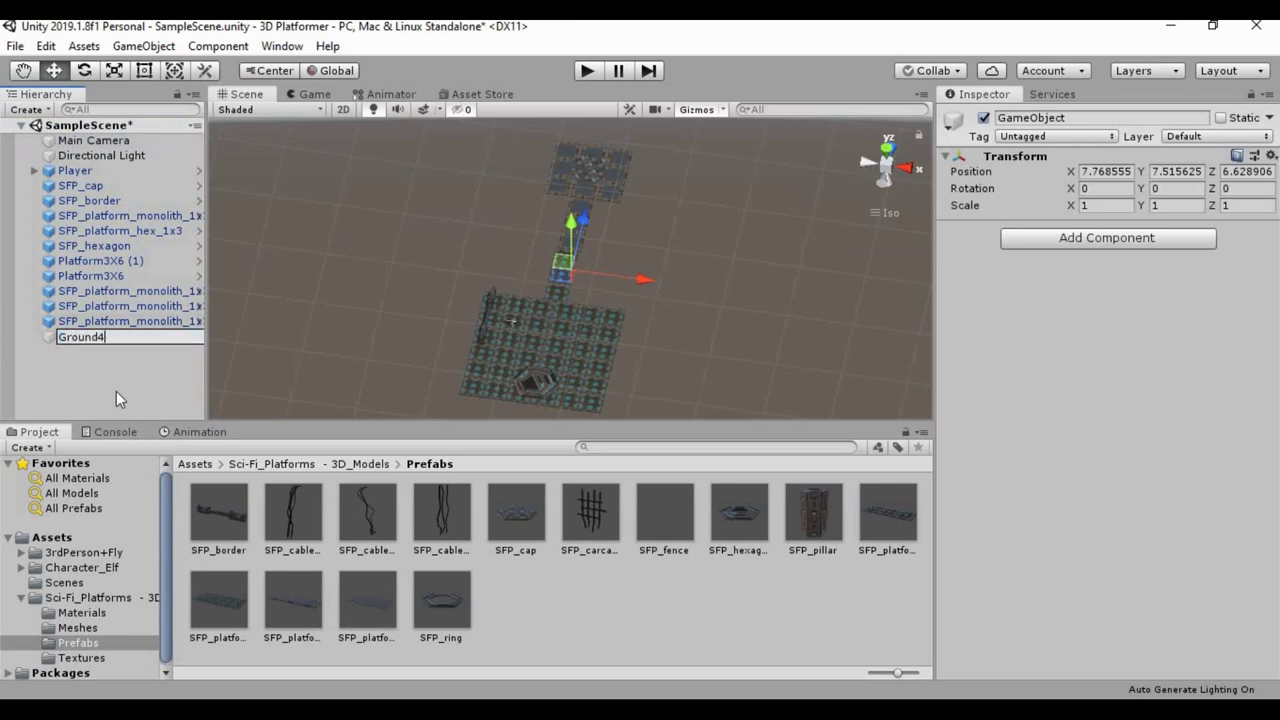
{"action": "key", "text": "Return"}
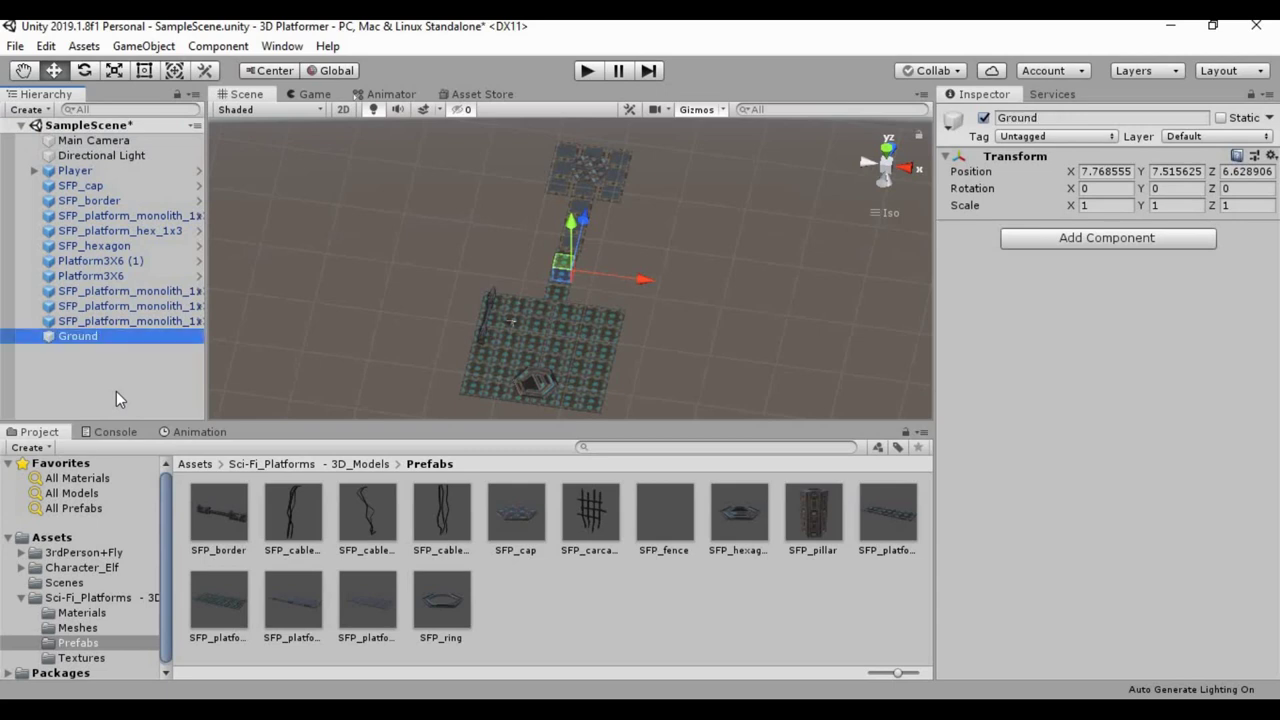
{"action": "left_click", "coordinate": [128, 321]}
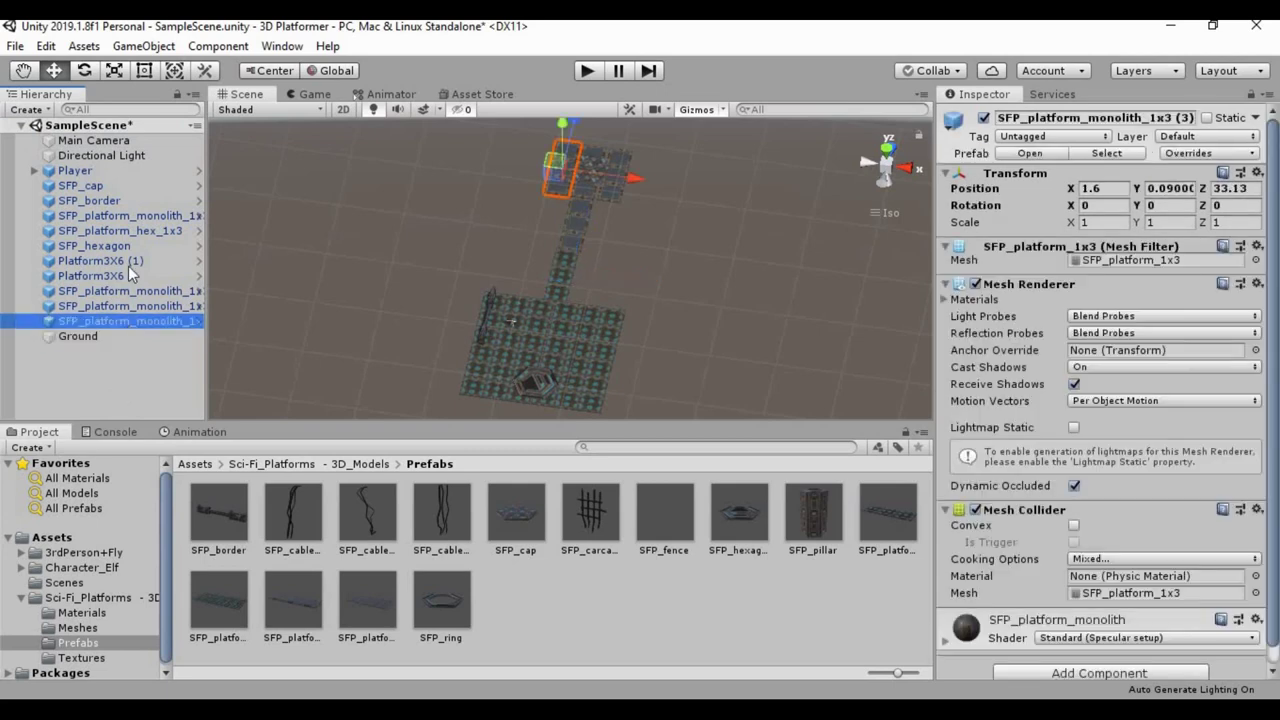
Step: Parent all platform pieces, including the Platform3X6 floors, SFP_cap and SFP_border, under Ground and collapse it
{"action": "left_click", "coordinate": [139, 189], "text": "shift"}
{"action": "left_click_drag", "start_coordinate": [133, 201], "coordinate": [100, 341]}
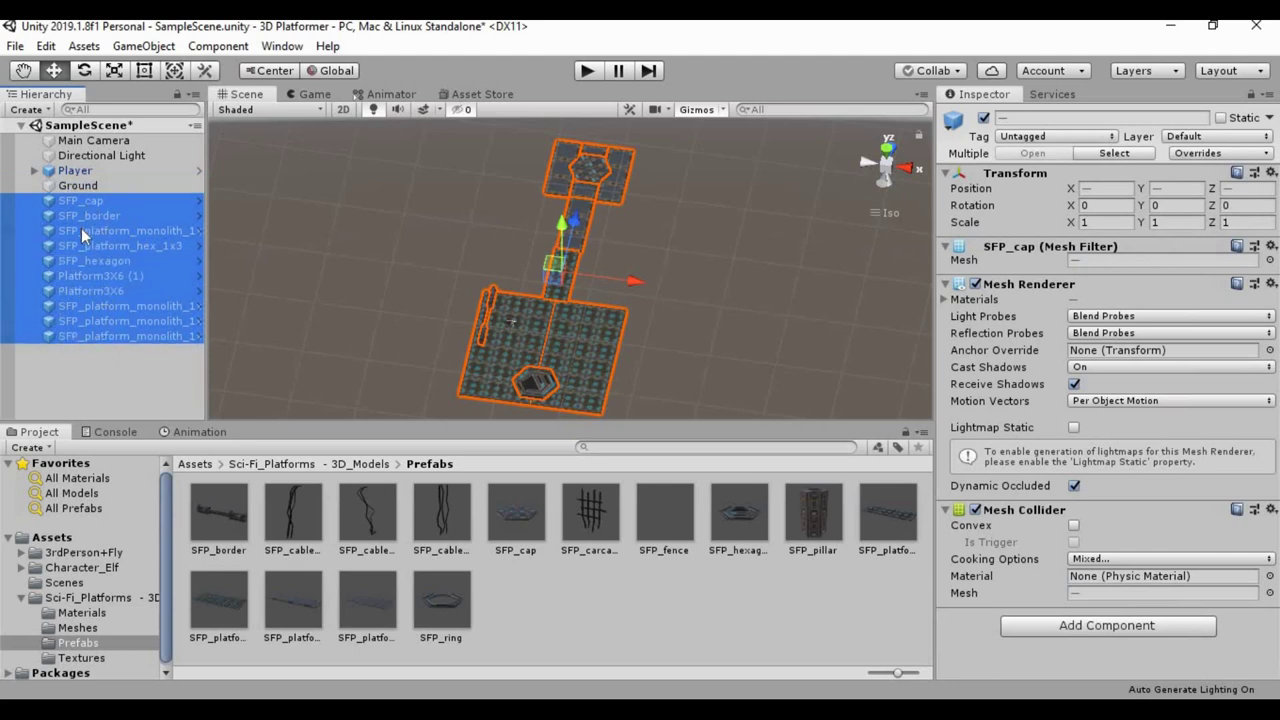
{"action": "left_click_drag", "start_coordinate": [81, 228], "coordinate": [75, 187]}
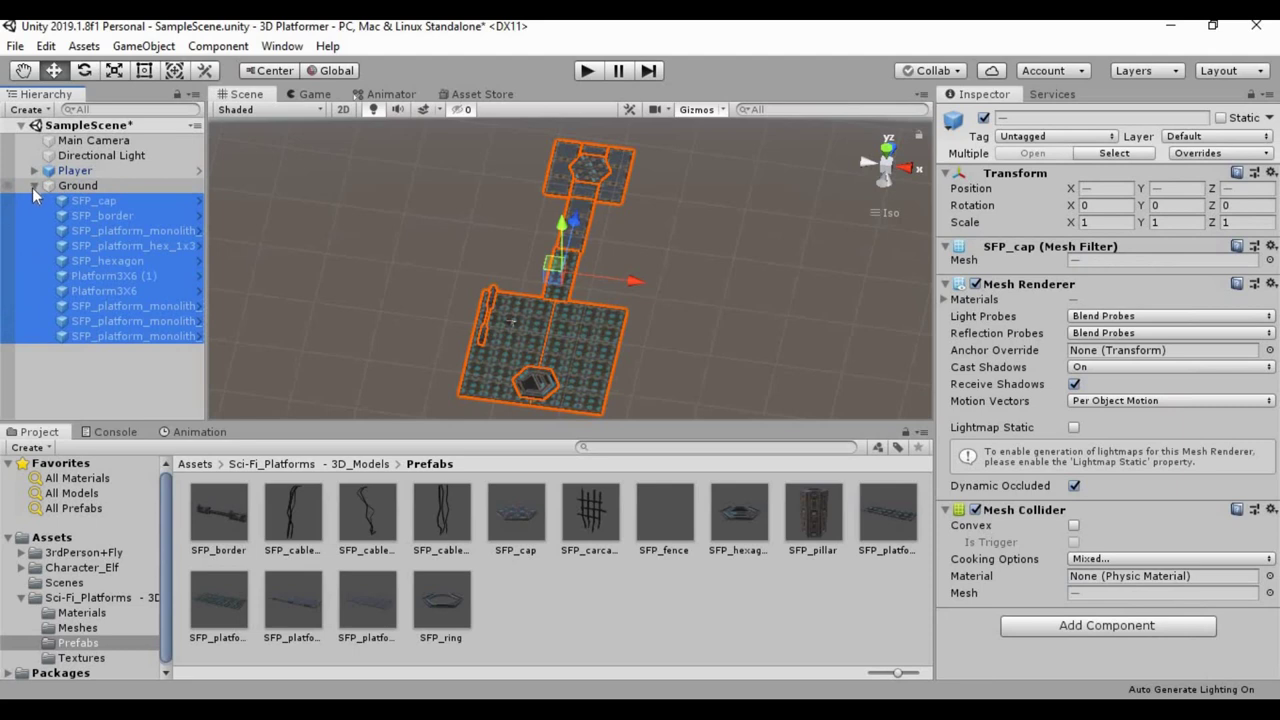
{"action": "left_click", "coordinate": [33, 187]}
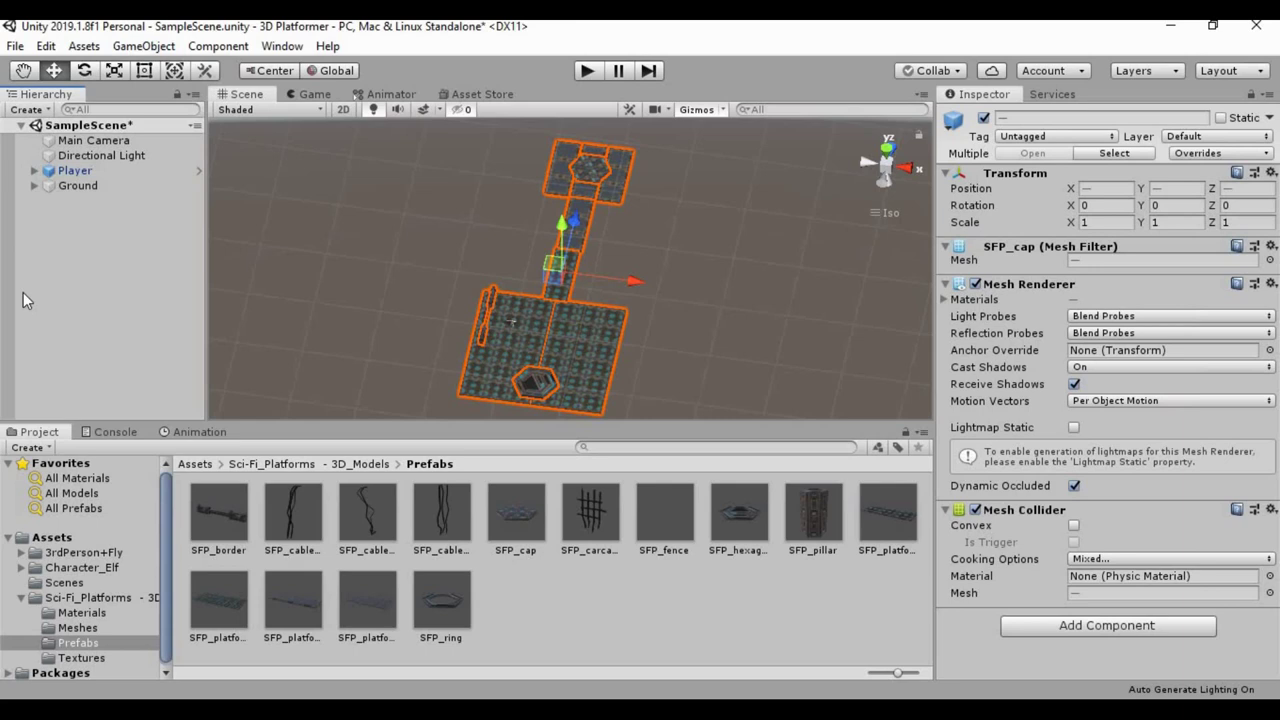
{"action": "left_click", "coordinate": [34, 187]}
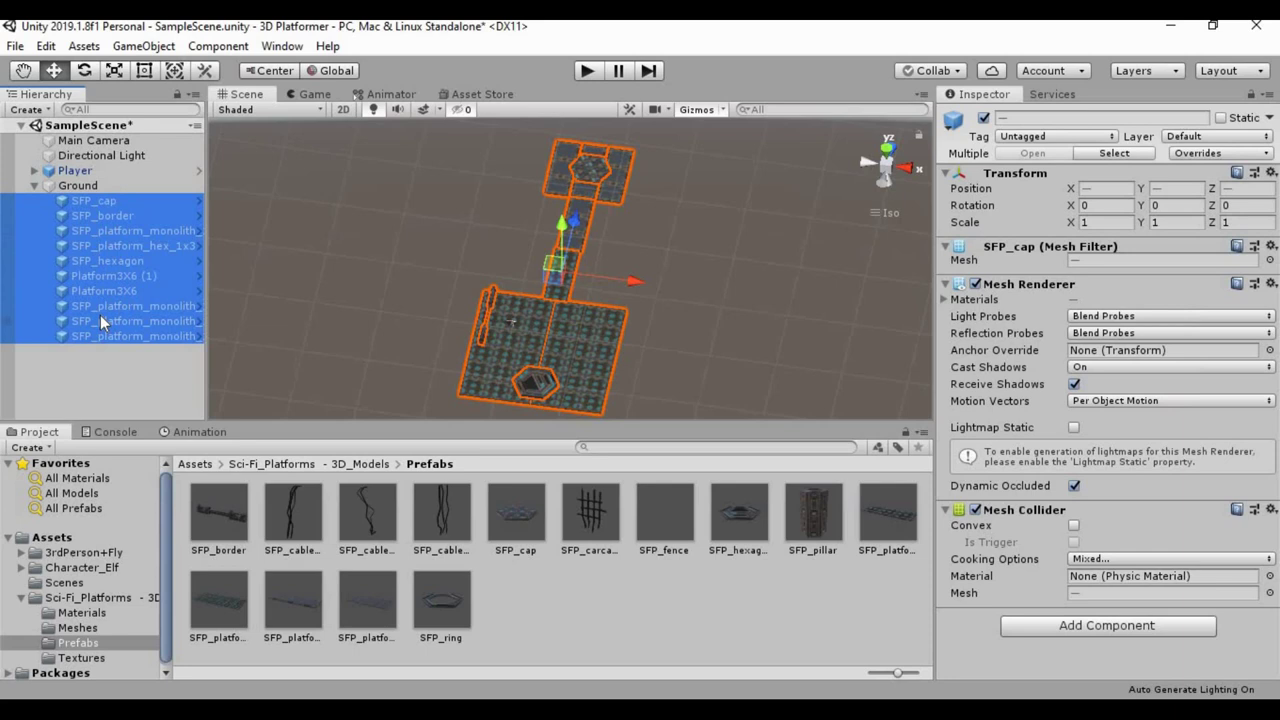
{"action": "left_click", "coordinate": [34, 187]}
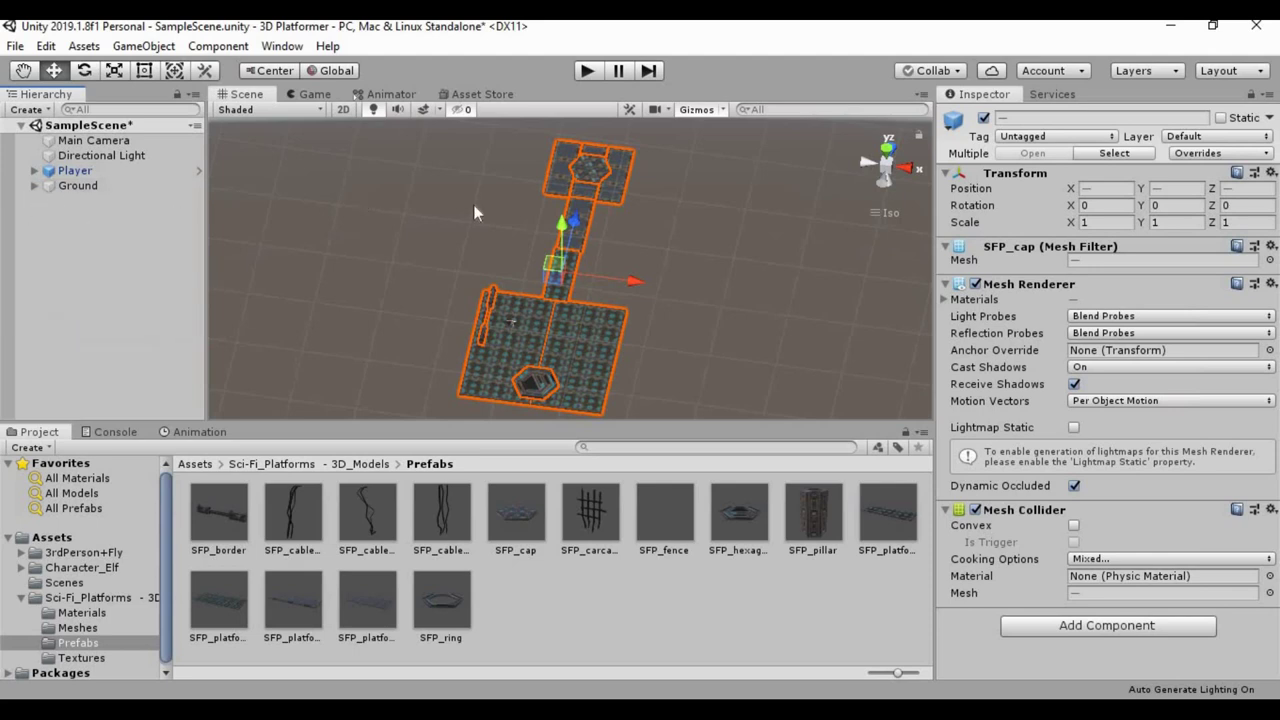
Step: Create an empty GameObject below Ground and rename it DeathPit
{"action": "left_click_drag", "start_coordinate": [423, 226], "coordinate": [421, 248], "text": "alt"}
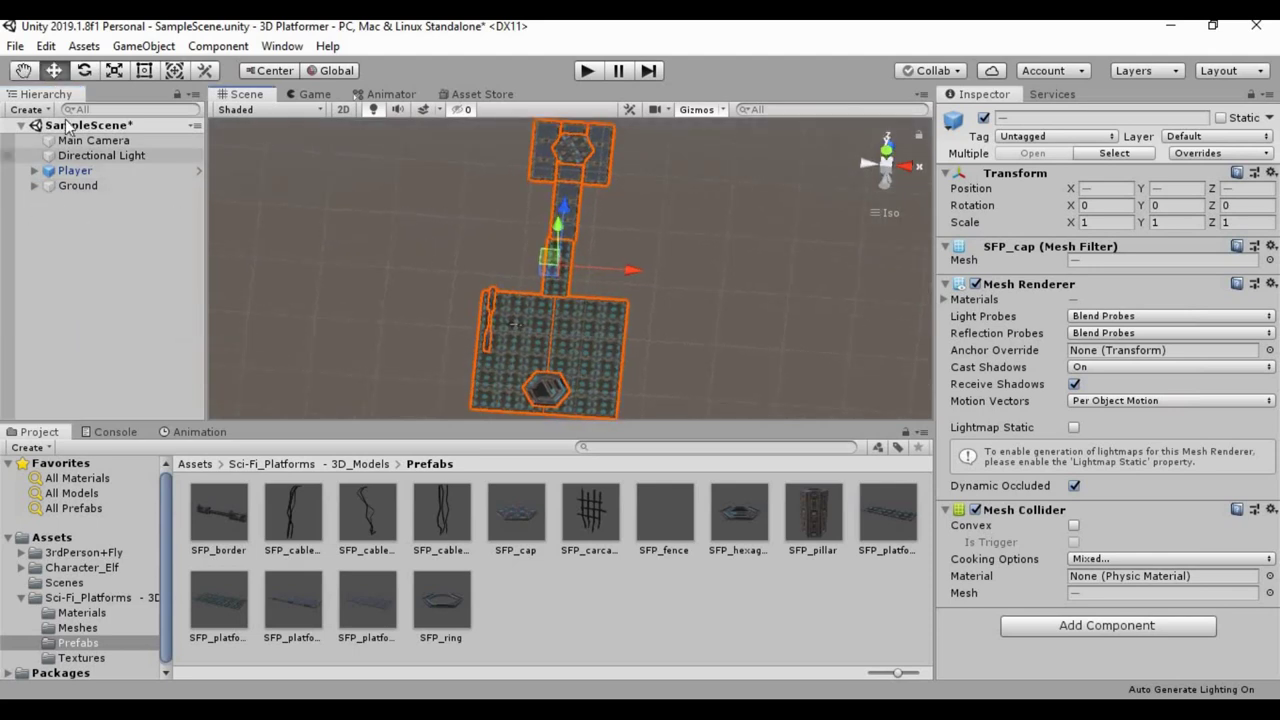
{"action": "left_click", "coordinate": [16, 110]}
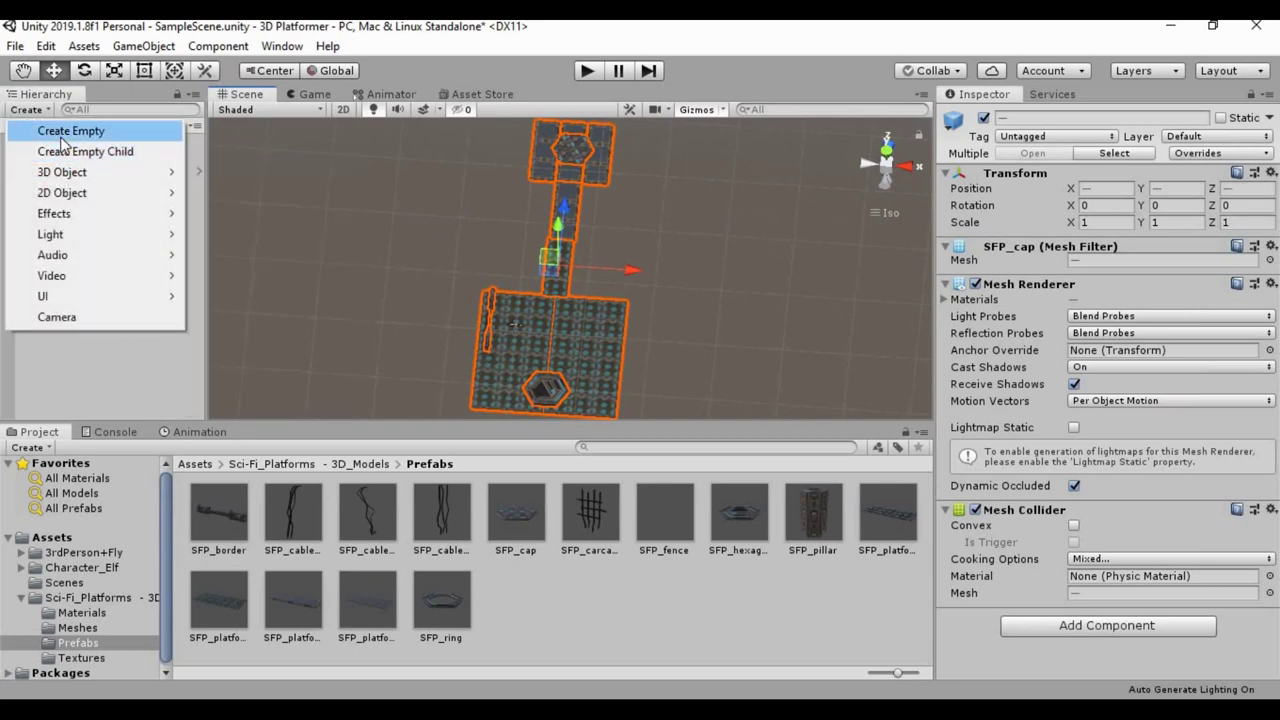
{"action": "left_click", "coordinate": [64, 132]}
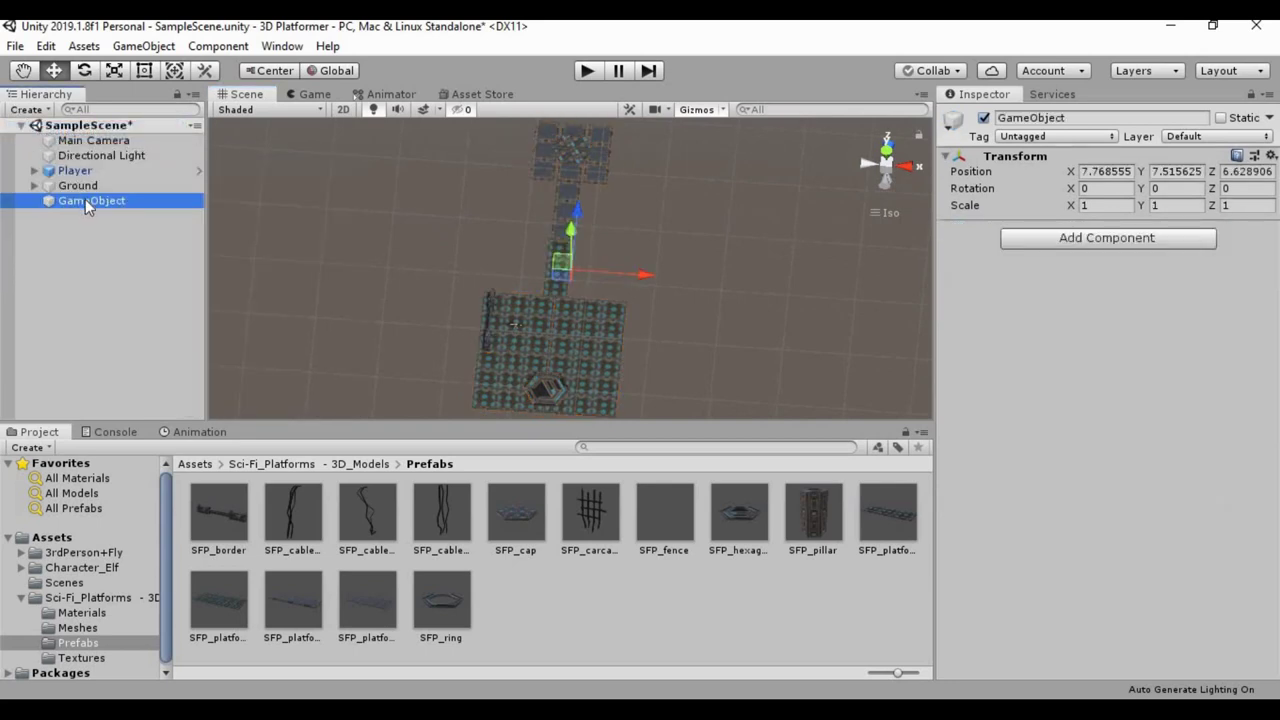
{"action": "left_click", "coordinate": [85, 199]}
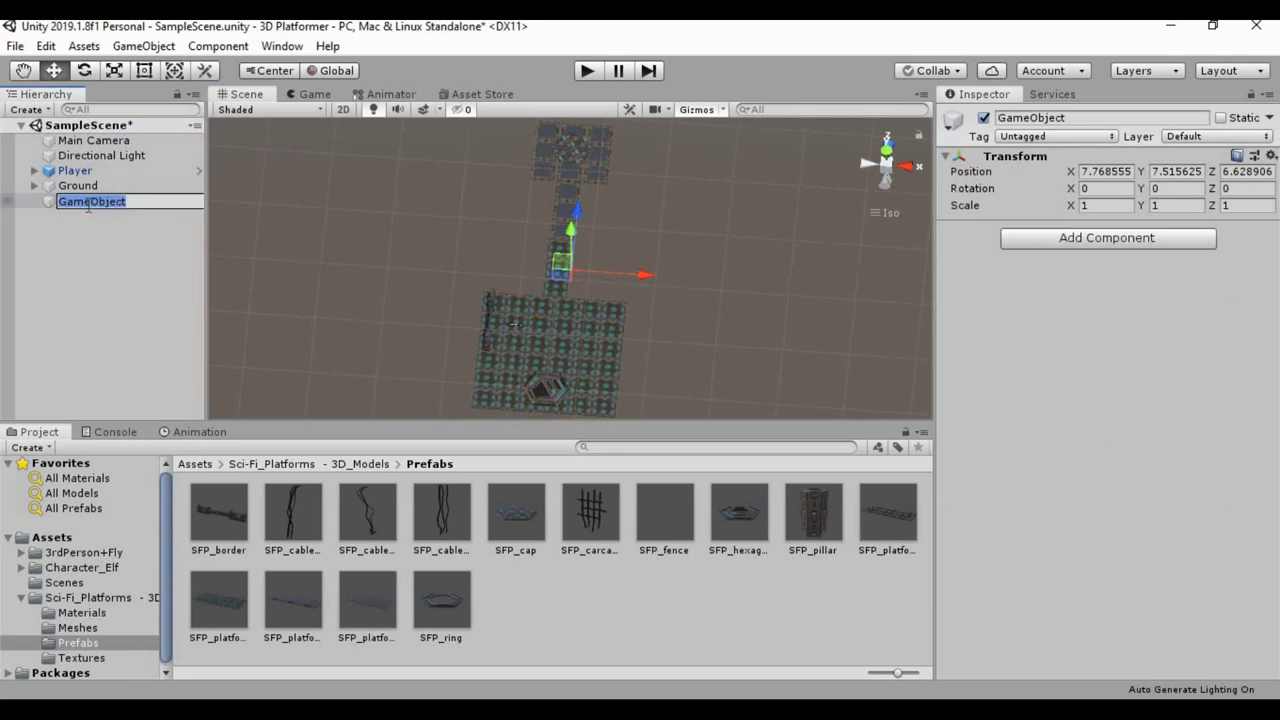
{"action": "type", "text": "Deat"}
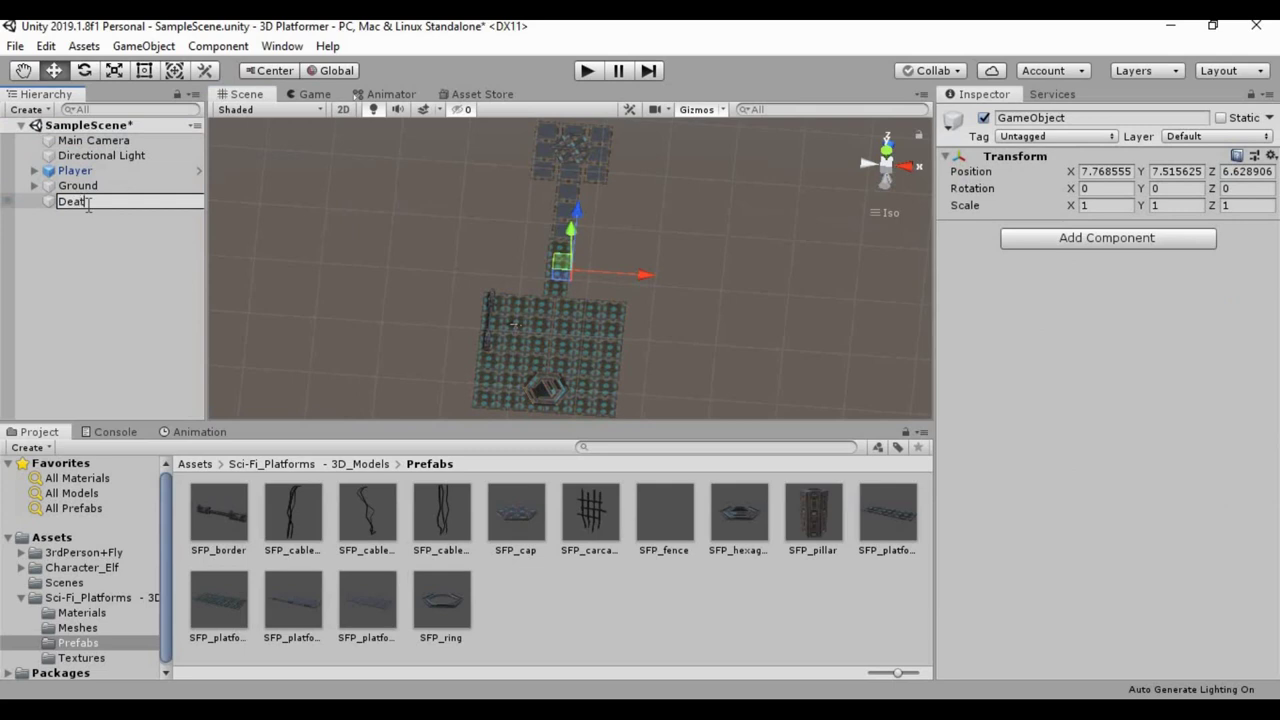
{"action": "type", "text": "hPit"}
{"action": "key", "text": "Return"}
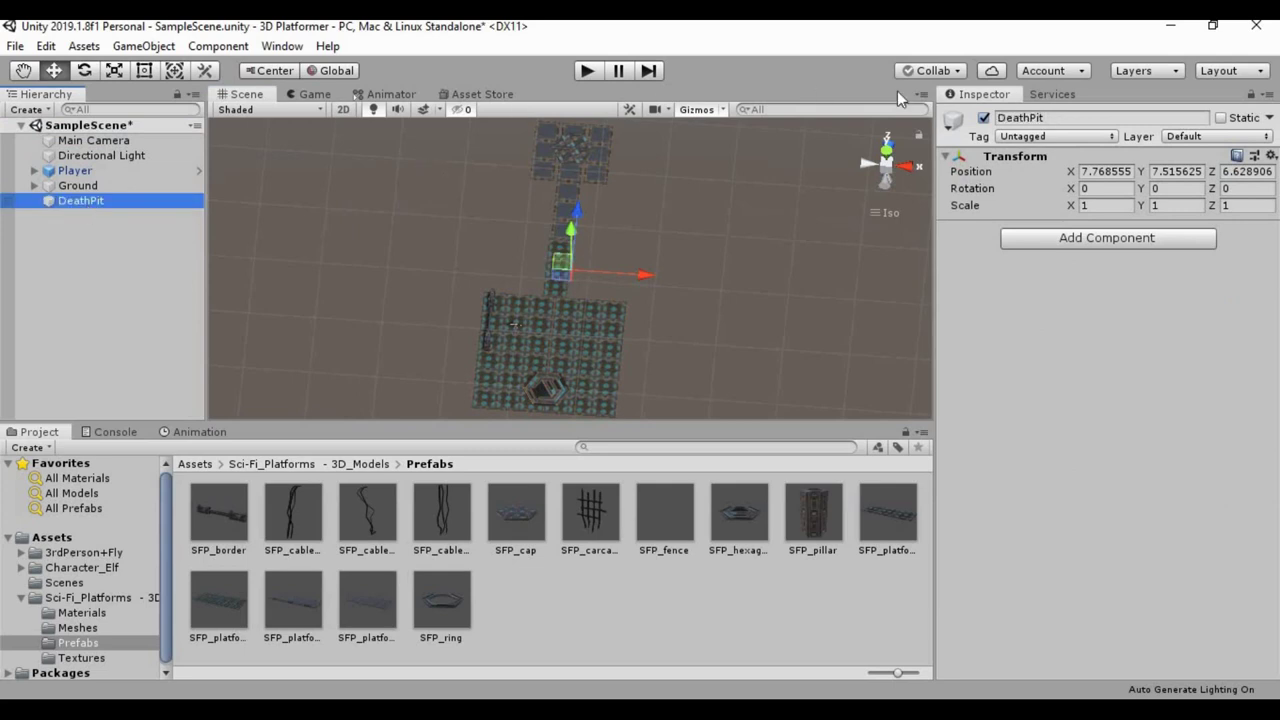
Step: Reset DeathPit's Transform to position 0, 0, 0, rotation 0 and scale 1
{"action": "right_click", "coordinate": [1011, 157]}
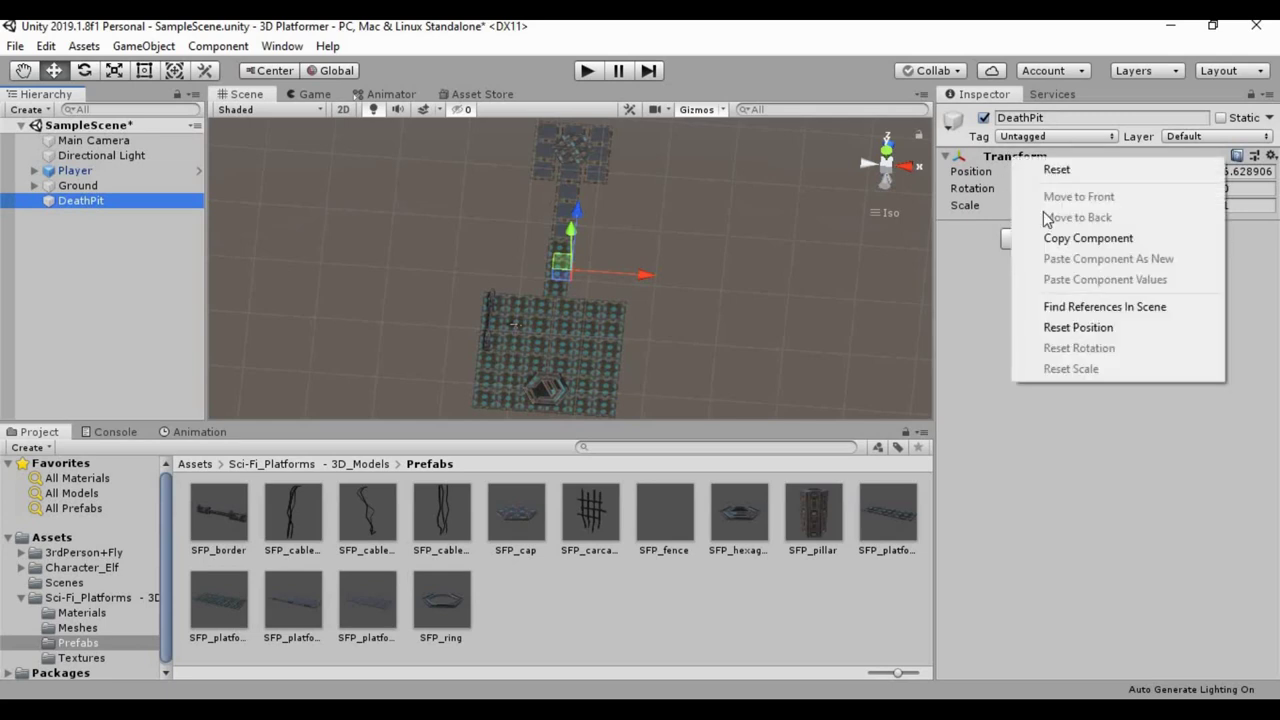
{"action": "left_click", "coordinate": [1056, 169]}
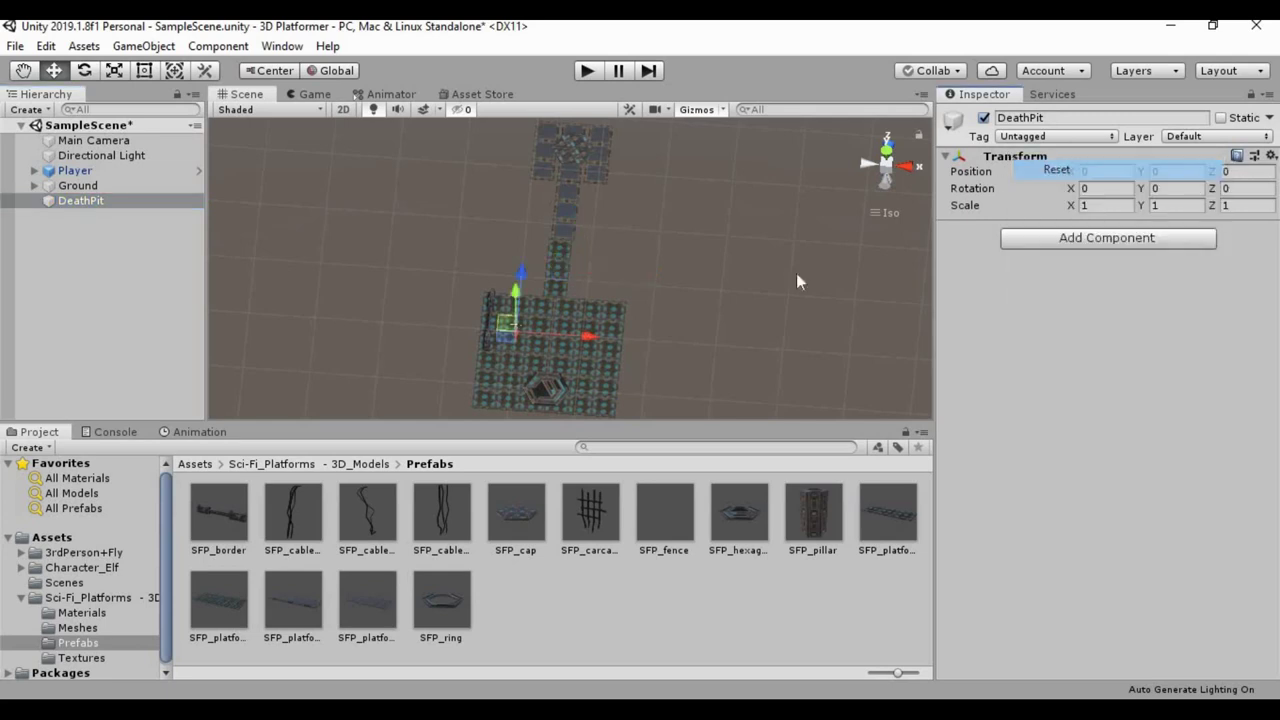
{"action": "scroll", "coordinate": [586, 330], "scroll_direction": "down", "scroll_amount": 2}
Step: Orbit the Scene view to a side-on angle and bring up the Add Component list
{"action": "left_click_drag", "start_coordinate": [584, 330], "coordinate": [573, 363], "text": "alt"}
{"action": "left_click_drag", "start_coordinate": [666, 369], "coordinate": [642, 192], "text": "alt"}
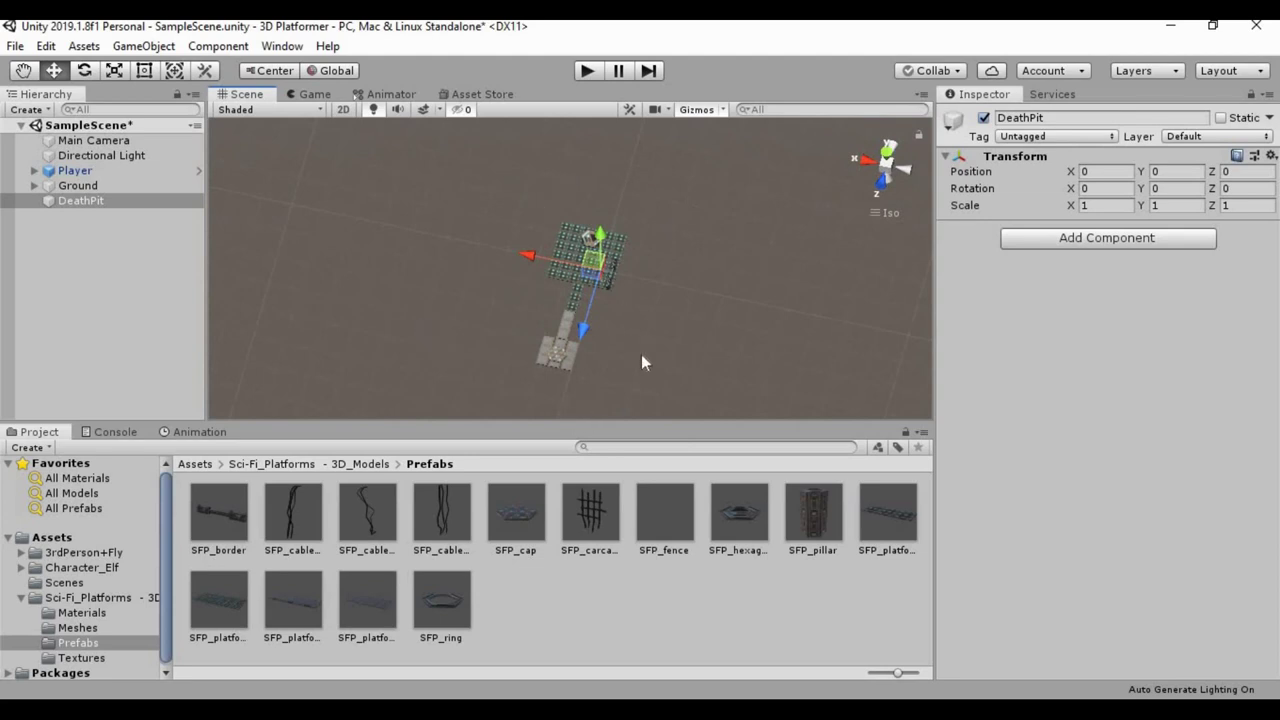
{"action": "left_click_drag", "start_coordinate": [680, 360], "coordinate": [587, 199], "text": "alt"}
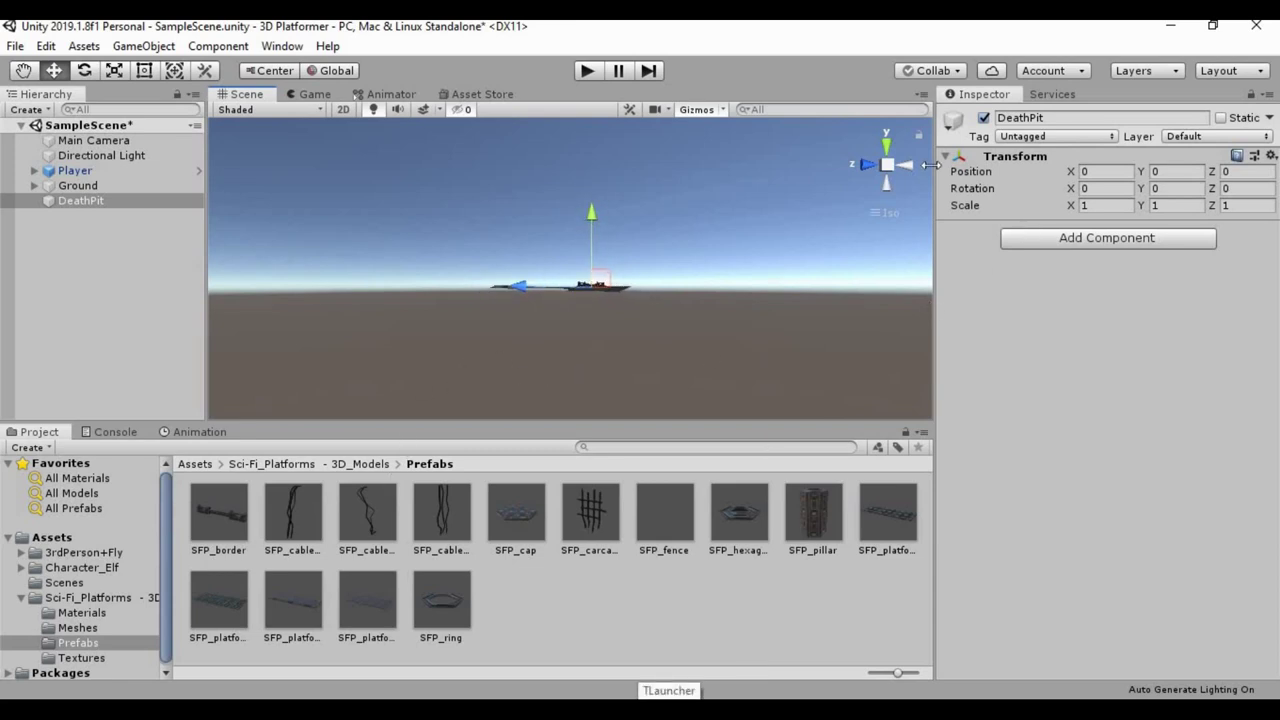
{"action": "left_click", "coordinate": [1097, 241]}
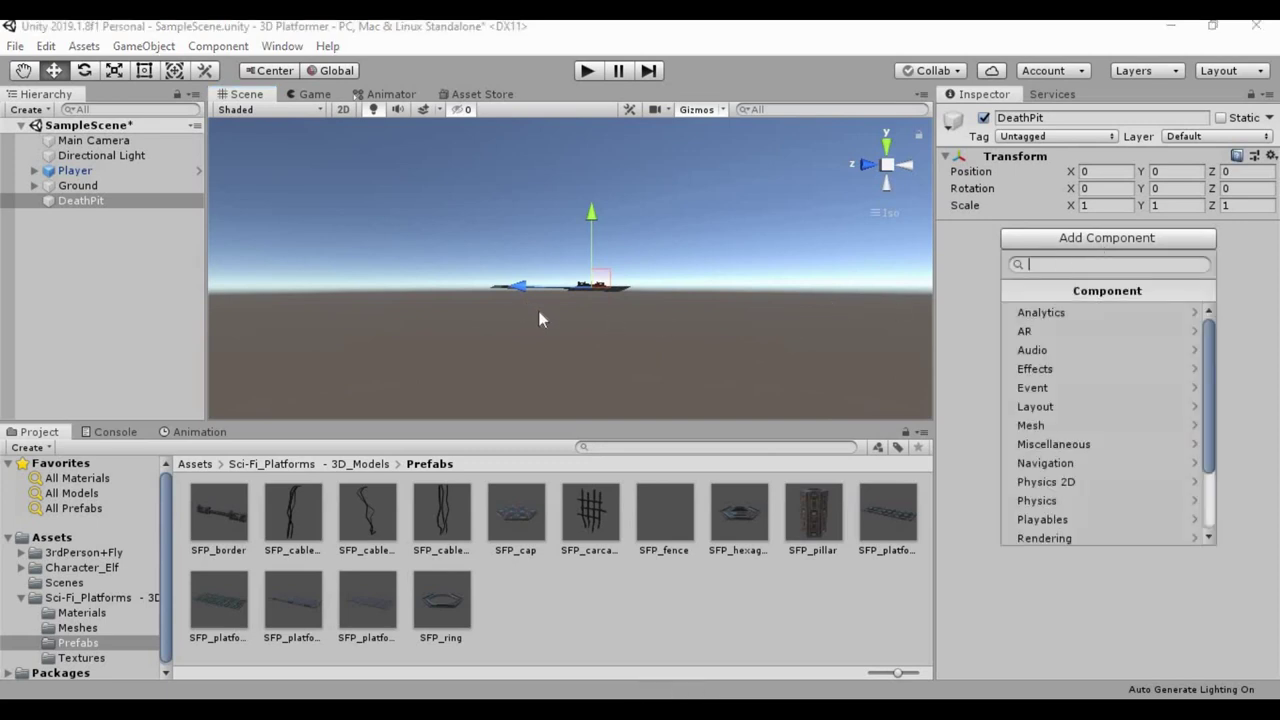
Step: Add a Physics > Box Collider component to DeathPit
{"action": "left_click", "coordinate": [1139, 502]}
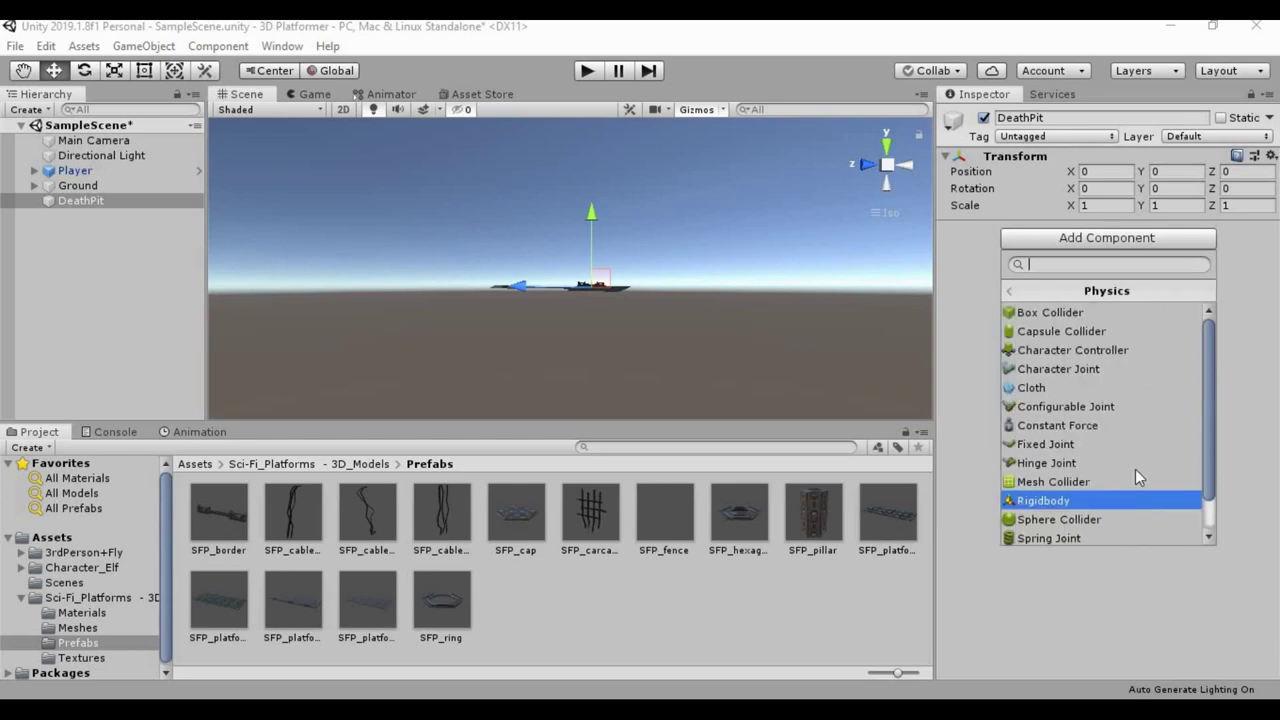
{"action": "left_click", "coordinate": [1121, 311]}
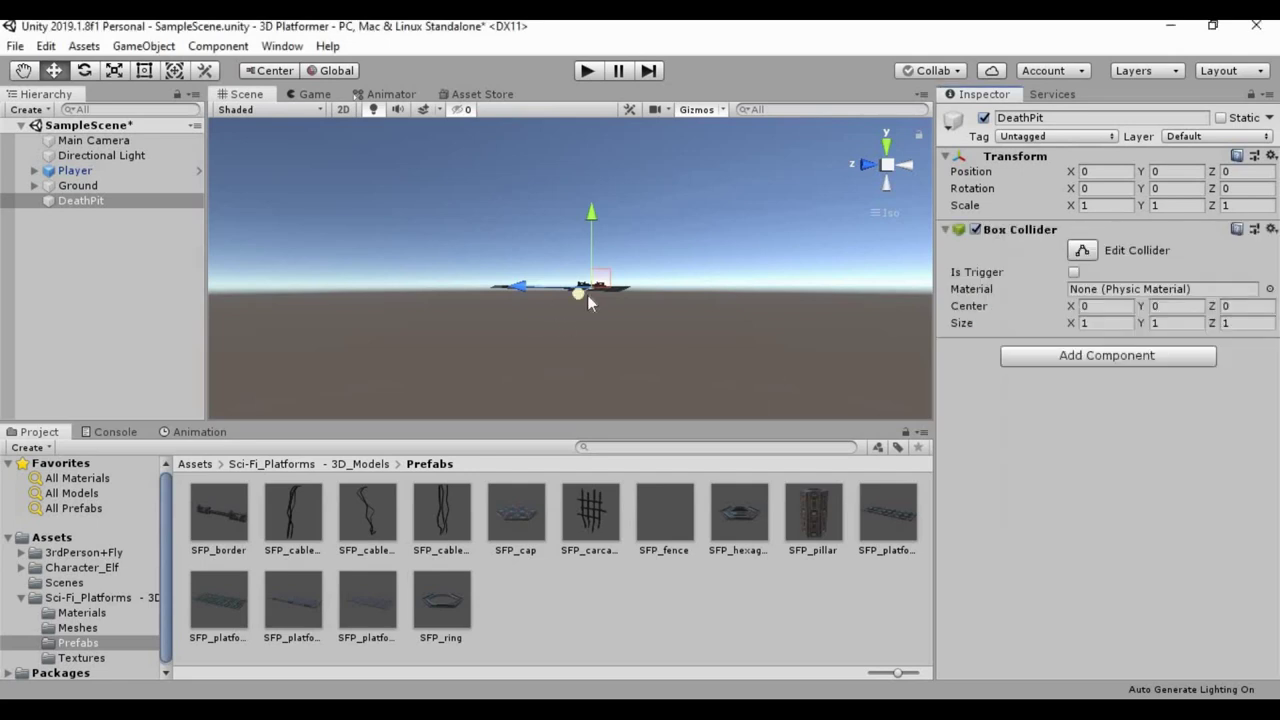
{"action": "scroll", "coordinate": [588, 298], "scroll_direction": "up", "scroll_amount": 3}
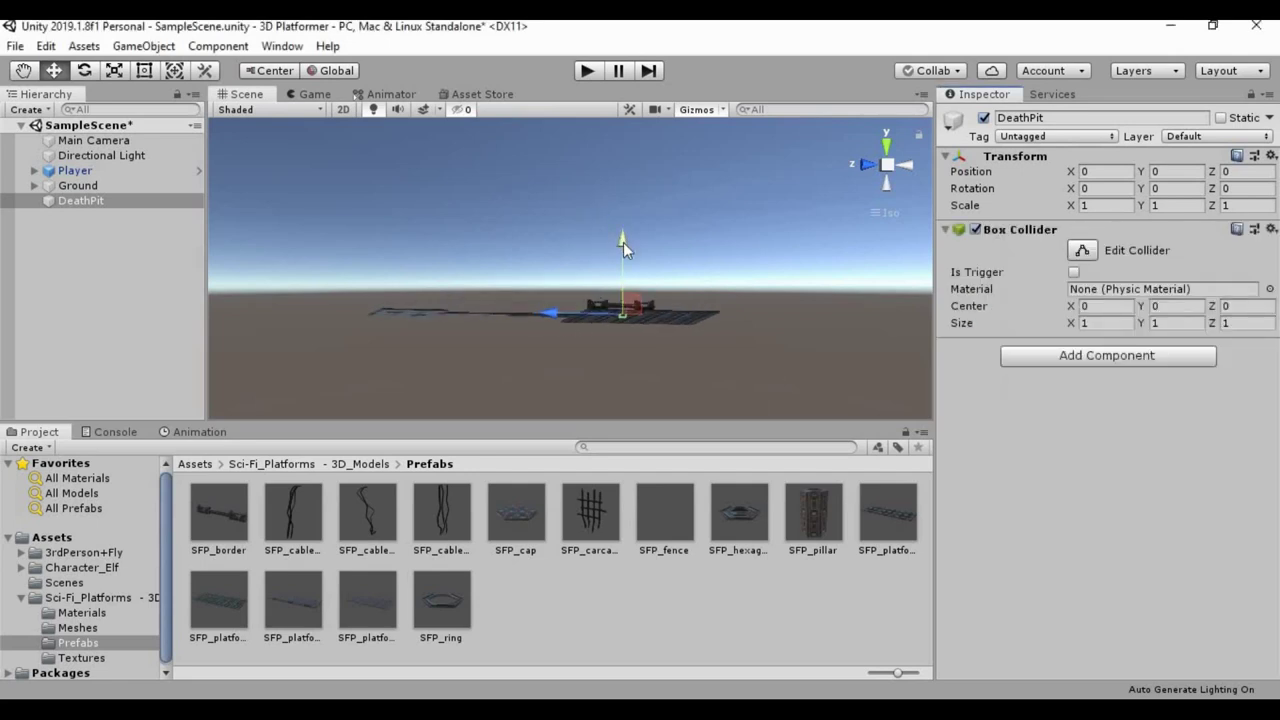
Step: Lower DeathPit with the Y move gizmo far below the platform to Position Y -78.8
{"action": "left_click_drag", "start_coordinate": [623, 242], "coordinate": [595, 345]}
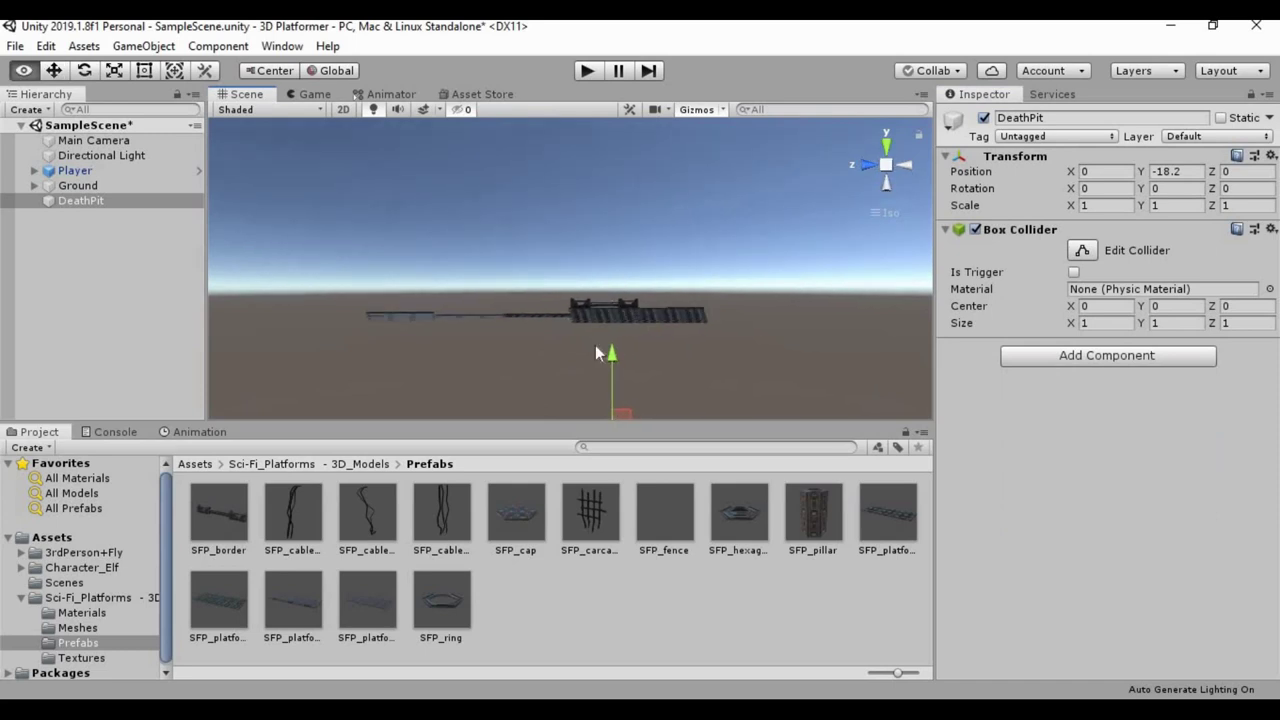
{"action": "scroll", "coordinate": [607, 319], "scroll_direction": "down", "scroll_amount": 3}
{"action": "left_click_drag", "start_coordinate": [583, 296], "coordinate": [650, 342]}
{"action": "scroll", "coordinate": [678, 226], "scroll_direction": "up", "scroll_amount": 2}
{"action": "middle_click_drag", "start_coordinate": [678, 226], "coordinate": [691, 160]}
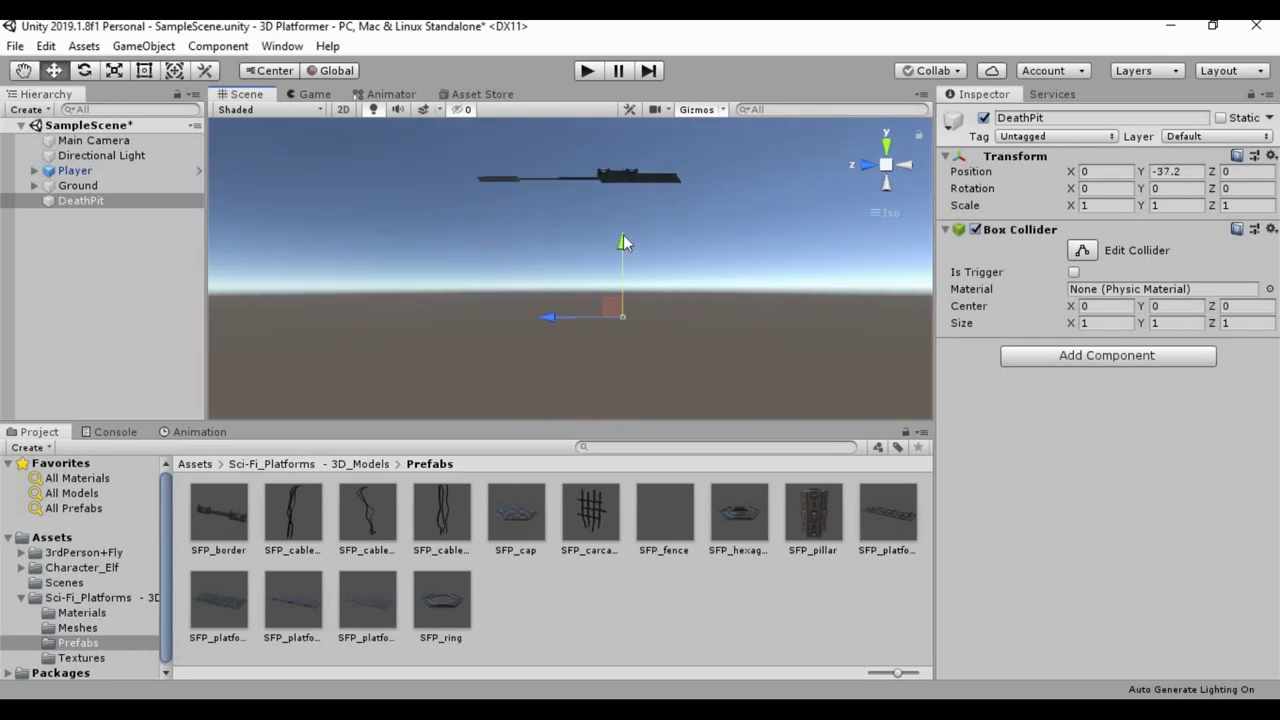
{"action": "left_click_drag", "start_coordinate": [624, 272], "coordinate": [674, 326]}
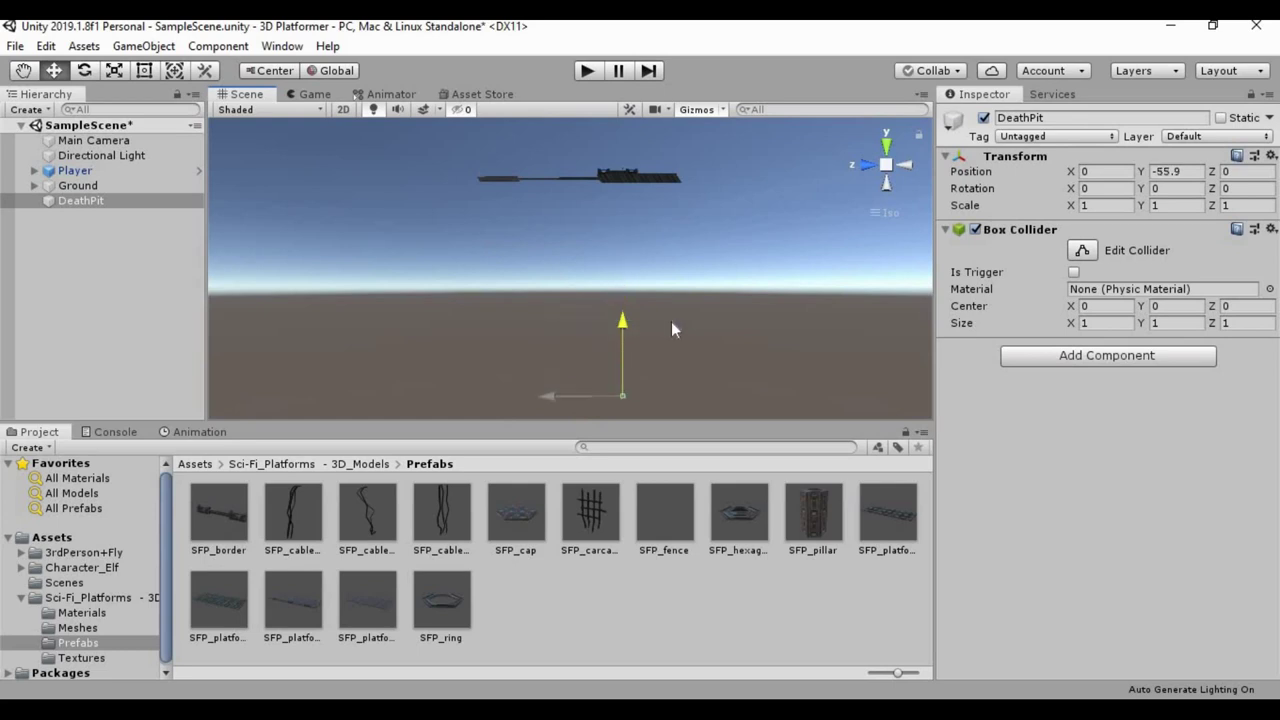
{"action": "scroll", "coordinate": [674, 320], "scroll_direction": "down", "scroll_amount": 2}
{"action": "left_click_drag", "start_coordinate": [603, 263], "coordinate": [611, 350]}
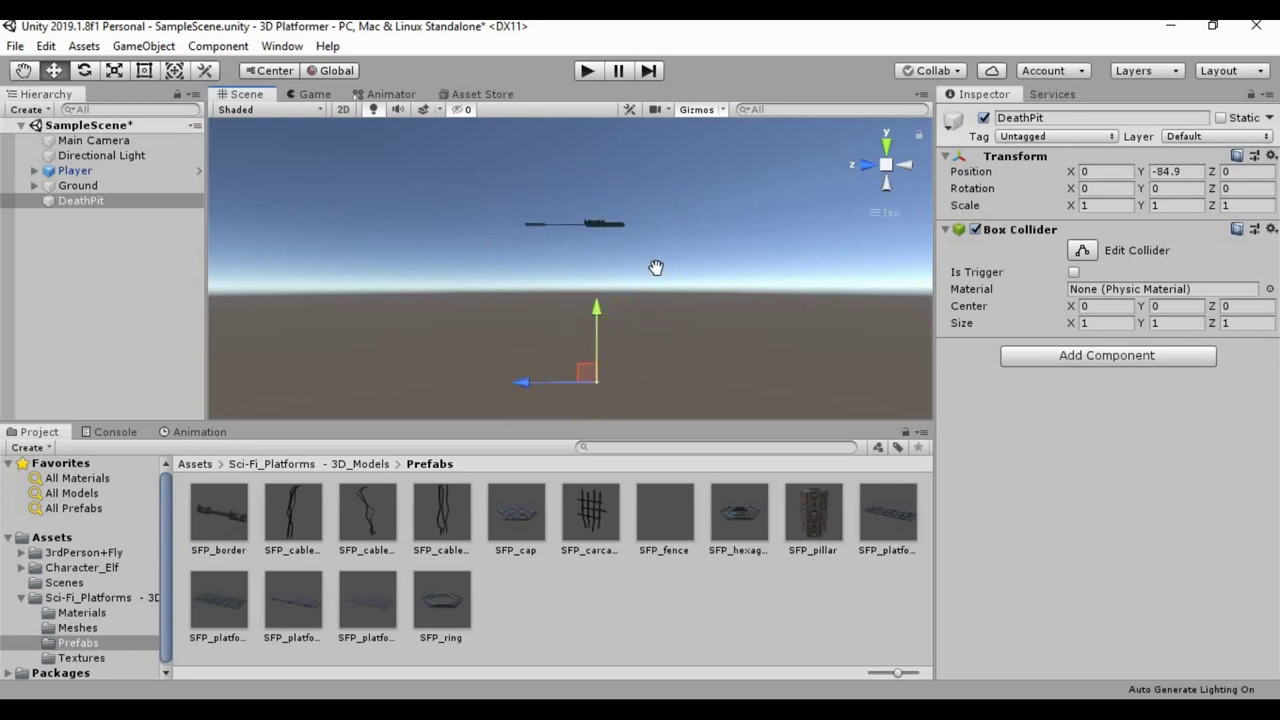
{"action": "middle_click_drag", "start_coordinate": [654, 266], "coordinate": [613, 236]}
{"action": "left_click_drag", "start_coordinate": [614, 189], "coordinate": [689, 279]}
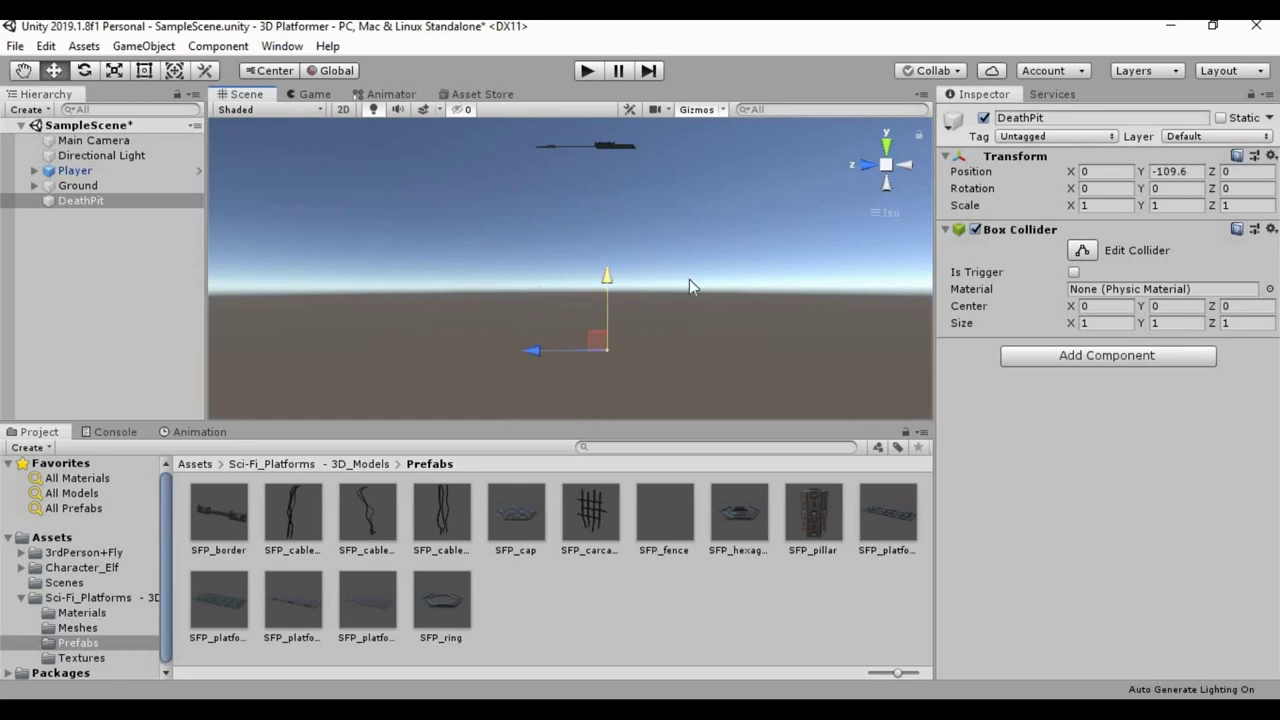
{"action": "scroll", "coordinate": [689, 276], "scroll_direction": "down", "scroll_amount": 3}
{"action": "left_click_drag", "start_coordinate": [596, 243], "coordinate": [598, 253]}
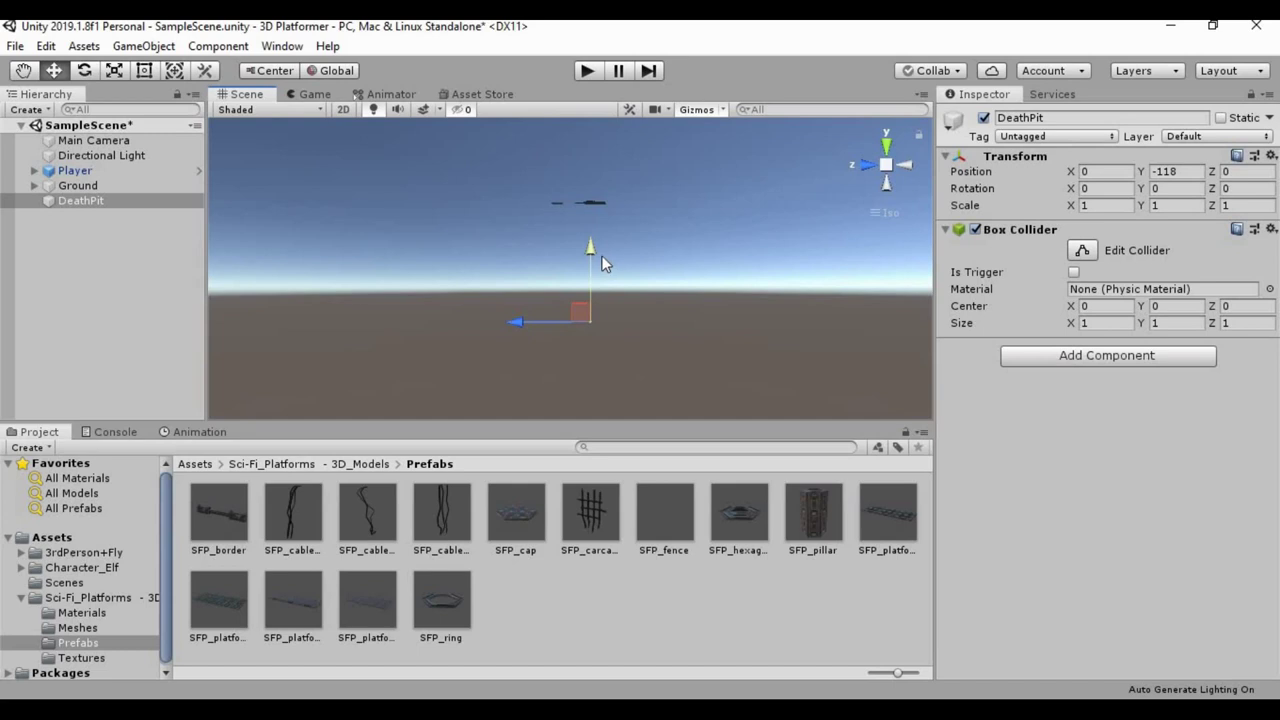
{"action": "mouse_move", "coordinate": [593, 245]}
{"action": "left_mouse_down"}
{"action": "mouse_move", "coordinate": [607, 138]}
{"action": "mouse_move", "coordinate": [607, 236]}
{"action": "left_mouse_up"}
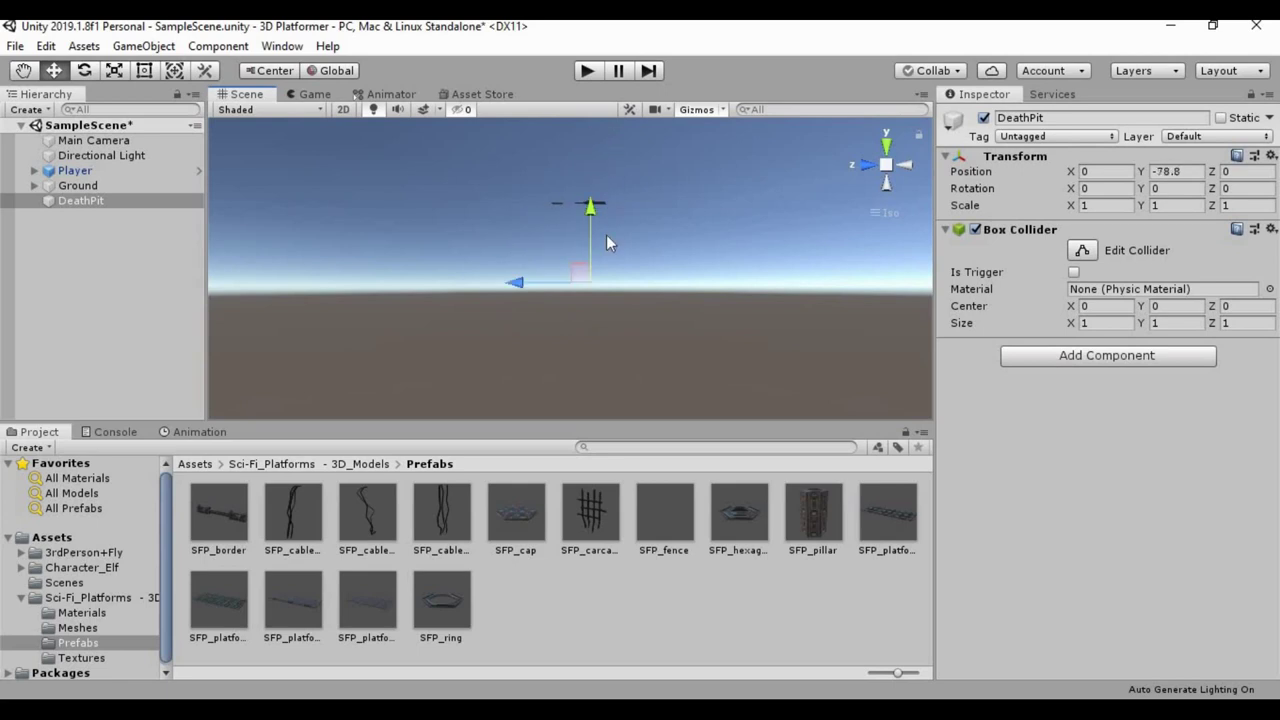
{"action": "scroll", "coordinate": [544, 301], "scroll_direction": "up", "scroll_amount": 3}
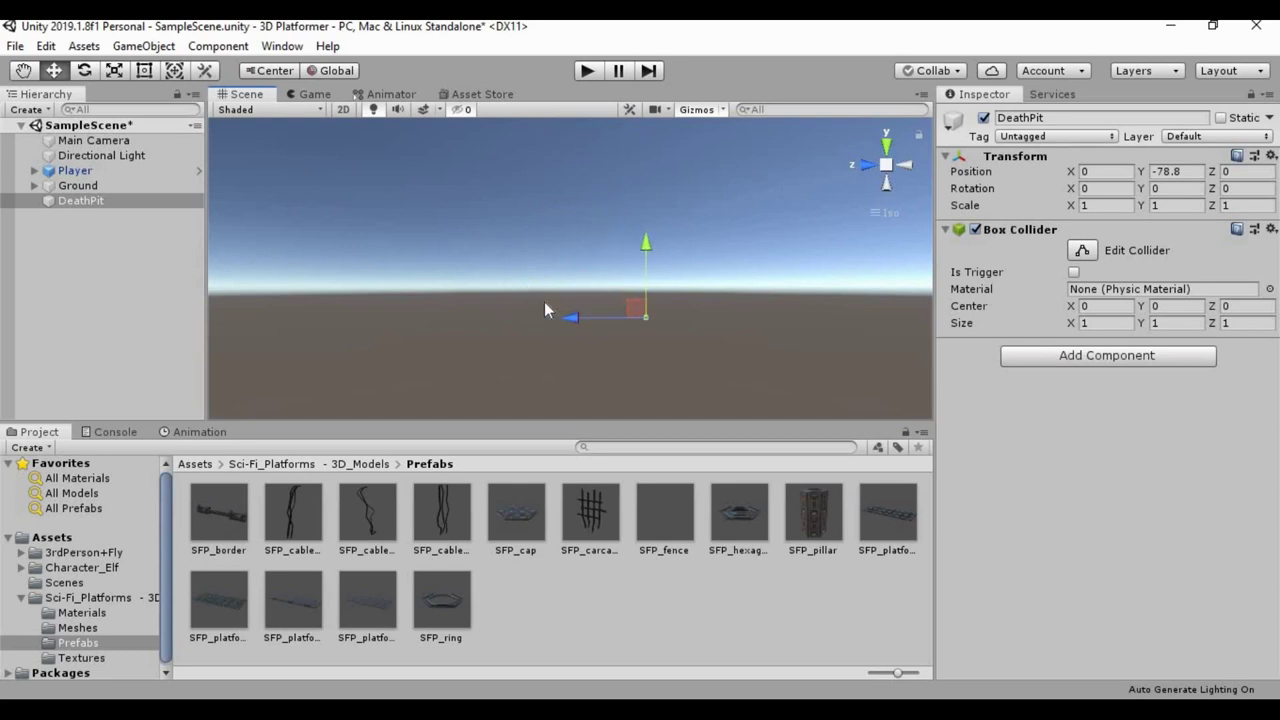
Step: In the Top view, enable Edit Collider and stretch all four sides of the box outward
{"action": "left_click", "coordinate": [887, 148]}
{"action": "scroll", "coordinate": [600, 200], "scroll_direction": "up", "scroll_amount": 2}
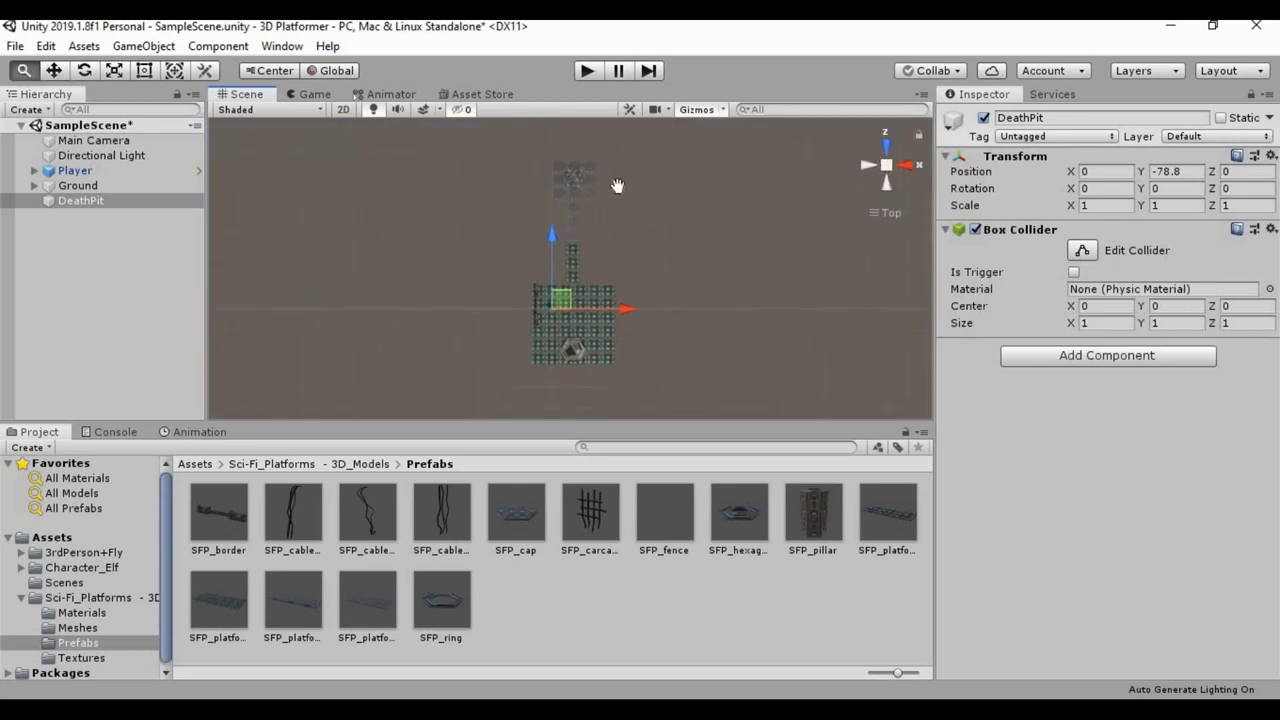
{"action": "scroll", "coordinate": [617, 186], "scroll_direction": "up", "scroll_amount": 5}
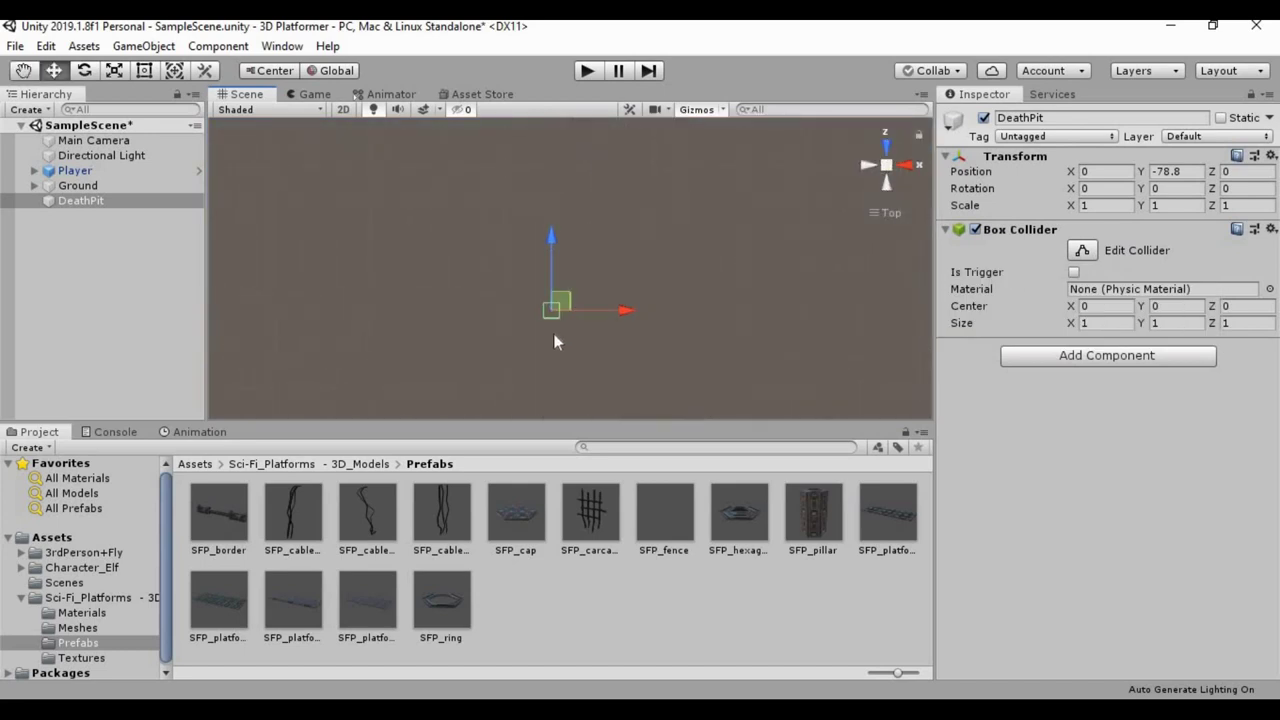
{"action": "middle_click_drag", "start_coordinate": [646, 194], "coordinate": [643, 195]}
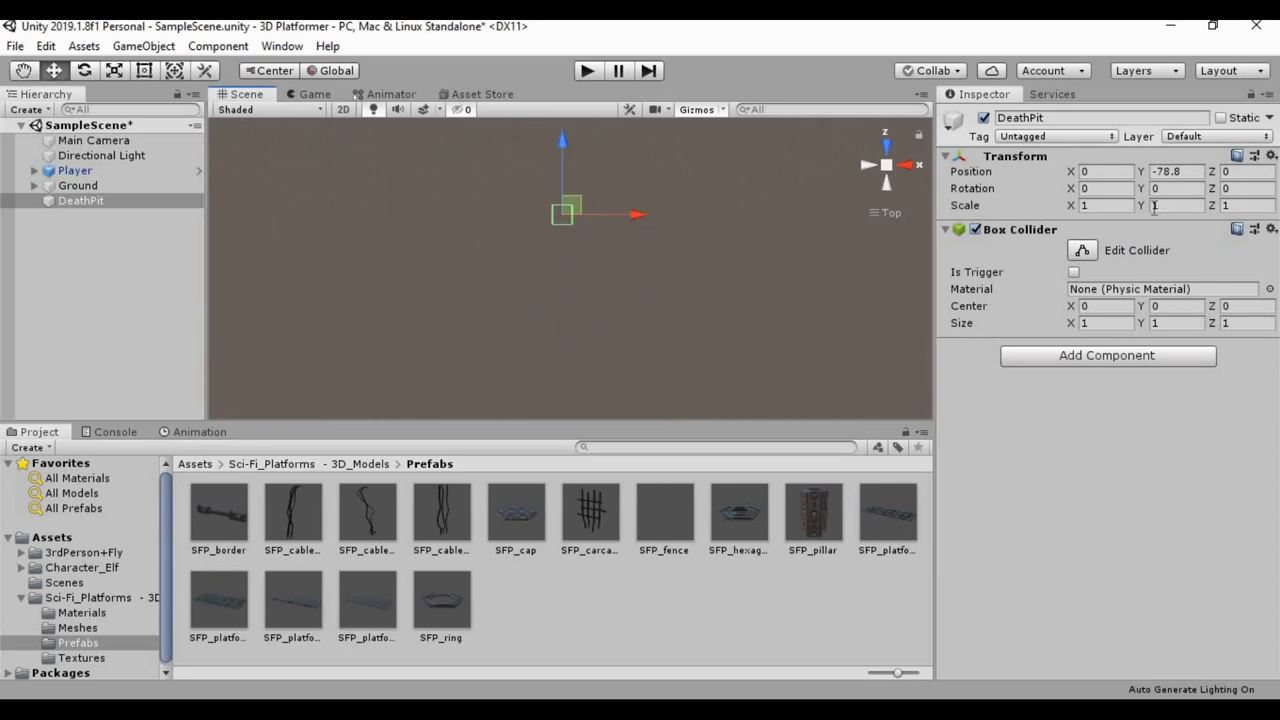
{"action": "left_click", "coordinate": [1082, 250]}
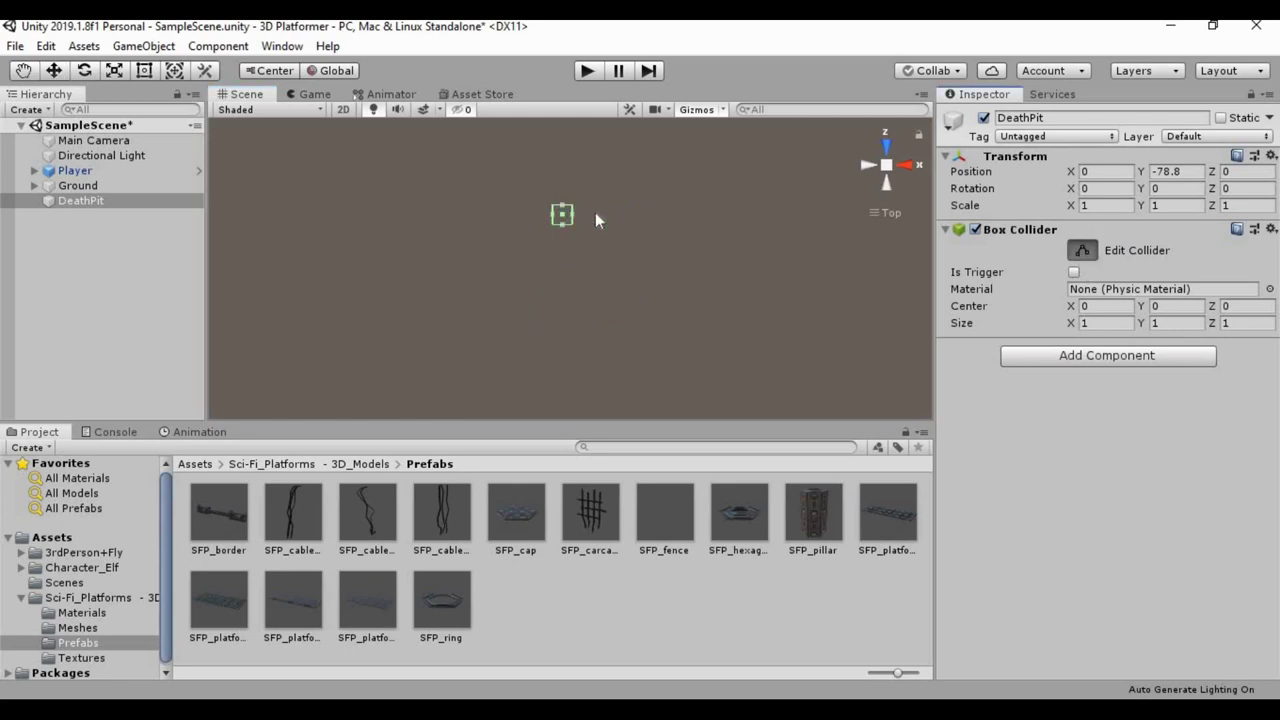
{"action": "left_click_drag", "start_coordinate": [572, 214], "coordinate": [888, 214]}
{"action": "left_click_drag", "start_coordinate": [554, 215], "coordinate": [260, 213]}
{"action": "scroll", "coordinate": [571, 218], "scroll_direction": "down", "scroll_amount": 2}
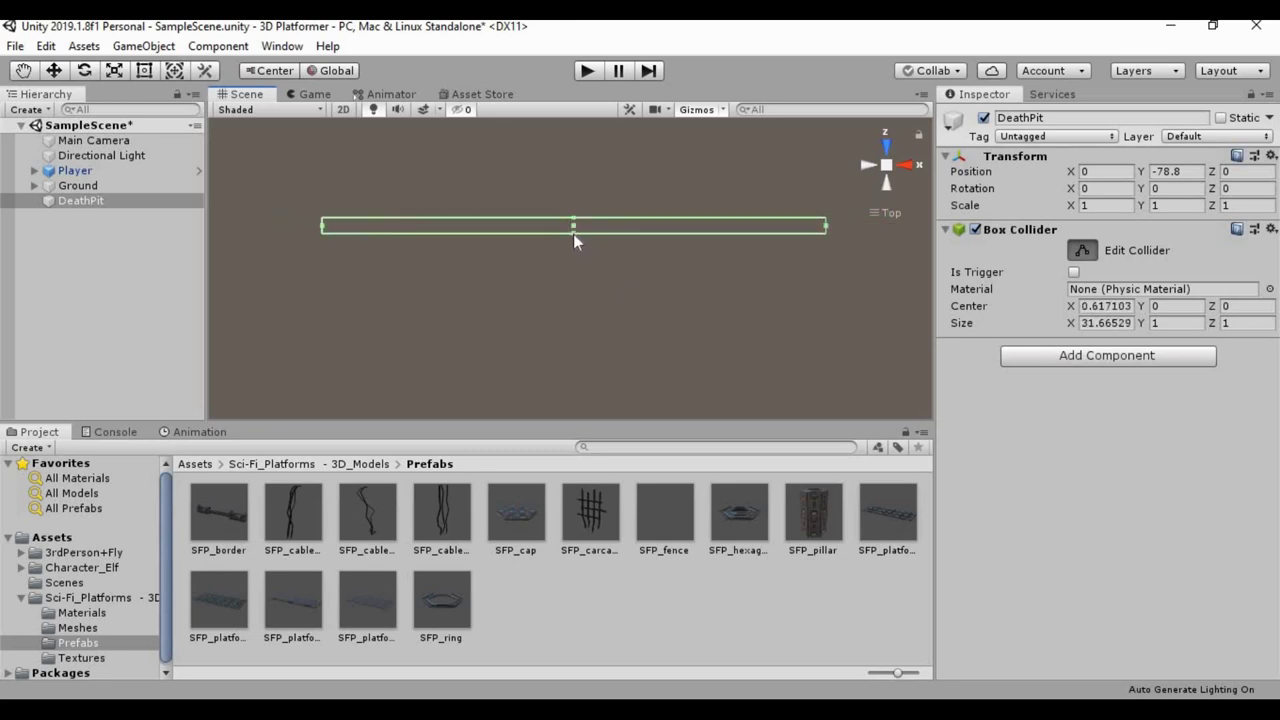
{"action": "left_click_drag", "start_coordinate": [573, 233], "coordinate": [575, 371]}
{"action": "left_click_drag", "start_coordinate": [572, 222], "coordinate": [600, 40]}
Step: Widen the collider further right and extend its bottom edge further down
{"action": "scroll", "coordinate": [614, 245], "scroll_direction": "down", "scroll_amount": 3}
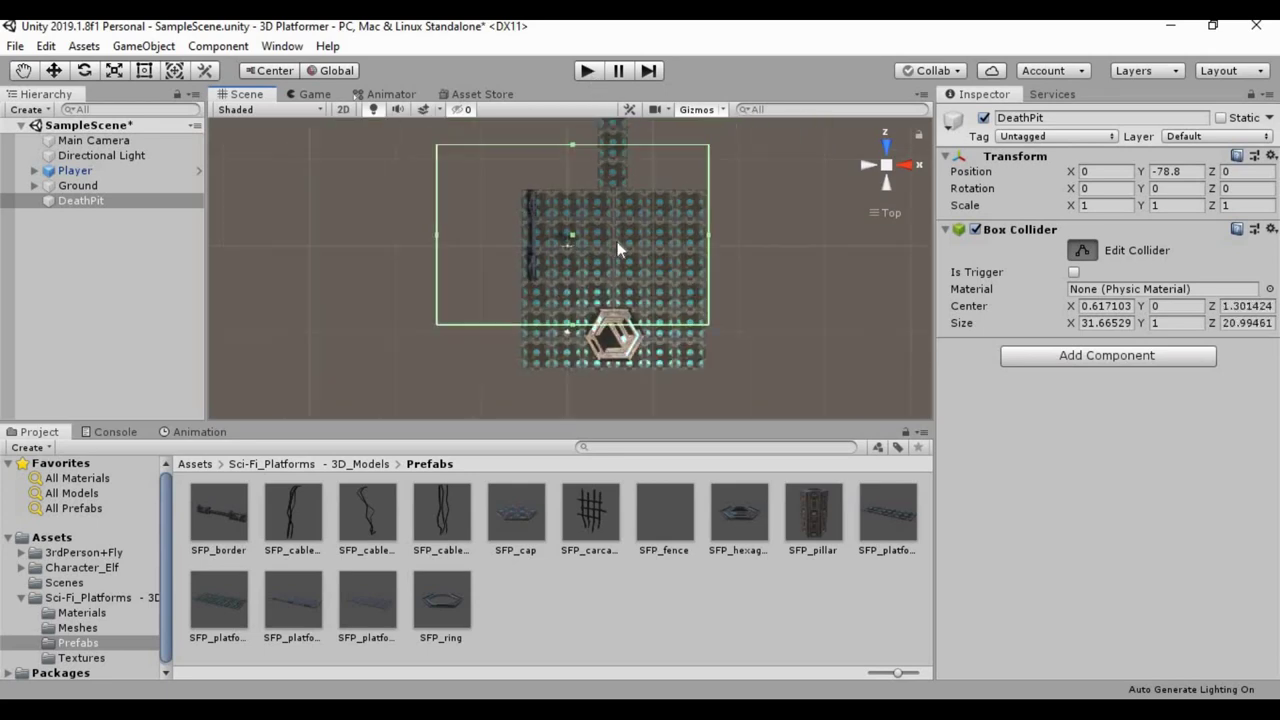
{"action": "left_click_drag", "start_coordinate": [691, 238], "coordinate": [789, 272]}
{"action": "scroll", "coordinate": [617, 328], "scroll_direction": "down", "scroll_amount": 1}
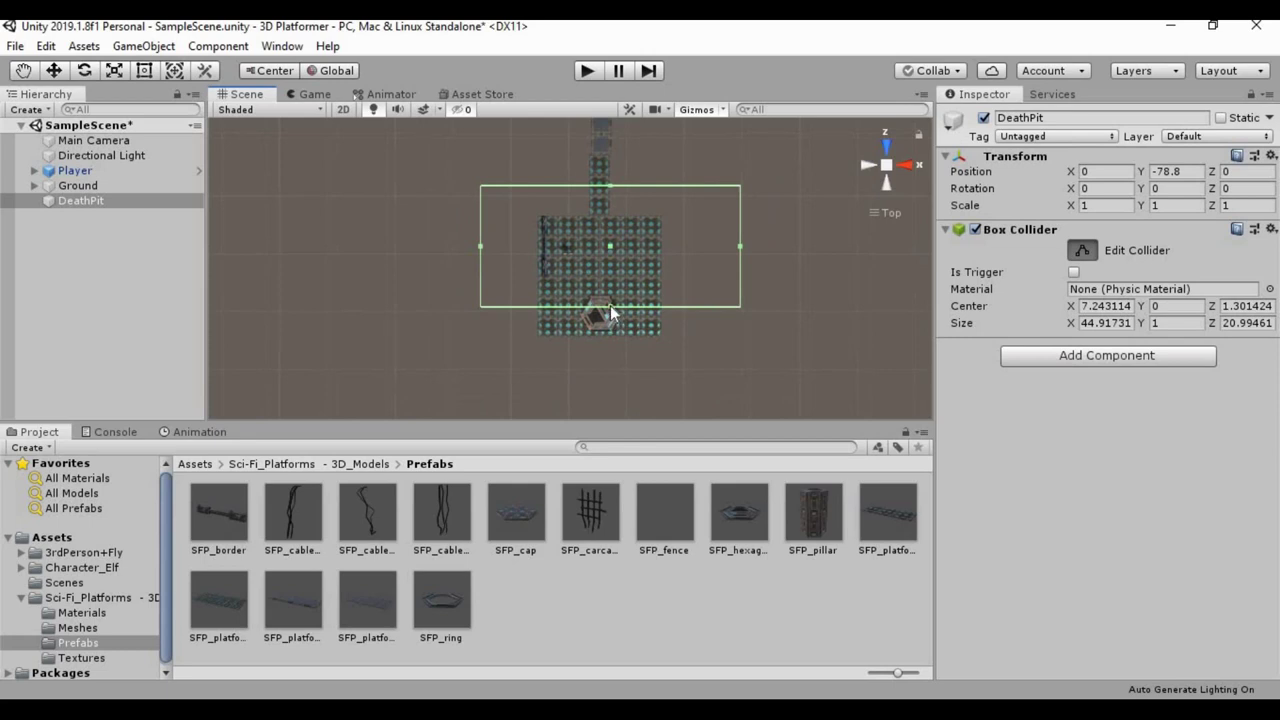
{"action": "left_click_drag", "start_coordinate": [610, 306], "coordinate": [614, 428]}
{"action": "scroll", "coordinate": [669, 286], "scroll_direction": "down", "scroll_amount": 1}
{"action": "middle_click_drag", "start_coordinate": [671, 278], "coordinate": [671, 206]}
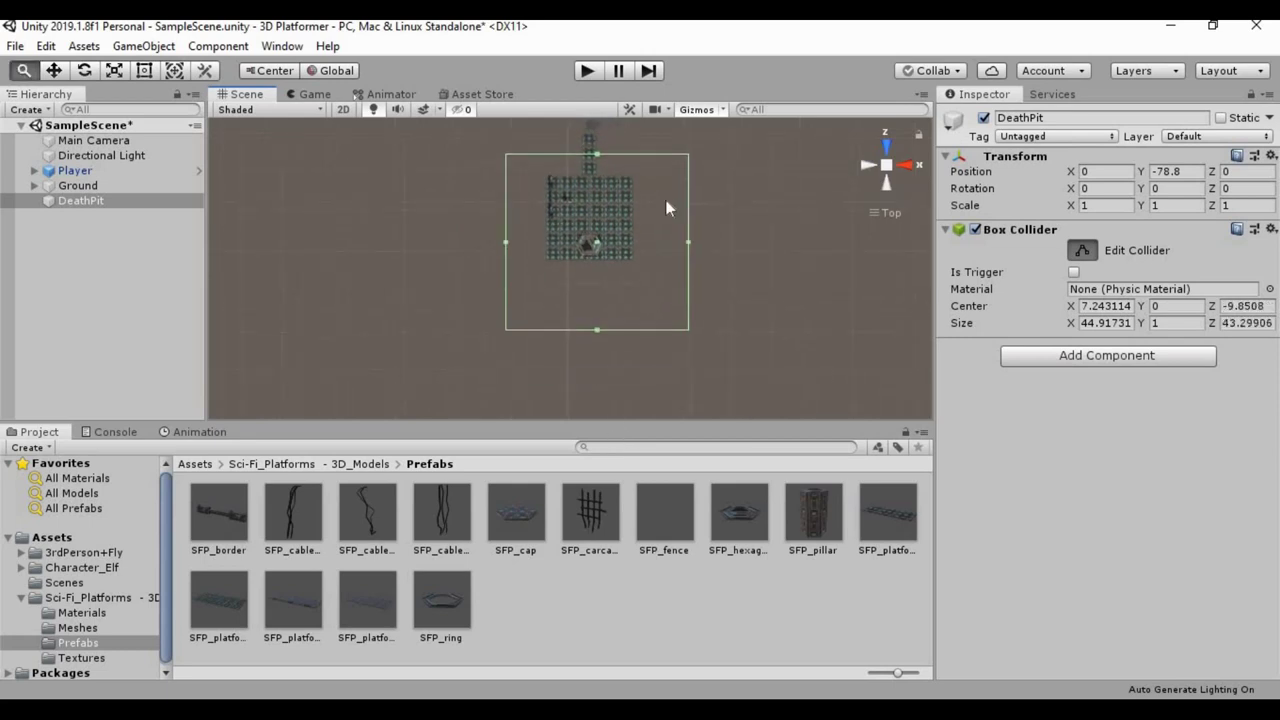
{"action": "scroll", "coordinate": [591, 310], "scroll_direction": "down", "scroll_amount": 1}
{"action": "left_click_drag", "start_coordinate": [594, 310], "coordinate": [594, 322]}
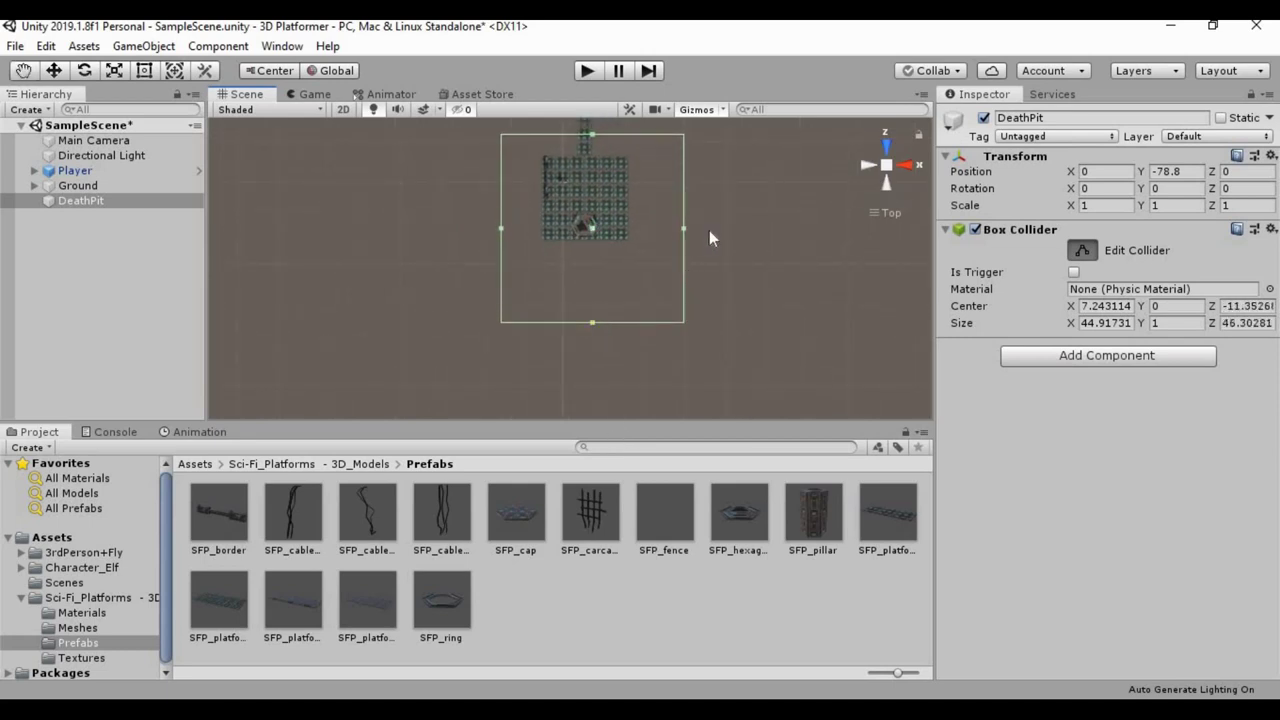
{"action": "left_click_drag", "start_coordinate": [684, 228], "coordinate": [744, 252]}
{"action": "scroll", "coordinate": [602, 236], "scroll_direction": "down", "scroll_amount": 1}
{"action": "scroll", "coordinate": [602, 236], "scroll_direction": "down", "scroll_amount": 1}
Step: Stretch the collider edges until its size is about 108.95 by 125.28 units
{"action": "middle_click_drag", "start_coordinate": [606, 251], "coordinate": [601, 281]}
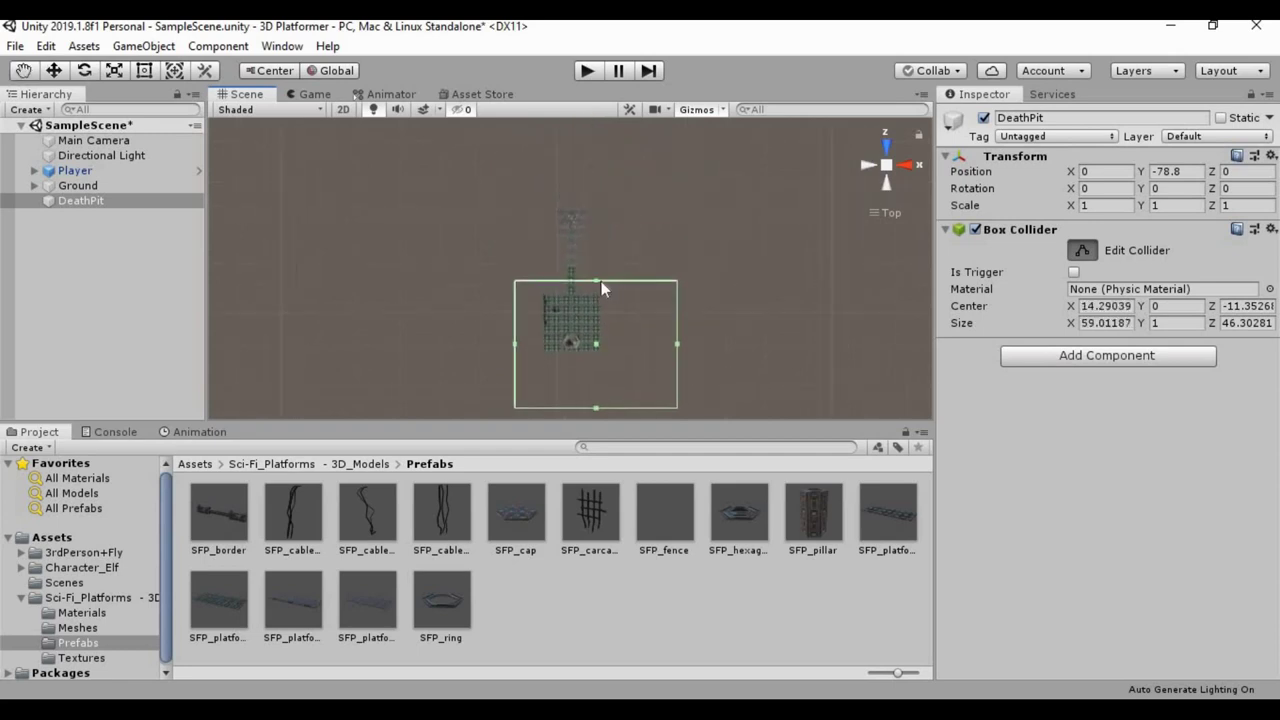
{"action": "left_click_drag", "start_coordinate": [595, 283], "coordinate": [576, 148]}
{"action": "left_click_drag", "start_coordinate": [514, 278], "coordinate": [420, 288]}
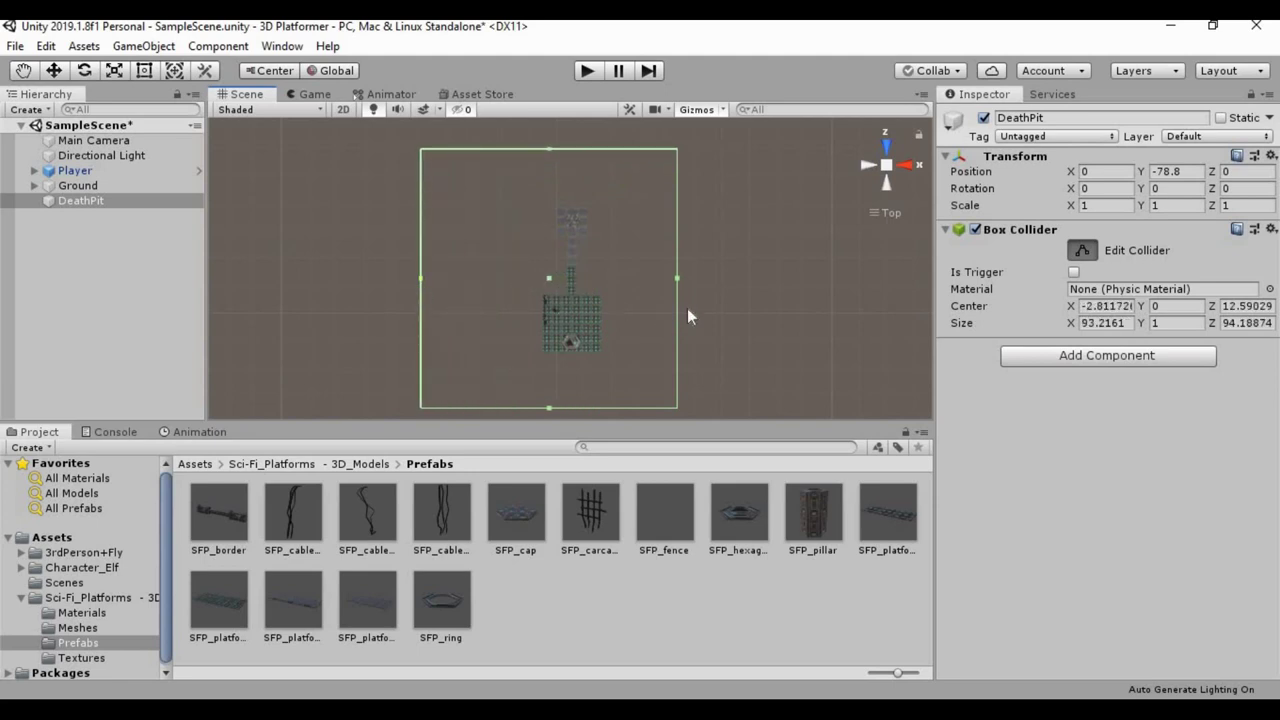
{"action": "left_click_drag", "start_coordinate": [676, 280], "coordinate": [721, 290]}
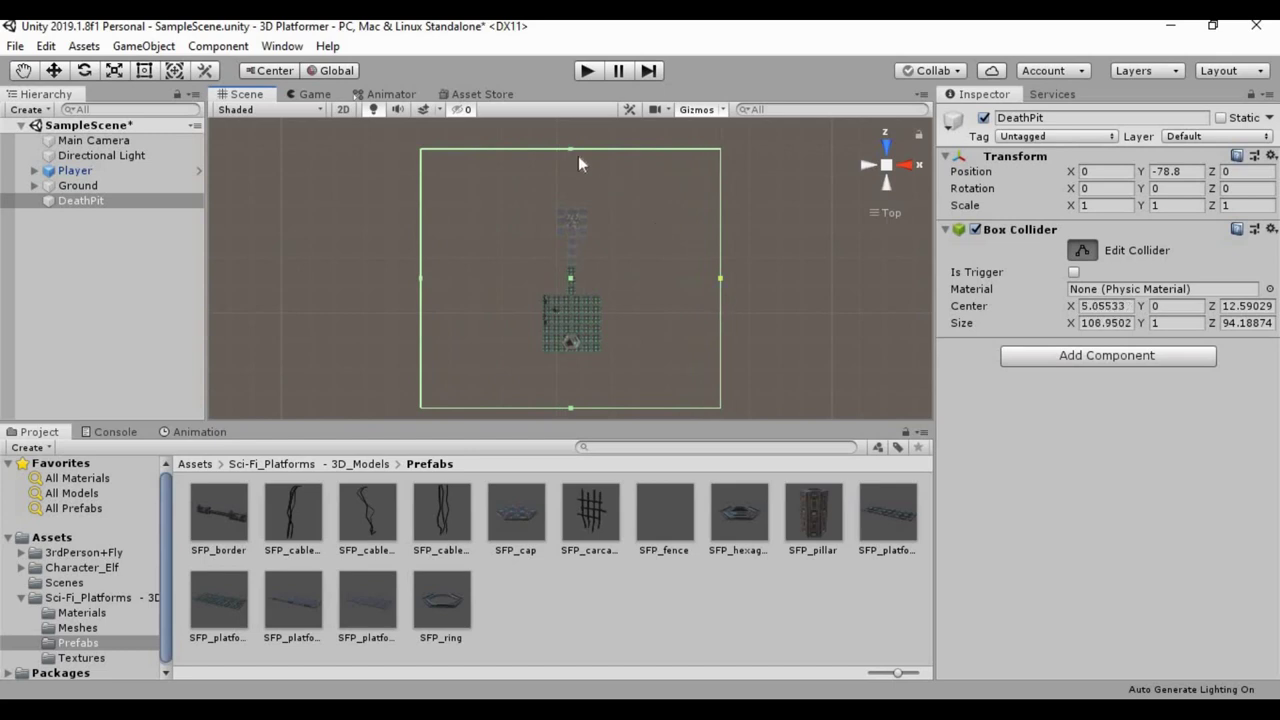
{"action": "left_click_drag", "start_coordinate": [570, 144], "coordinate": [572, 108]}
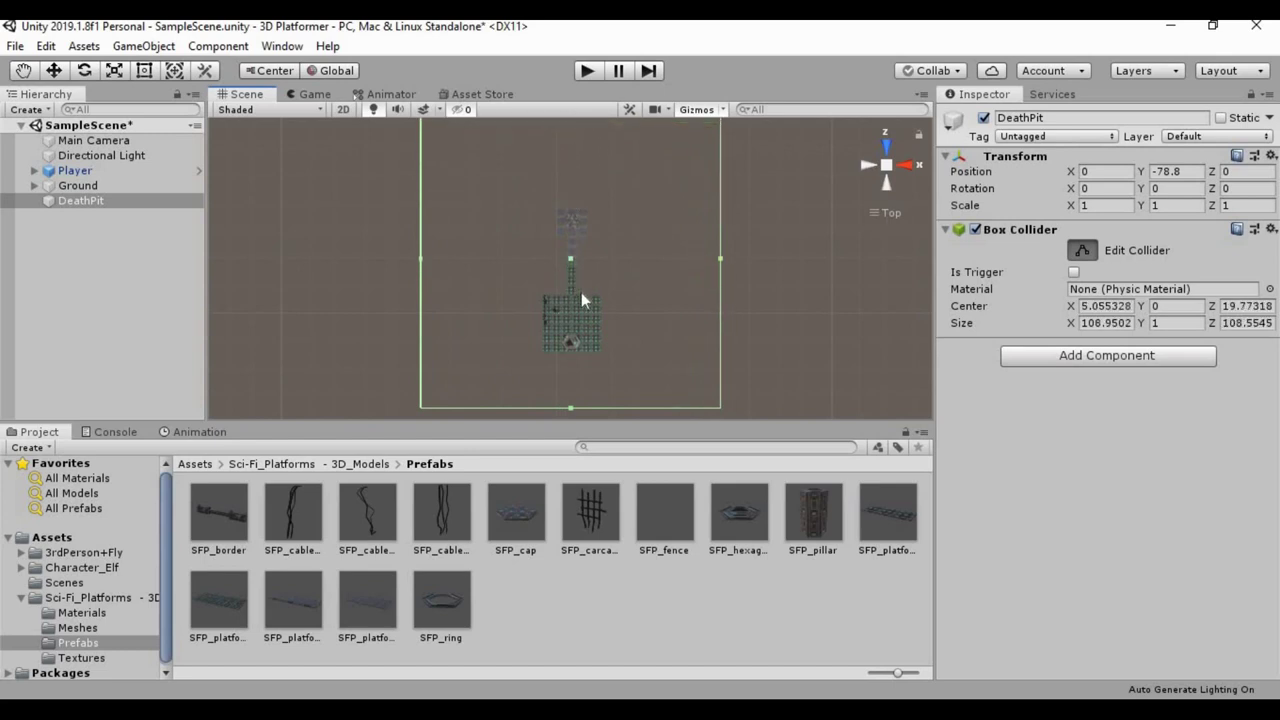
{"action": "scroll", "coordinate": [587, 307], "scroll_direction": "down", "scroll_amount": 2}
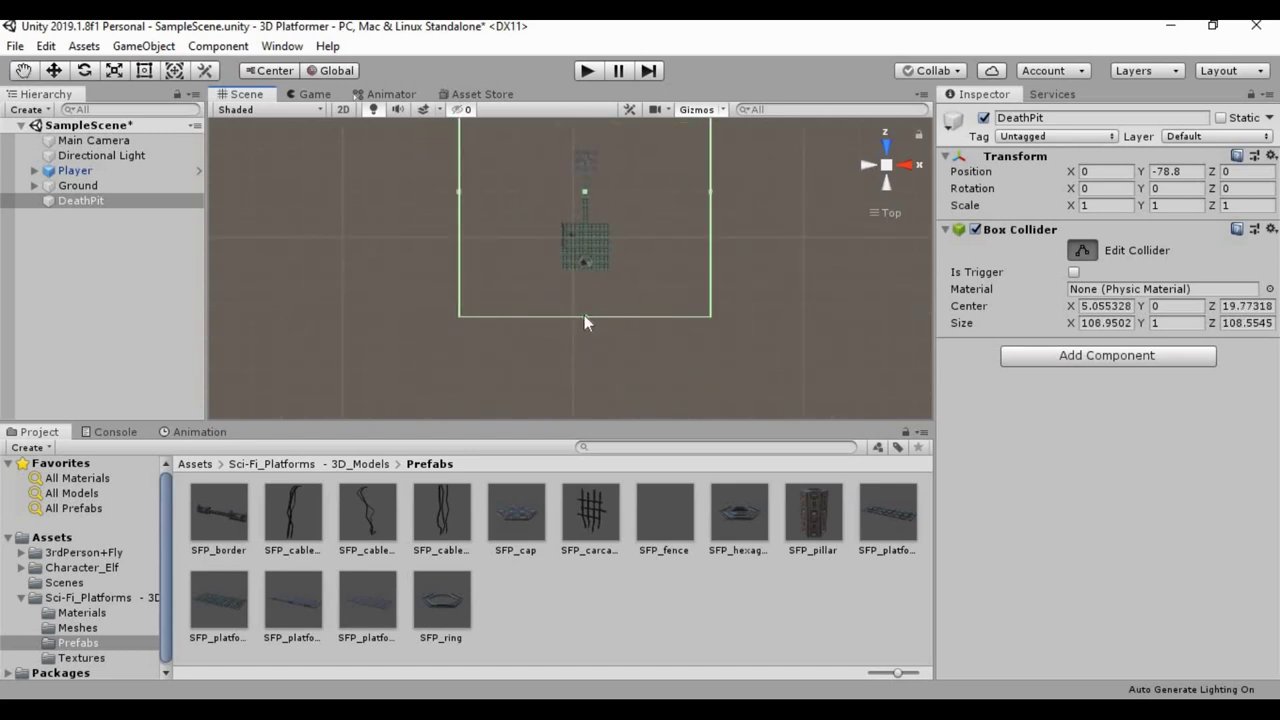
{"action": "left_click_drag", "start_coordinate": [584, 317], "coordinate": [595, 357]}
{"action": "scroll", "coordinate": [603, 245], "scroll_direction": "up", "scroll_amount": 1}
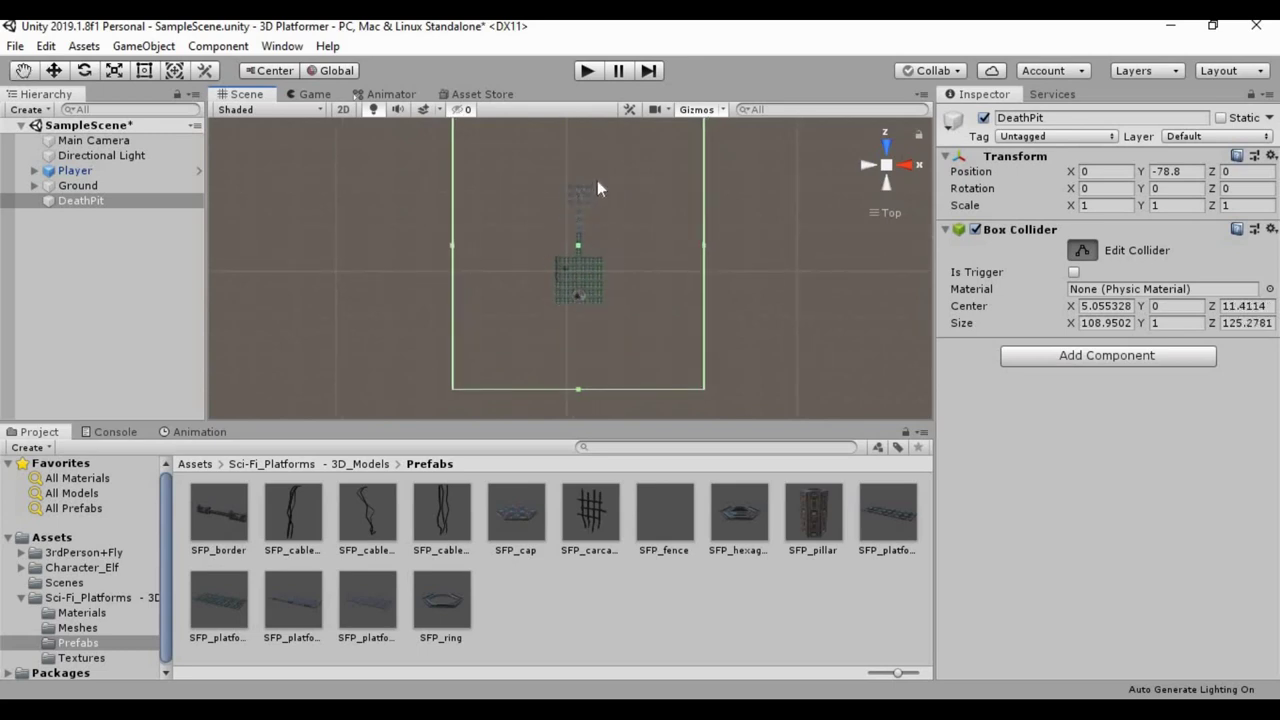
{"action": "scroll", "coordinate": [600, 190], "scroll_direction": "down", "scroll_amount": 1}
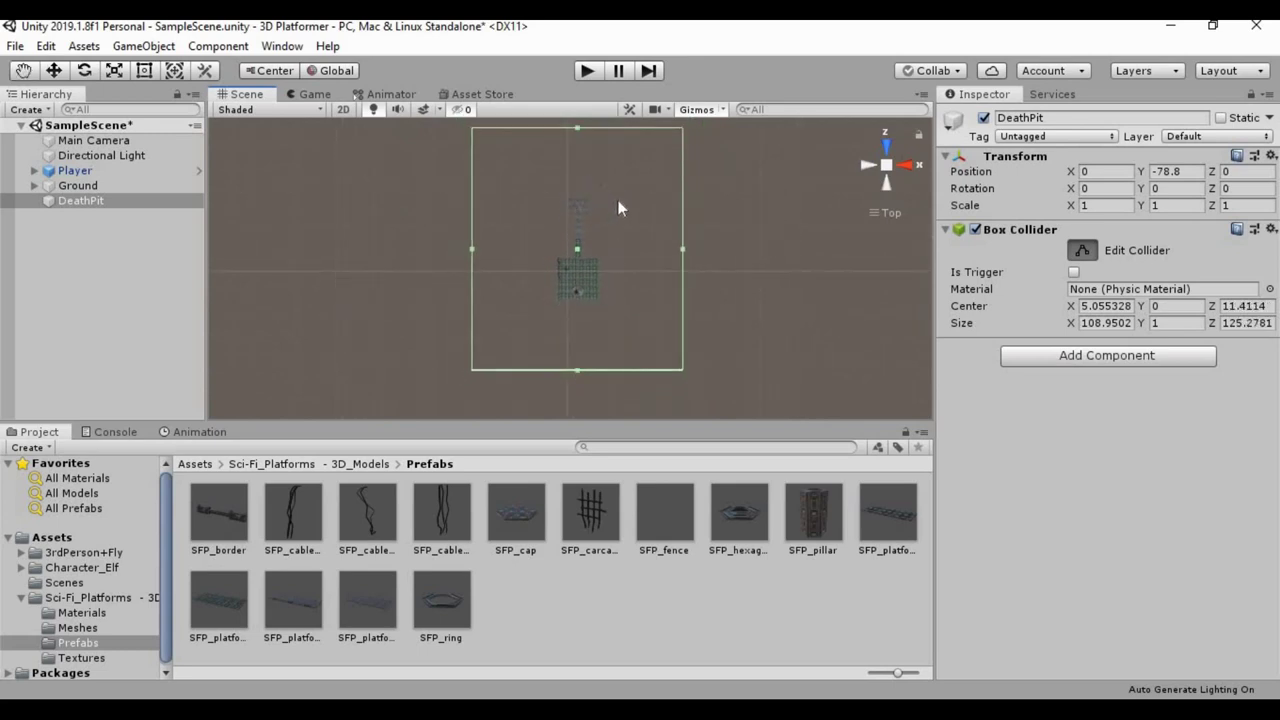
Step: From the Right view, extend the collider downward to Size Y 26.63 with Center Y -12.82
{"action": "left_click", "coordinate": [905, 167]}
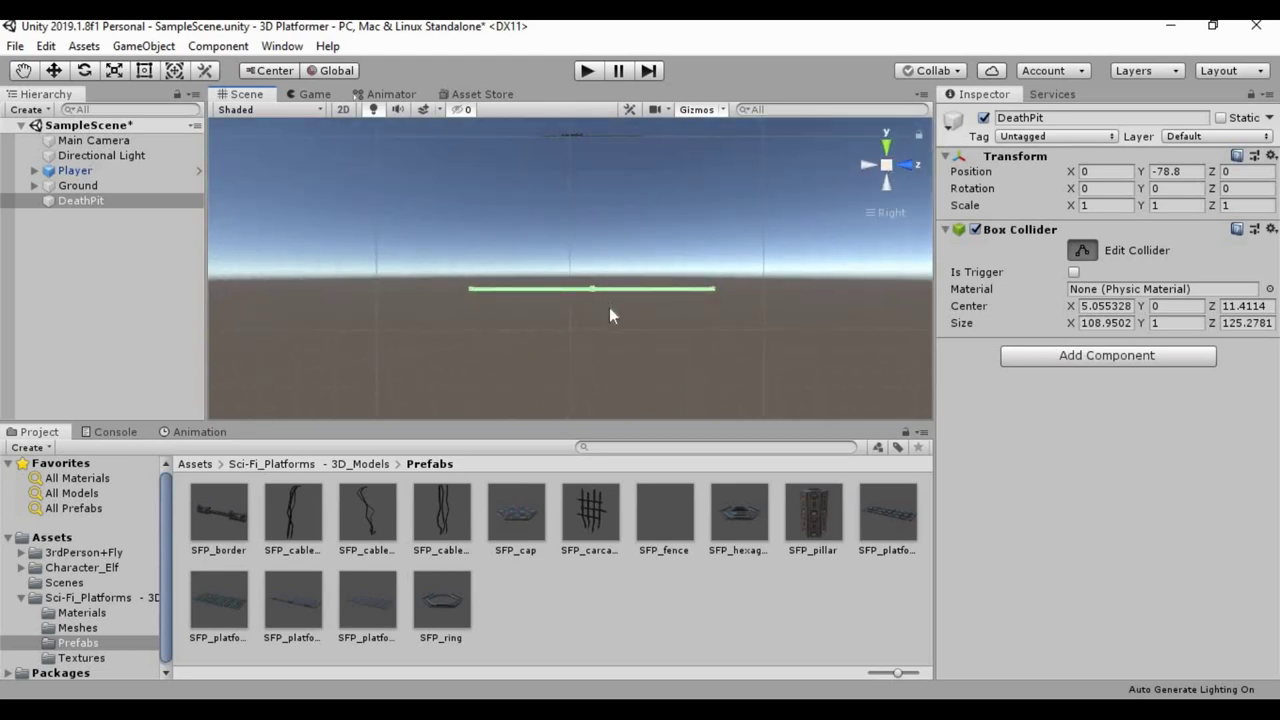
{"action": "scroll", "coordinate": [609, 310], "scroll_direction": "up", "scroll_amount": 5}
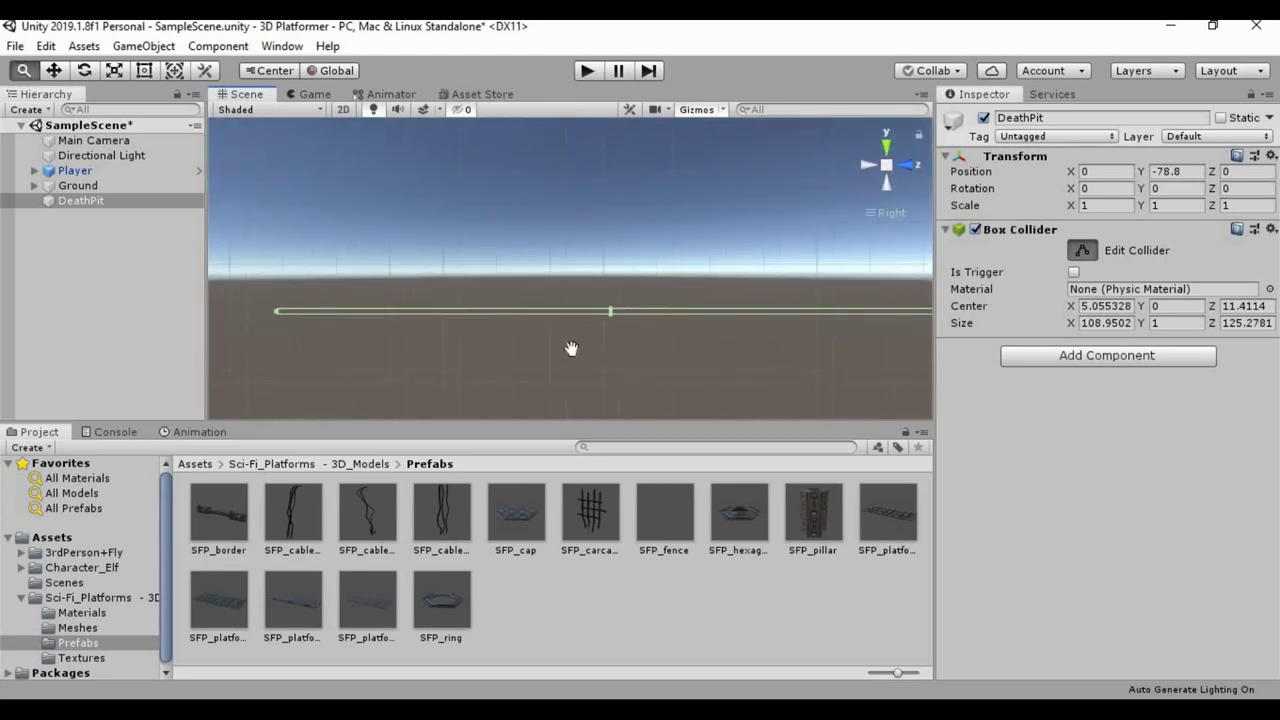
{"action": "scroll", "coordinate": [571, 348], "scroll_direction": "down", "scroll_amount": 1}
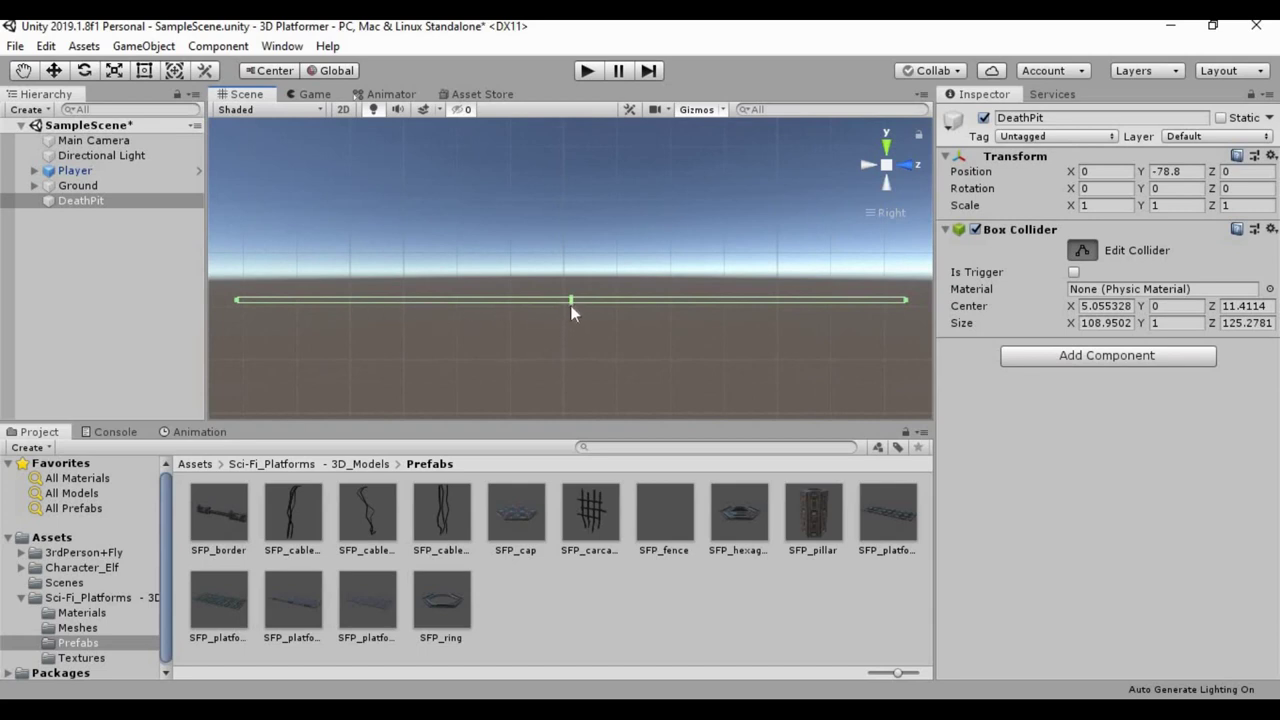
{"action": "left_click_drag", "start_coordinate": [570, 300], "coordinate": [578, 374]}
{"action": "scroll", "coordinate": [581, 314], "scroll_direction": "down", "scroll_amount": 2}
{"action": "middle_click_drag", "start_coordinate": [581, 314], "coordinate": [589, 257]}
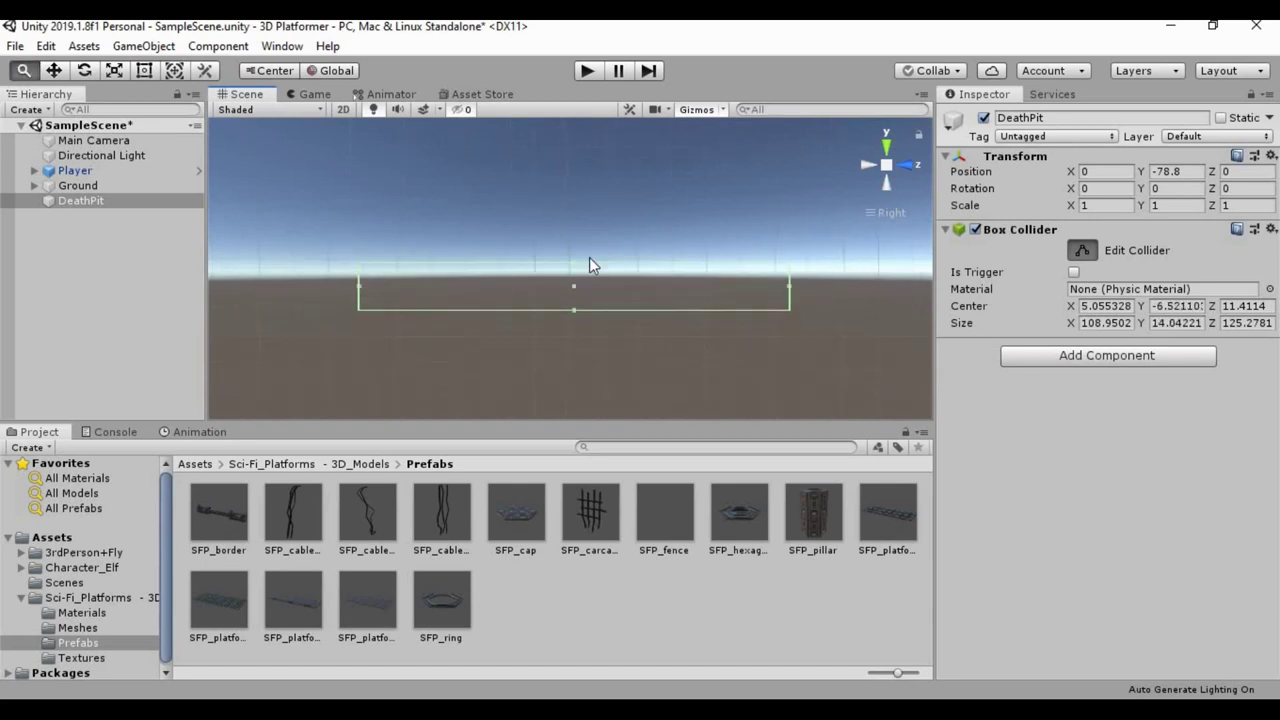
{"action": "left_click_drag", "start_coordinate": [580, 280], "coordinate": [583, 325]}
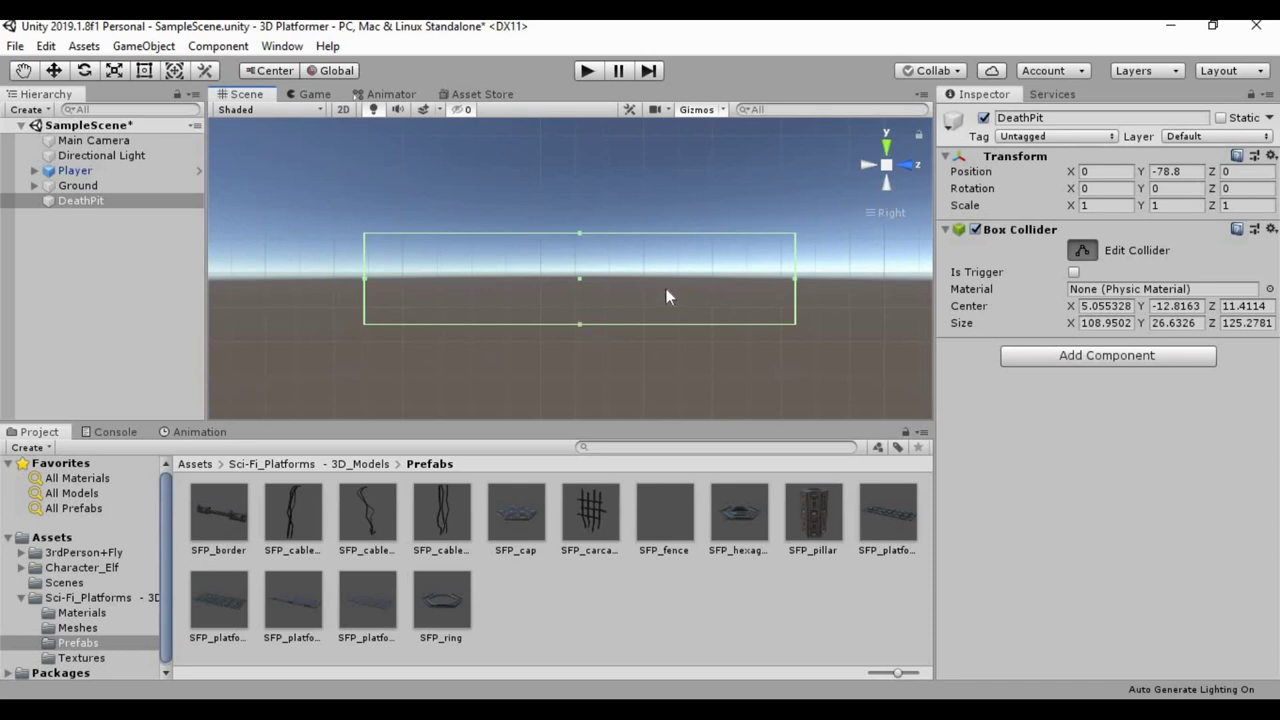
{"action": "scroll", "coordinate": [667, 325], "scroll_direction": "down", "scroll_amount": 5}
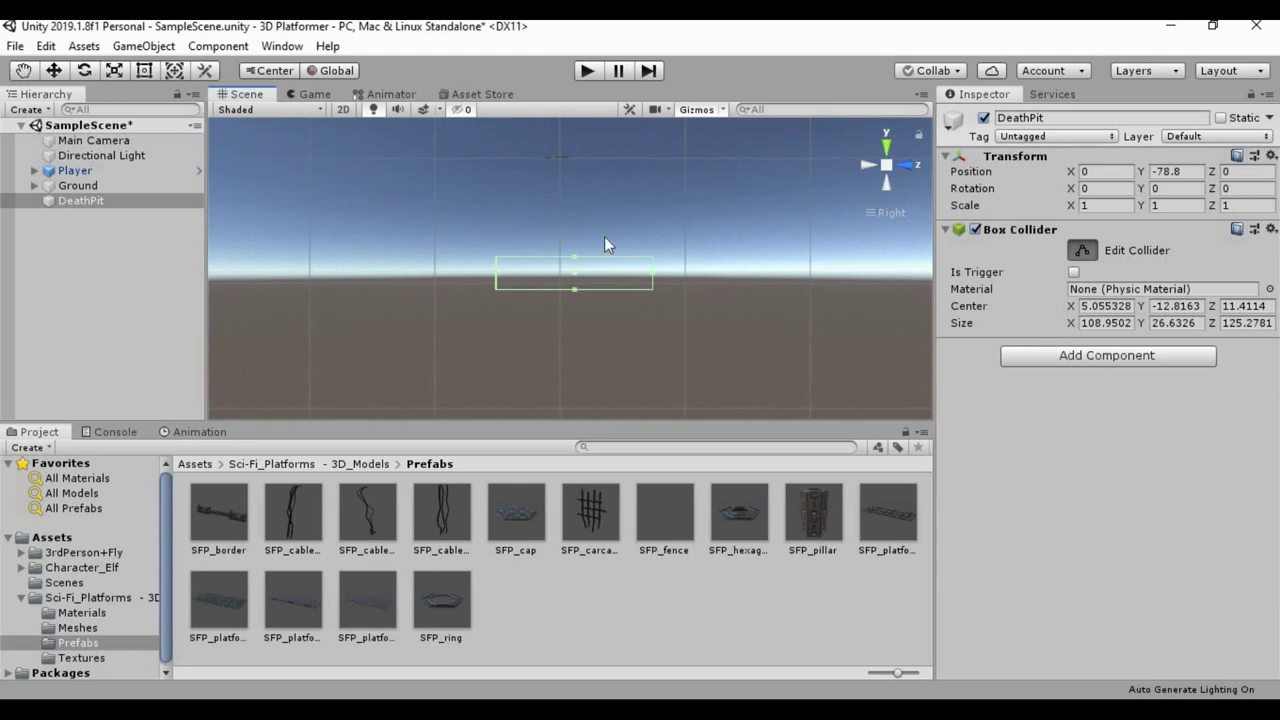
Step: Enable Is Trigger on DeathPit's Box Collider
{"action": "left_click", "coordinate": [1074, 272]}
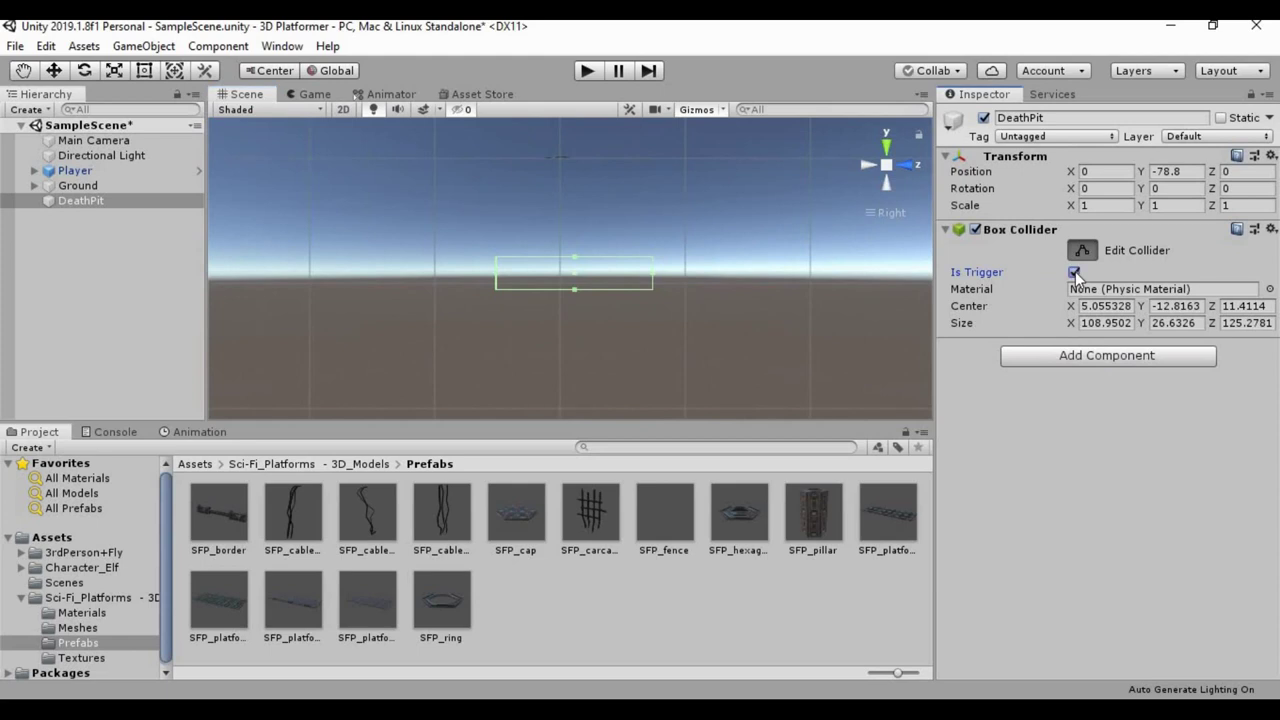
{"action": "left_click", "coordinate": [1075, 273]}
{"action": "left_click", "coordinate": [1073, 271]}
{"action": "scroll", "coordinate": [562, 242], "scroll_direction": "down", "scroll_amount": 2}
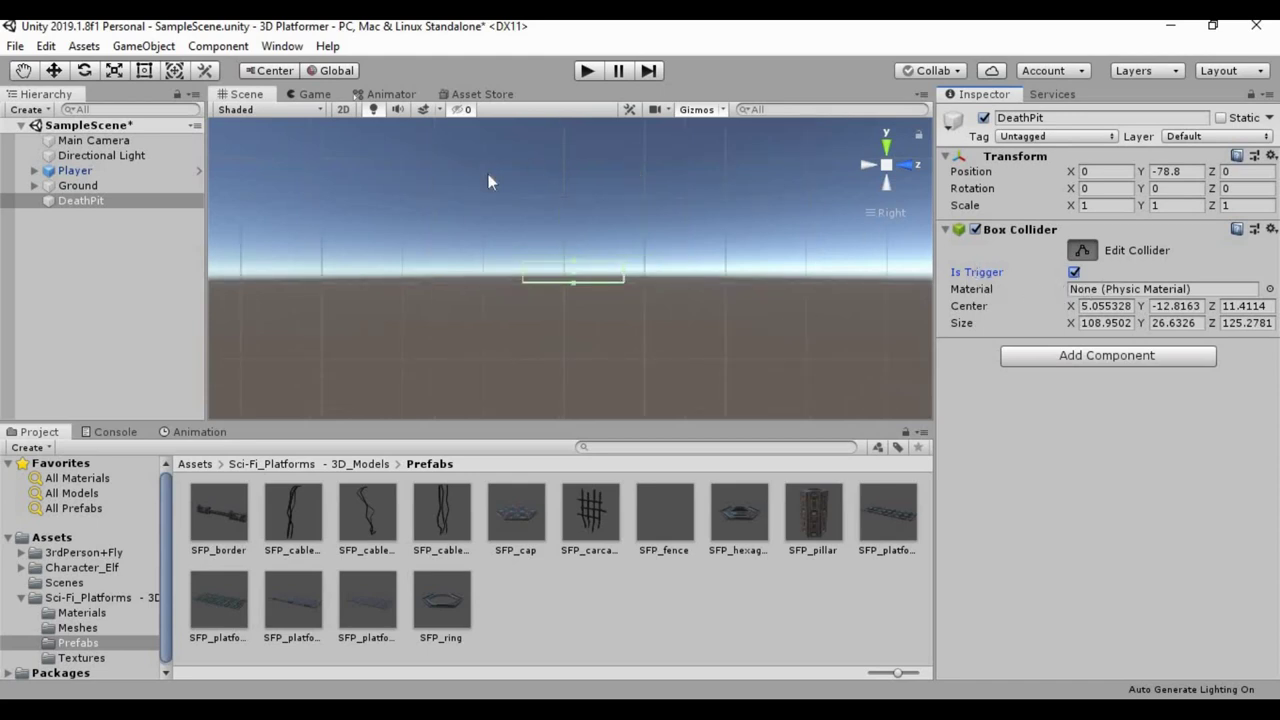
{"action": "scroll", "coordinate": [555, 245], "scroll_direction": "up", "scroll_amount": 2}
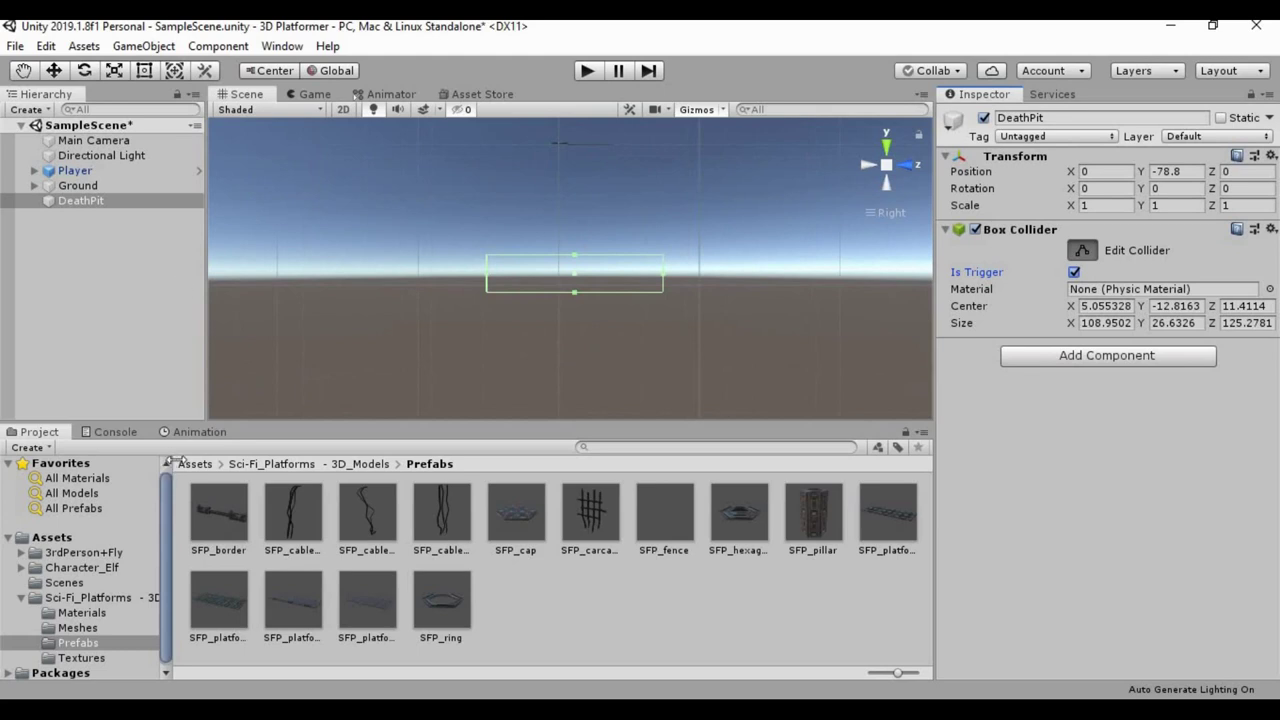
Step: Create a new C# script in the top-level Assets folder
{"action": "left_click", "coordinate": [20, 598]}
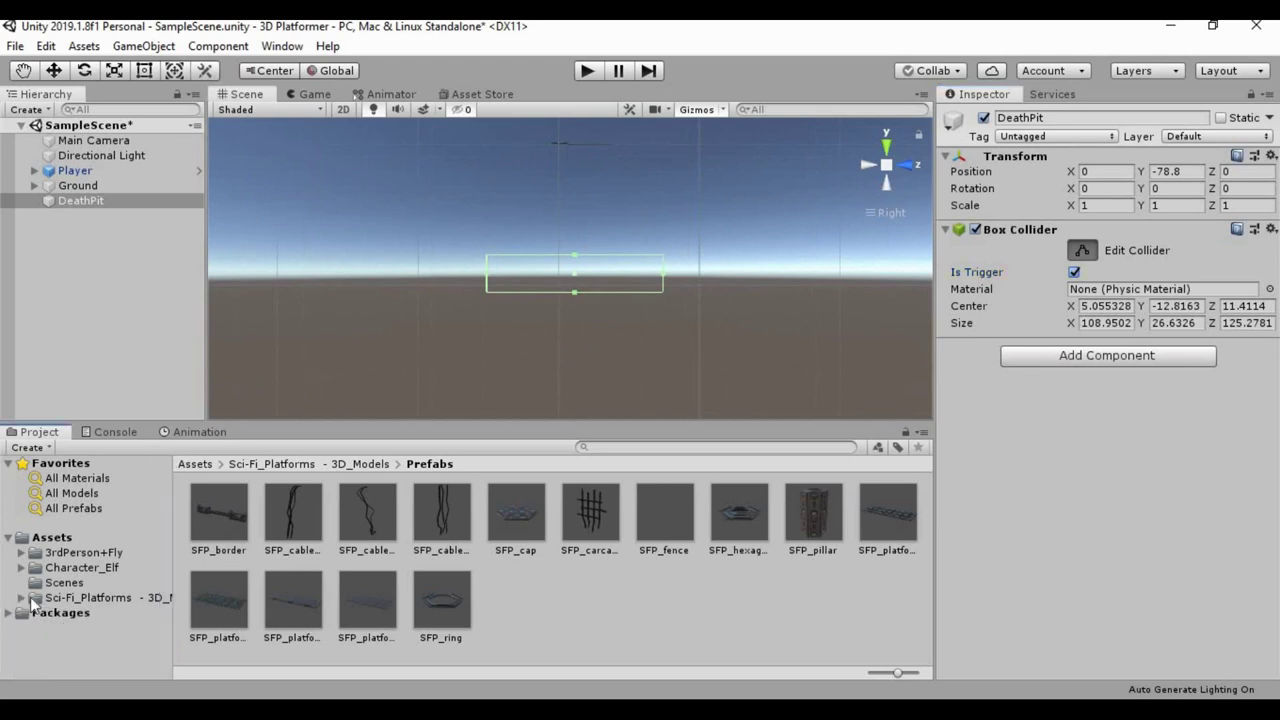
{"action": "left_click", "coordinate": [55, 538]}
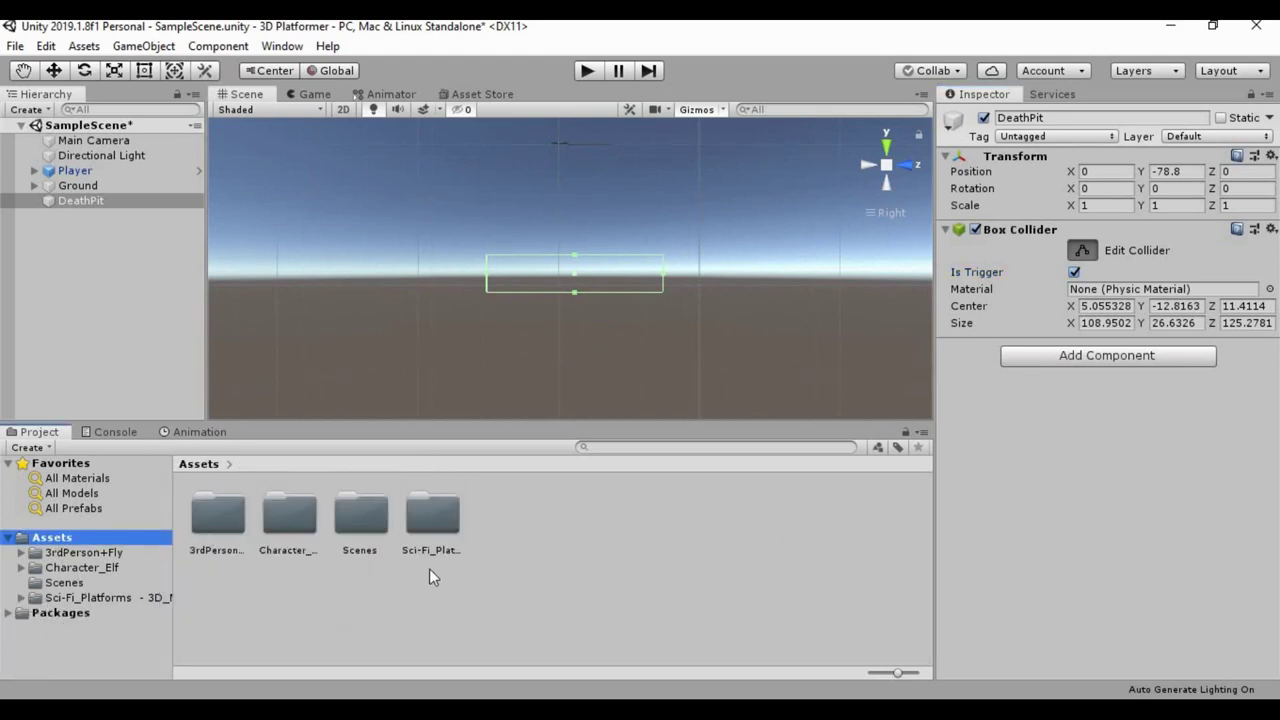
{"action": "right_click", "coordinate": [587, 537]}
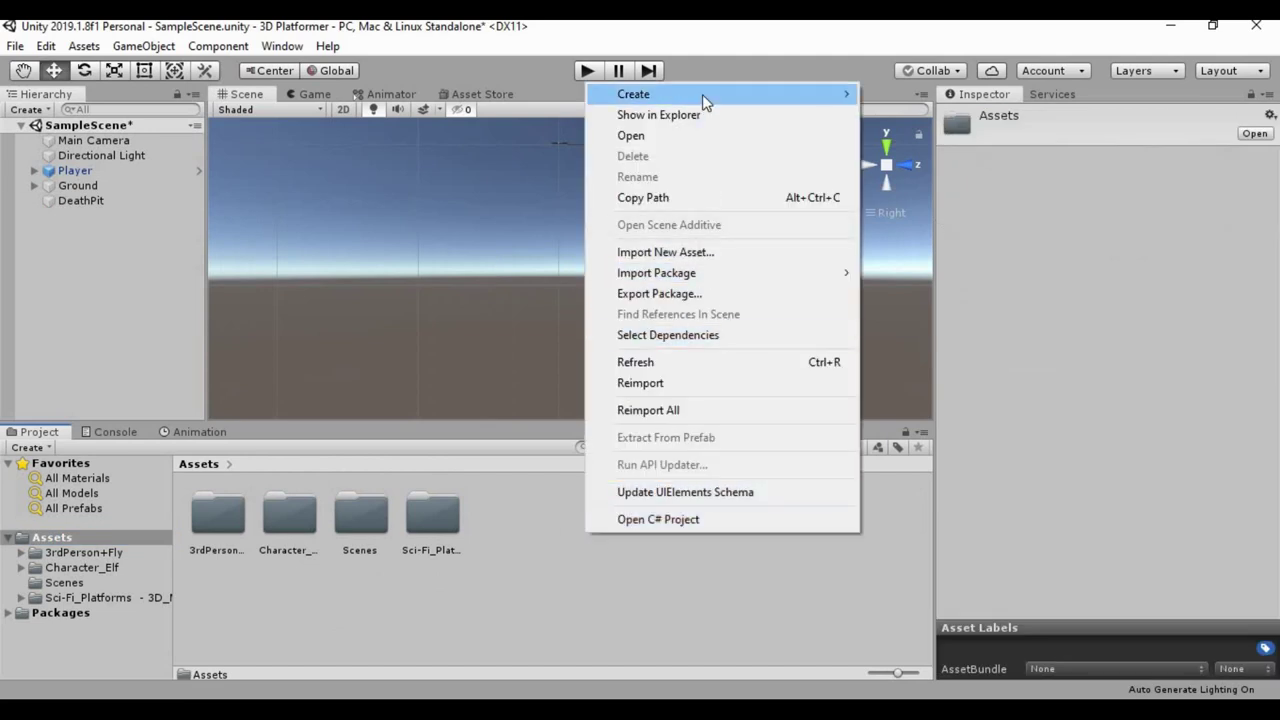
{"action": "mouse_move", "coordinate": [702, 94]}
{"action": "left_click_drag", "start_coordinate": [940, 90], "coordinate": [945, 94]}
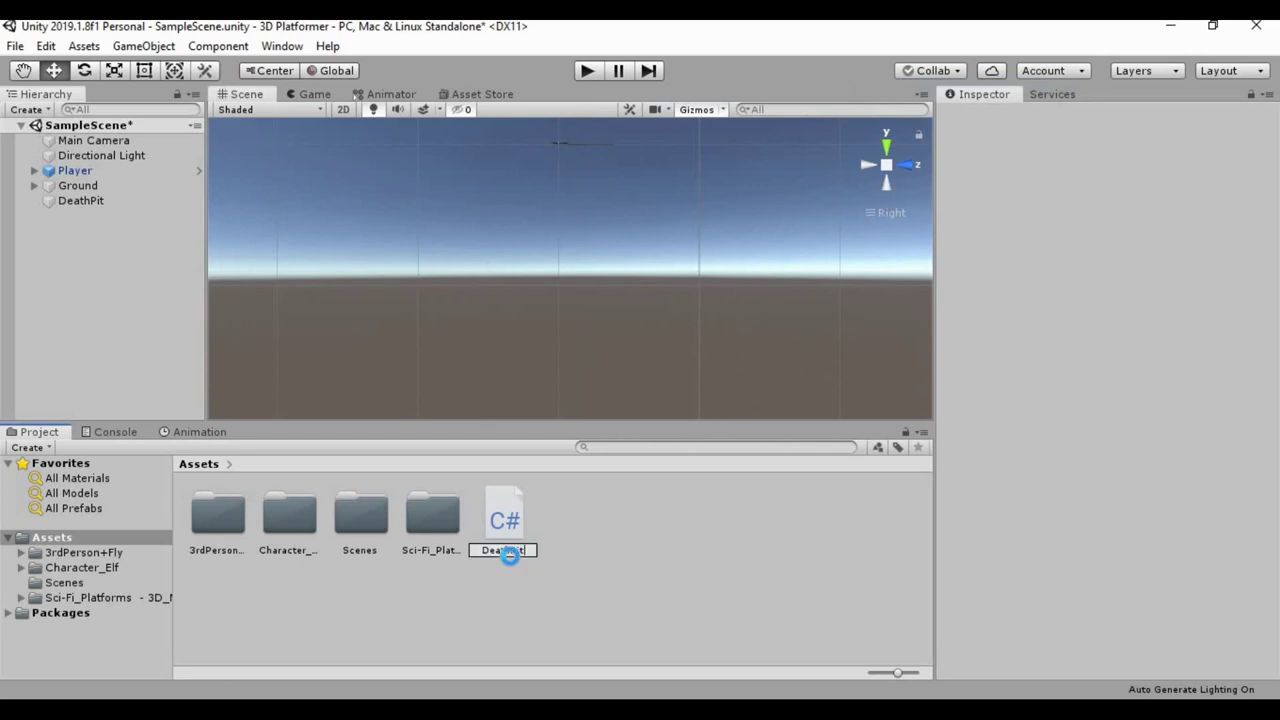
Step: Name the script DeathPit, attach it to the DeathPit object, and open it in Visual Studio
{"action": "key", "text": "Return"}
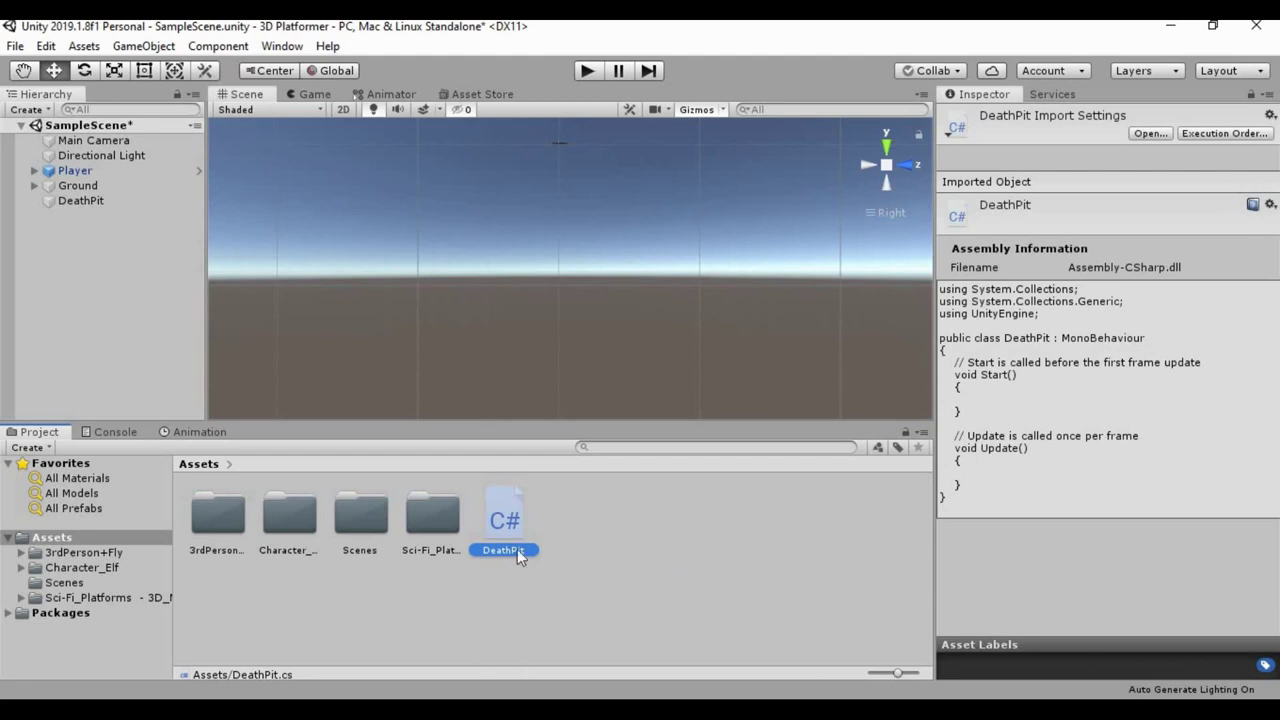
{"action": "left_click_drag", "start_coordinate": [498, 528], "coordinate": [68, 204]}
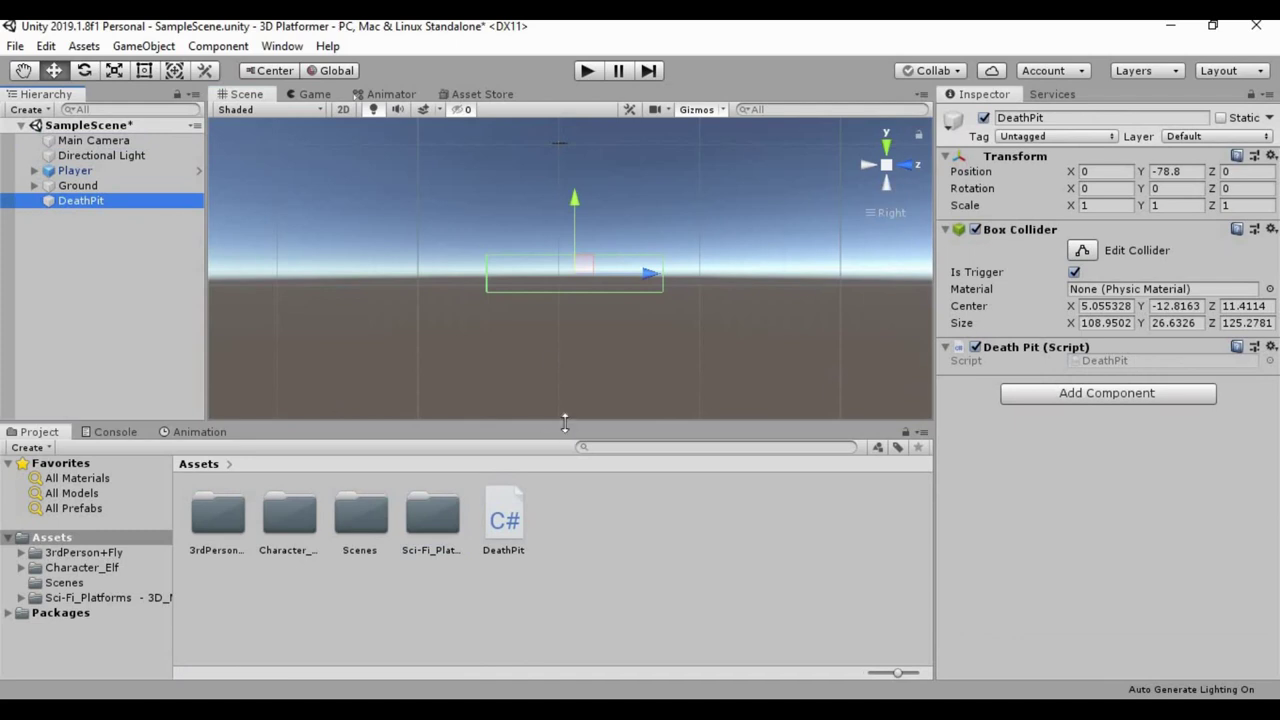
{"action": "double_click", "coordinate": [508, 518]}
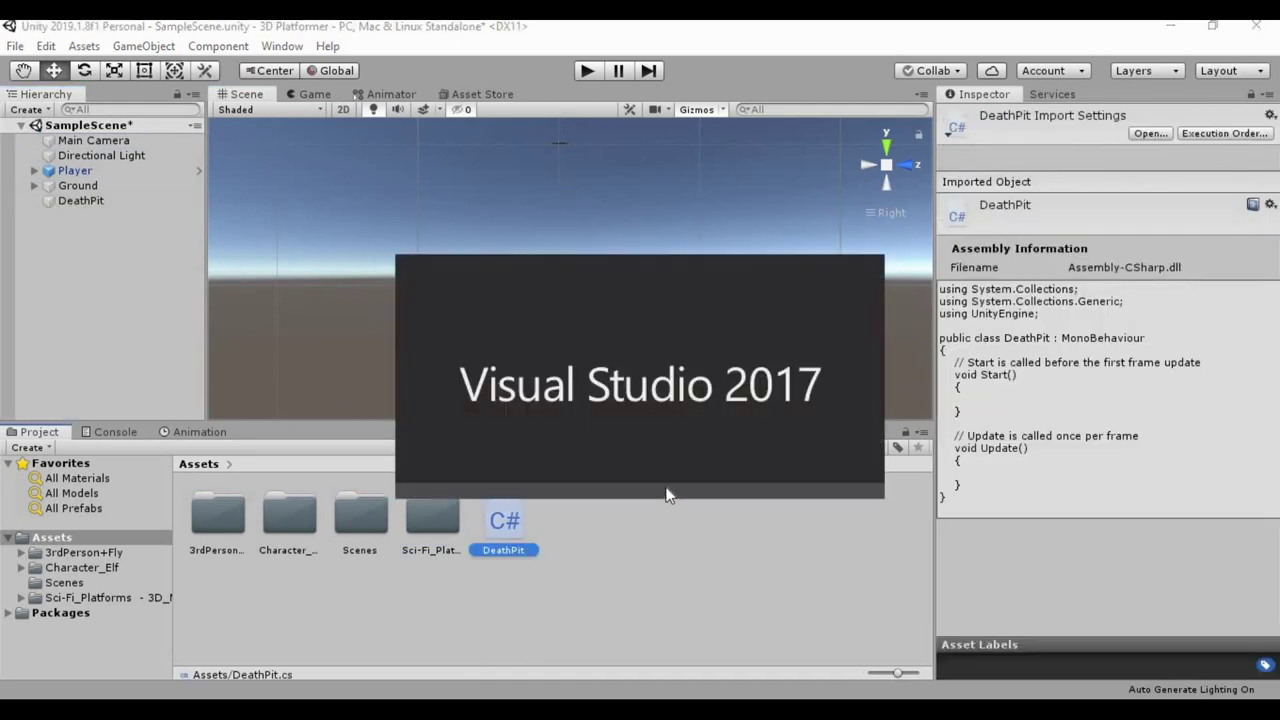
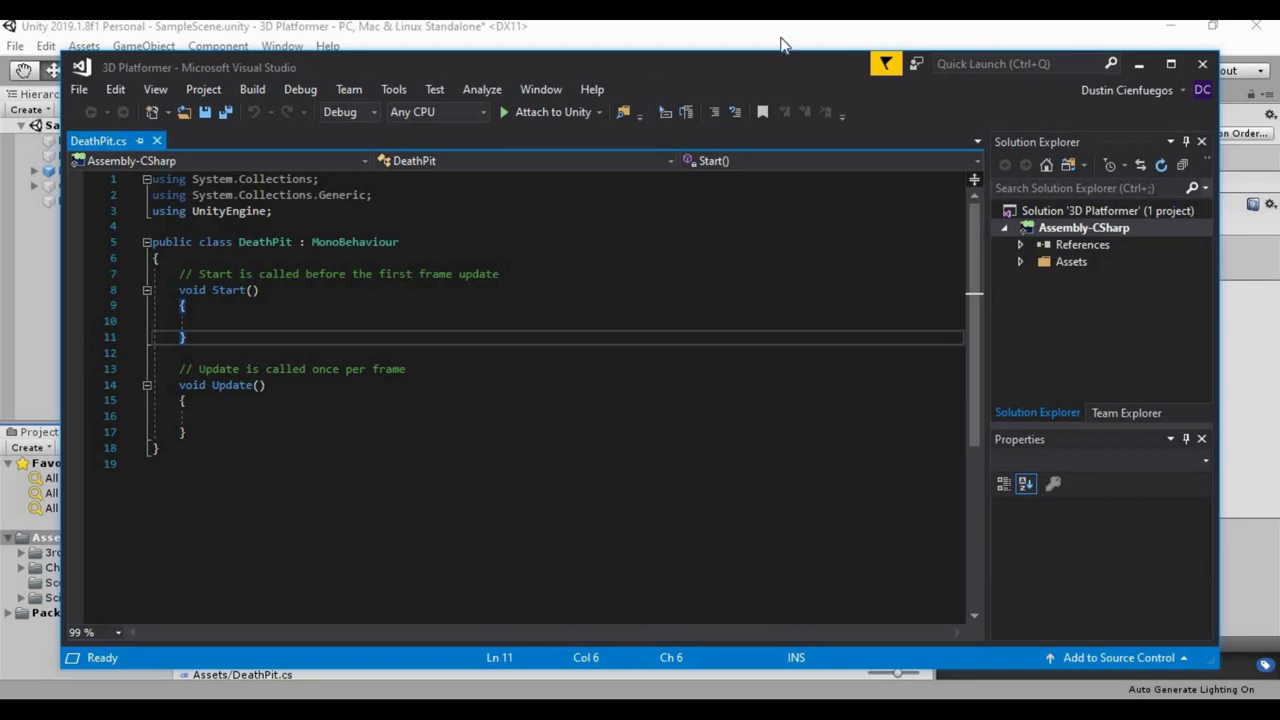
Step: Maximize the Visual Studio window and select DeathPit's default Start() and Update() methods
{"action": "double_click", "coordinate": [613, 67]}
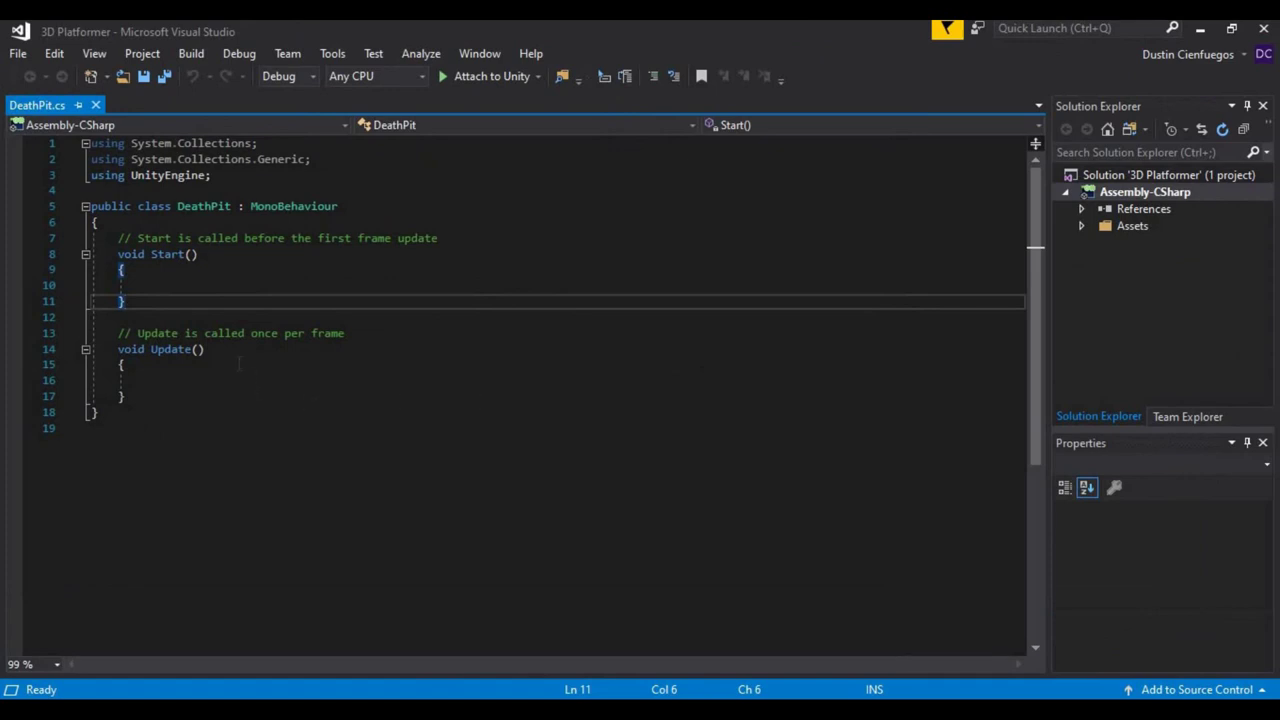
{"action": "left_click_drag", "start_coordinate": [155, 284], "coordinate": [118, 238]}
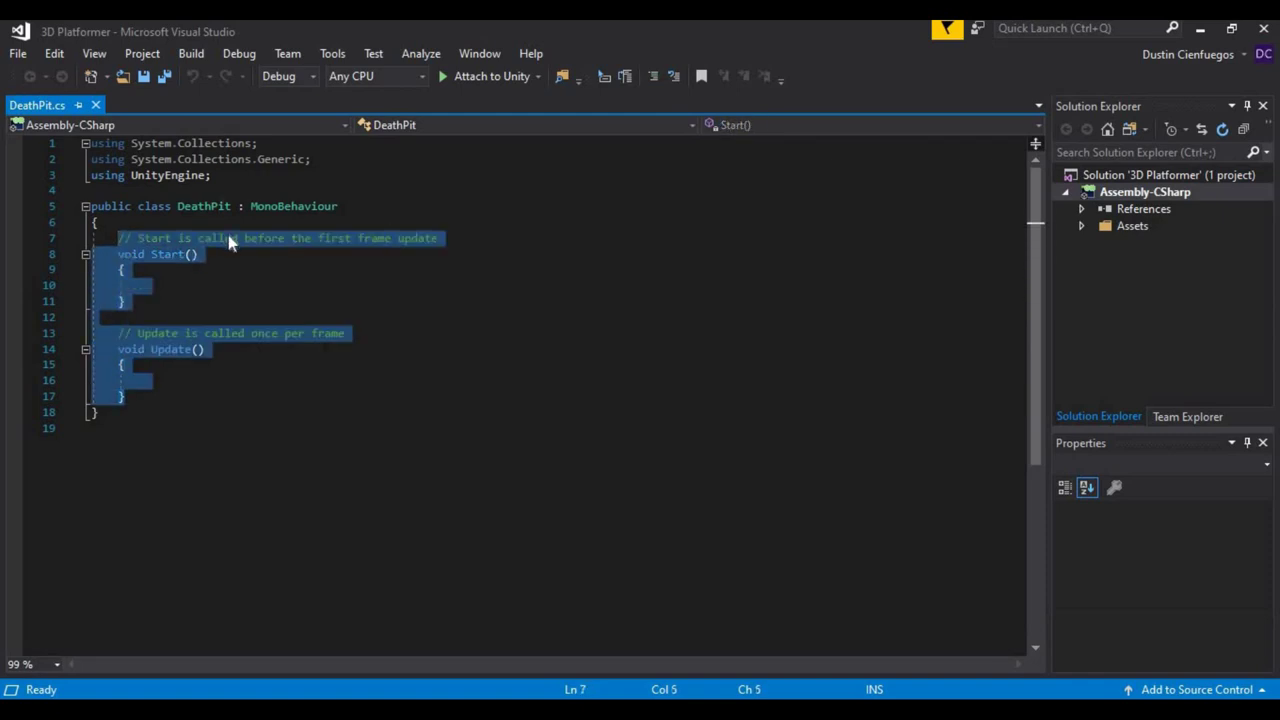
Step: Replace Start and Update with comments '//kill the player' and '//restart the scene', plus blank lines below
{"action": "key", "text": "Delete"}
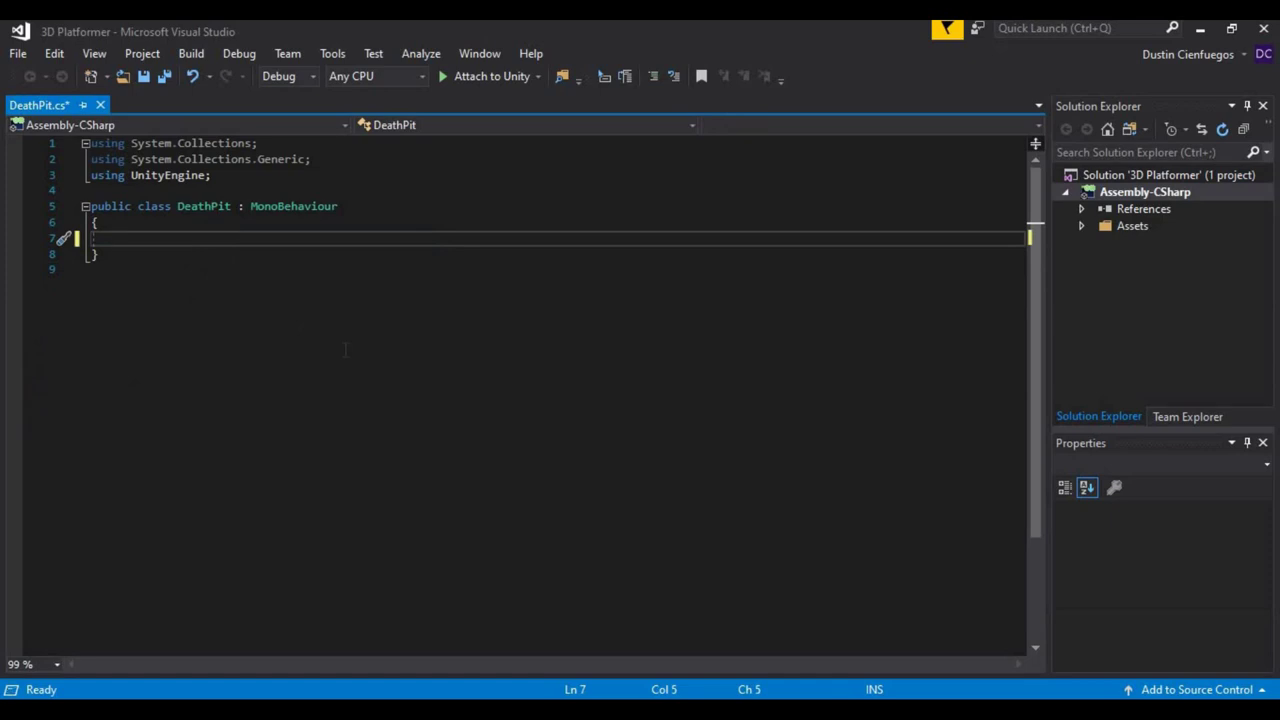
{"action": "type", "text": "//kill the player"}
{"action": "key", "text": "Return"}
{"action": "type", "text": "//"}
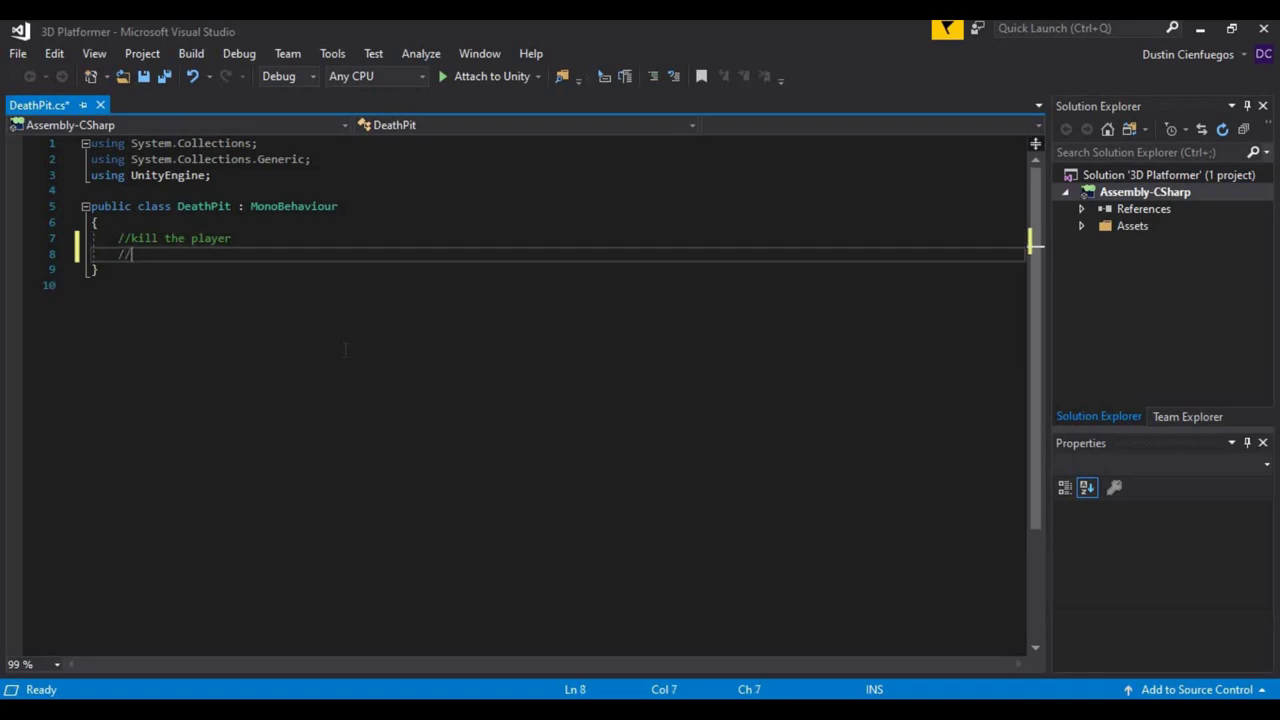
{"action": "type", "text": "restart the scene"}
{"action": "key", "text": "Return"}
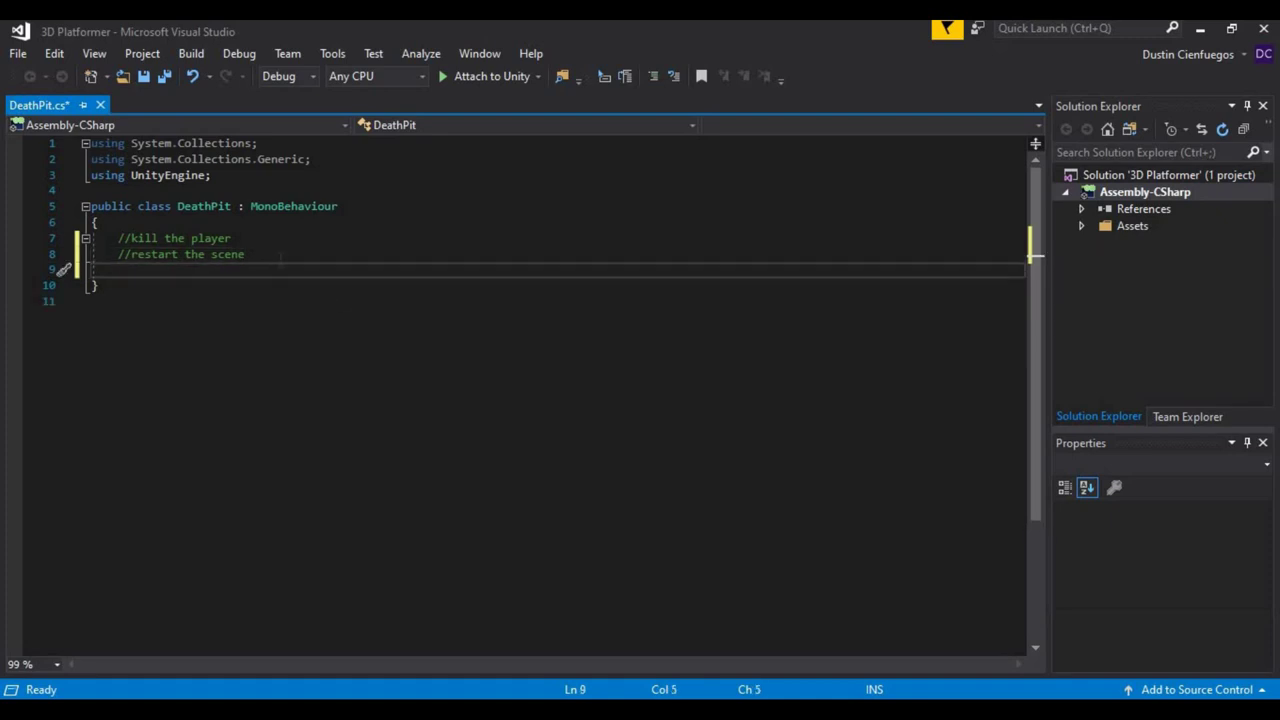
{"action": "key", "text": "shift+Up"}
{"action": "key", "text": "shift+Up"}
{"action": "left_click", "coordinate": [246, 254]}
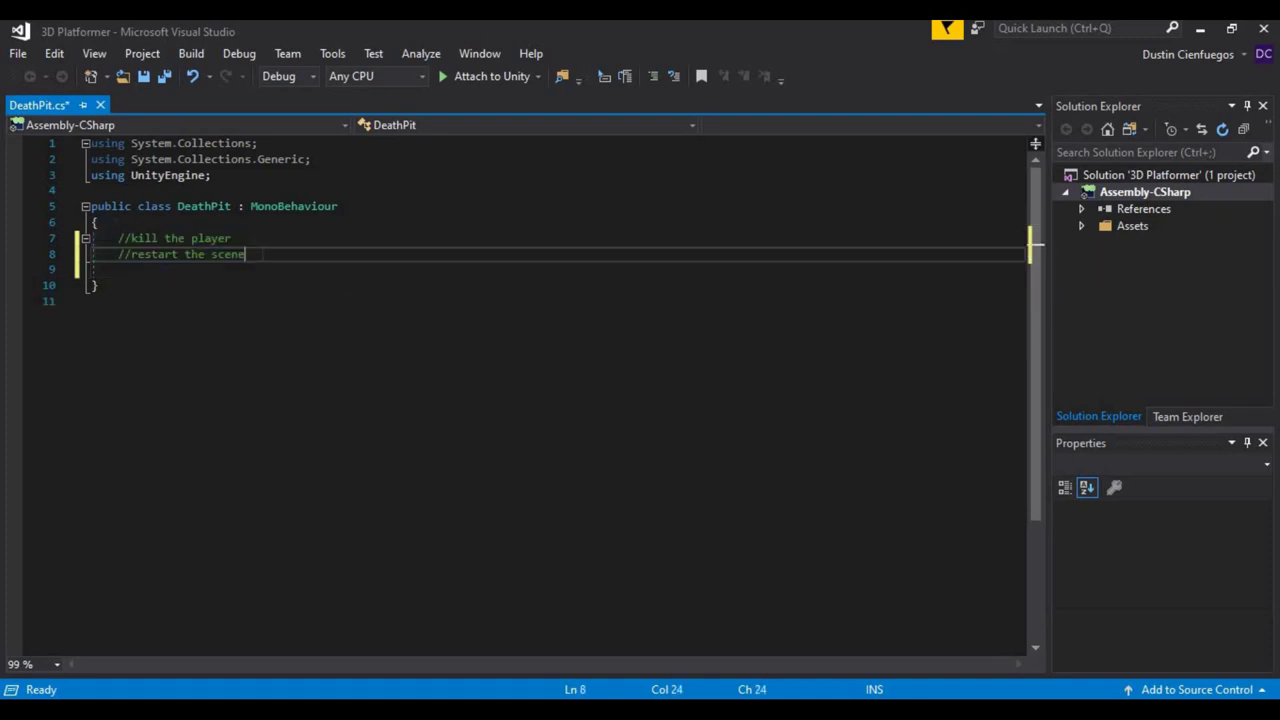
{"action": "key", "text": "Return"}
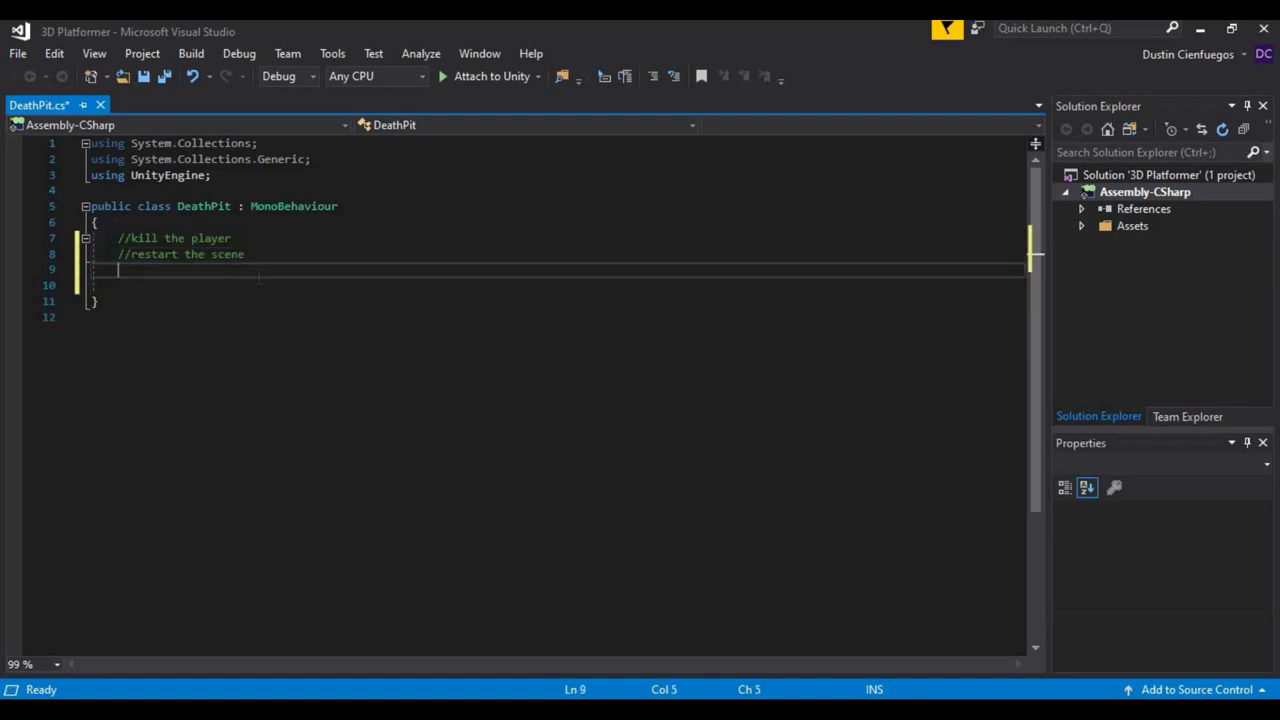
{"action": "key", "text": "Return"}
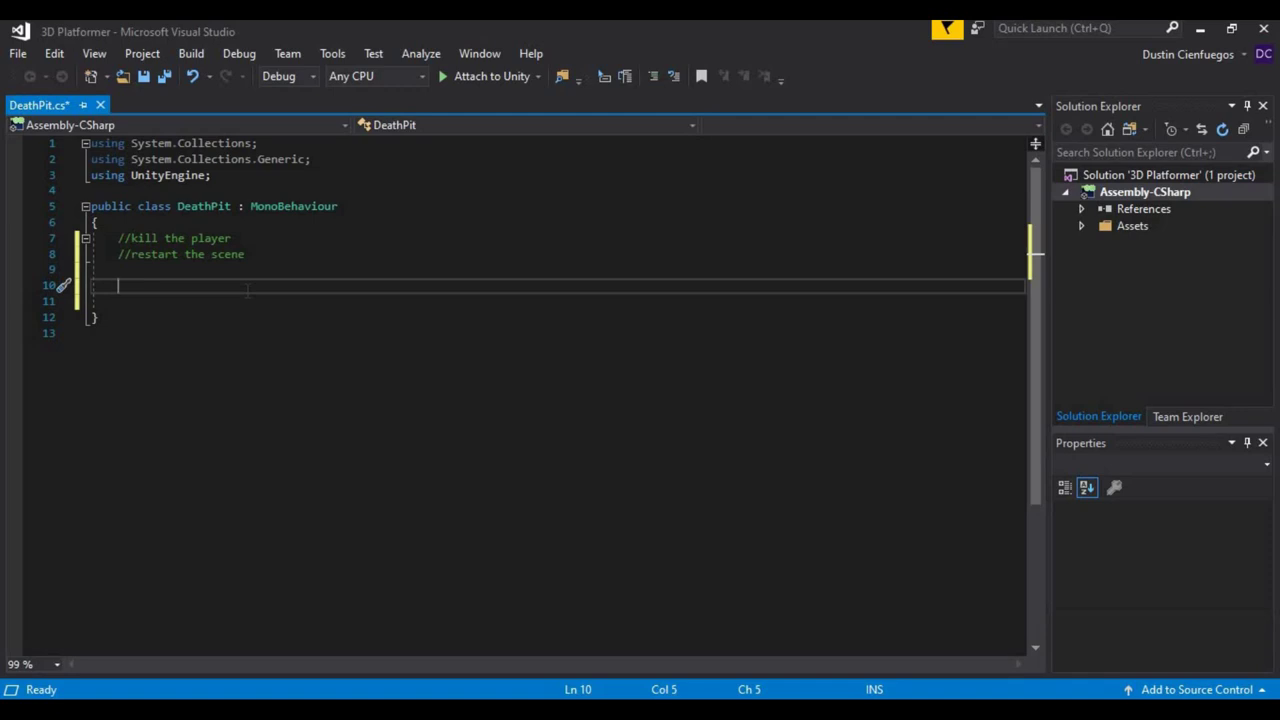
Step: Insert an OnTriggerEnter(Collider other) method via IntelliSense and place the cursor in its empty body
{"action": "type", "text": "id ontri"}
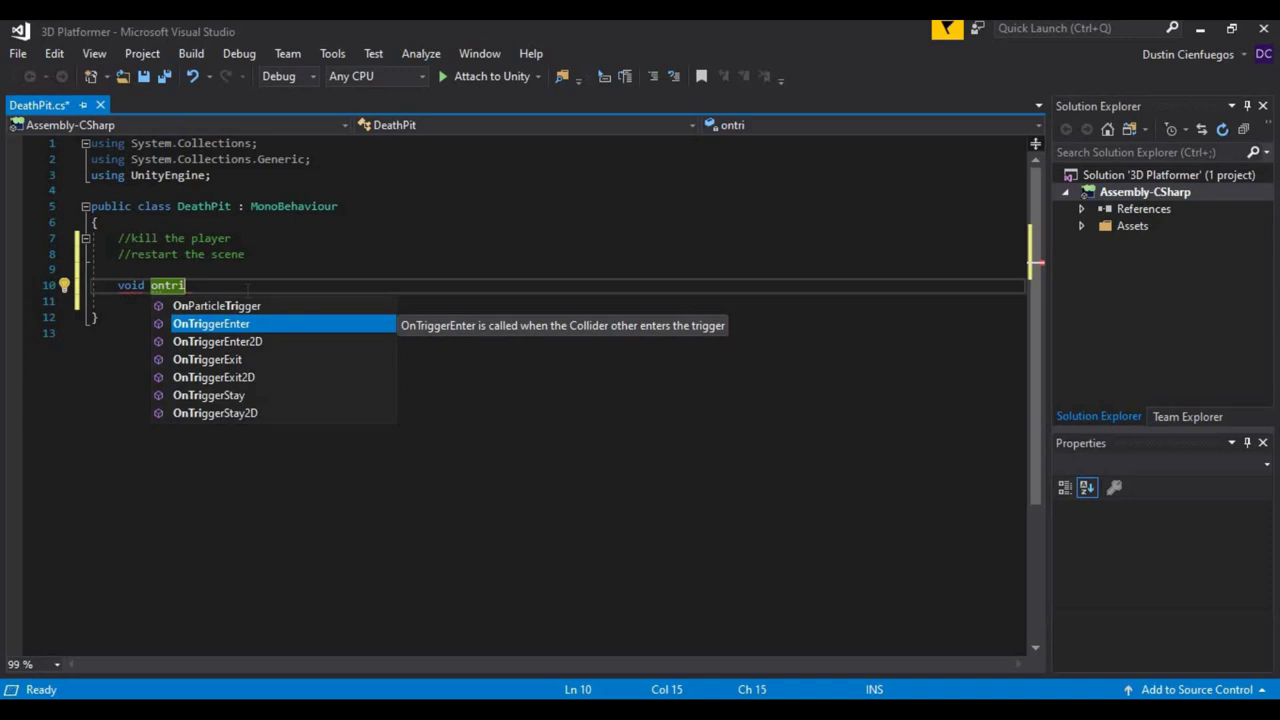
{"action": "key", "text": "Tab"}
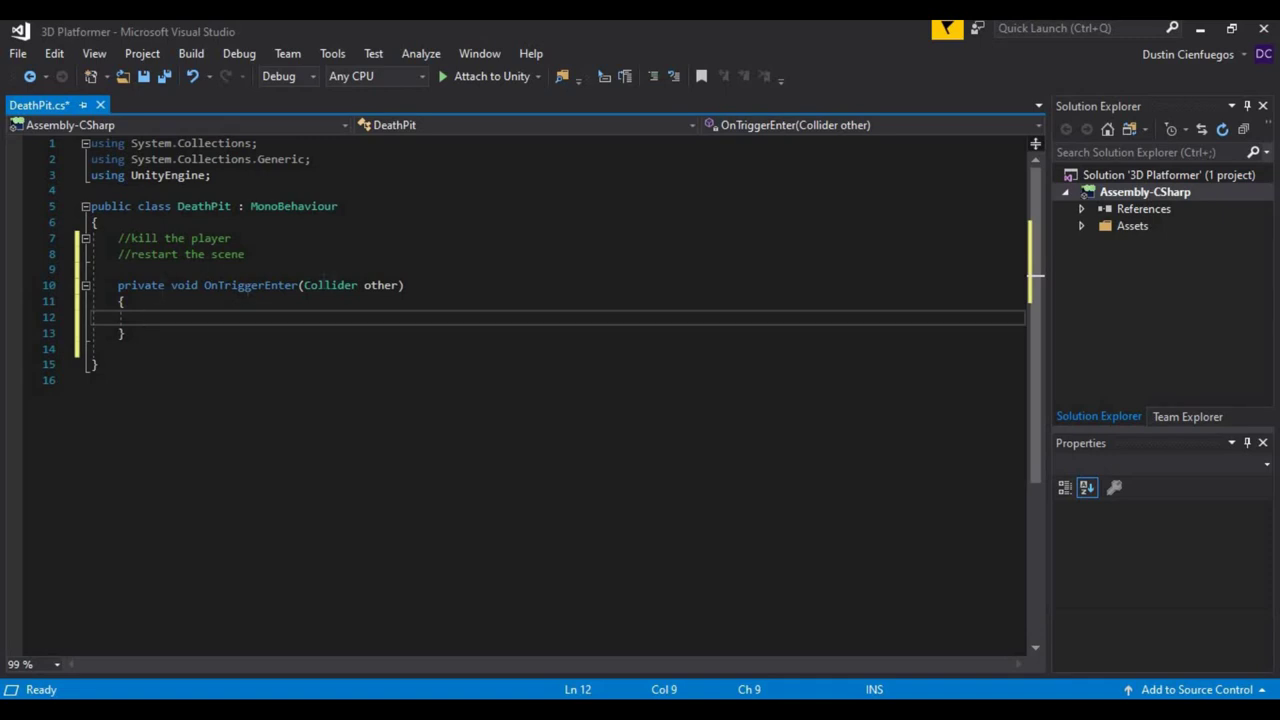
{"action": "left_click_drag", "start_coordinate": [298, 287], "coordinate": [351, 285]}
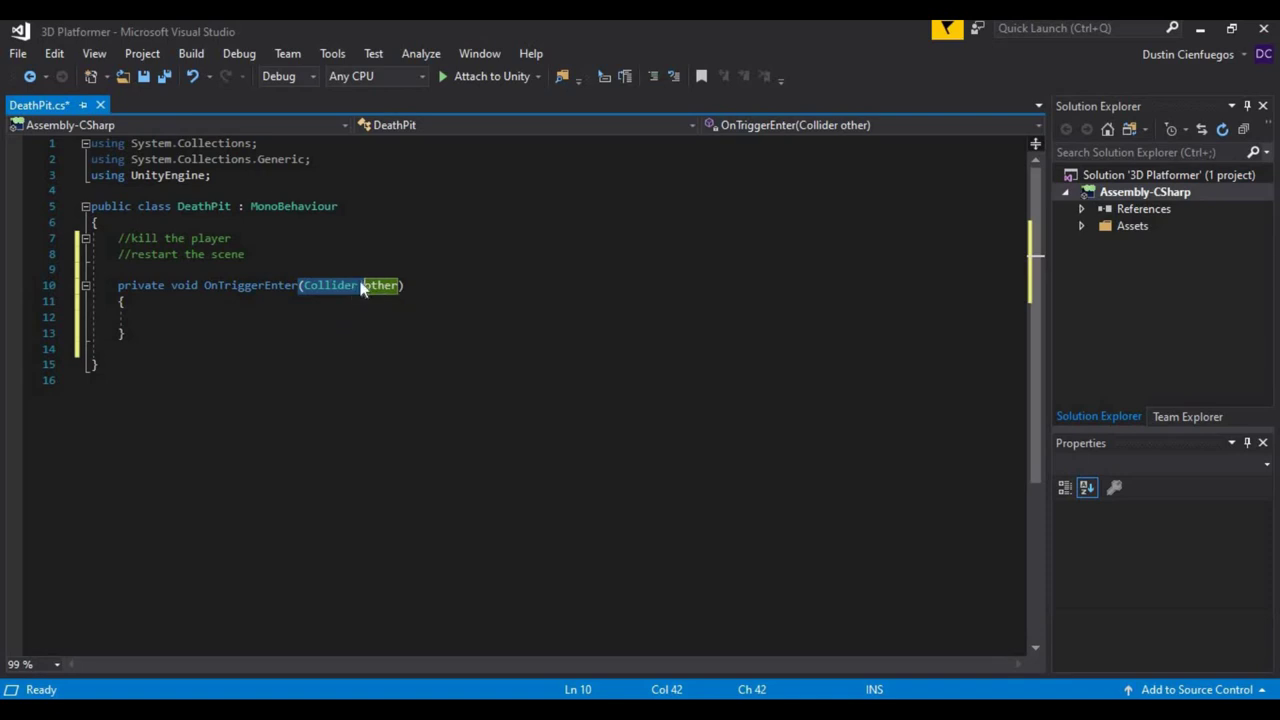
{"action": "left_click", "coordinate": [385, 286]}
{"action": "double_click", "coordinate": [384, 287]}
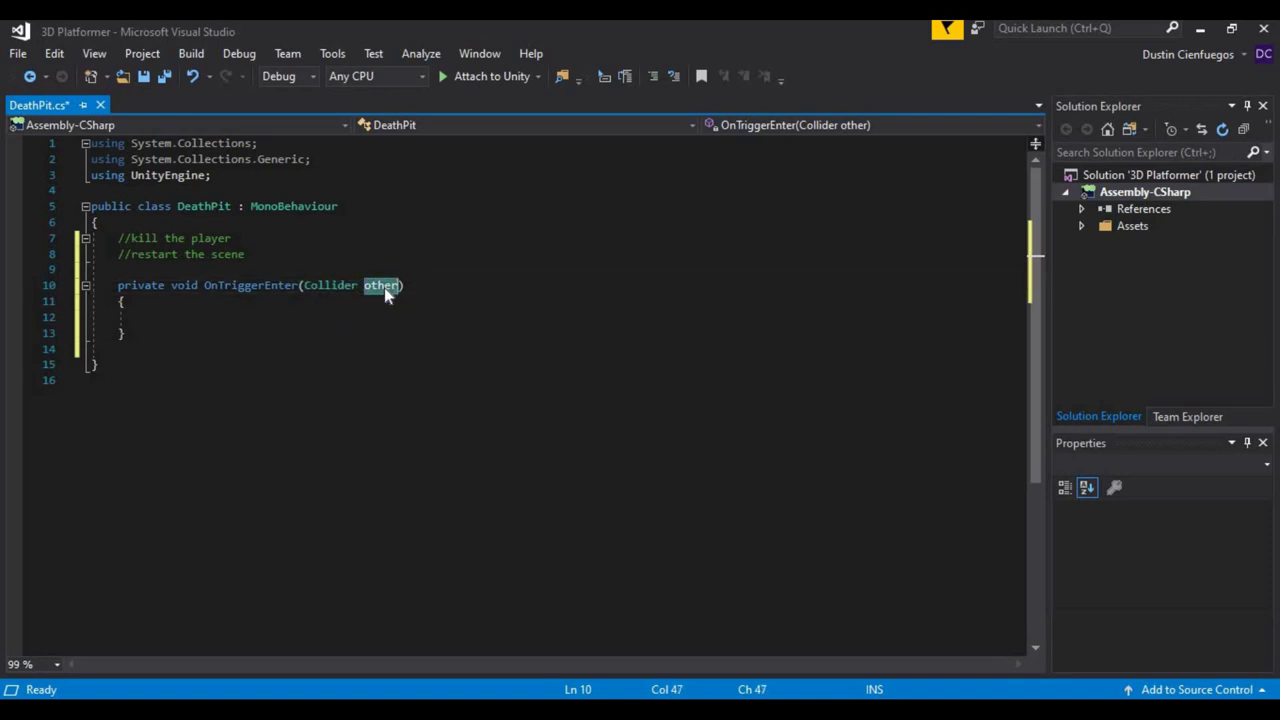
{"action": "double_click", "coordinate": [338, 285]}
{"action": "left_click_drag", "start_coordinate": [205, 286], "coordinate": [295, 286]}
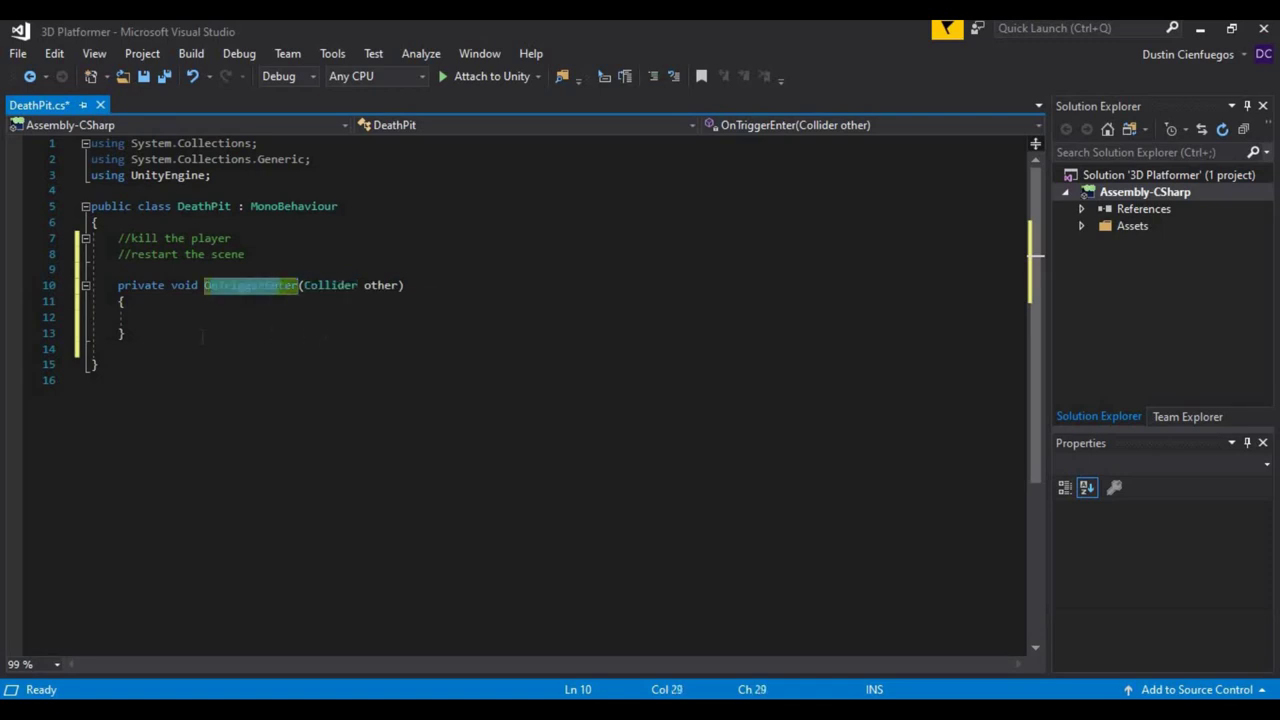
{"action": "left_click", "coordinate": [156, 319]}
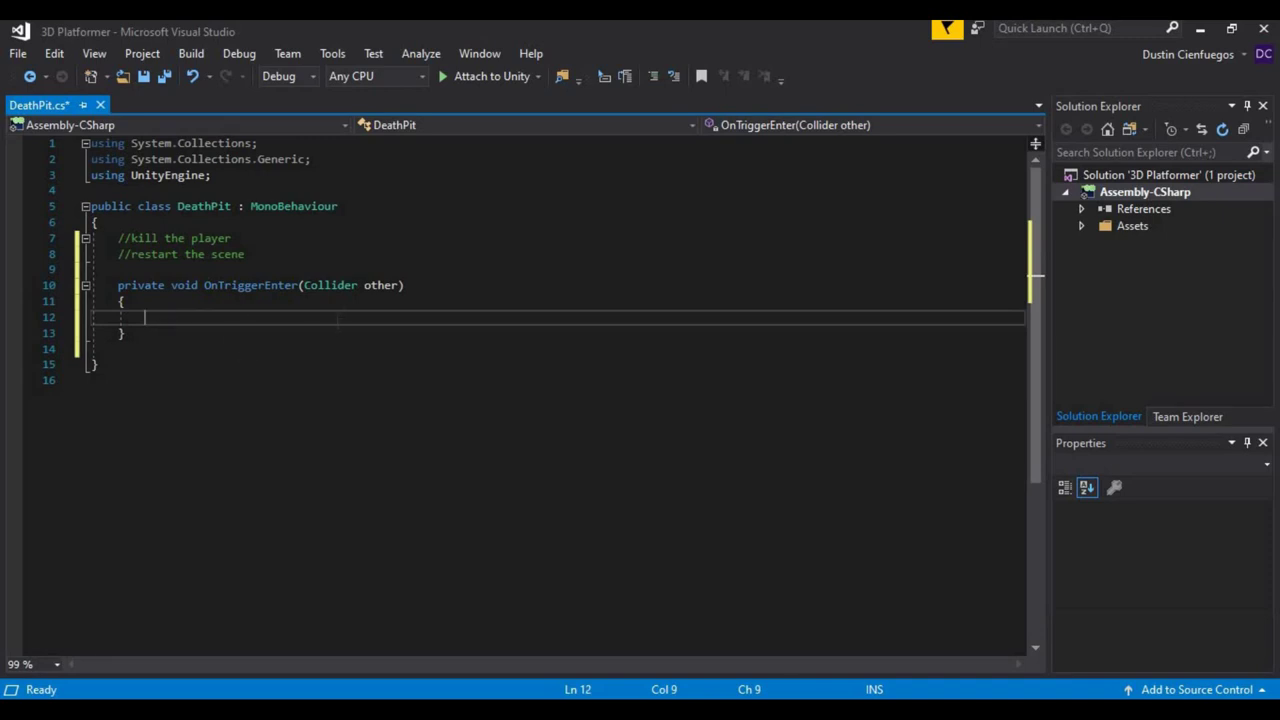
Step: Write Destroy(other.gameObject); in OnTriggerEnter, save DeathPit.cs, and return to Unity
{"action": "type", "text": "Destroy"}
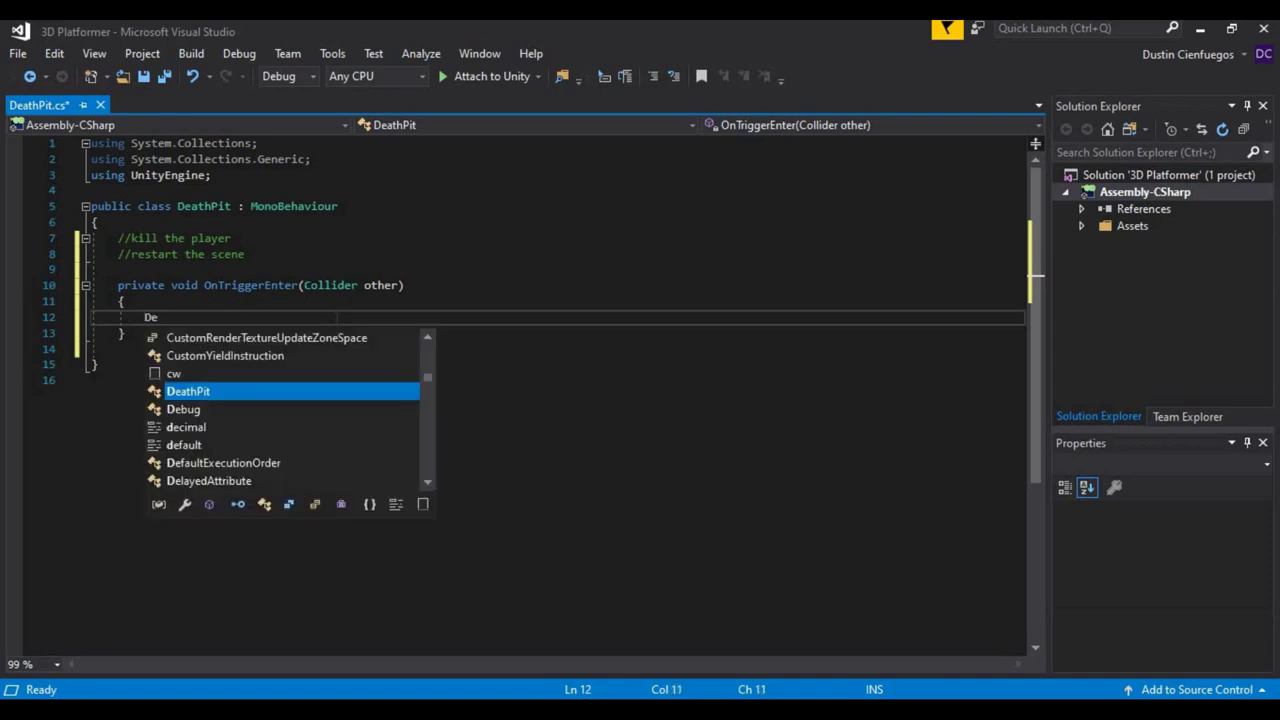
{"action": "key", "text": "Escape"}
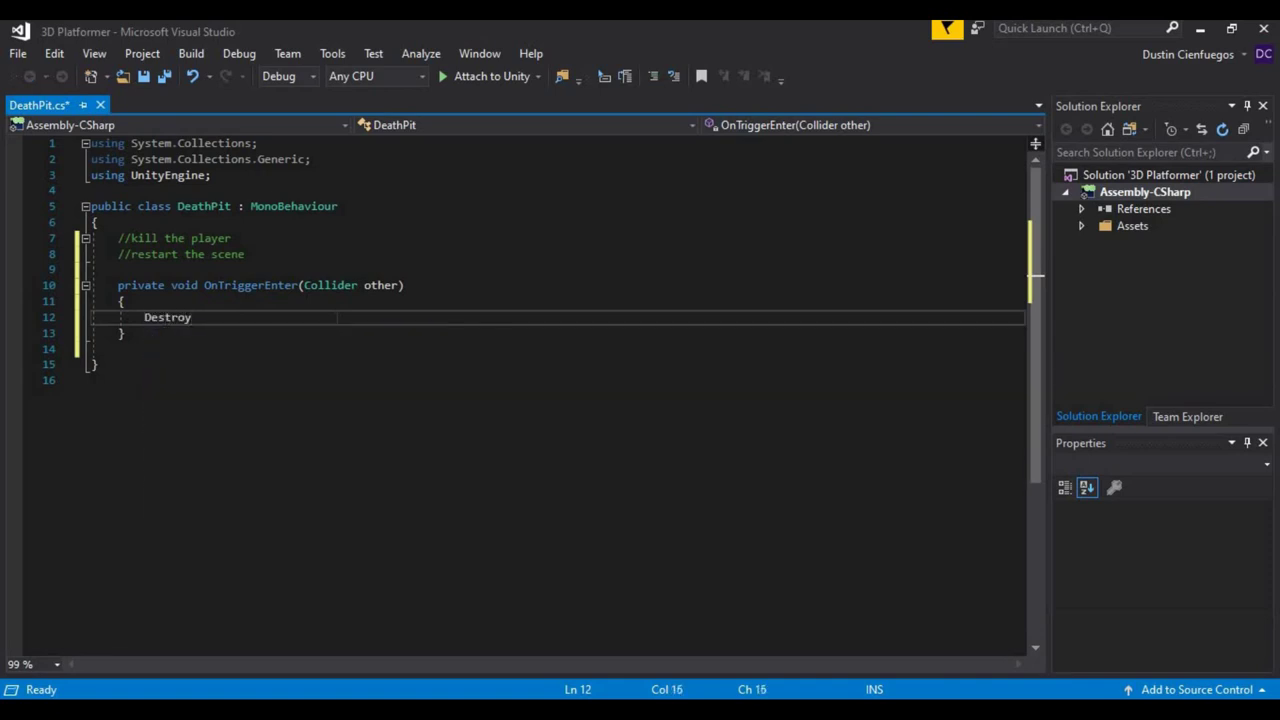
{"action": "type", "text": "(other.game"}
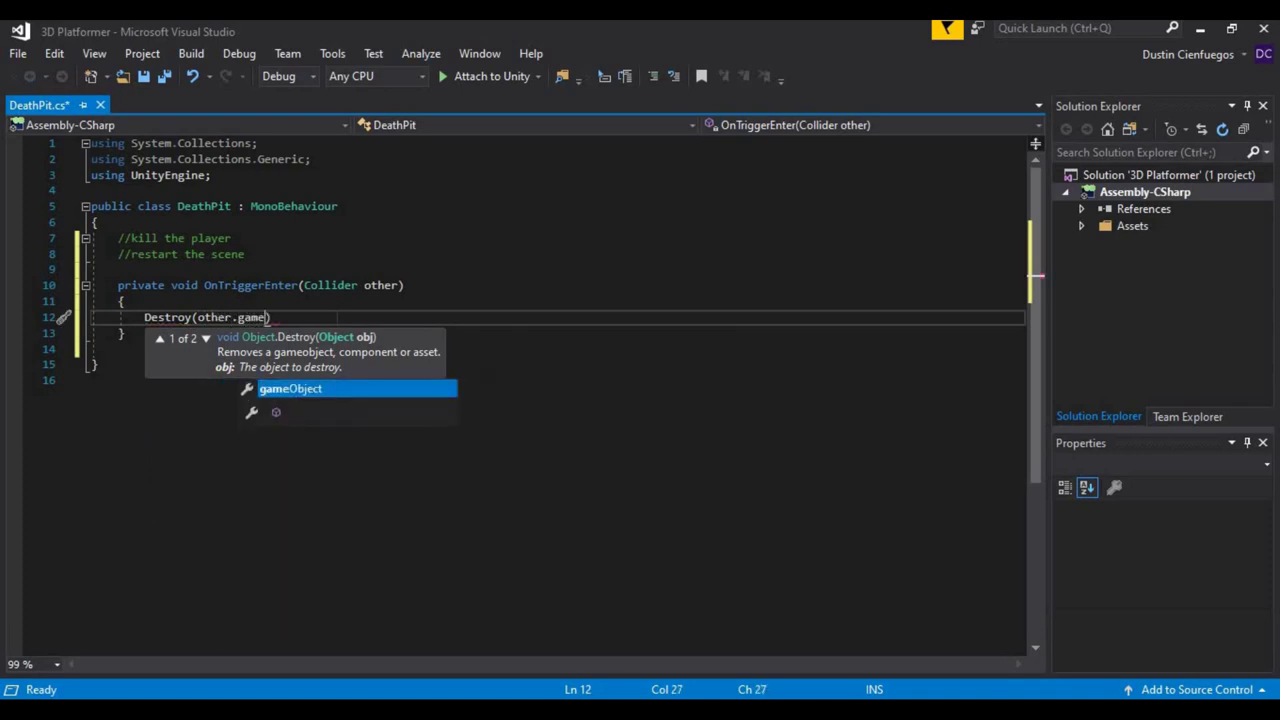
{"action": "key", "text": "Tab"}
{"action": "type", "text": ");"}
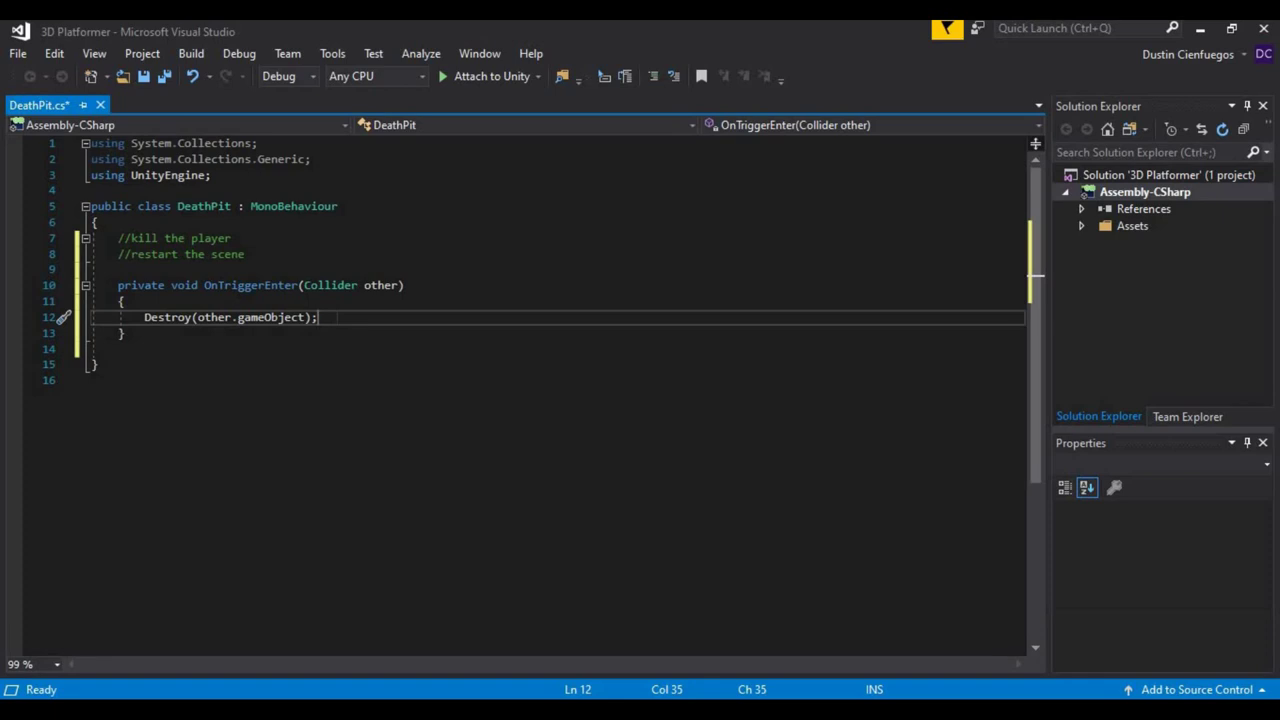
{"action": "key", "text": "ctrl+s"}
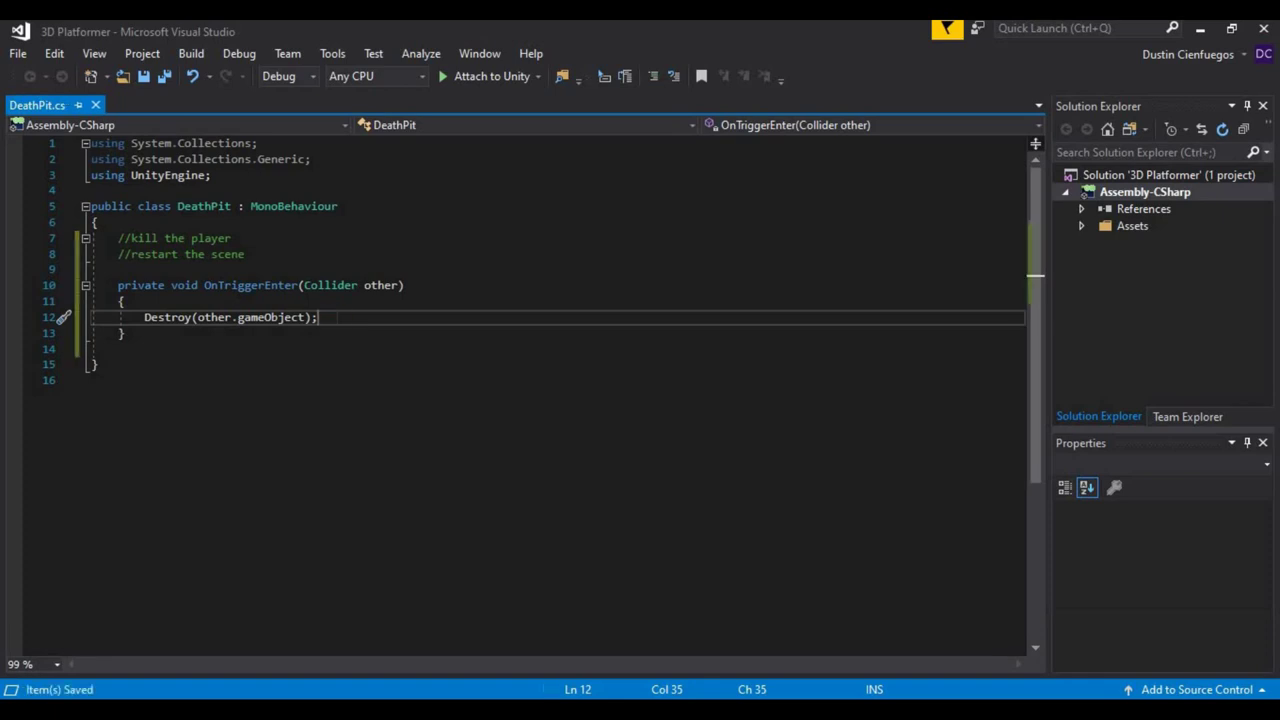
{"action": "key", "text": "alt+Tab"}
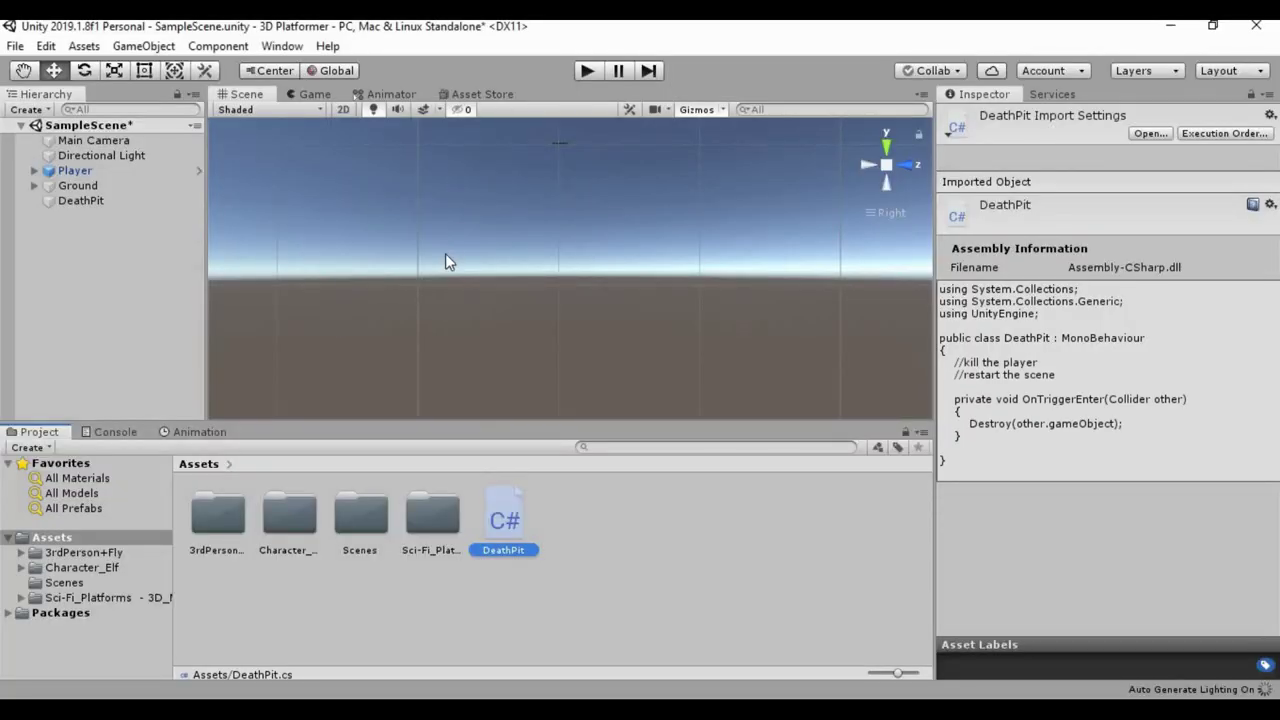
Step: Play the game, run the character into the pit, and view the MissingReferenceException errors in the Console
{"action": "left_click", "coordinate": [587, 72]}
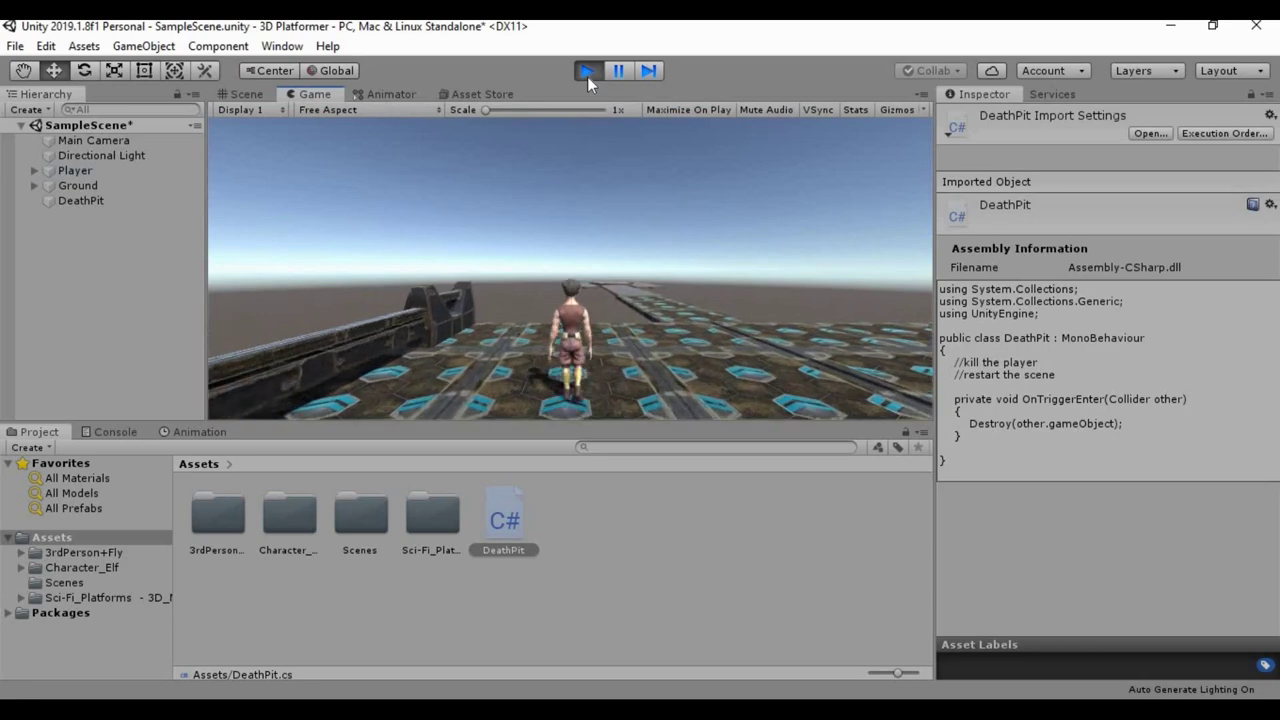
{"action": "key", "text": "w"}
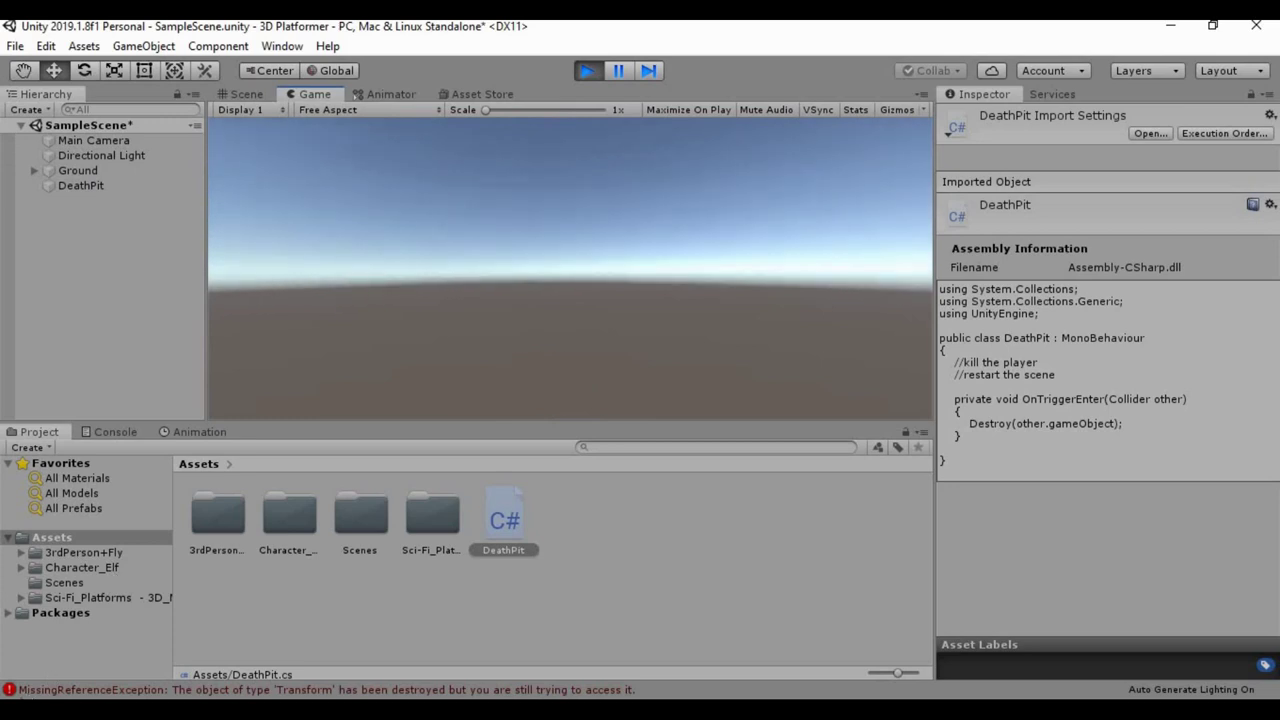
{"action": "left_click", "coordinate": [115, 431]}
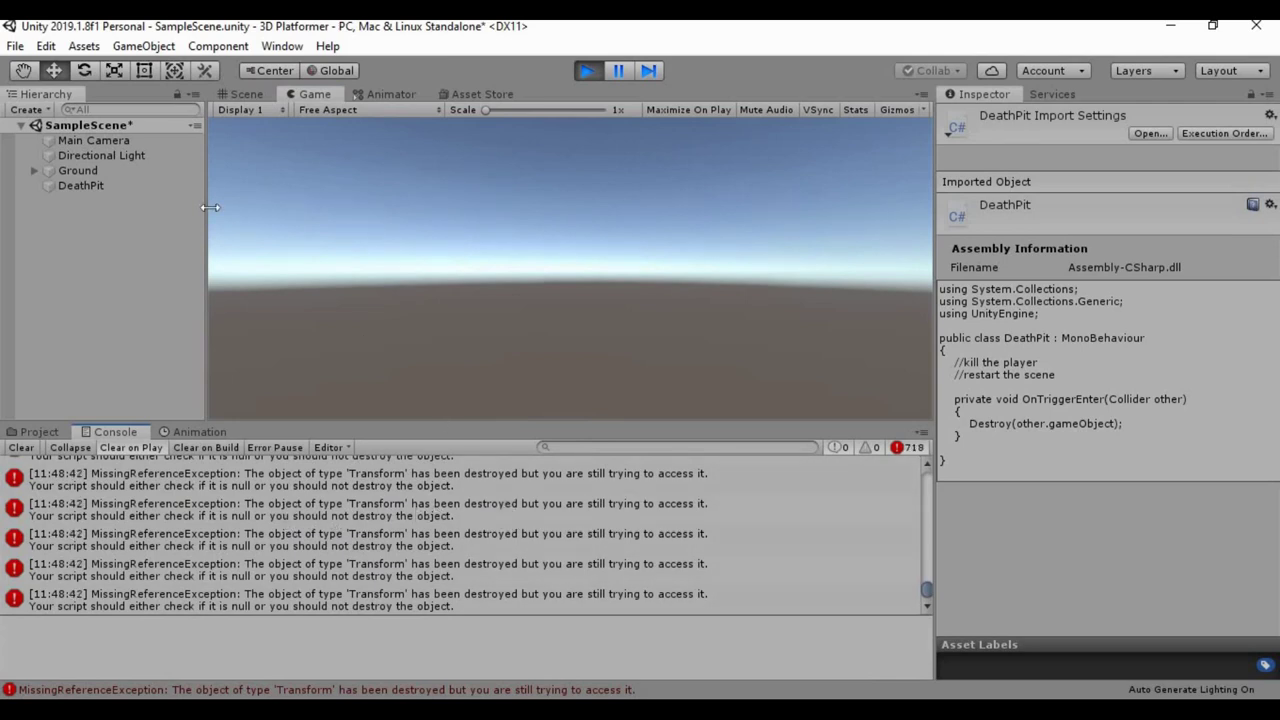
Step: Check the Main Camera's Player target, now missing after the player was destroyed
{"action": "left_click", "coordinate": [106, 139]}
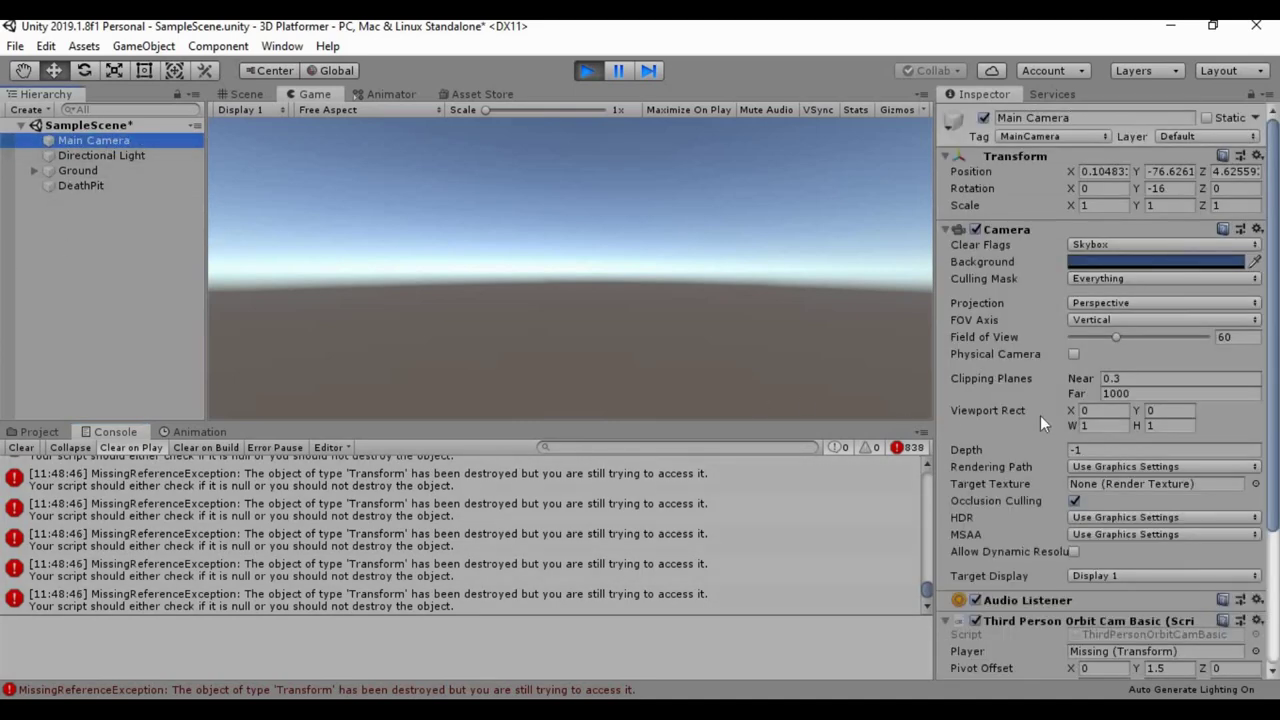
{"action": "scroll", "coordinate": [1136, 440], "scroll_direction": "down", "scroll_amount": 3}
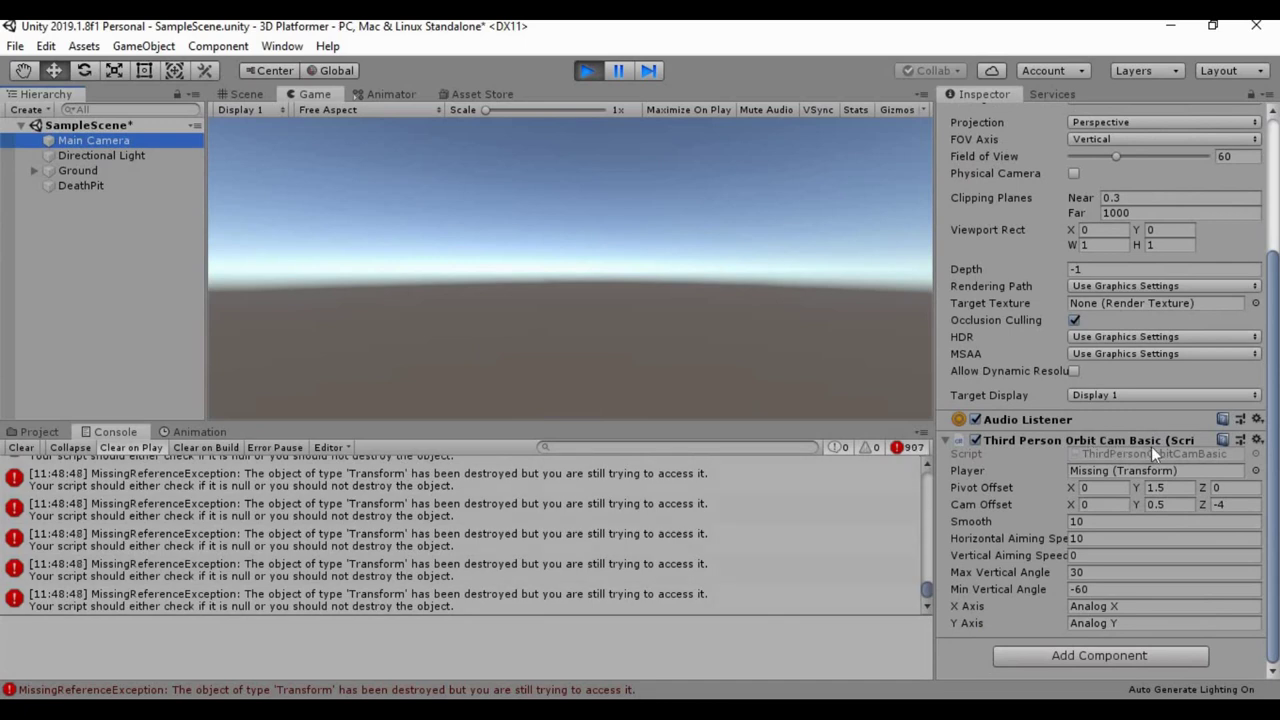
{"action": "left_click", "coordinate": [1083, 470]}
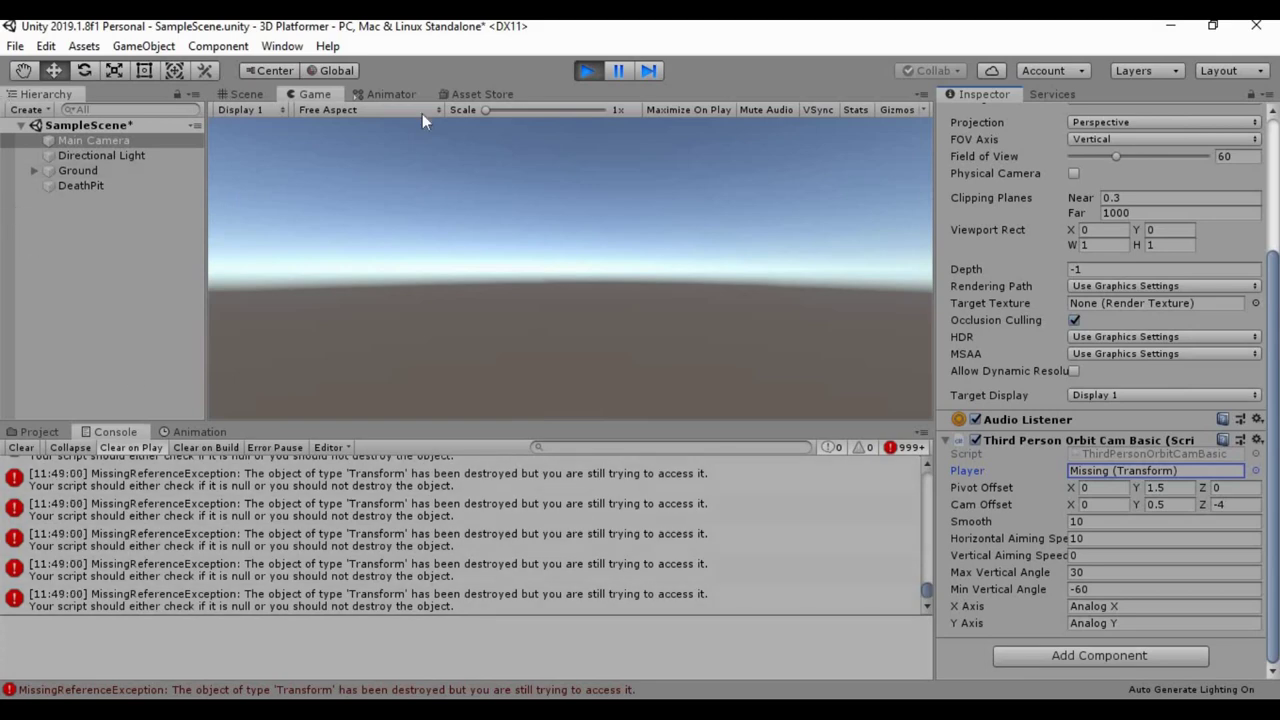
Step: Stop Play mode, reselect Player, clear the Console errors, and return to the DeathPit script
{"action": "left_click", "coordinate": [587, 70]}
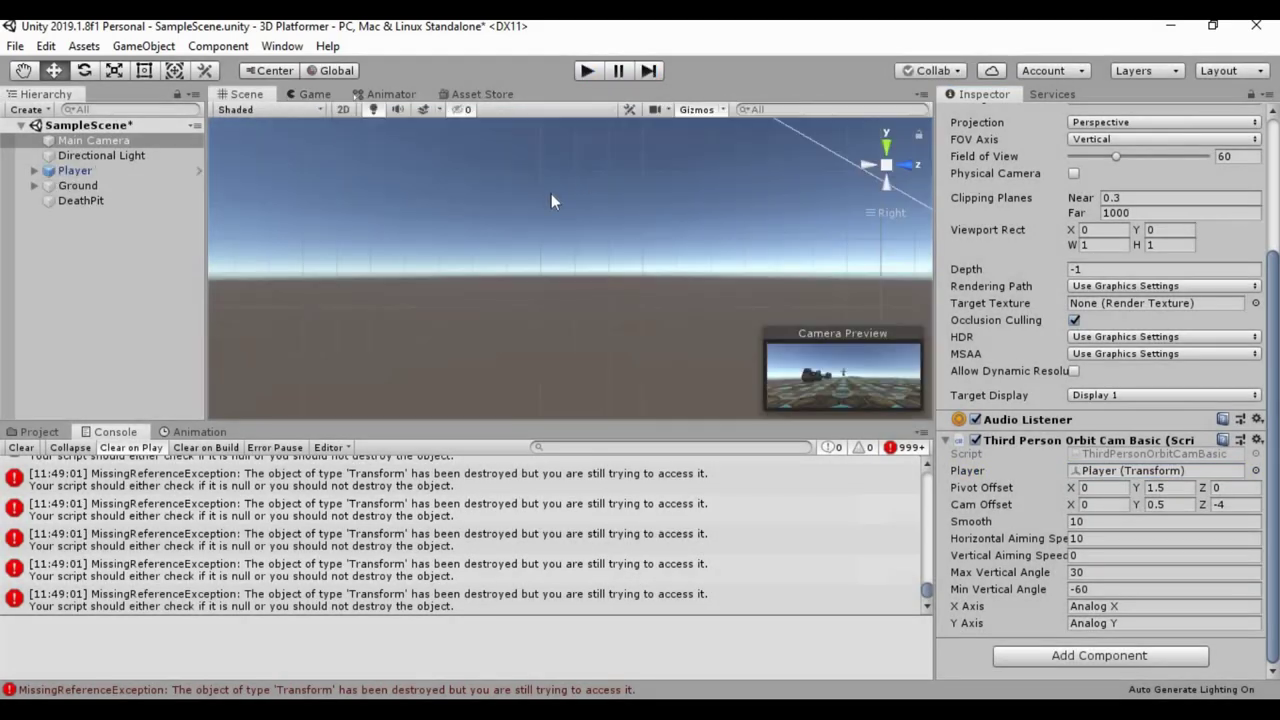
{"action": "left_click", "coordinate": [94, 174]}
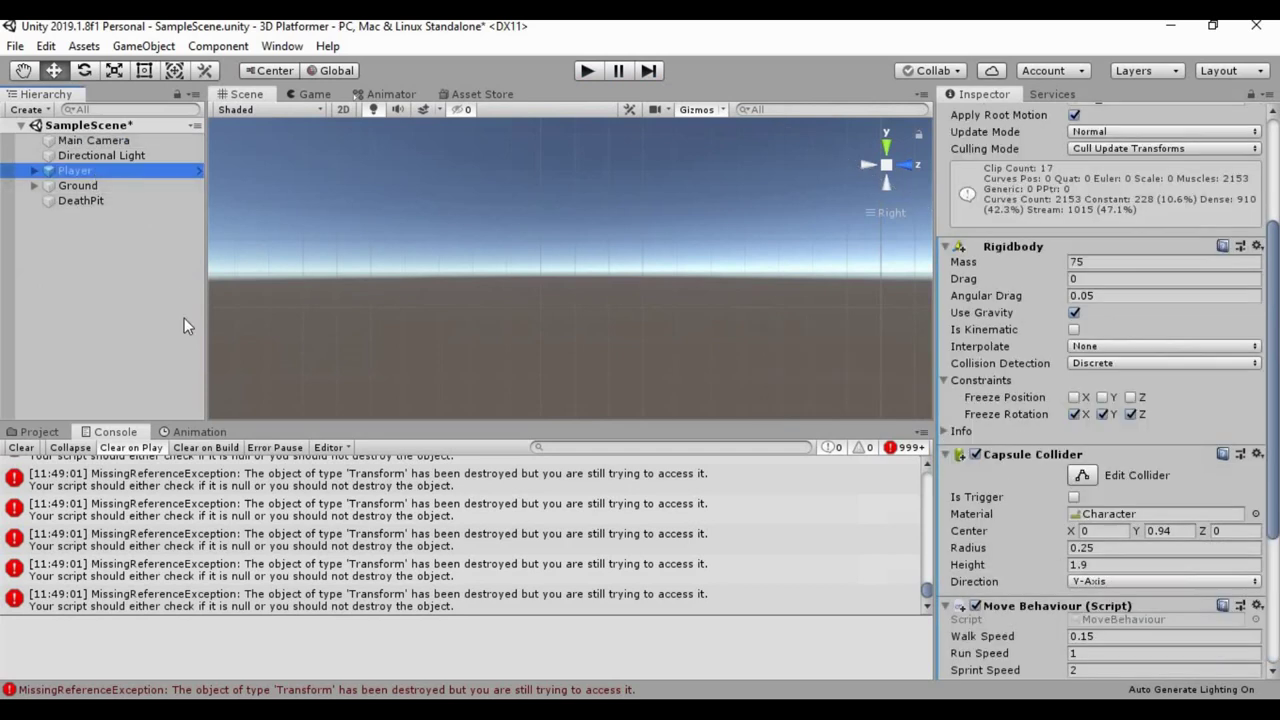
{"action": "left_click", "coordinate": [28, 449]}
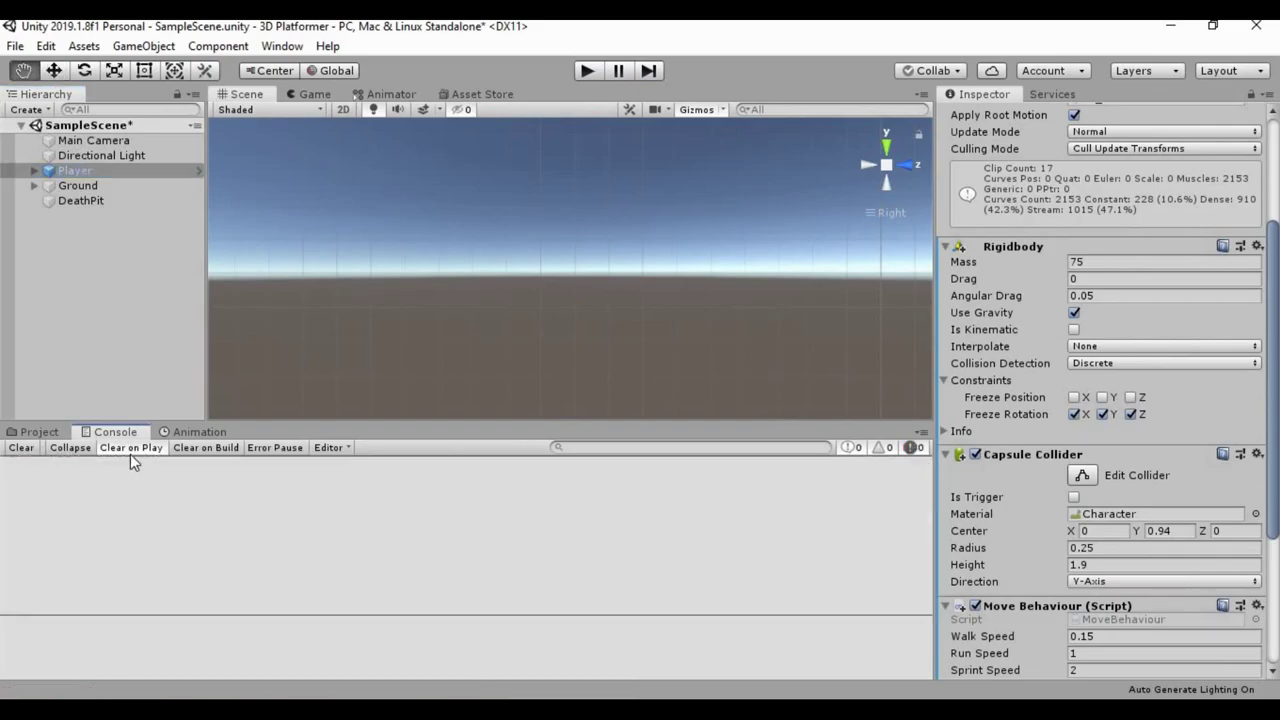
{"action": "key", "text": "alt+Tab"}
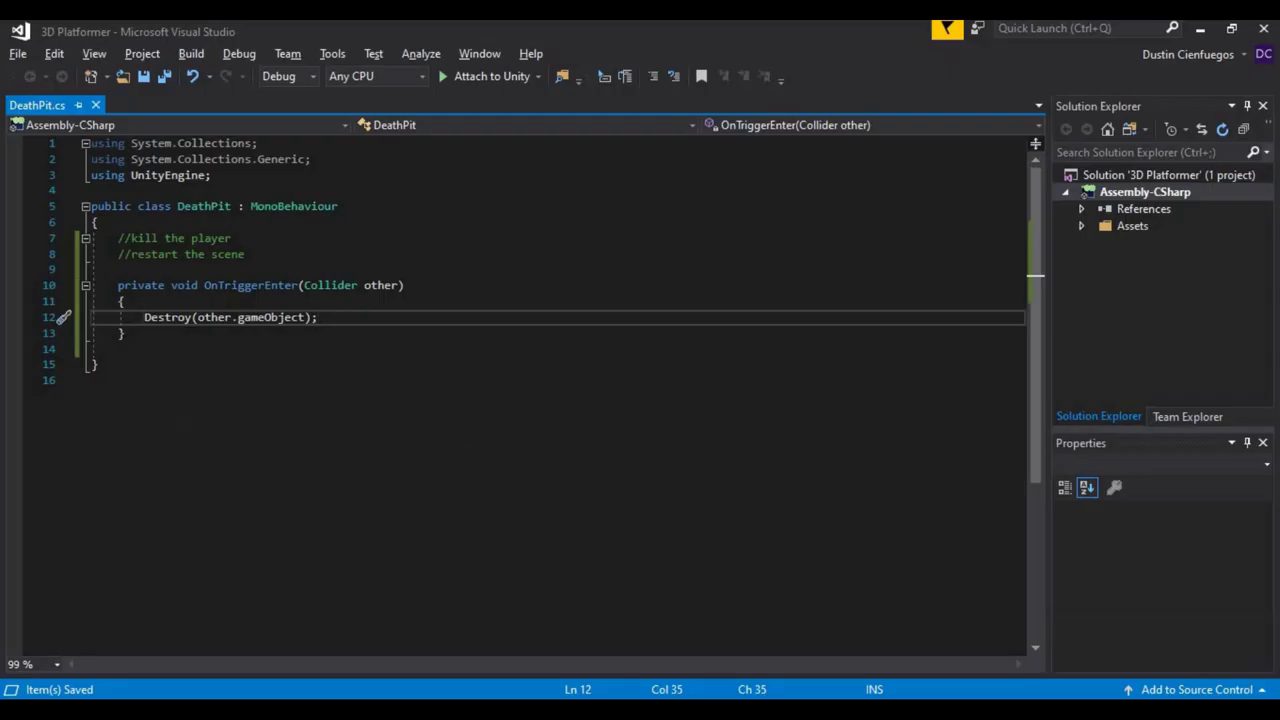
Step: Comment out the Destroy line, add other.gameObject.SetActive(false); below it, and save
{"action": "key", "text": "Home"}
{"action": "type", "text": "//"}
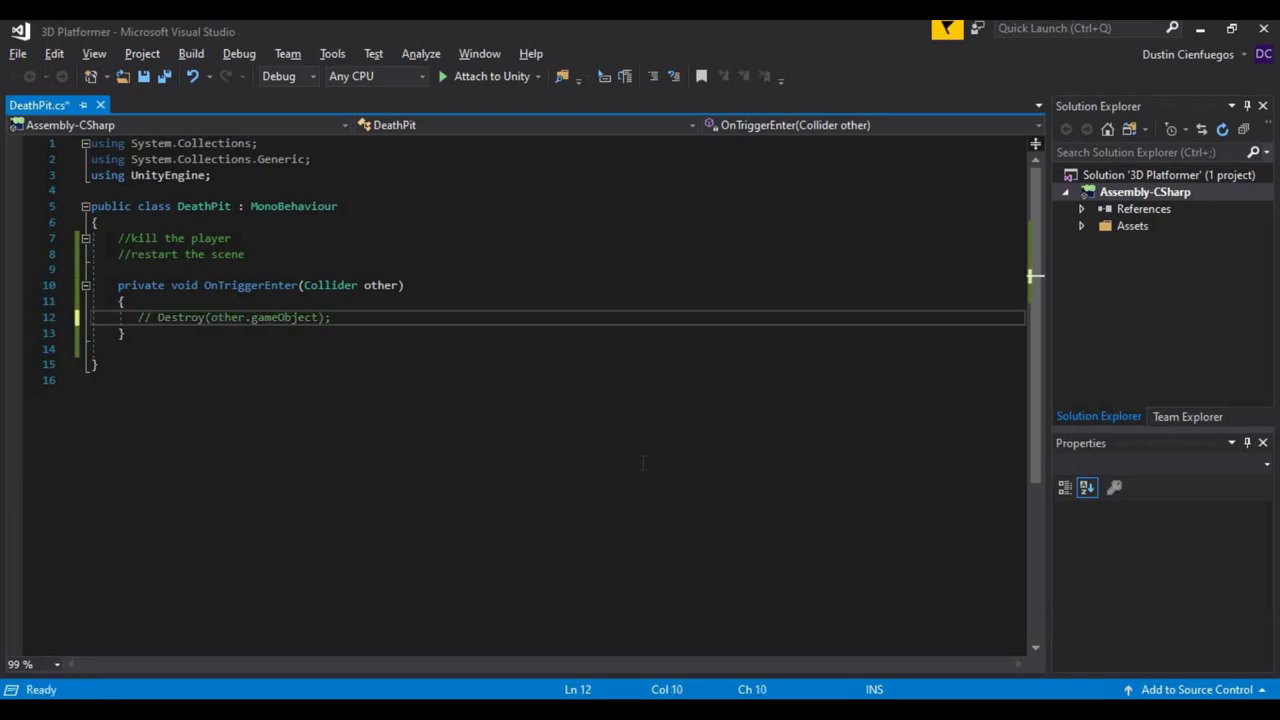
{"action": "key", "text": "End"}
{"action": "key", "text": "Return"}
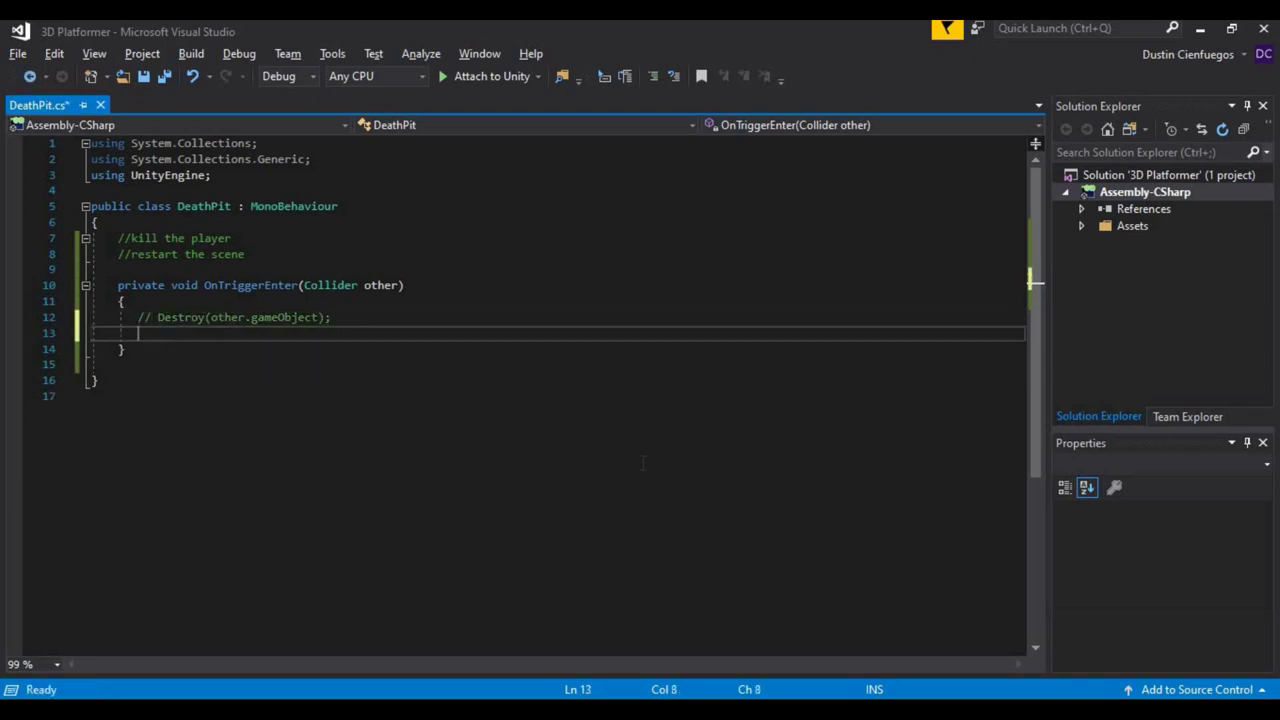
{"action": "key", "text": "Return"}
{"action": "type", "text": "other"}
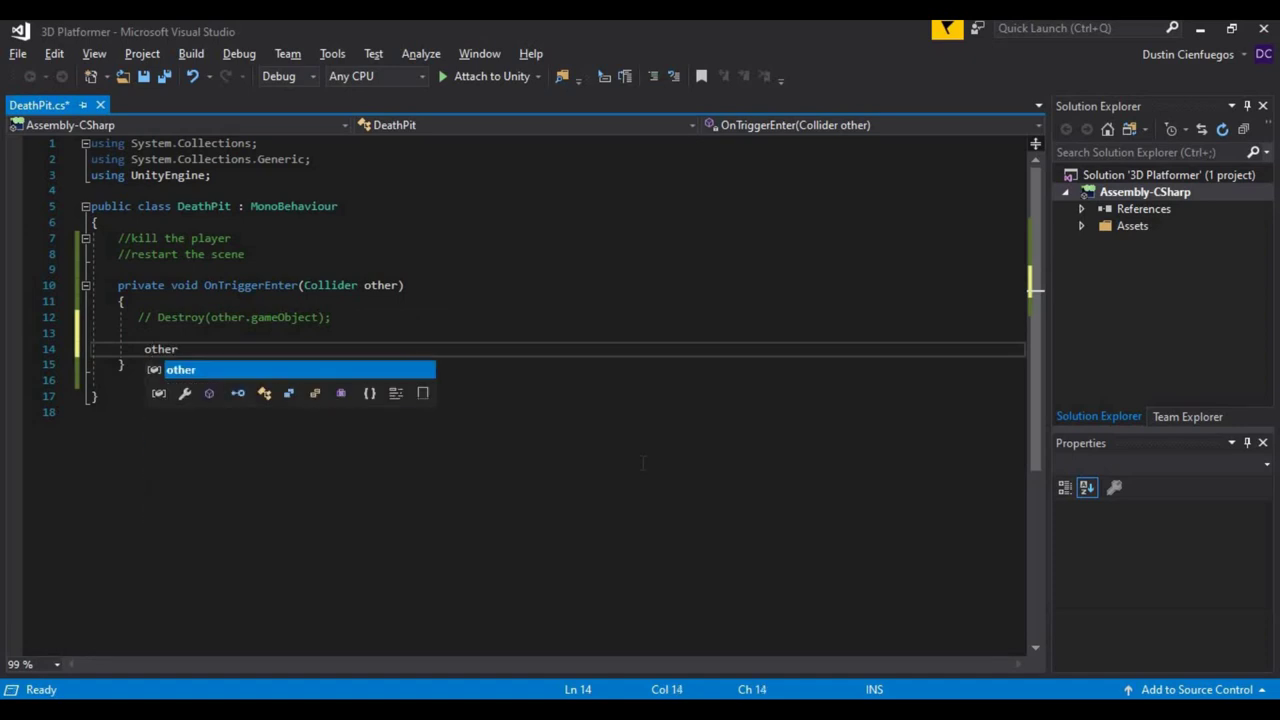
{"action": "type", "text": ".gameObject"}
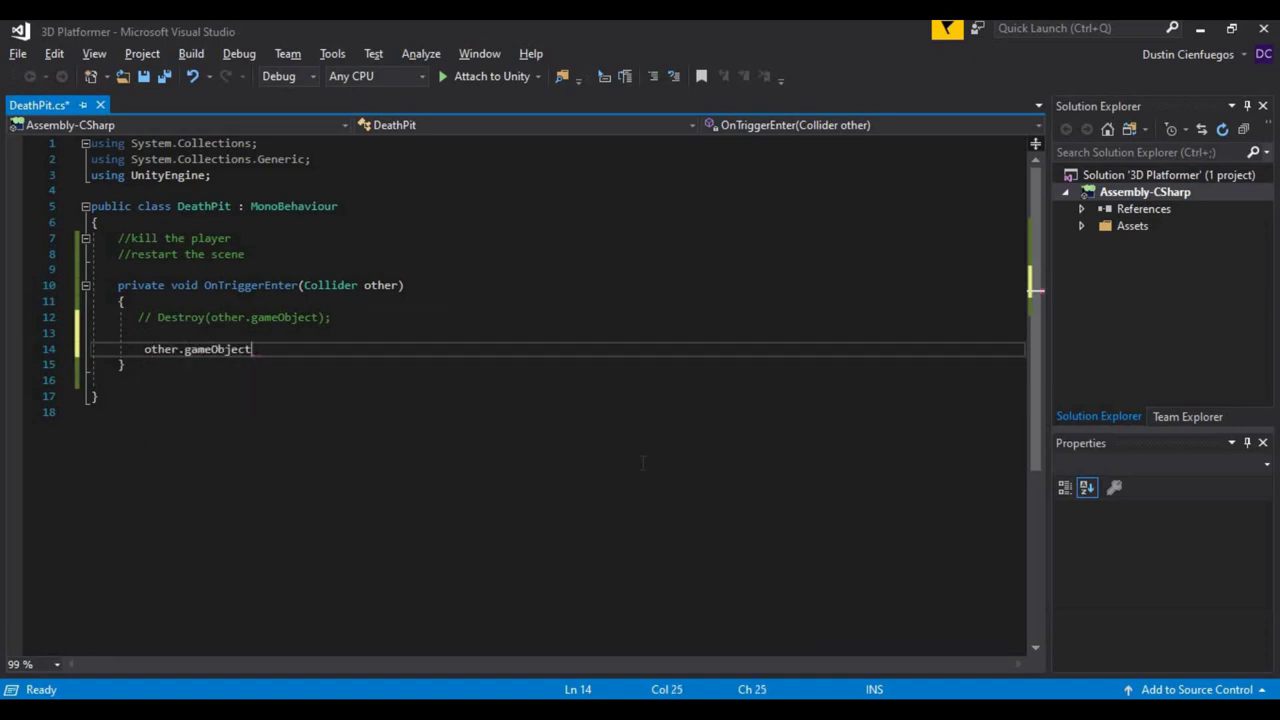
{"action": "type", "text": ".set()"}
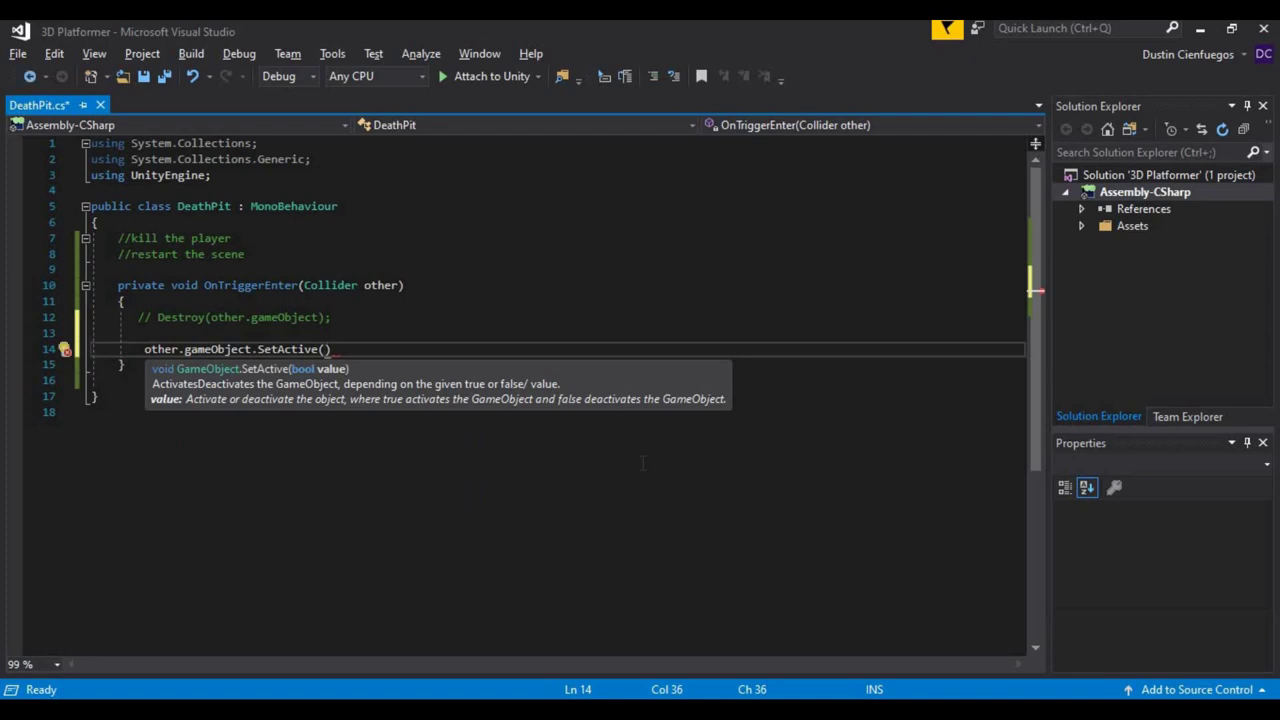
{"action": "type", "text": "fsl"}
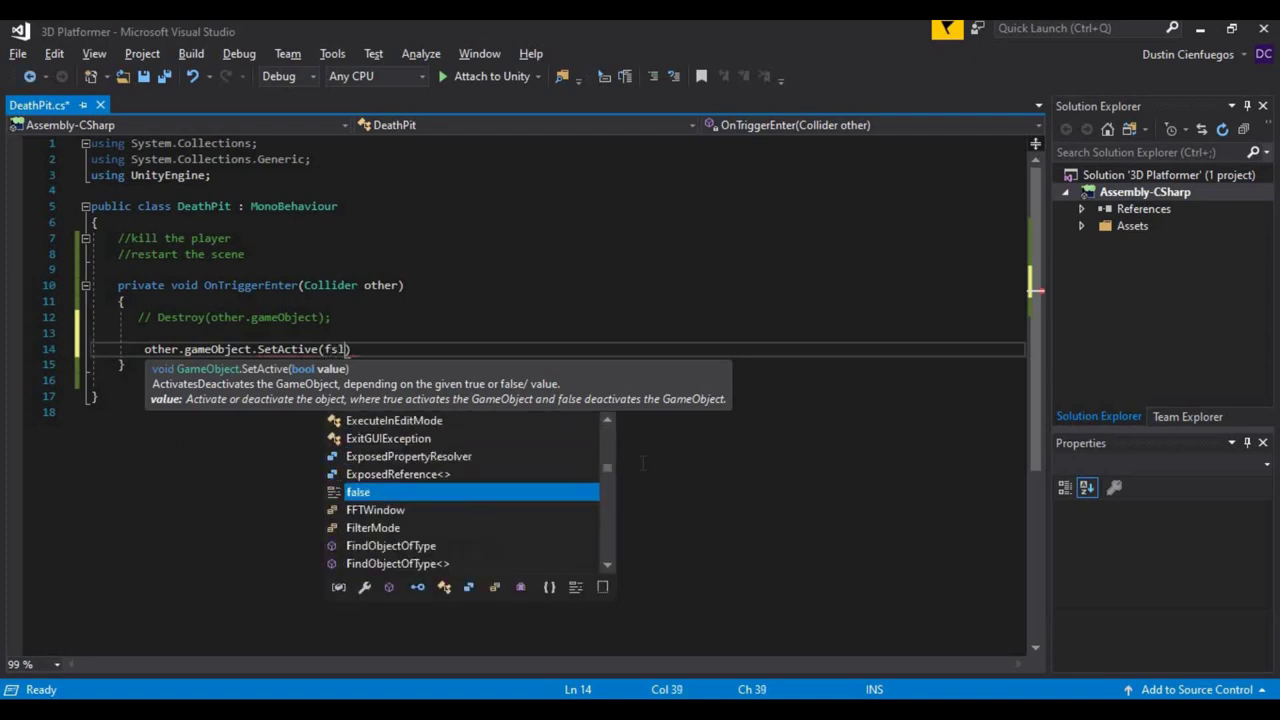
{"action": "key", "text": "BackSpace"}
{"action": "key", "text": "BackSpace"}
{"action": "type", "text": "al"}
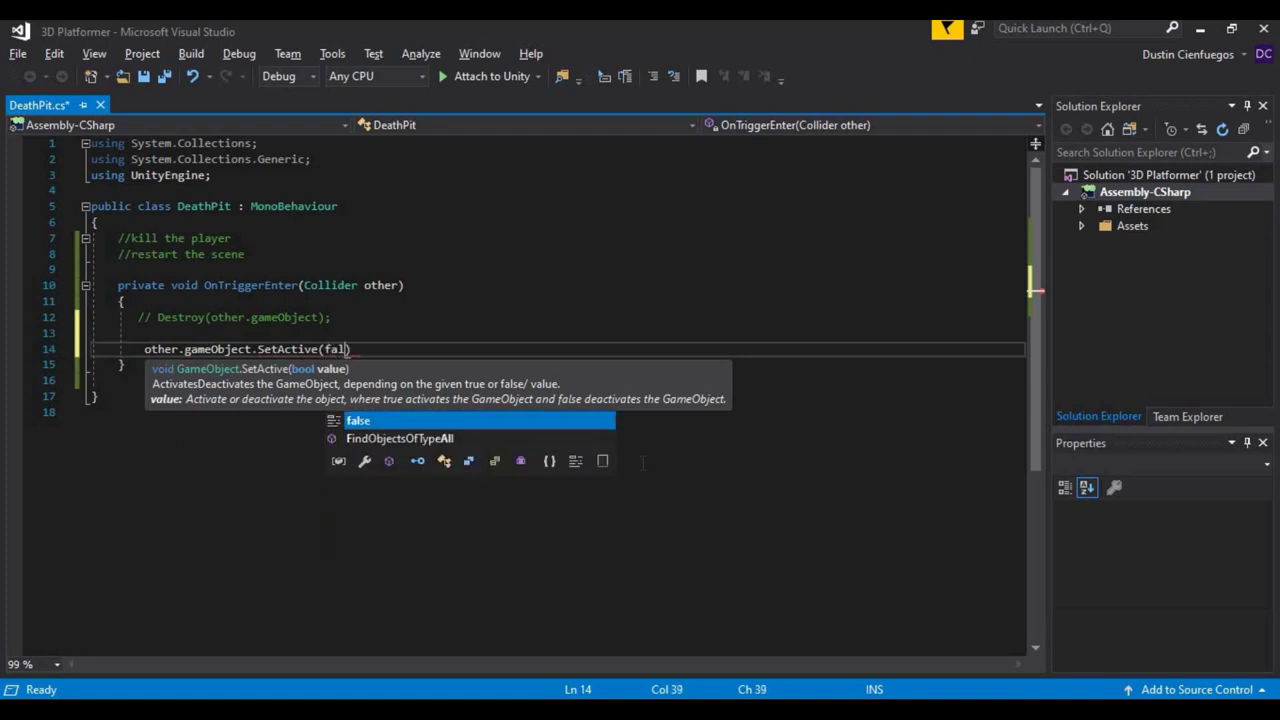
{"action": "key", "text": "Tab"}
{"action": "type", "text": ");"}
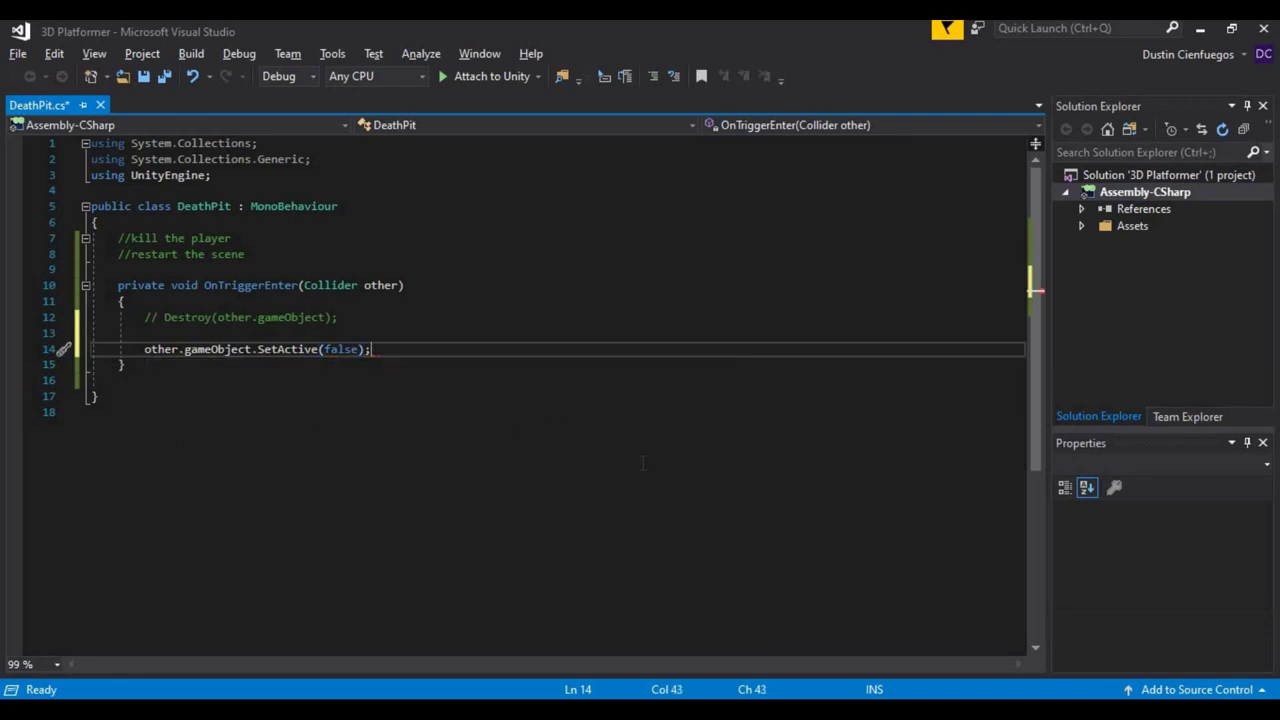
{"action": "key", "text": "ctrl+s"}
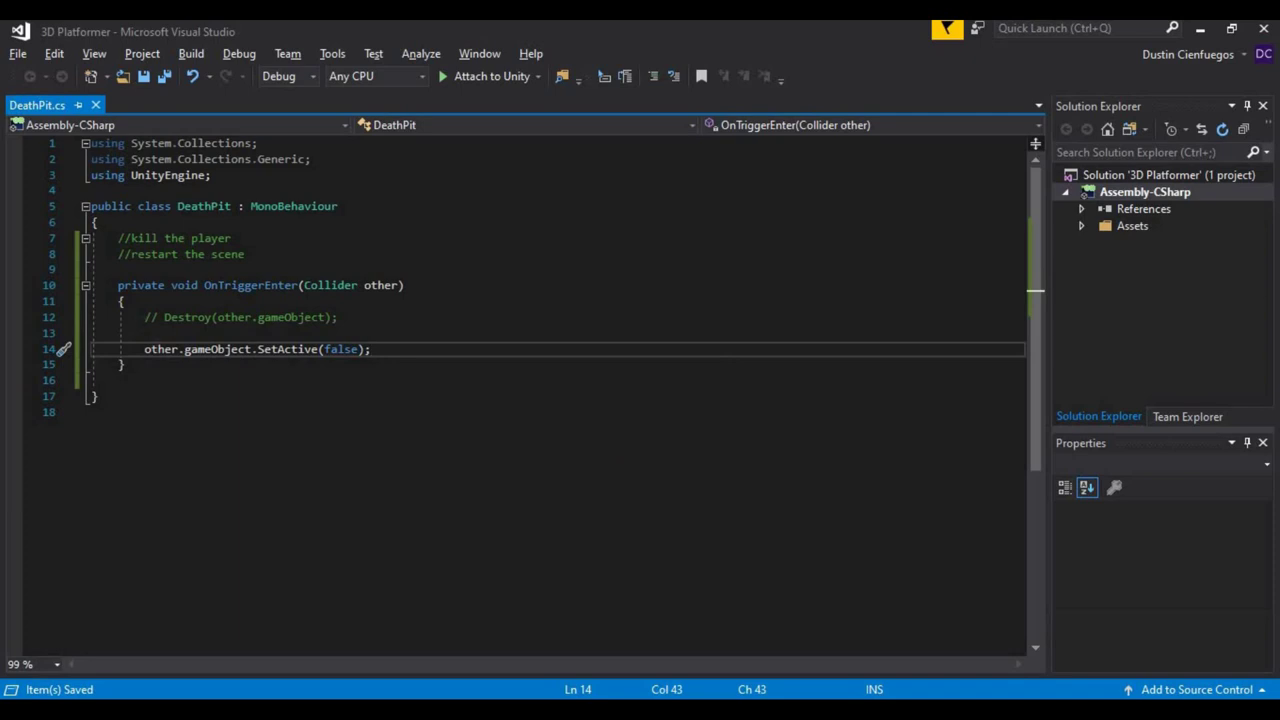
Step: Review the new SetActive(false) line in OnTriggerEnter, then go back to Unity
{"action": "left_click", "coordinate": [179, 350]}
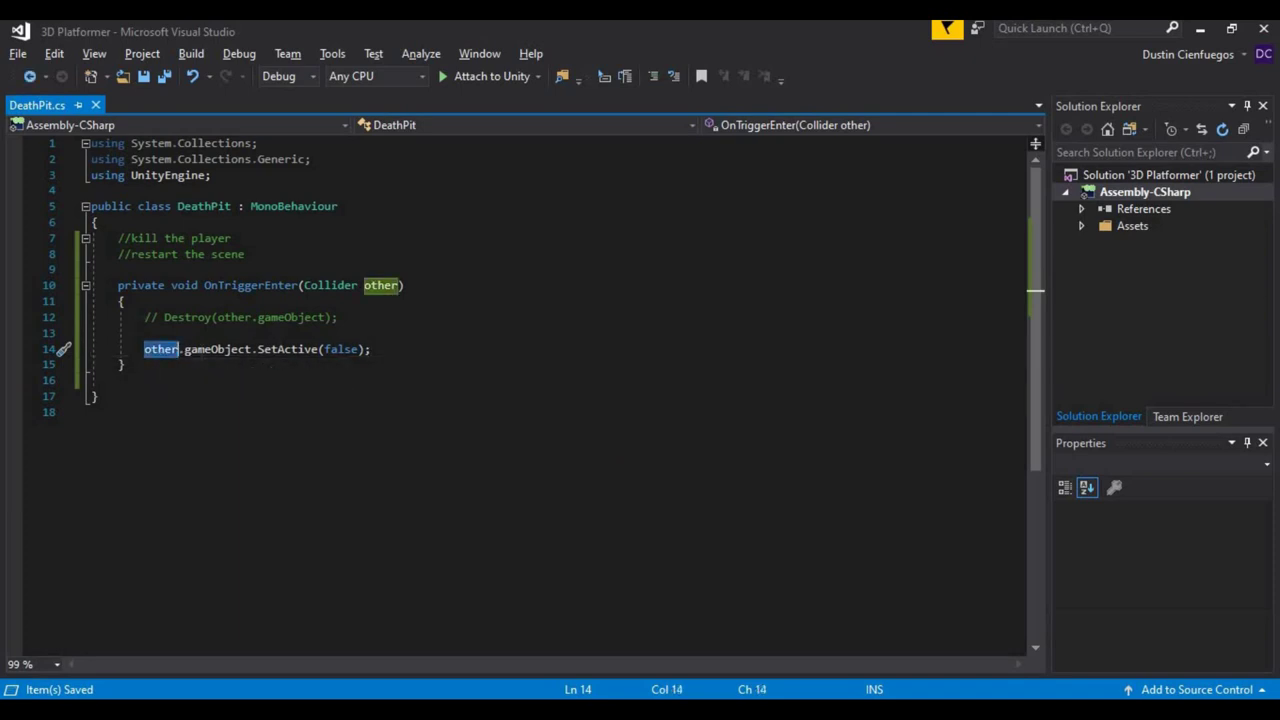
{"action": "double_click", "coordinate": [218, 350]}
{"action": "double_click", "coordinate": [280, 350]}
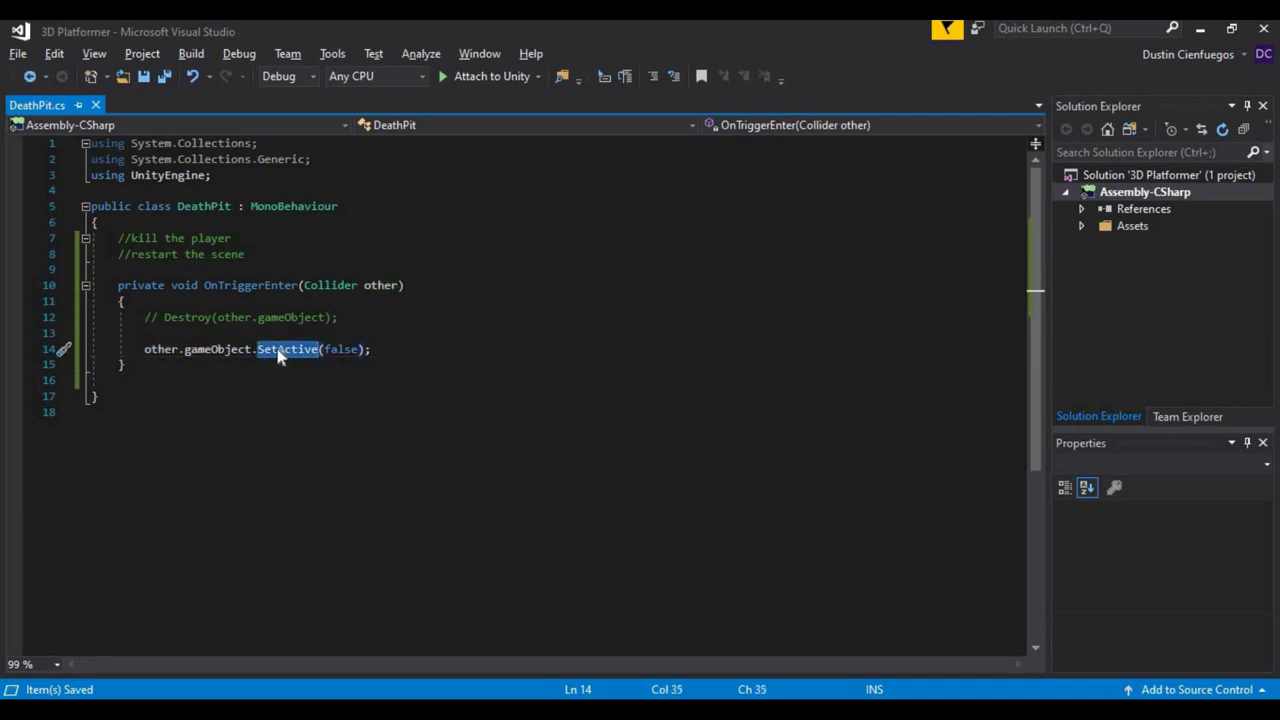
{"action": "key", "text": "Right"}
{"action": "key", "text": "Right"}
{"action": "key", "text": "Right"}
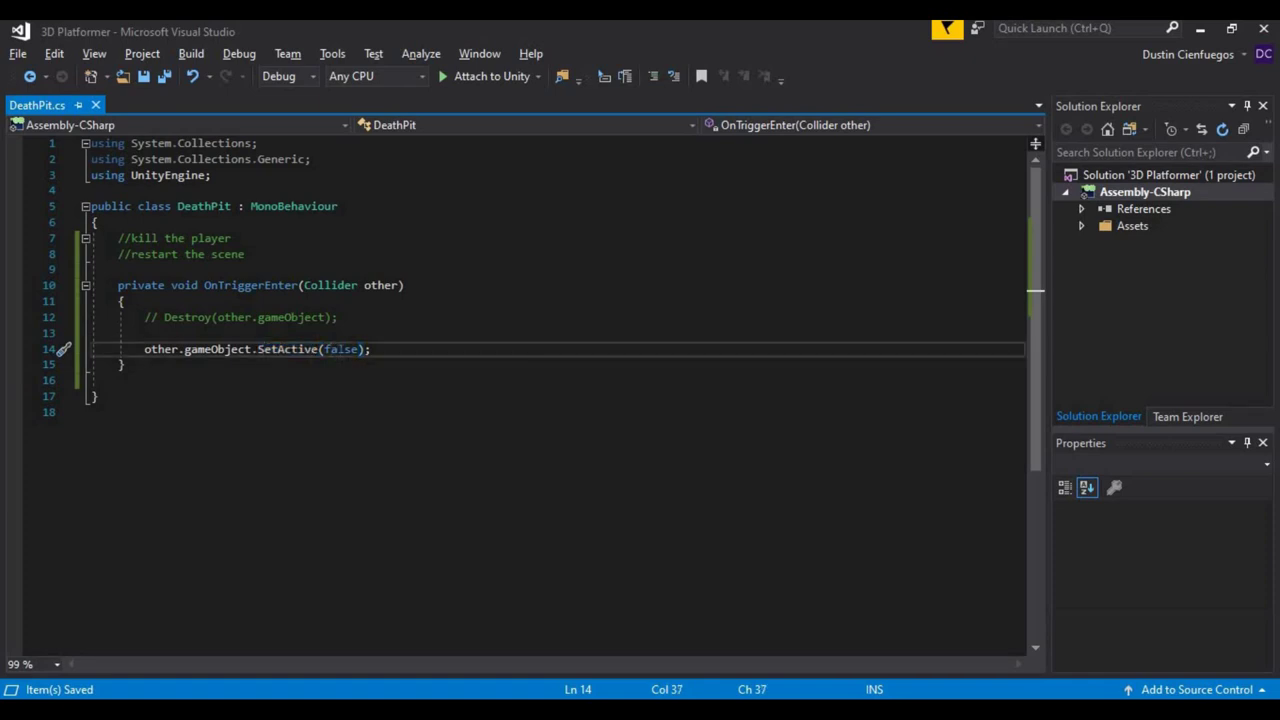
{"action": "left_click_drag", "start_coordinate": [320, 349], "coordinate": [124, 365]}
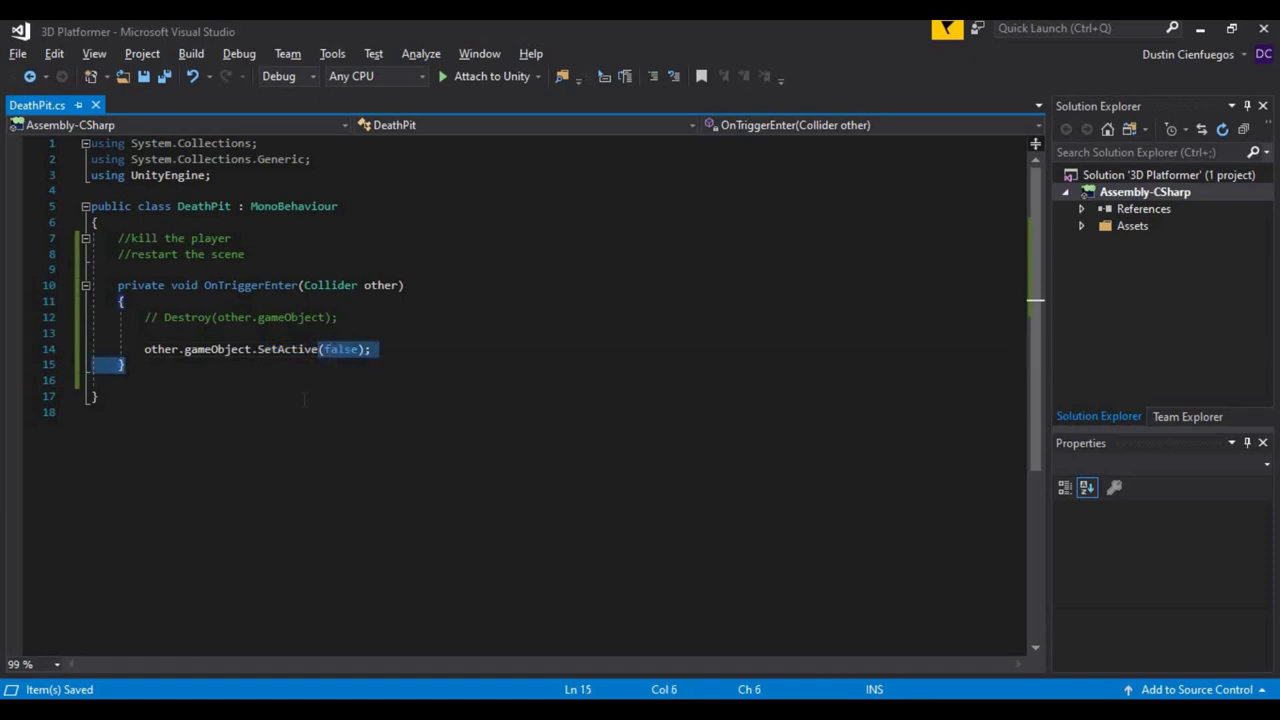
{"action": "key", "text": "alt+Tab"}
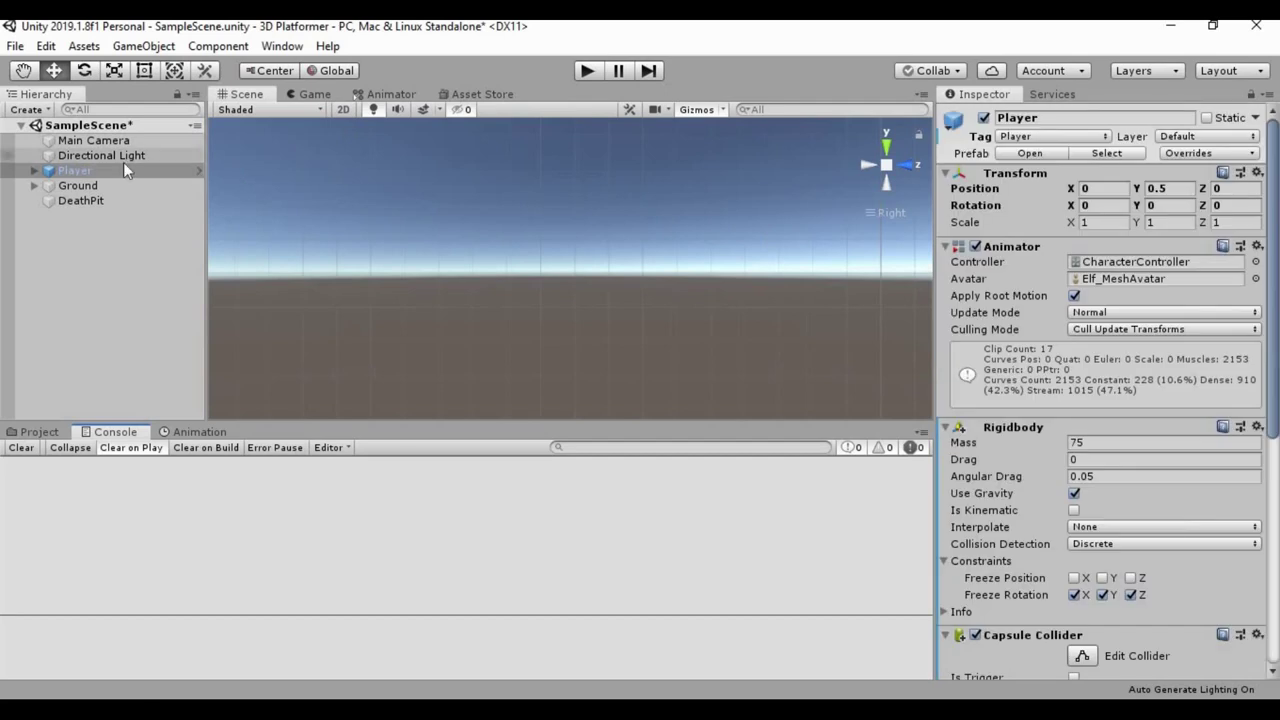
Step: Deactivate the Player object, then reselect it and frame it in the Scene view
{"action": "left_click", "coordinate": [125, 170]}
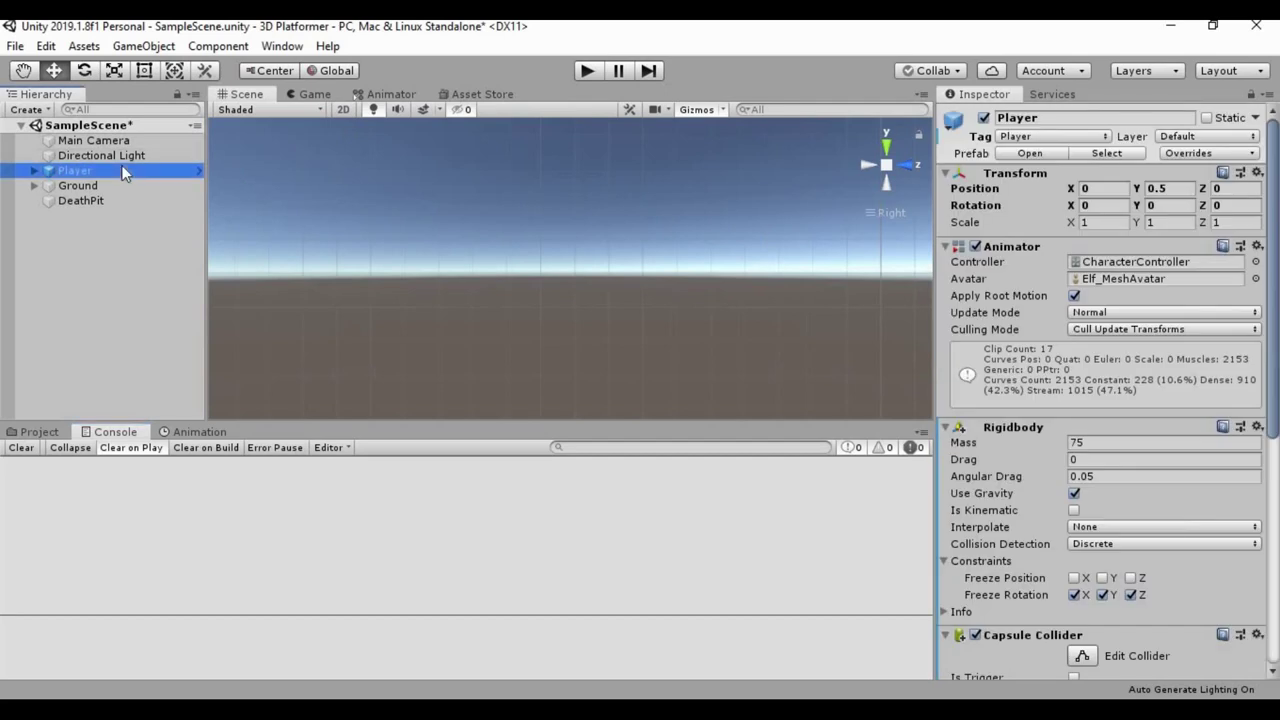
{"action": "left_click", "coordinate": [984, 118]}
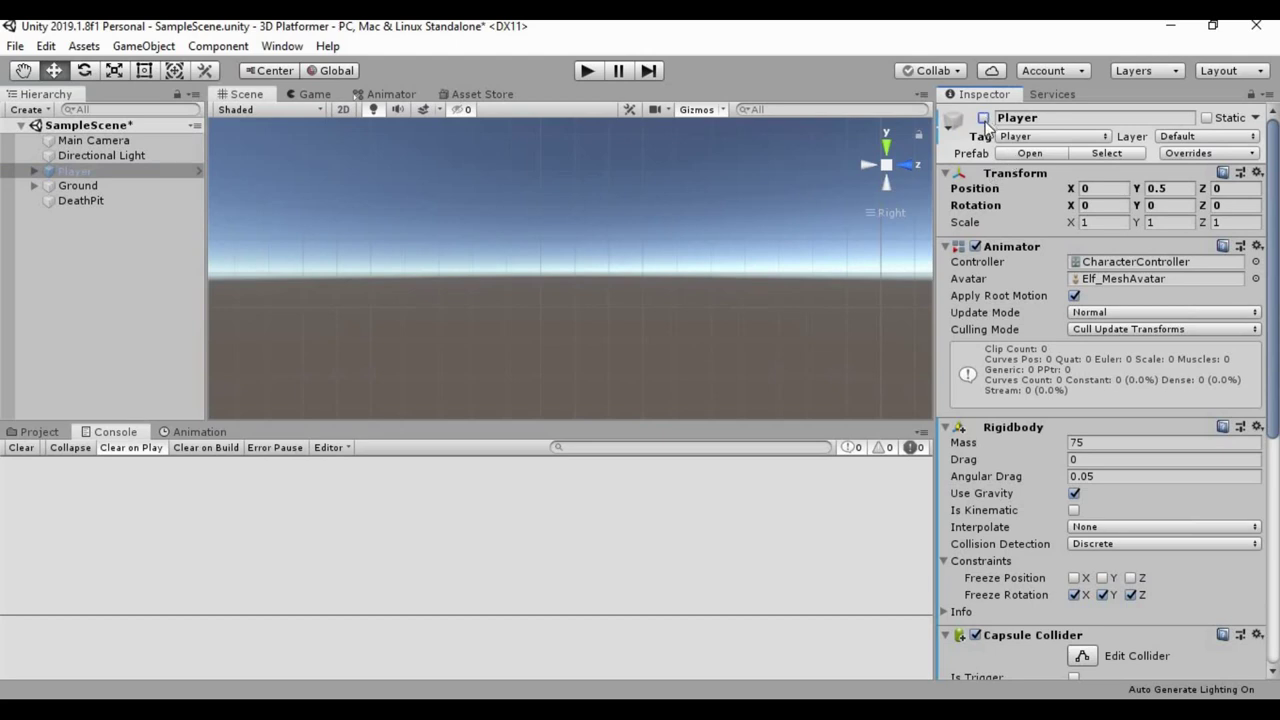
{"action": "left_click", "coordinate": [62, 176]}
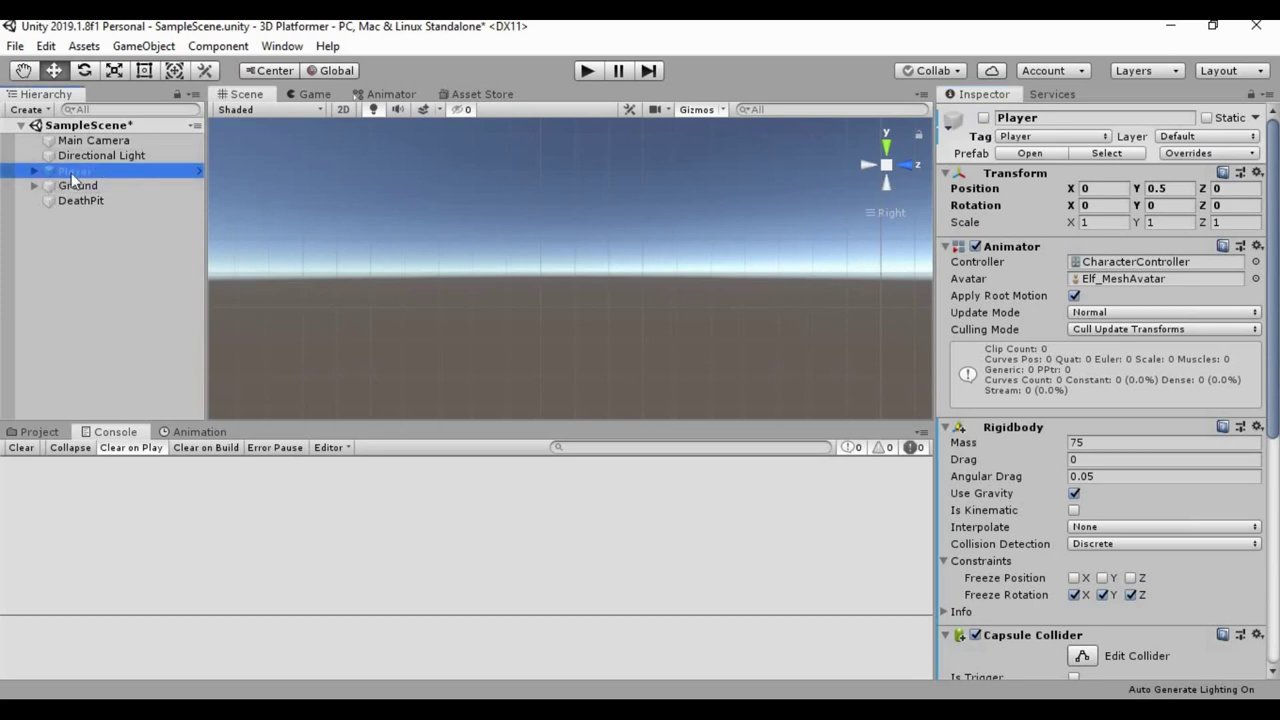
{"action": "left_click", "coordinate": [68, 186]}
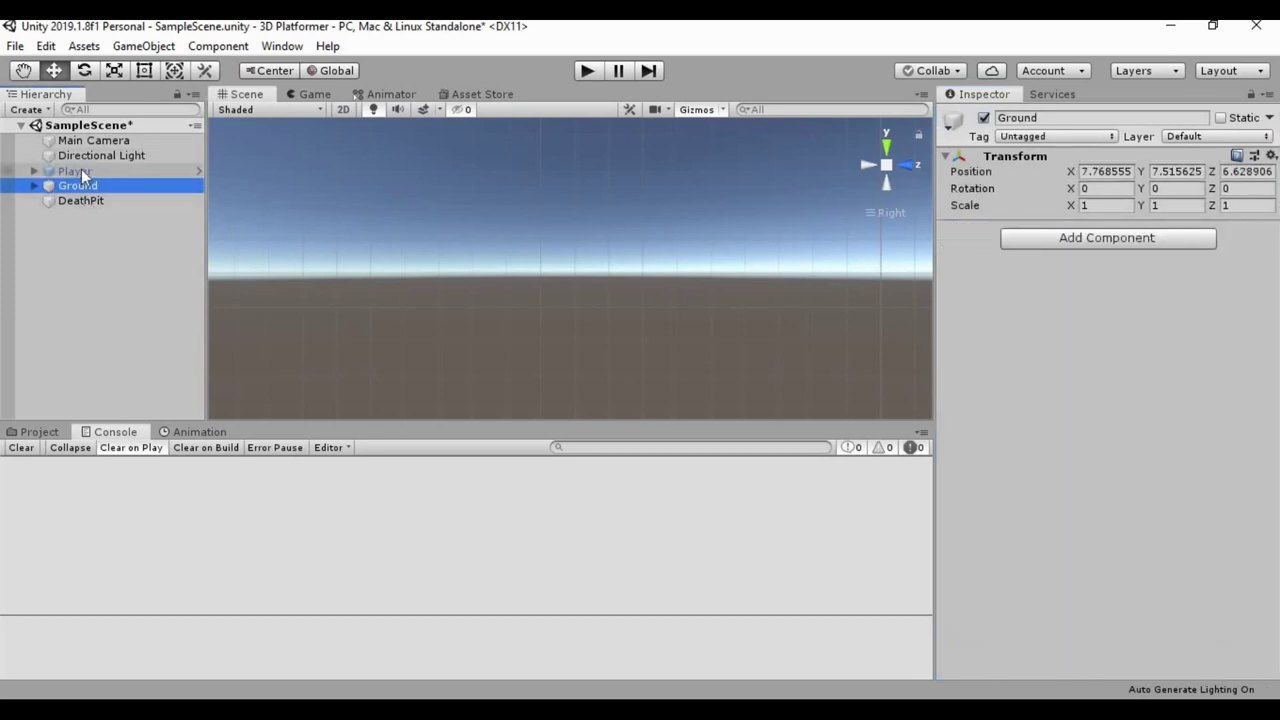
{"action": "left_click", "coordinate": [81, 171]}
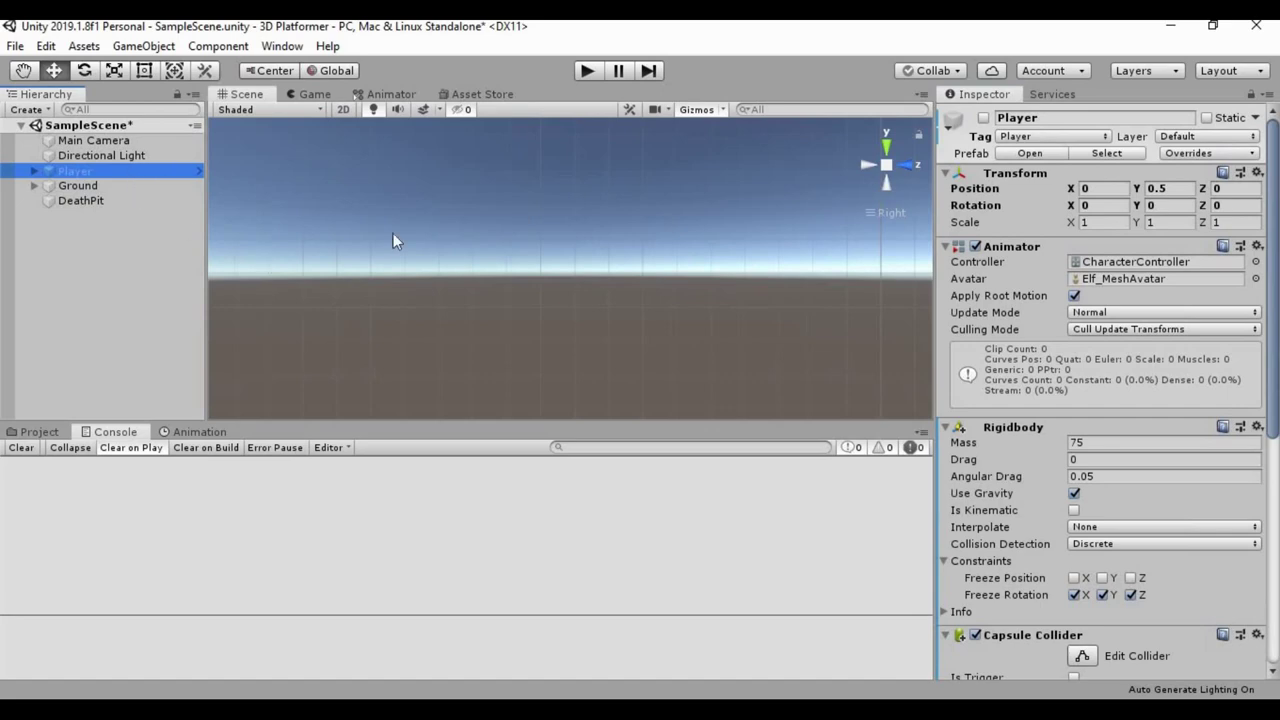
{"action": "key", "text": "f"}
Step: Reactivate the Player, orbit to a wider view of the level, and start Play mode
{"action": "left_click_drag", "start_coordinate": [607, 252], "coordinate": [540, 300], "text": "alt"}
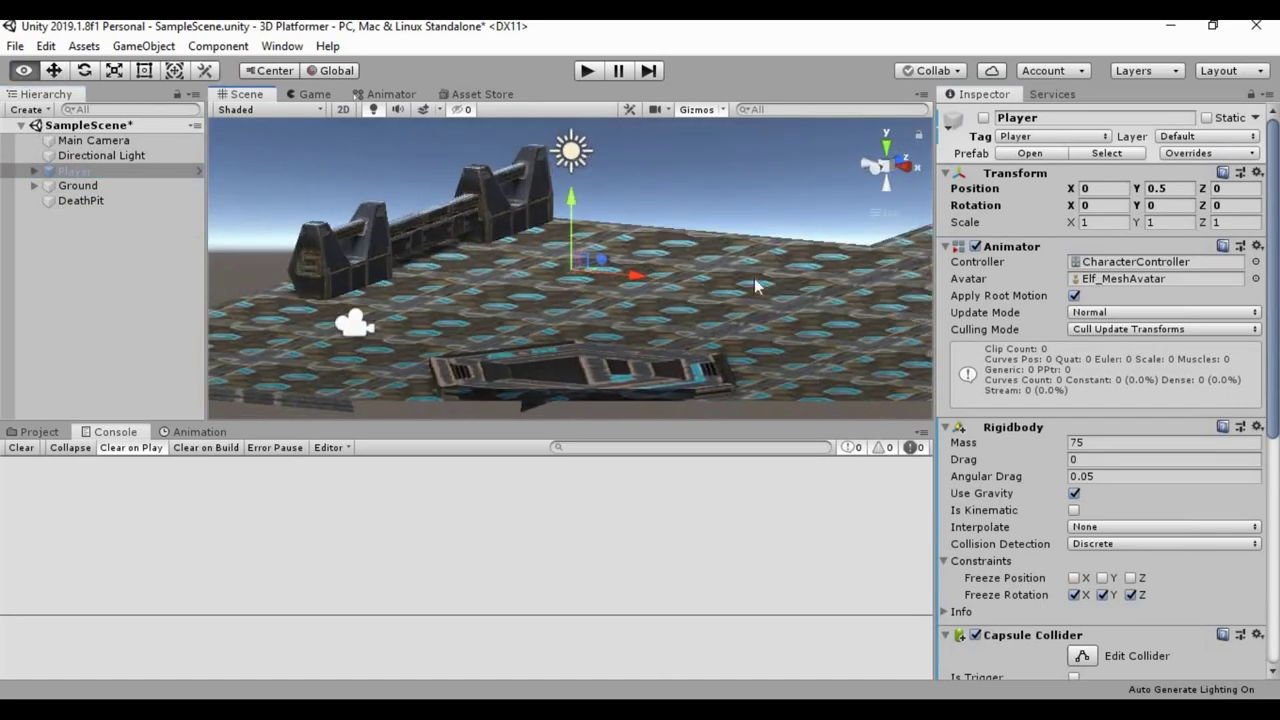
{"action": "left_click", "coordinate": [984, 118]}
{"action": "scroll", "coordinate": [655, 189], "scroll_direction": "down", "scroll_amount": 2}
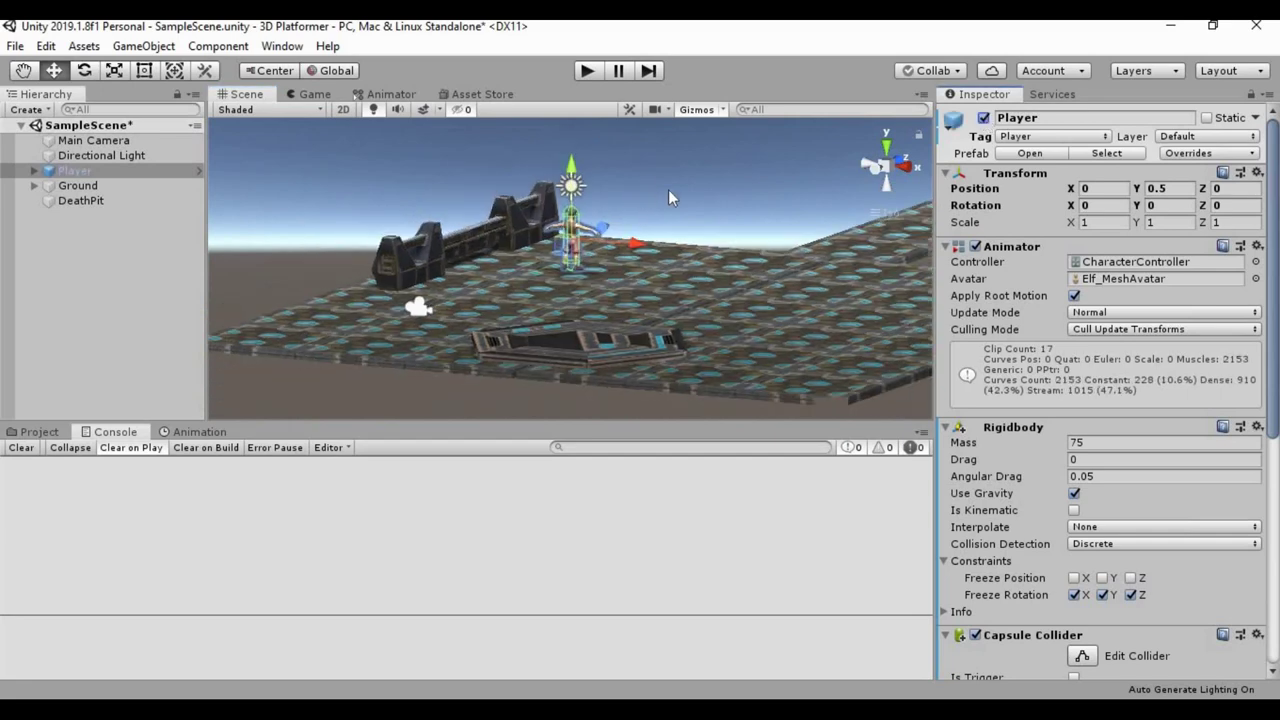
{"action": "left_click_drag", "start_coordinate": [668, 189], "coordinate": [610, 180], "text": "alt"}
{"action": "left_click", "coordinate": [588, 72]}
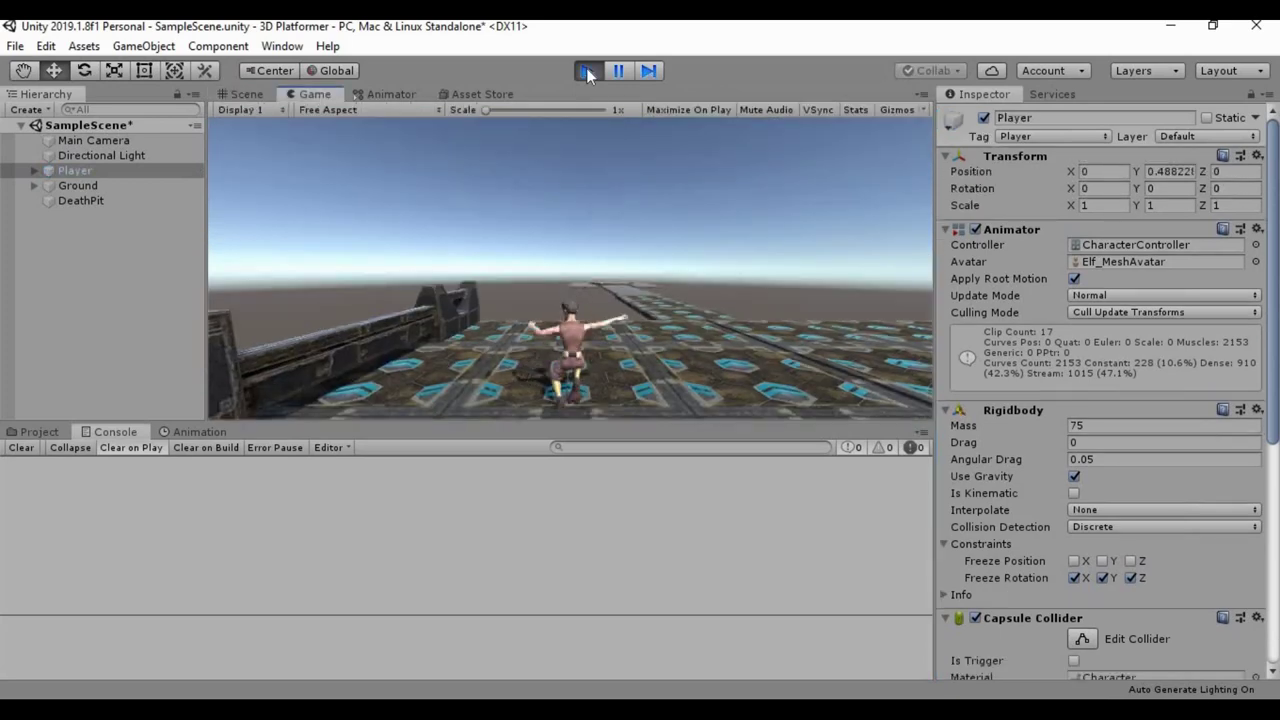
Step: Run the player into the death pit, watch it turn inactive in the Hierarchy, then stop Play mode
{"action": "key", "text": "w"}
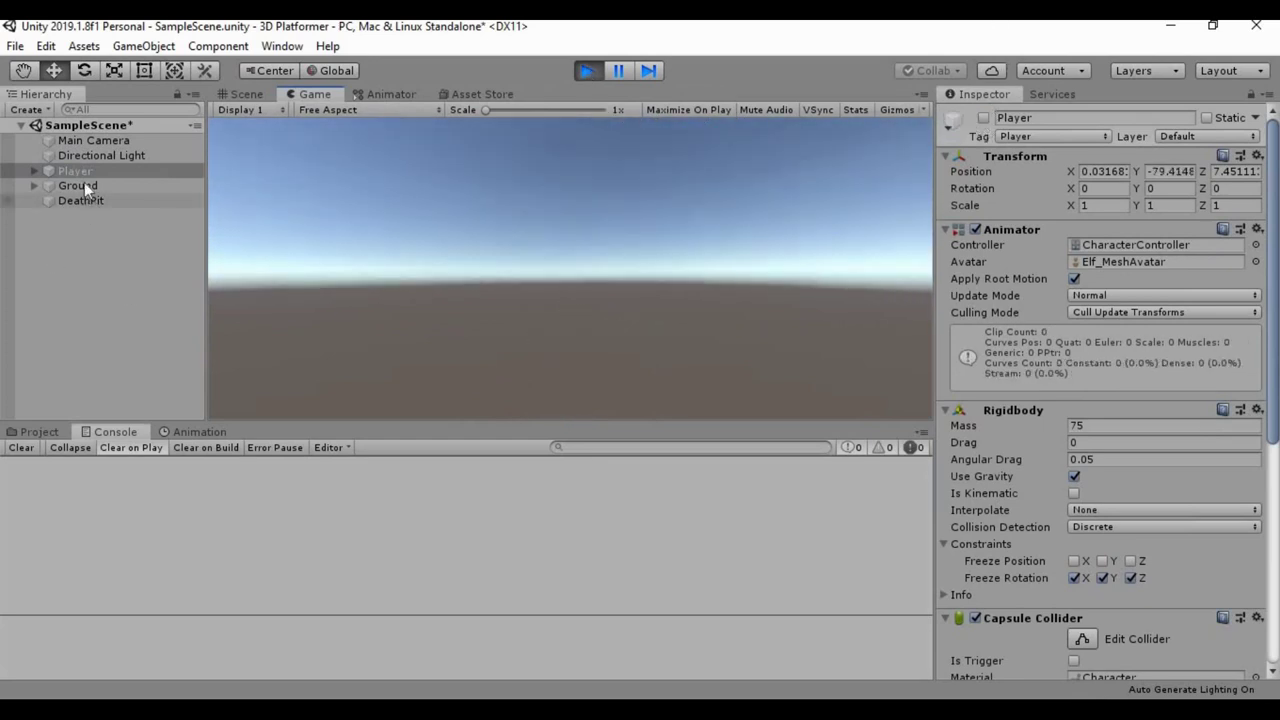
{"action": "left_click", "coordinate": [80, 200]}
{"action": "left_click", "coordinate": [81, 171]}
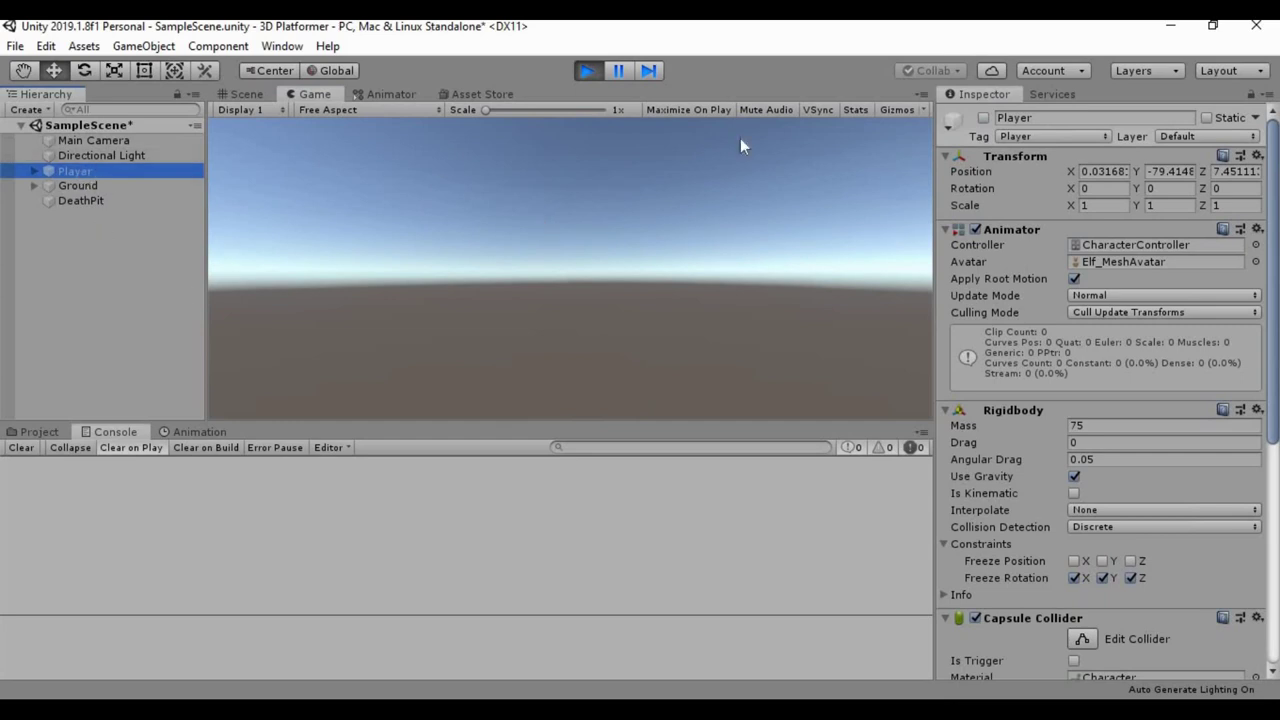
{"action": "left_click", "coordinate": [982, 119]}
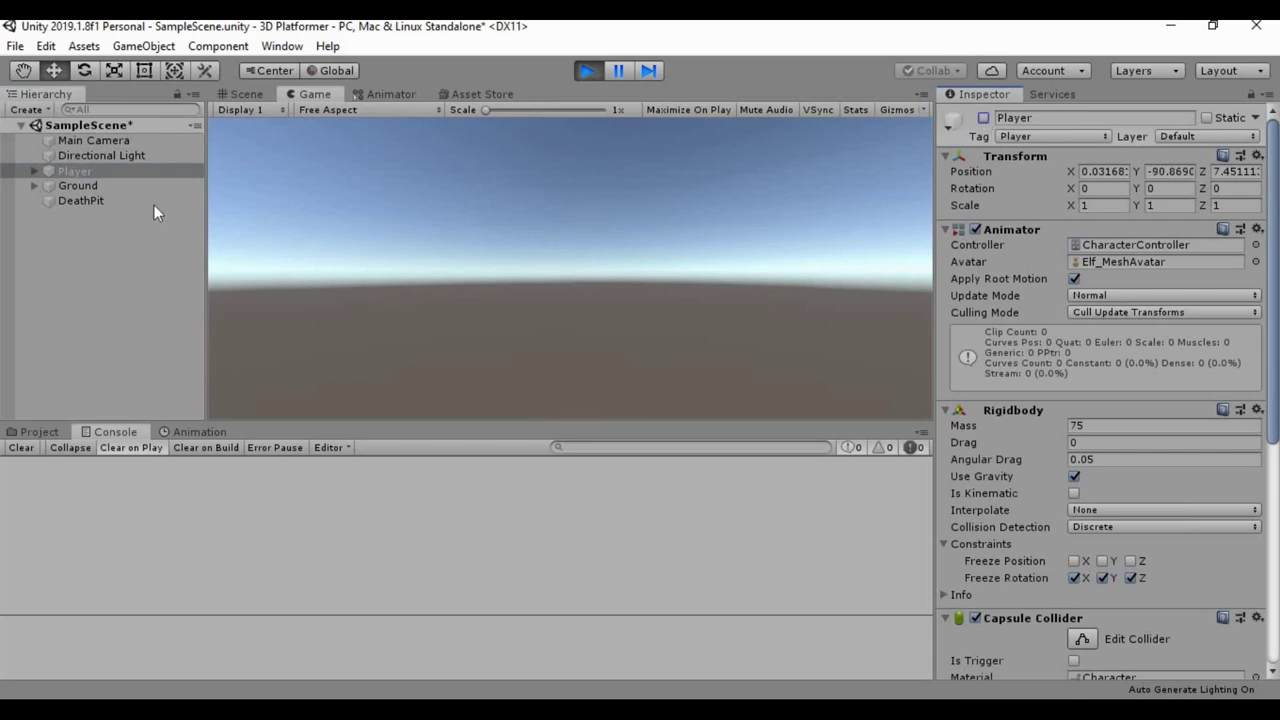
{"action": "left_click", "coordinate": [78, 173]}
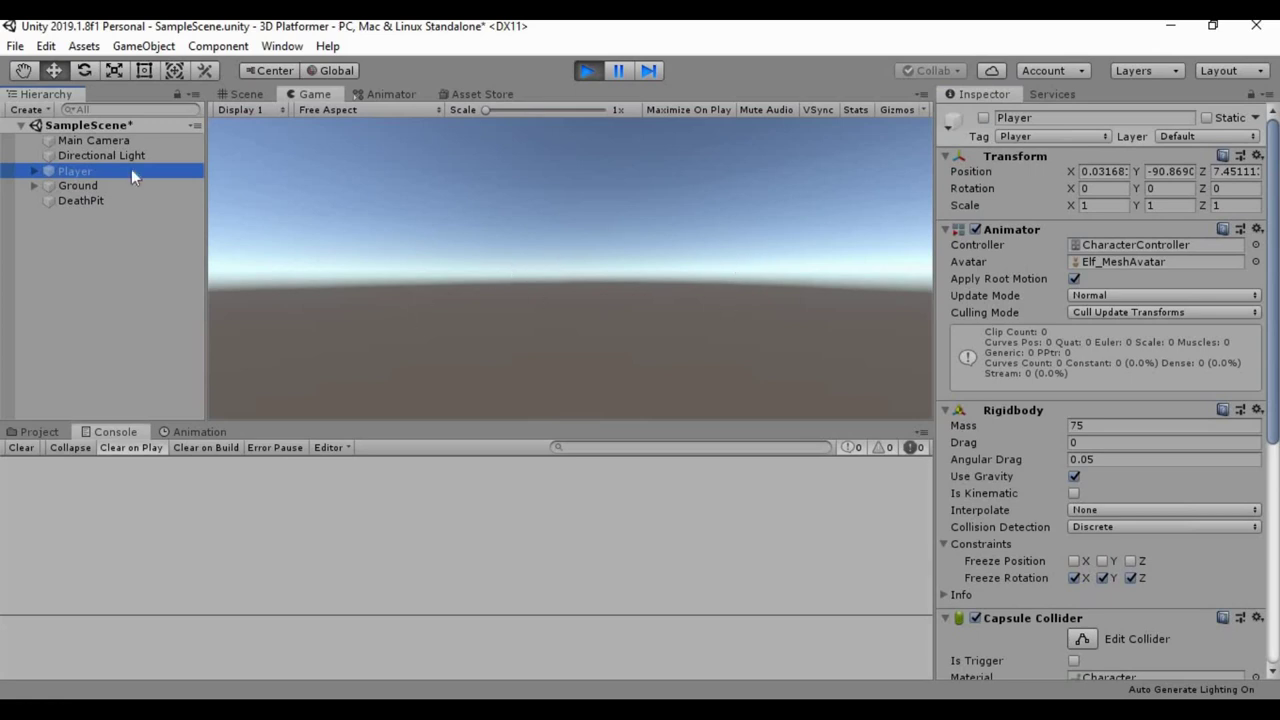
{"action": "left_click", "coordinate": [73, 168]}
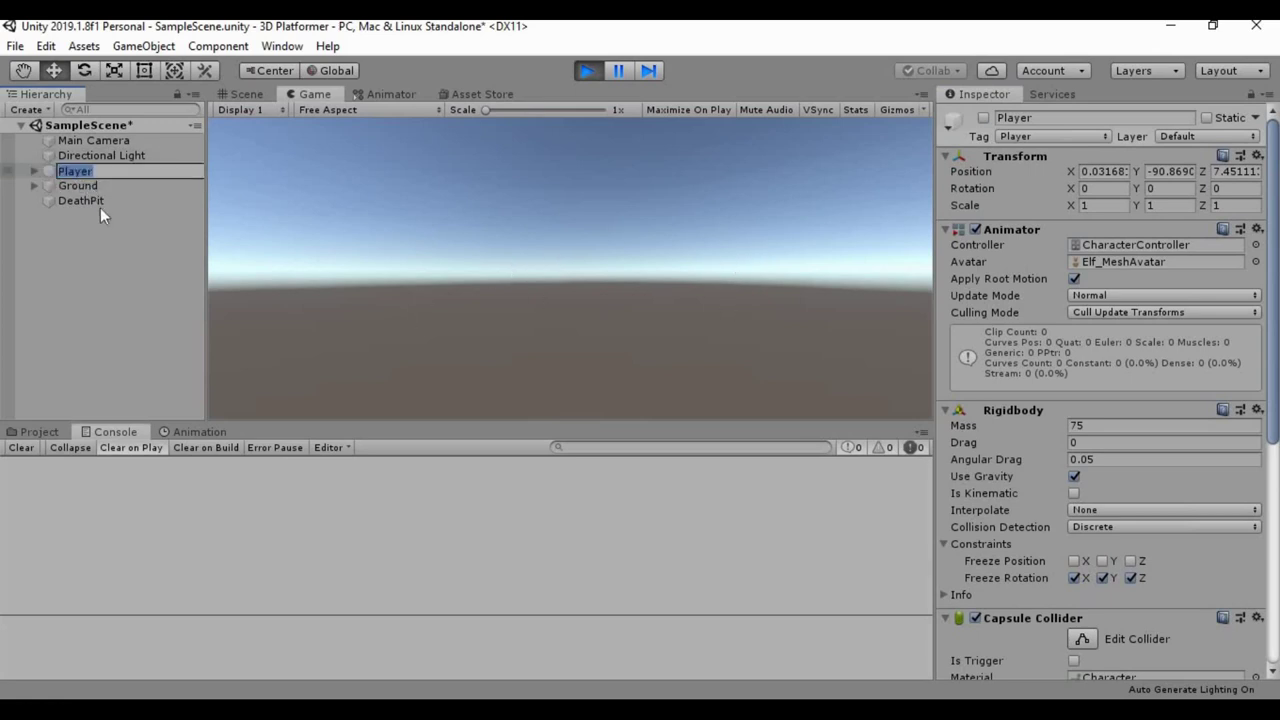
{"action": "left_click", "coordinate": [90, 201]}
{"action": "left_click", "coordinate": [588, 70]}
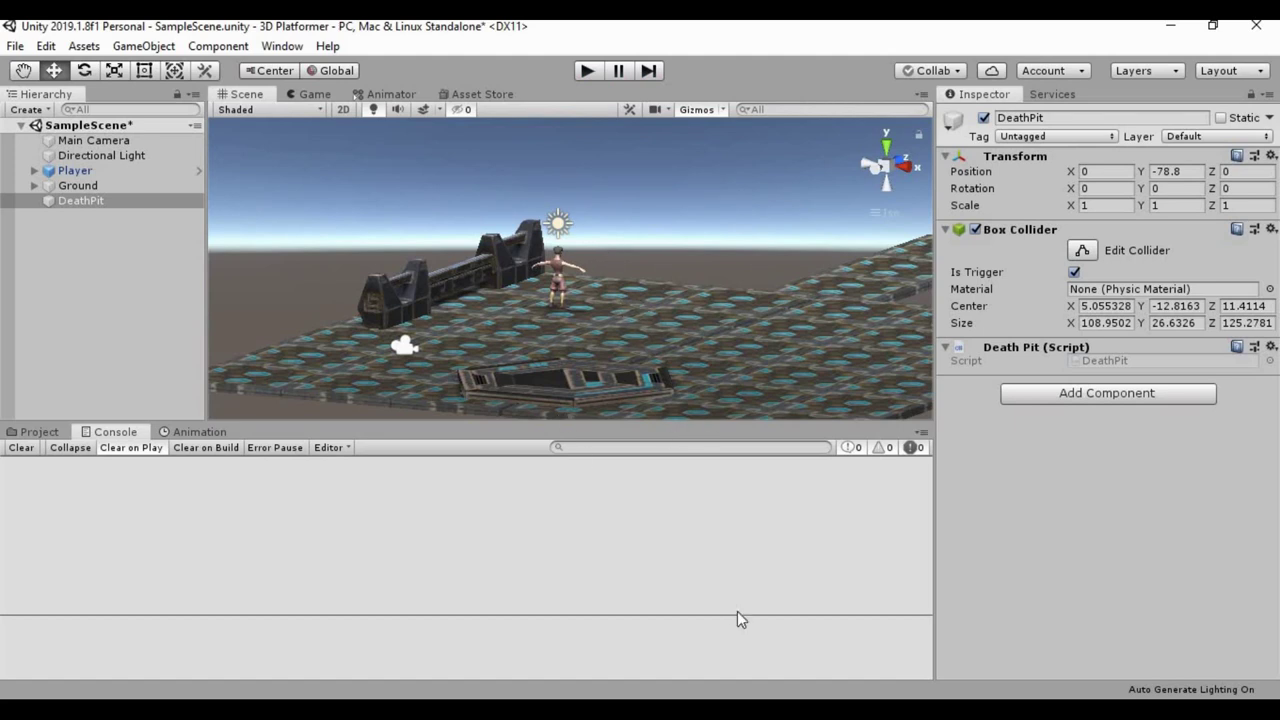
Step: Add a line after SetActive, then type 'using UnityEngine.SceneManagement;' under 'using UnityEngine;'
{"action": "key", "text": "alt+Tab"}
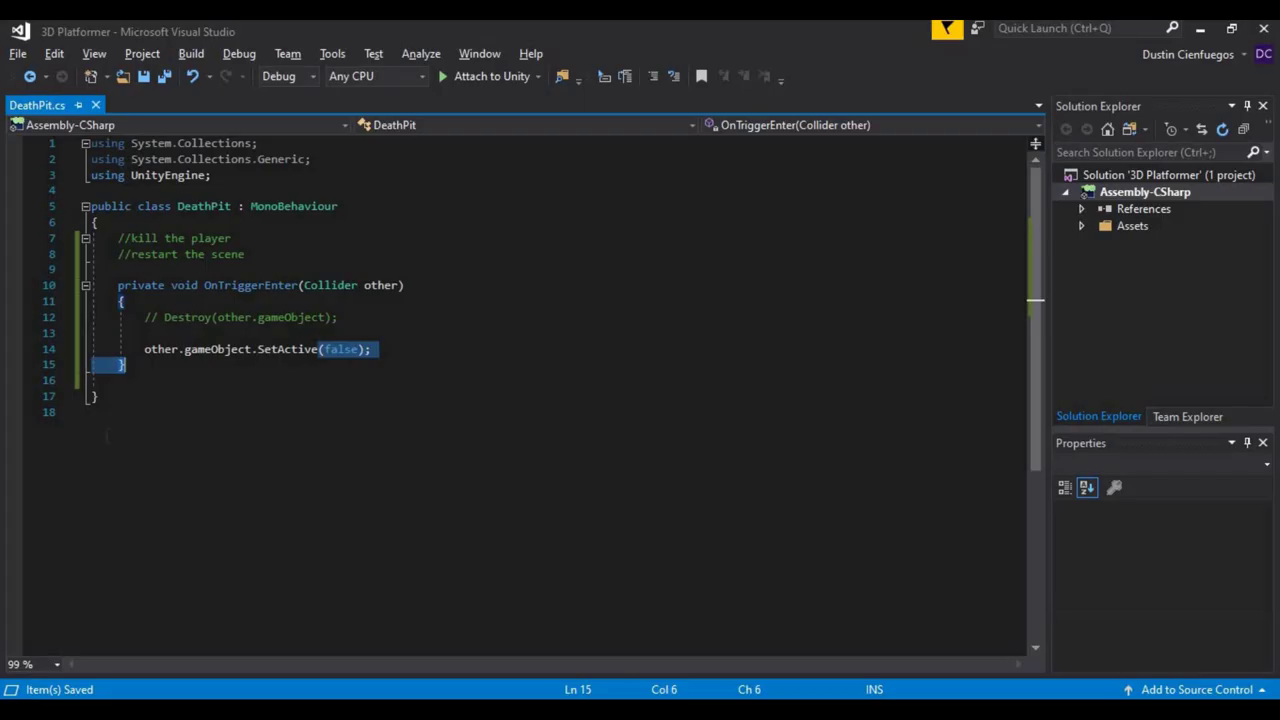
{"action": "left_click", "coordinate": [420, 348]}
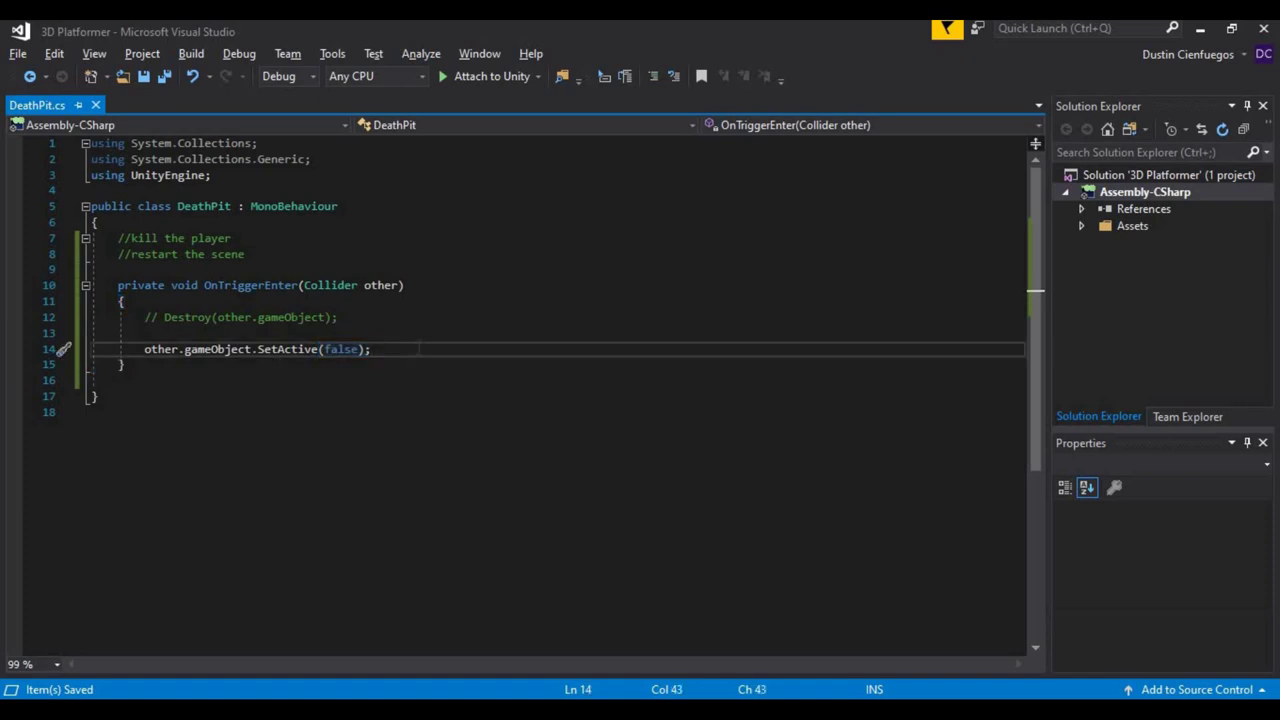
{"action": "key", "text": "Return"}
{"action": "key", "text": "Return"}
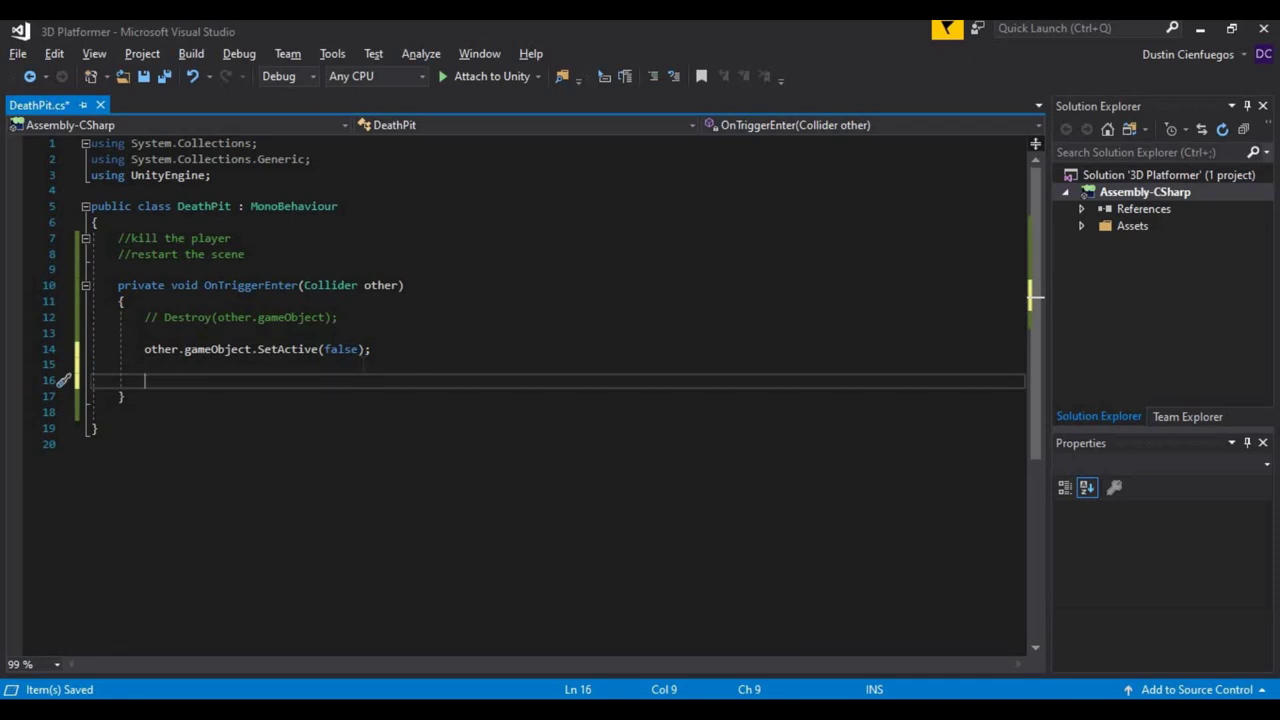
{"action": "left_click", "coordinate": [230, 175]}
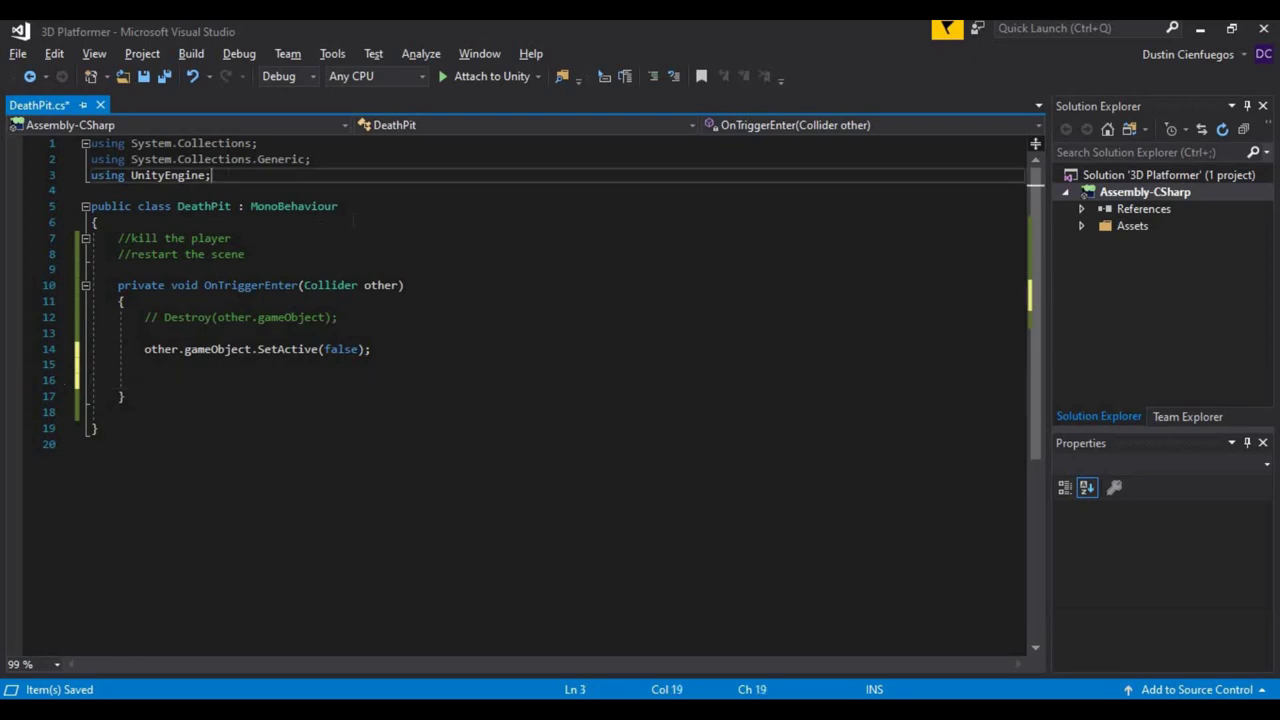
{"action": "key", "text": "Return"}
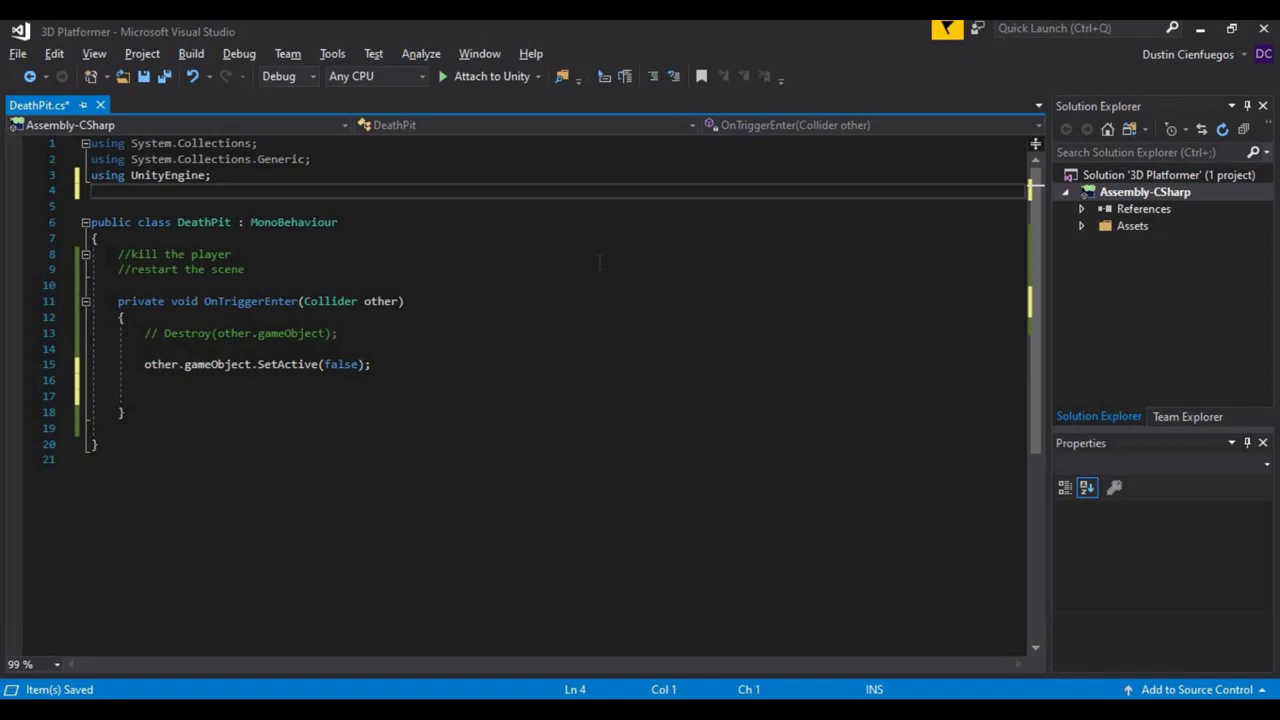
{"action": "type", "text": "using unit"}
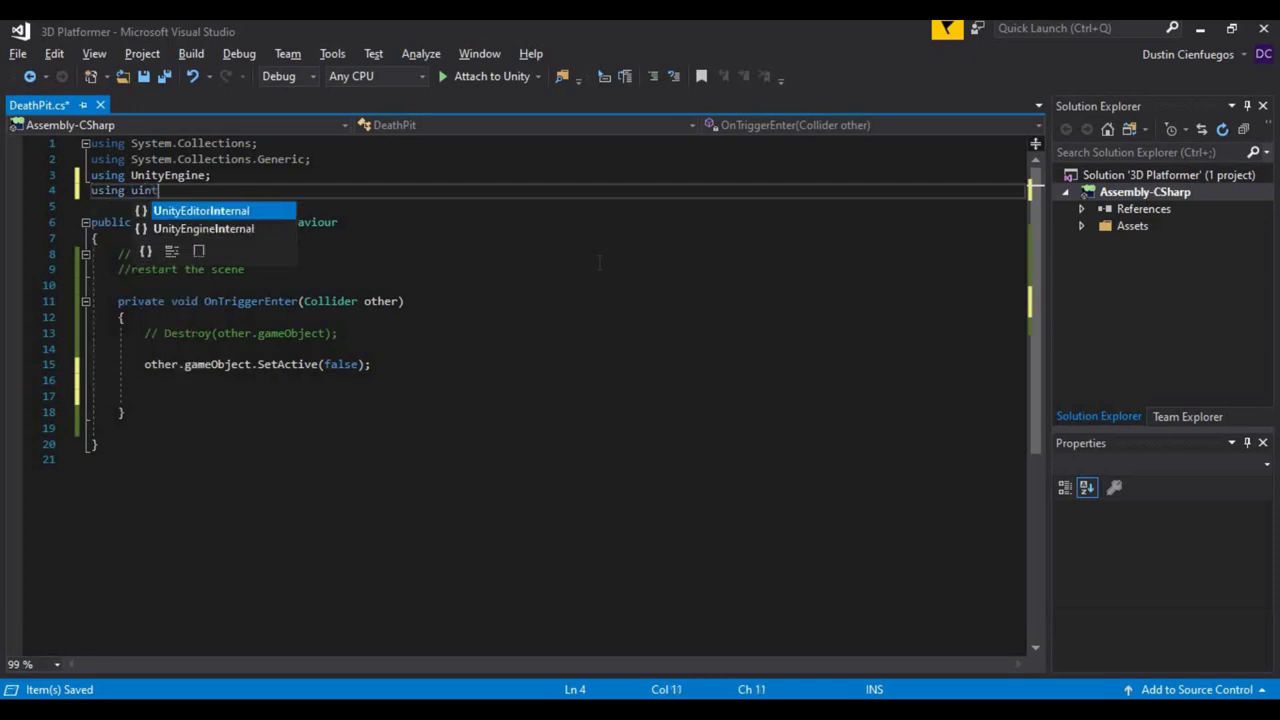
{"action": "key", "text": "BackSpace"}
{"action": "key", "text": "BackSpace"}
{"action": "key", "text": "BackSpace"}
{"action": "type", "text": "ni"}
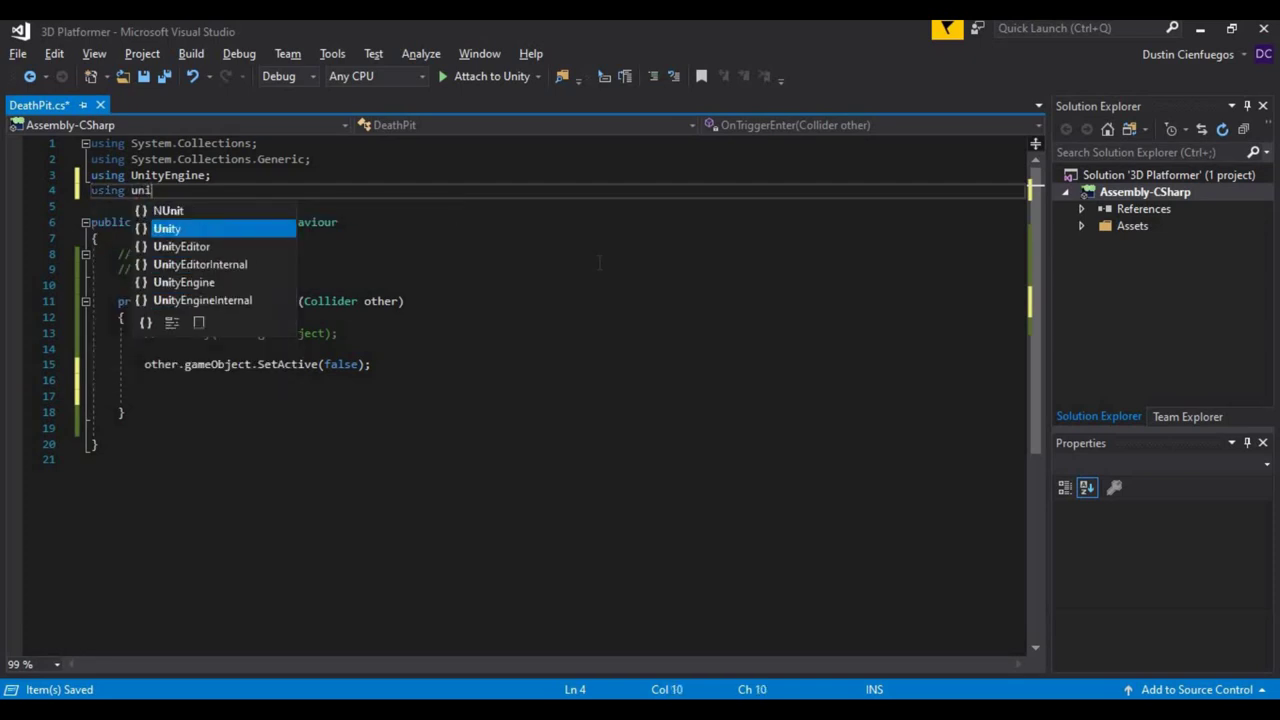
{"action": "type", "text": "tyeng"}
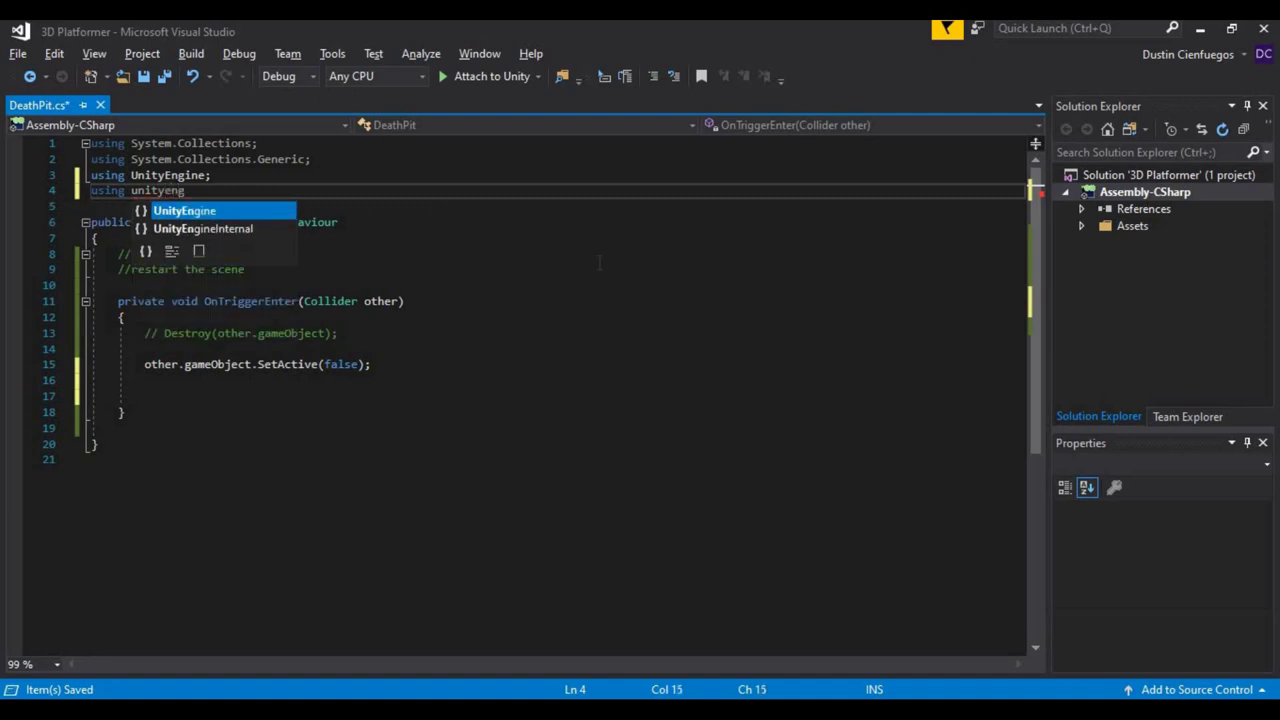
{"action": "key", "text": "Tab"}
{"action": "type", "text": ".sc"}
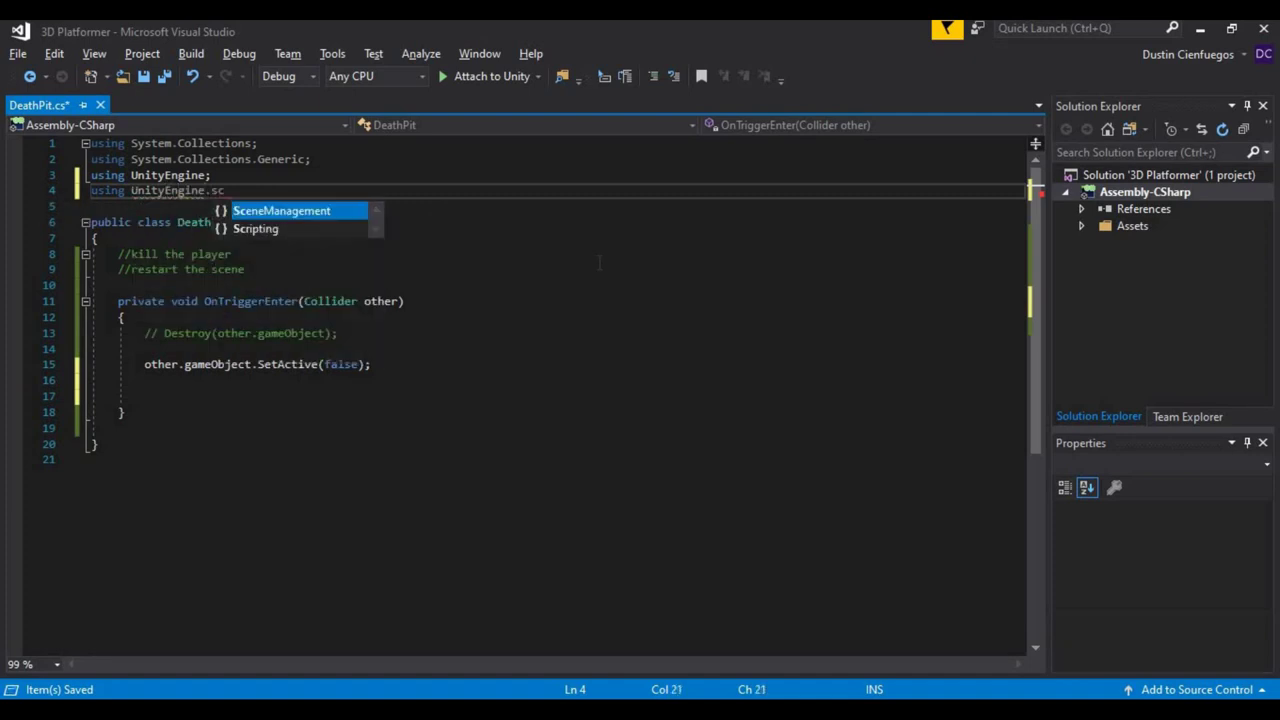
{"action": "key", "text": "Tab"}
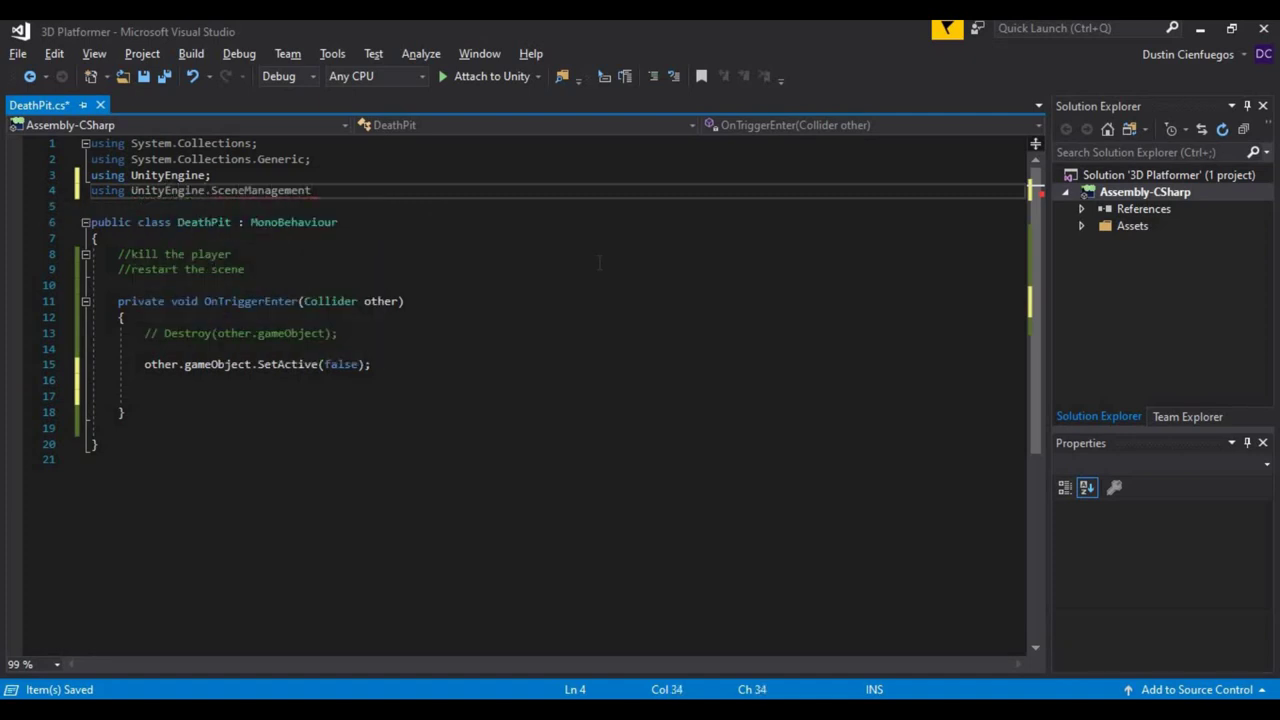
{"action": "type", "text": ";"}
Step: On a new line below SetActive(false), enter SceneManager.LoadScene using IntelliSense
{"action": "left_click", "coordinate": [393, 364]}
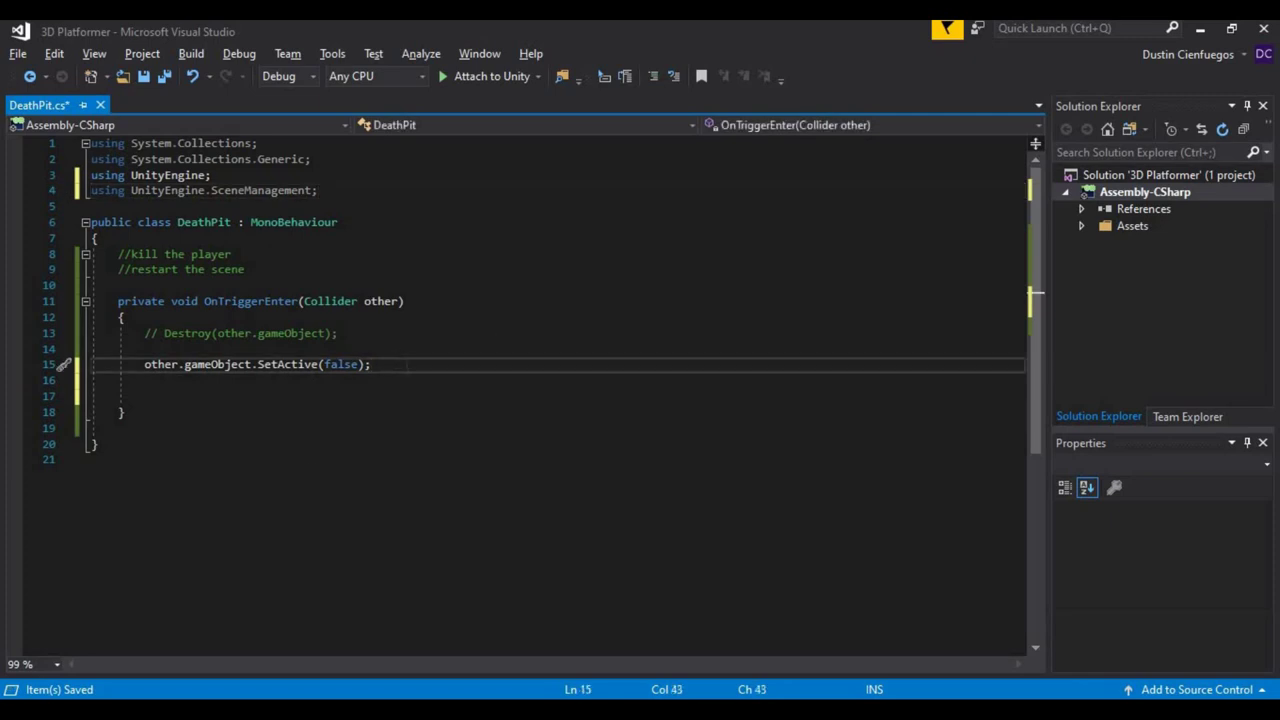
{"action": "key", "text": "Down"}
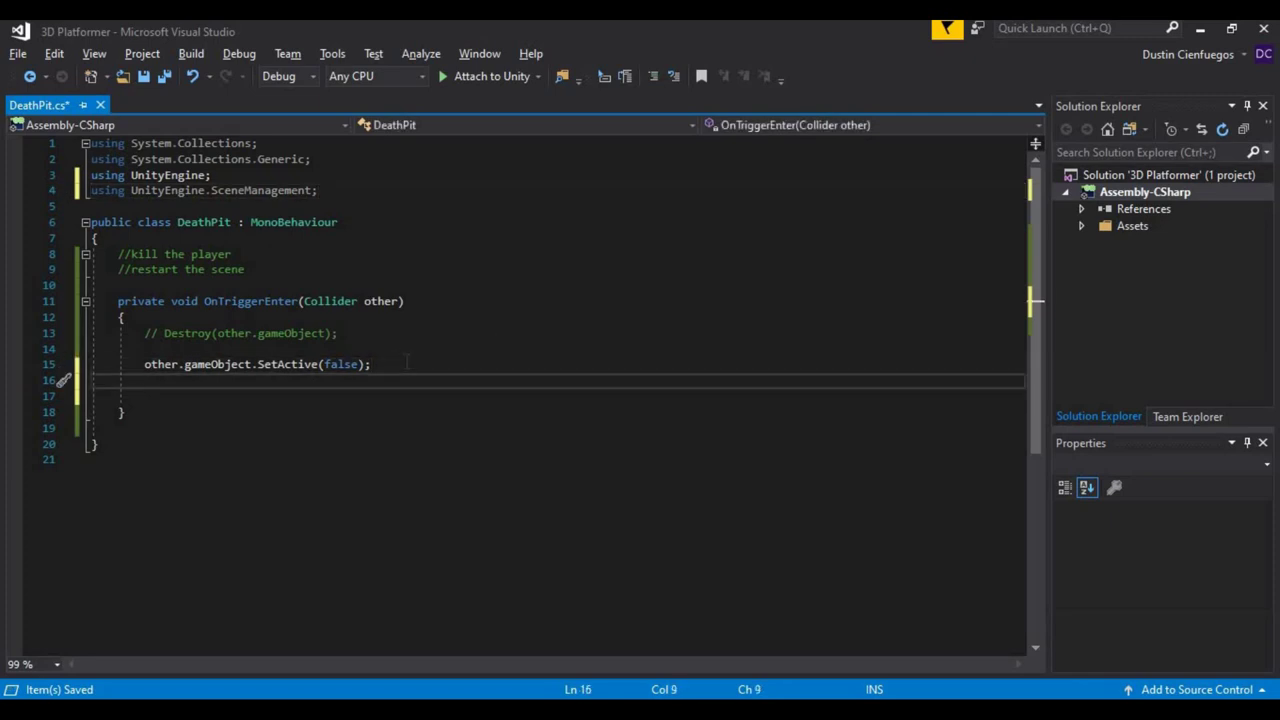
{"action": "key", "text": "Down"}
{"action": "key", "text": "Return"}
{"action": "key", "text": "Up"}
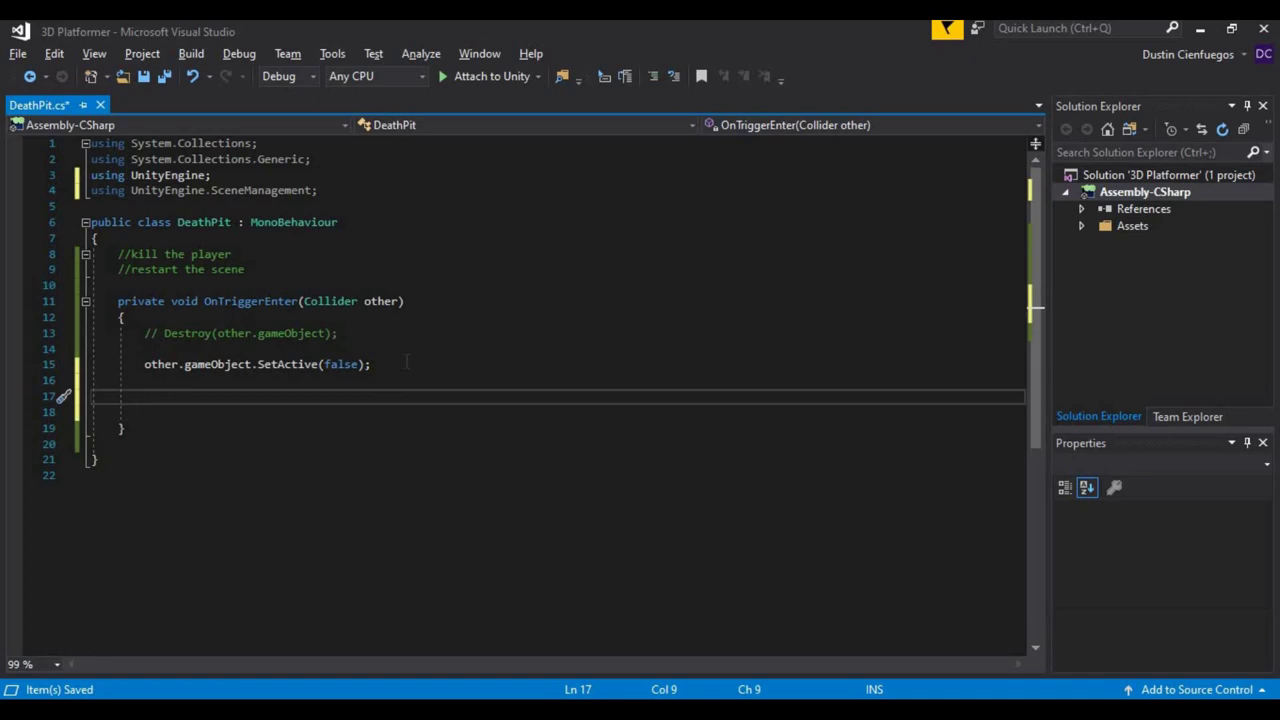
{"action": "type", "text": "scen"}
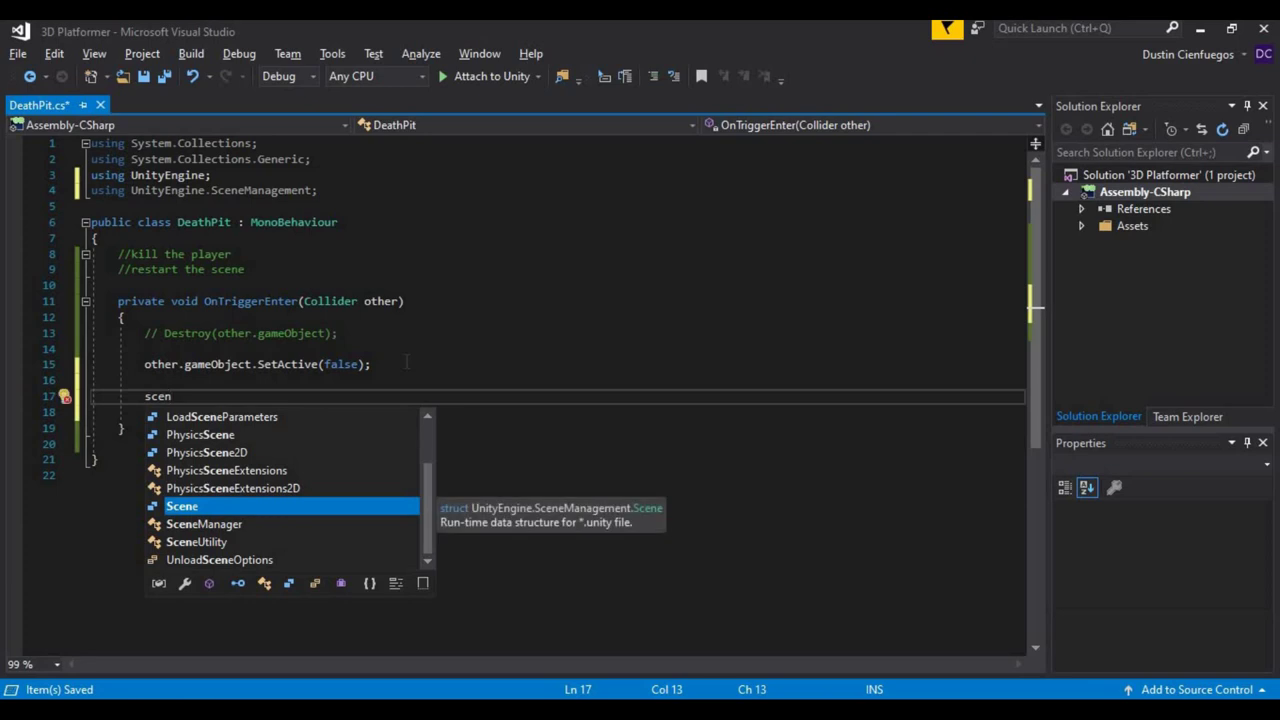
{"action": "type", "text": "em"}
{"action": "key", "text": "Tab"}
{"action": "type", "text": ".load"}
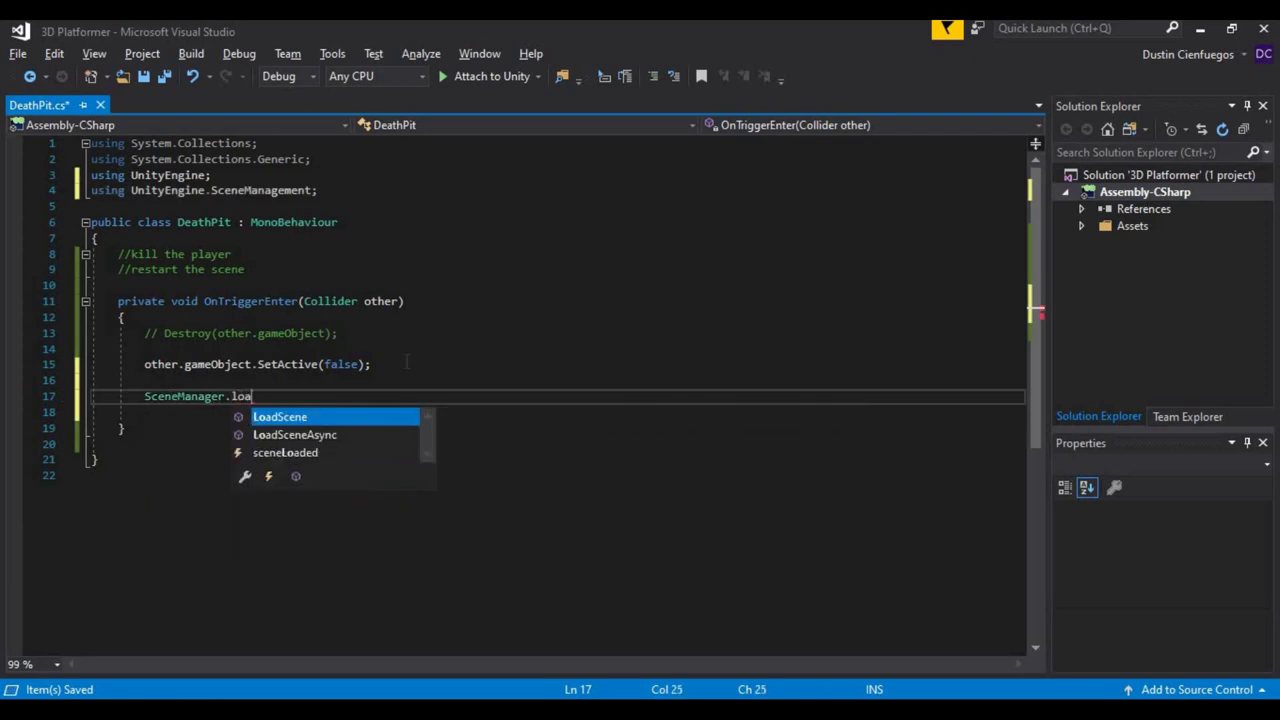
{"action": "key", "text": "Tab"}
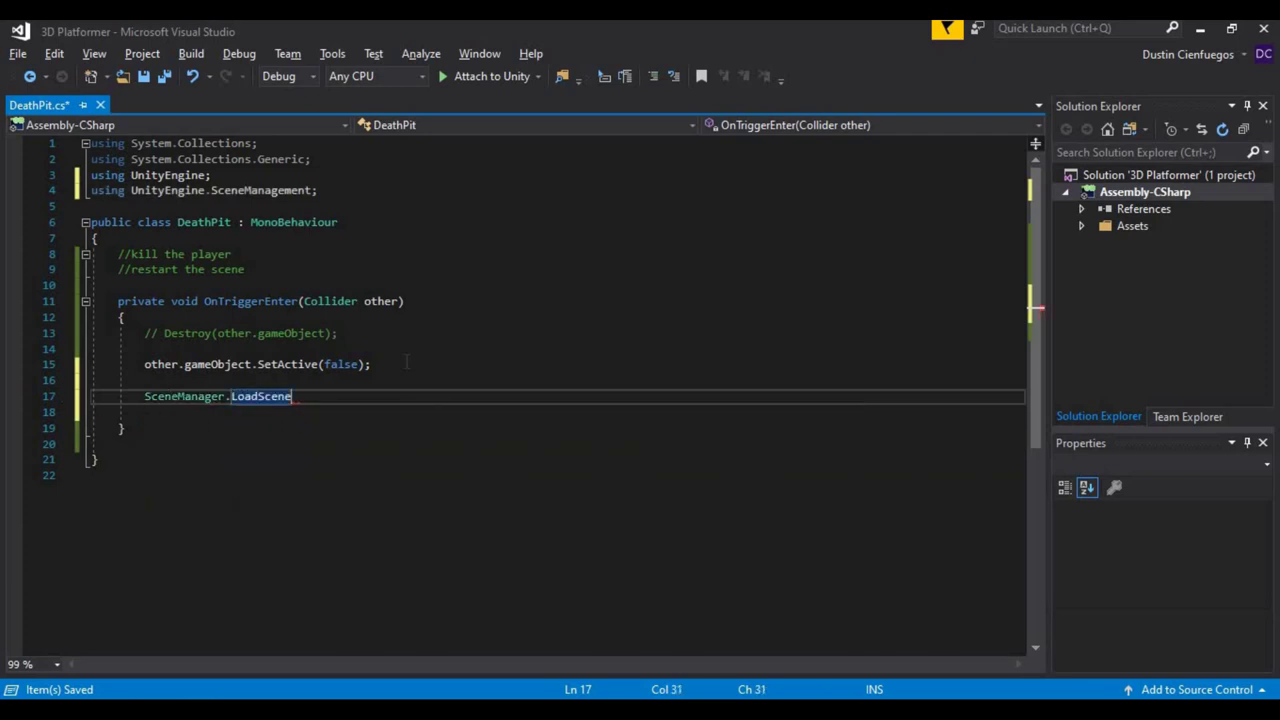
Step: Fill the LoadScene argument with SceneManager.GetActiveScene
{"action": "type", "text": "("}
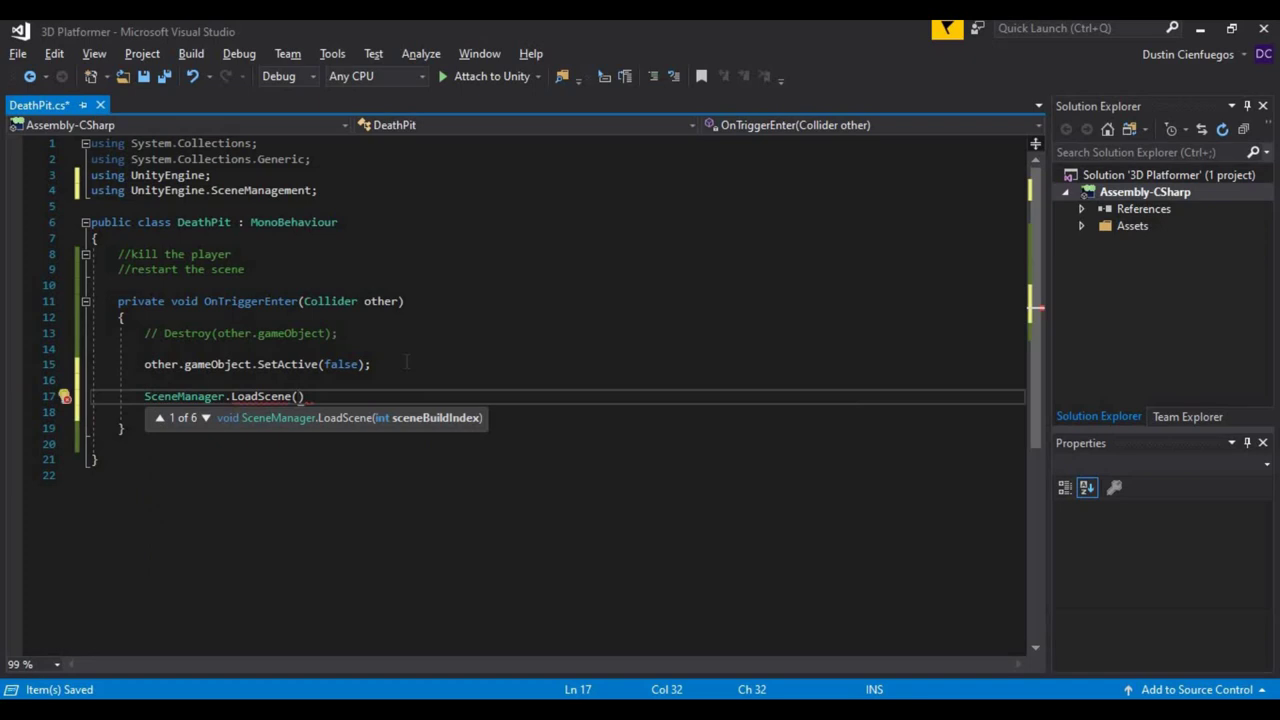
{"action": "type", "text": "scen"}
{"action": "key", "text": "Up"}
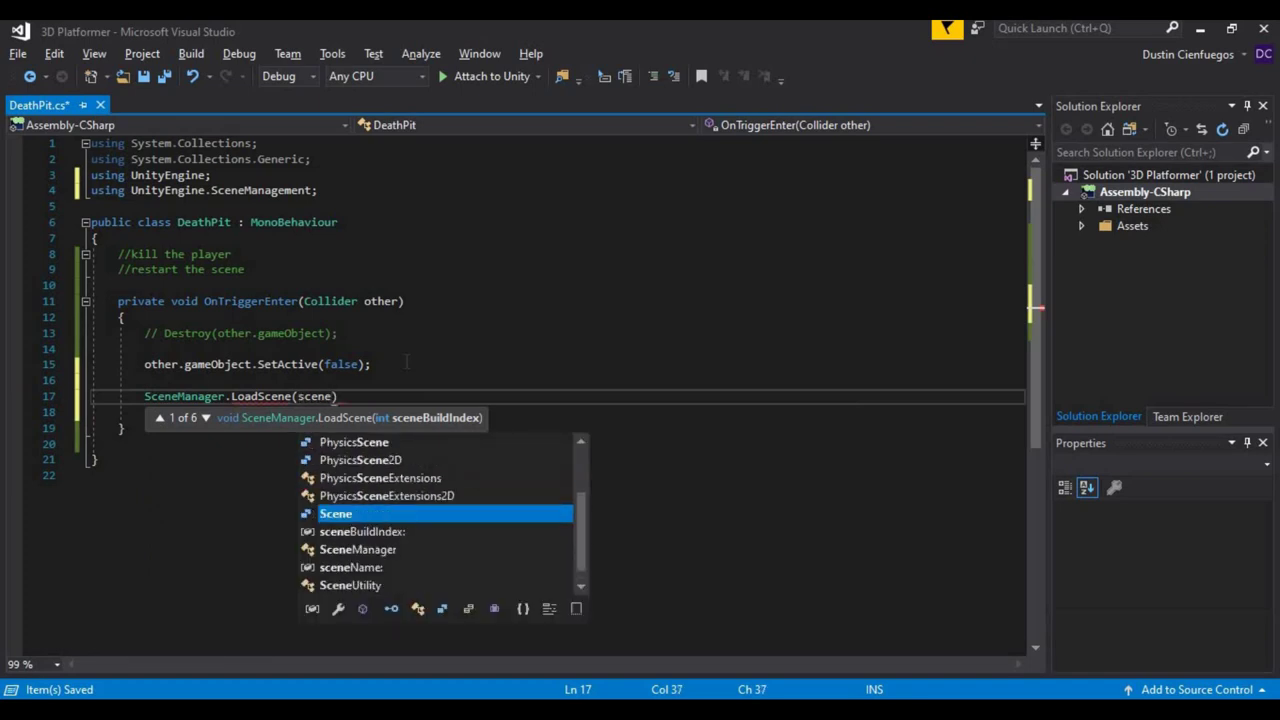
{"action": "key", "text": "Down"}
{"action": "key", "text": "Down"}
{"action": "key", "text": "Tab"}
{"action": "type", "text": "."}
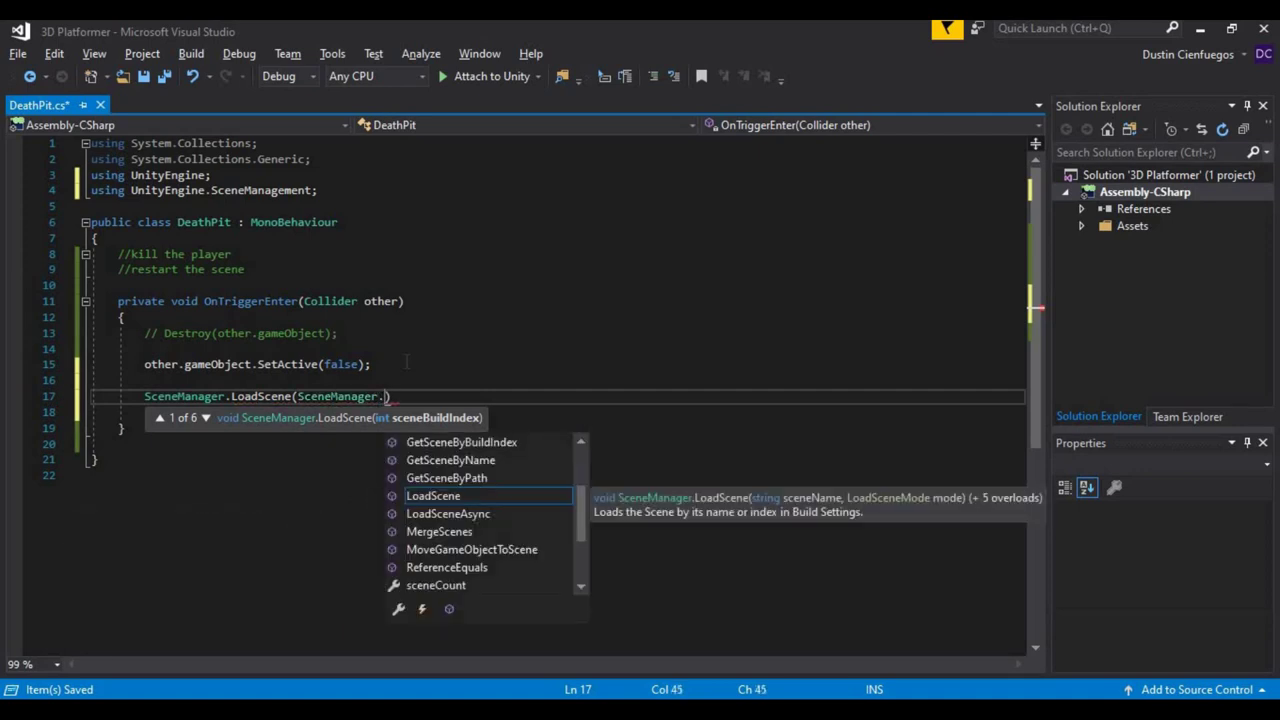
{"action": "type", "text": "get"}
{"action": "key", "text": "Tab"}
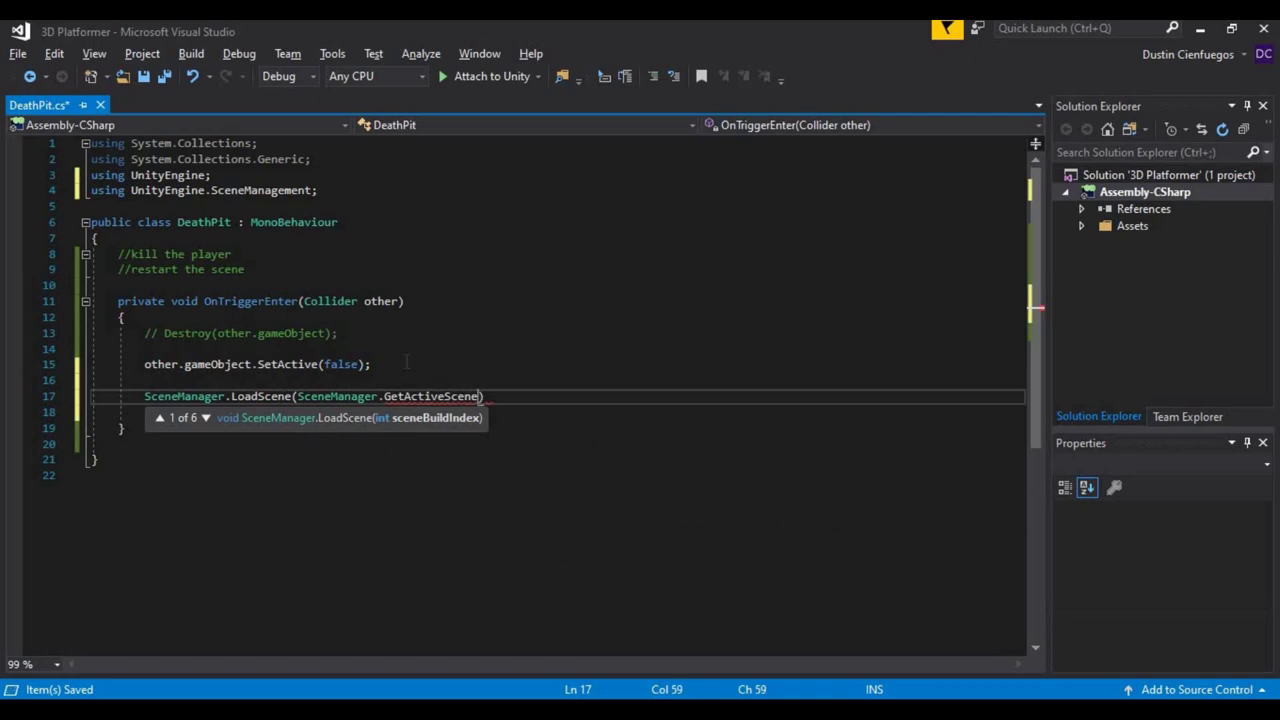
Step: Clear the argument to leave an empty SceneManager.LoadScene(); call, and return to Unity
{"action": "type", "text": "("}
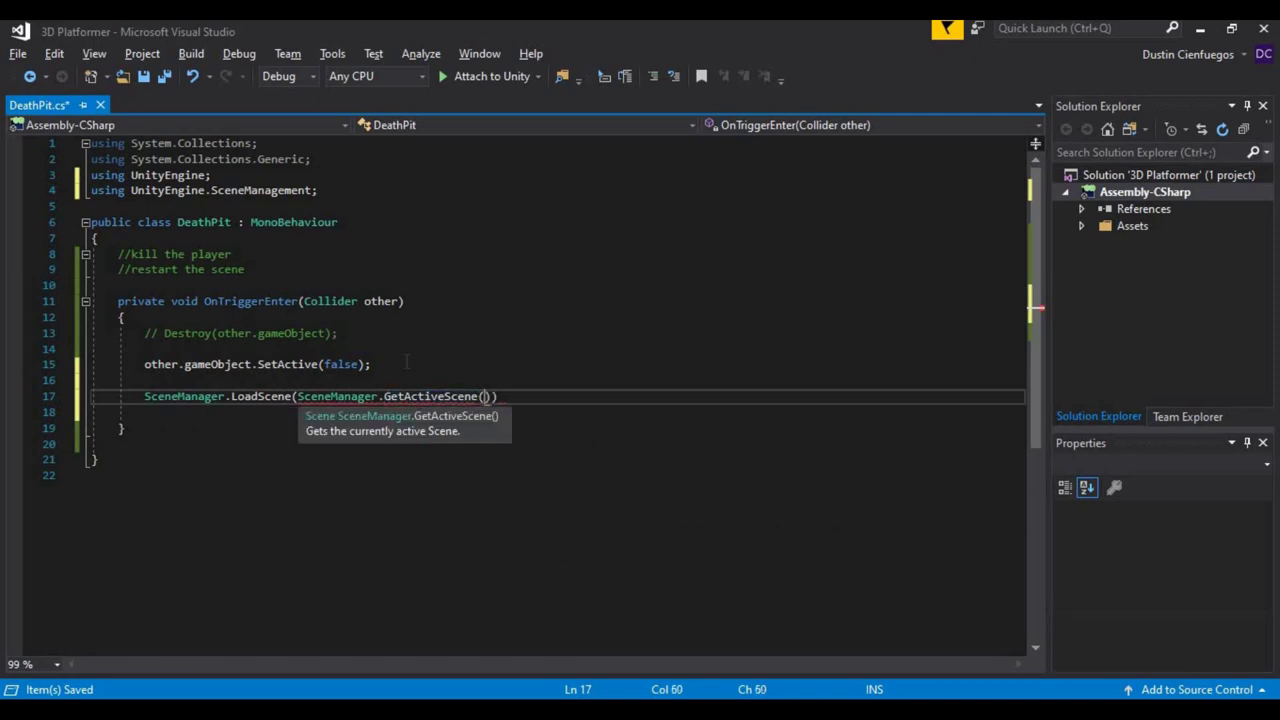
{"action": "type", "text": "s"}
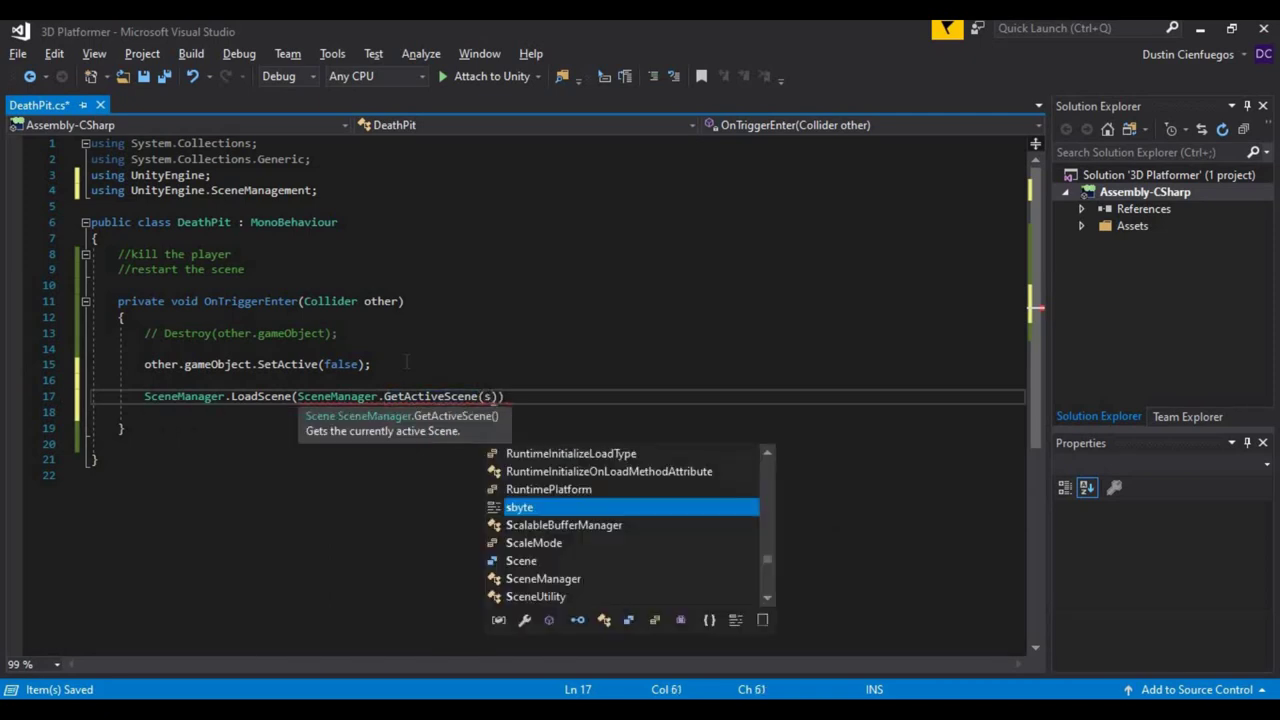
{"action": "key", "text": "Down"}
{"action": "key", "text": "Down"}
{"action": "key", "text": "Down"}
{"action": "key", "text": "Down"}
{"action": "key", "text": "BackSpace"}
{"action": "key", "text": "BackSpace"}
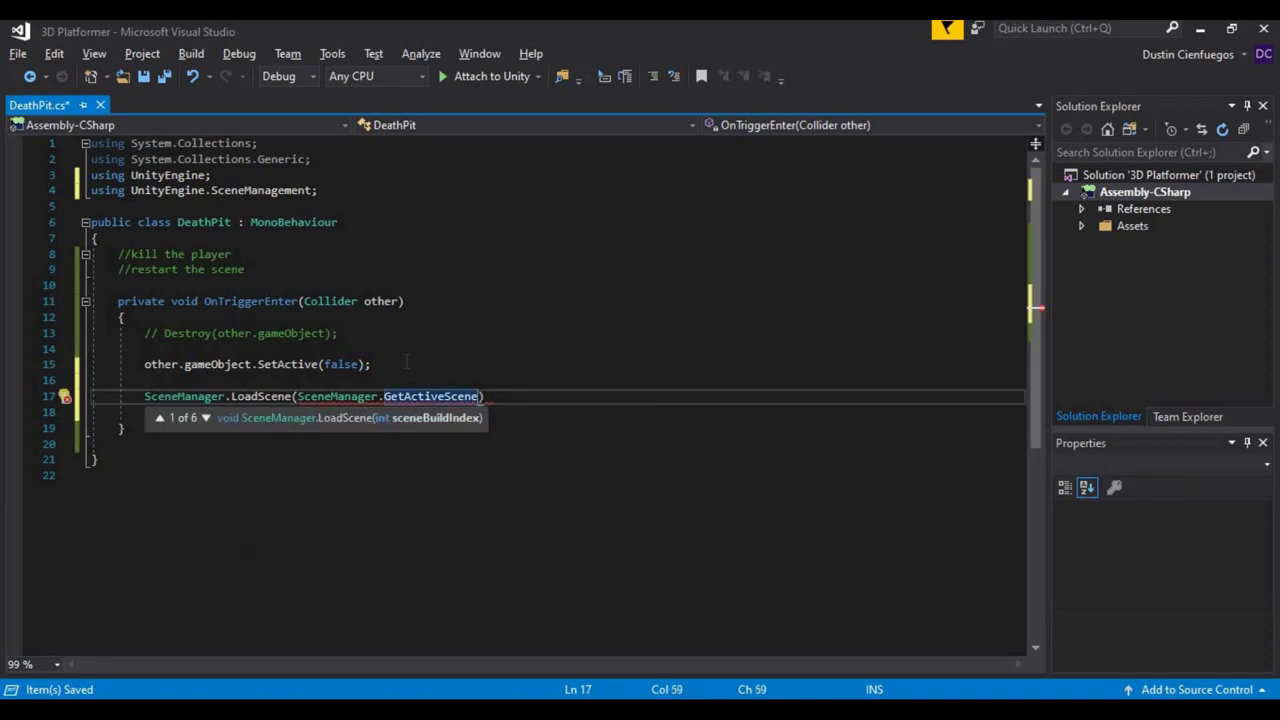
{"action": "type", "text": "."}
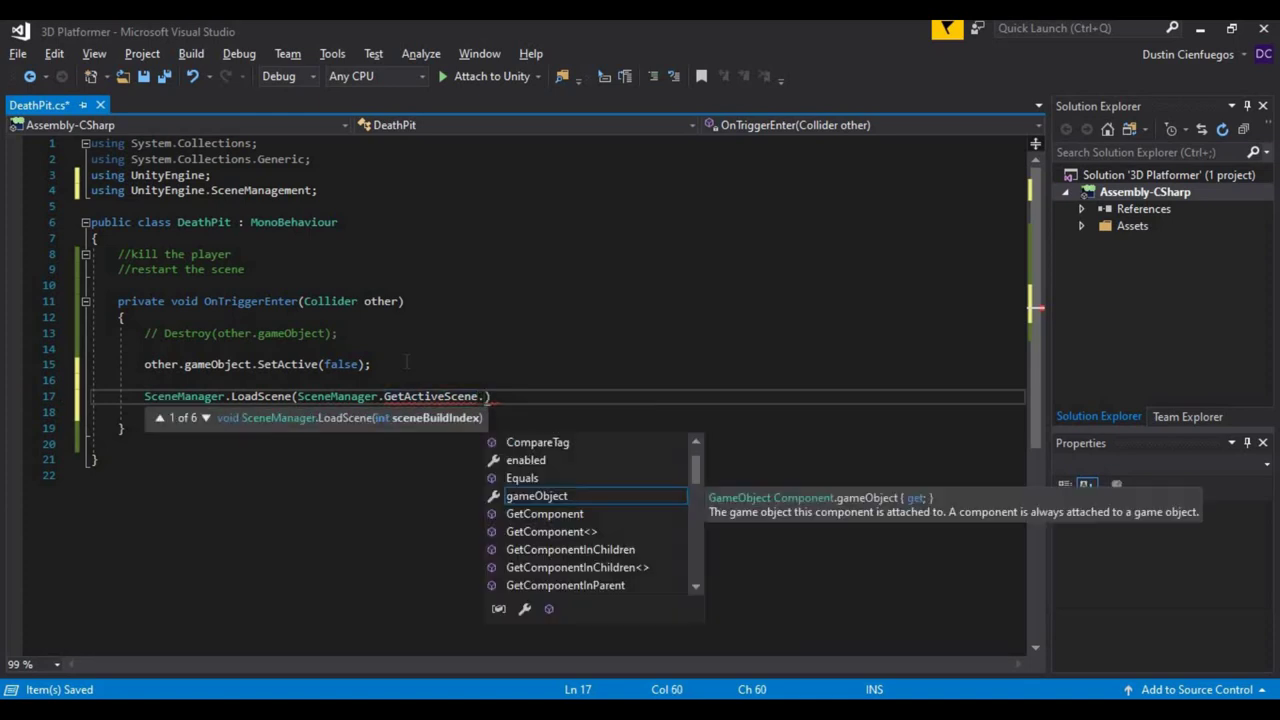
{"action": "type", "text": "le"}
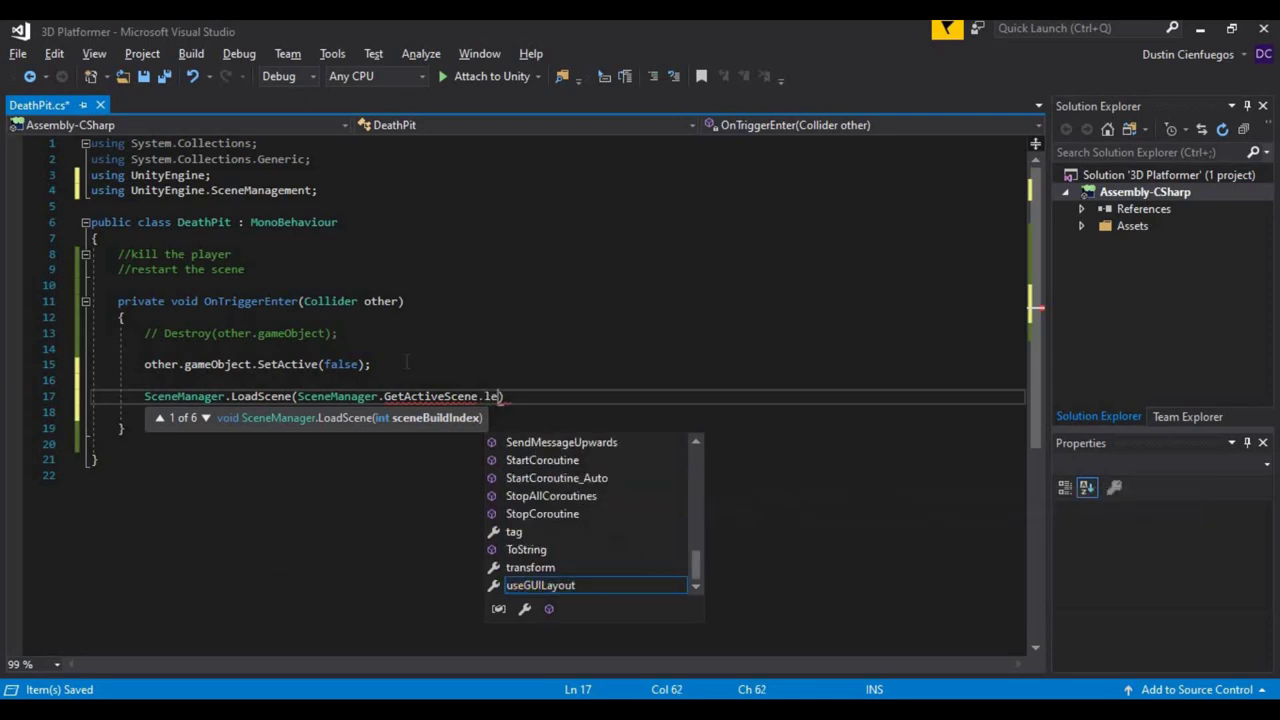
{"action": "key", "text": "BackSpace"}
{"action": "key", "text": "BackSpace"}
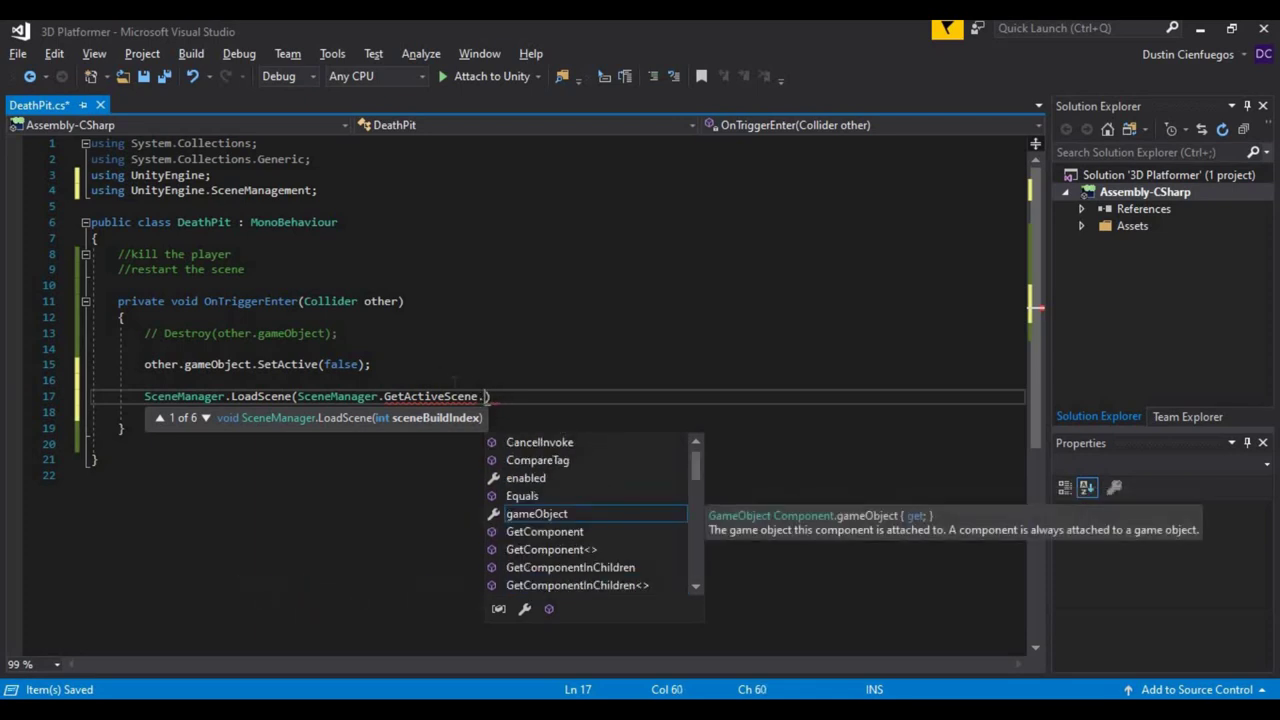
{"action": "key", "text": "BackSpace"}
{"action": "key", "text": "BackSpace"}
{"action": "key", "text": "BackSpace"}
{"action": "key", "text": "BackSpace"}
{"action": "key", "text": "BackSpace"}
{"action": "key", "text": "BackSpace"}
{"action": "key", "text": "BackSpace"}
{"action": "key", "text": "BackSpace"}
{"action": "key", "text": "BackSpace"}
{"action": "key", "text": "BackSpace"}
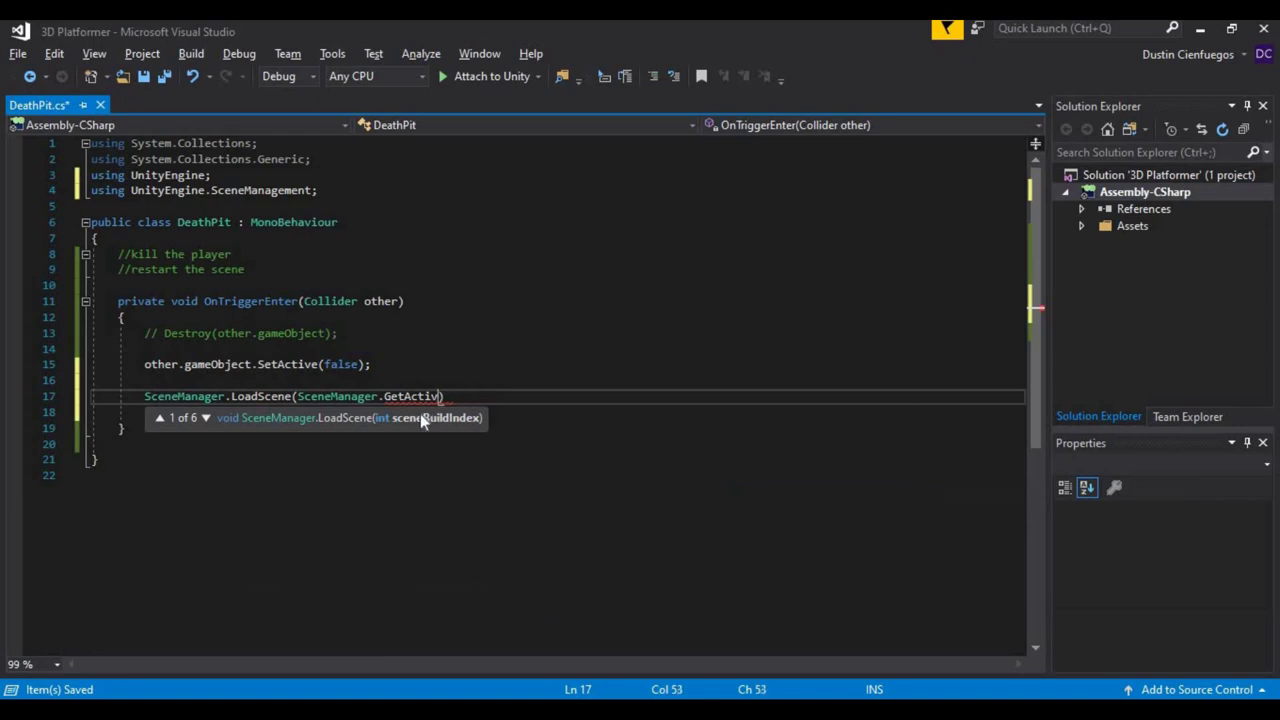
{"action": "key", "text": "BackSpace"}
{"action": "key", "text": "BackSpace"}
{"action": "key", "text": "BackSpace"}
{"action": "key", "text": "BackSpace"}
{"action": "key", "text": "BackSpace"}
{"action": "key", "text": "BackSpace"}
{"action": "key", "text": "BackSpace"}
{"action": "key", "text": "BackSpace"}
{"action": "key", "text": "BackSpace"}
{"action": "key", "text": "BackSpace"}
{"action": "key", "text": "BackSpace"}
{"action": "key", "text": "BackSpace"}
{"action": "key", "text": "BackSpace"}
{"action": "key", "text": "BackSpace"}
{"action": "key", "text": "BackSpace"}
{"action": "key", "text": "BackSpace"}
{"action": "key", "text": "BackSpace"}
{"action": "key", "text": "BackSpace"}
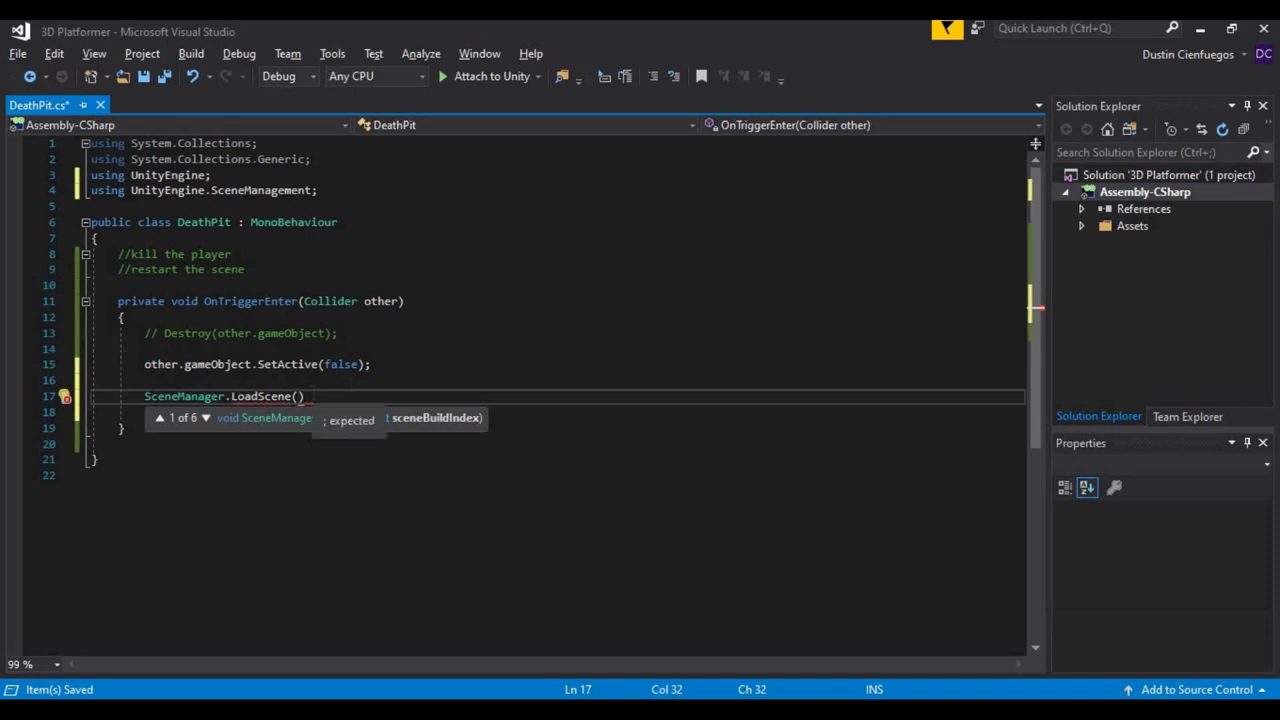
{"action": "key", "text": "Right"}
{"action": "type", "text": ";"}
{"action": "key", "text": "Left"}
{"action": "key", "text": "Left"}
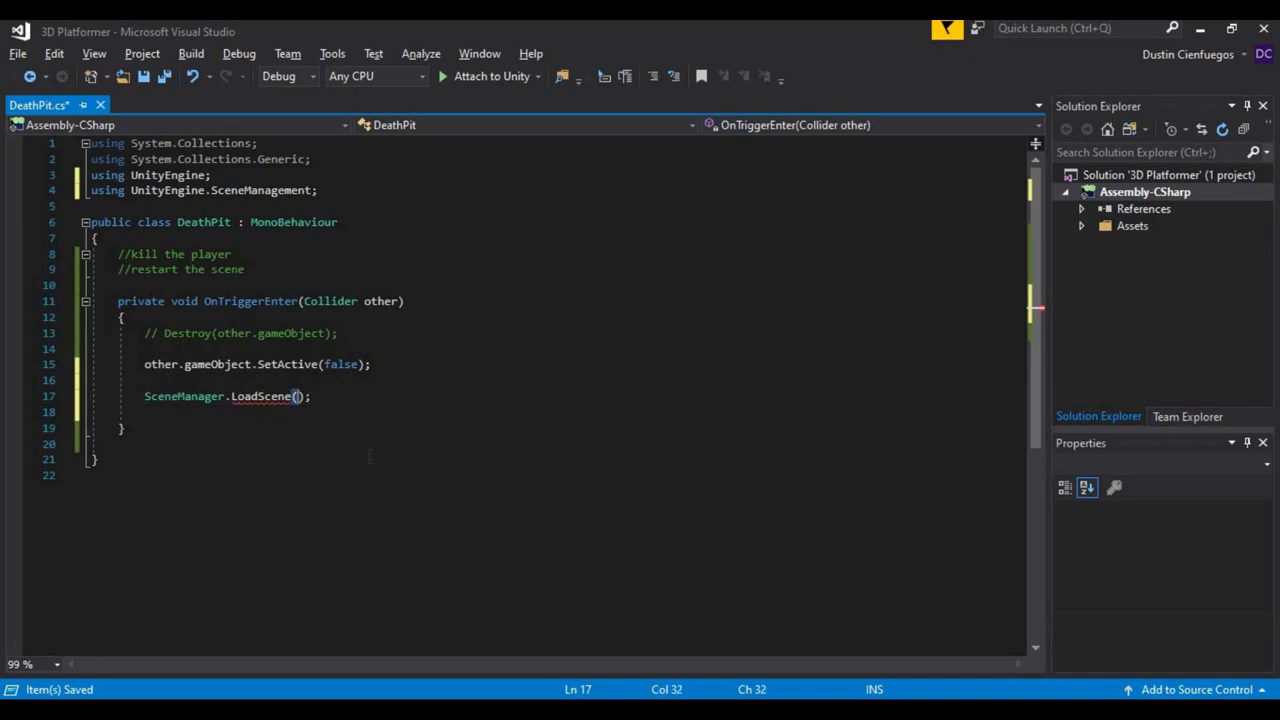
{"action": "key", "text": "Left"}
{"action": "key", "text": "Right"}
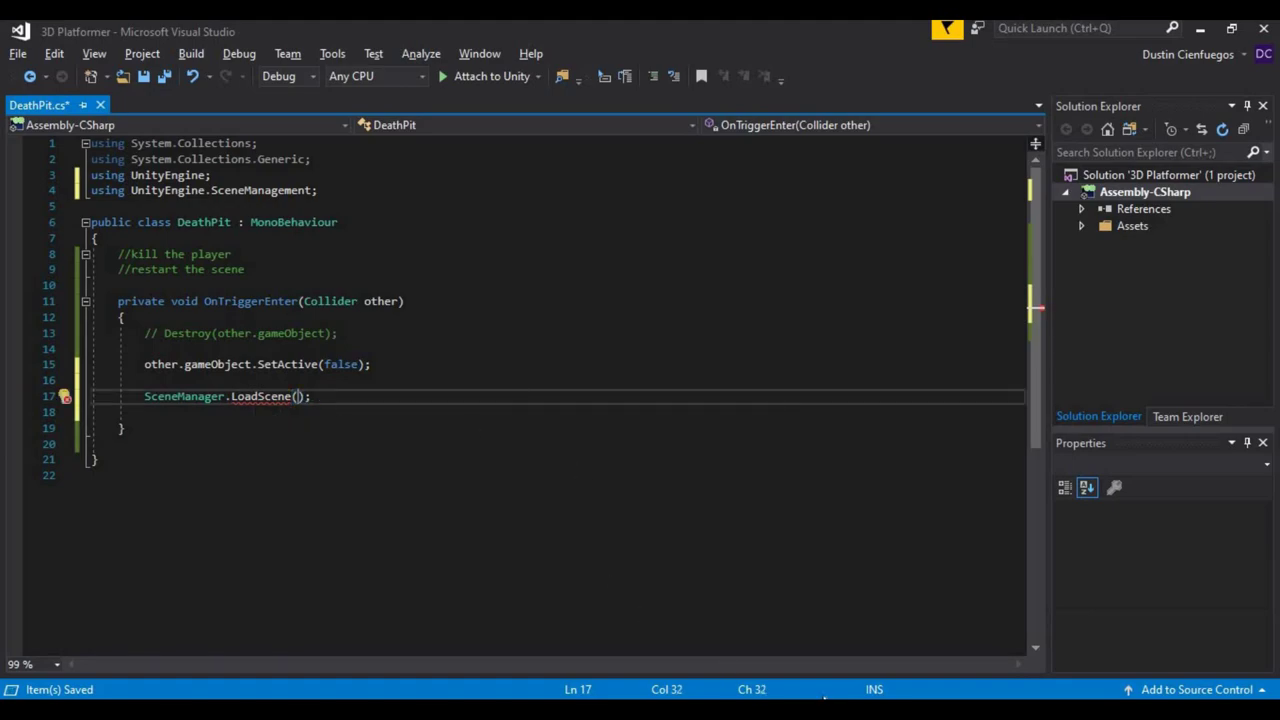
{"action": "key", "text": "alt+Tab"}
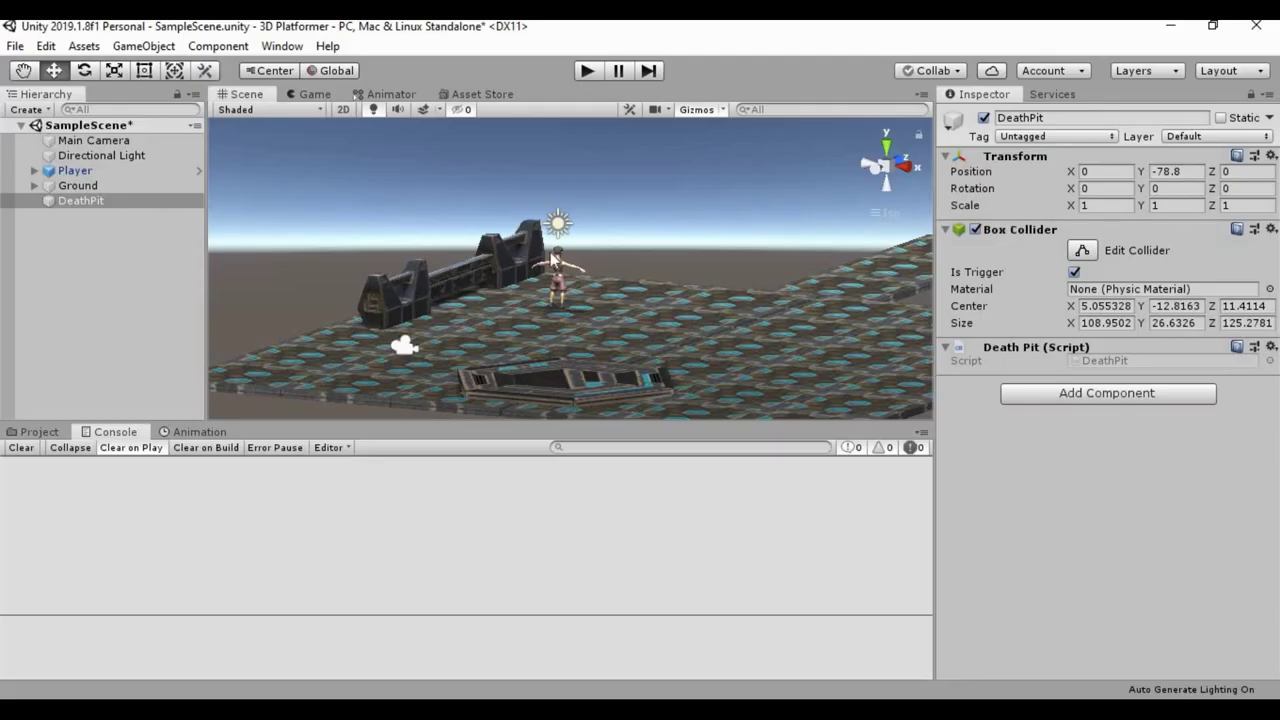
Step: In File > Build Settings, add the open Scenes/SampleScene as scene index 0
{"action": "left_click", "coordinate": [15, 46]}
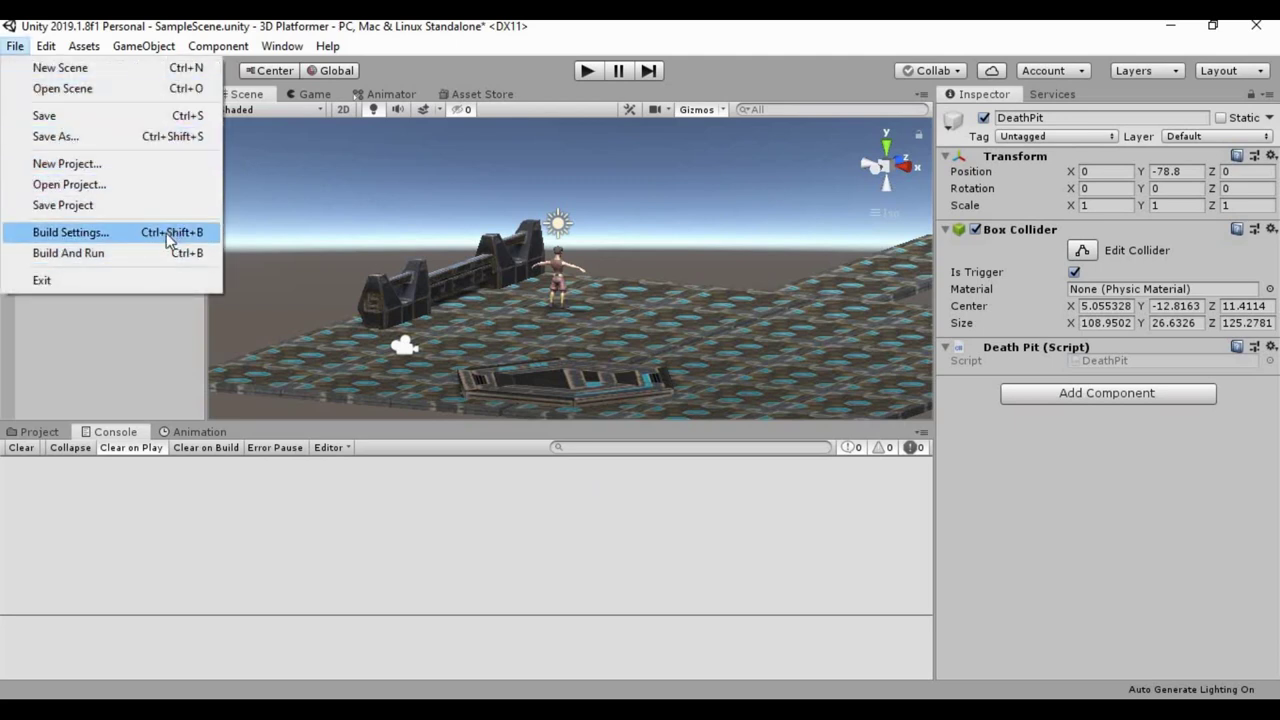
{"action": "left_click", "coordinate": [70, 232]}
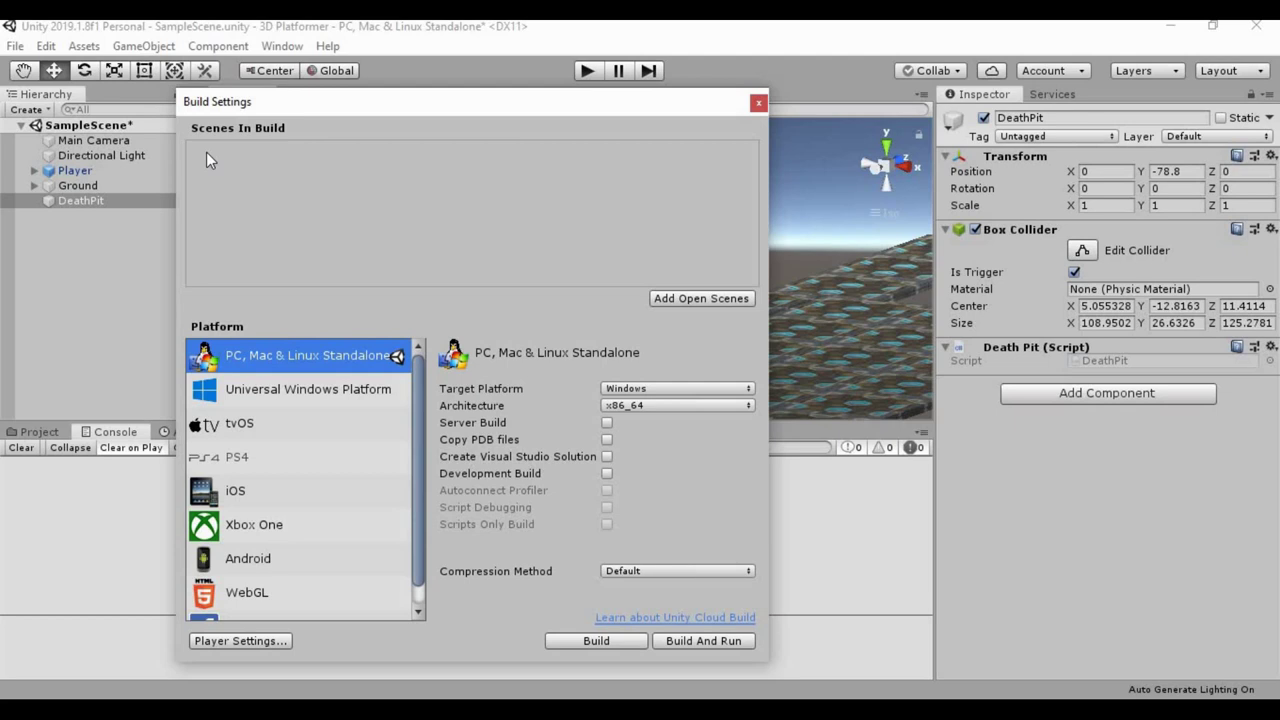
{"action": "left_click", "coordinate": [679, 298]}
{"action": "left_click", "coordinate": [268, 149]}
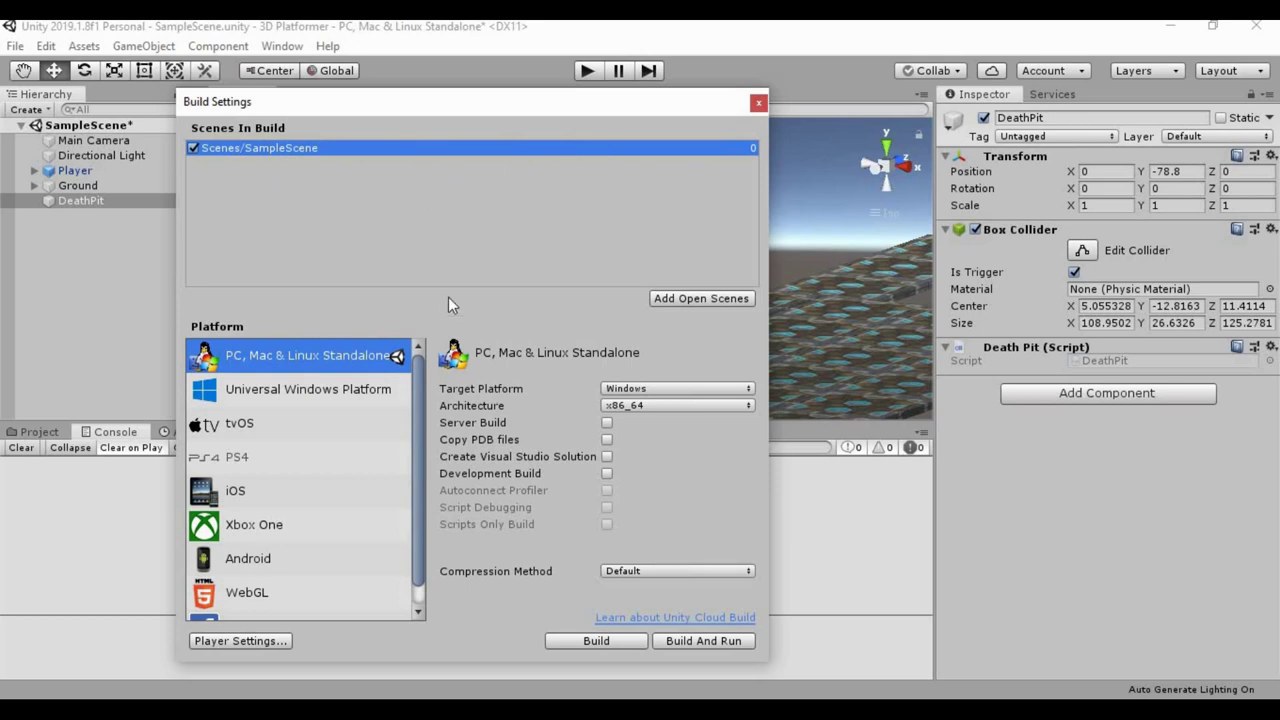
Step: Browse the Universal Windows, tvOS, PS4, iOS, Xbox One, Android, WebGL and Facebook platform options
{"action": "scroll", "coordinate": [243, 390], "scroll_direction": "down", "scroll_amount": 1}
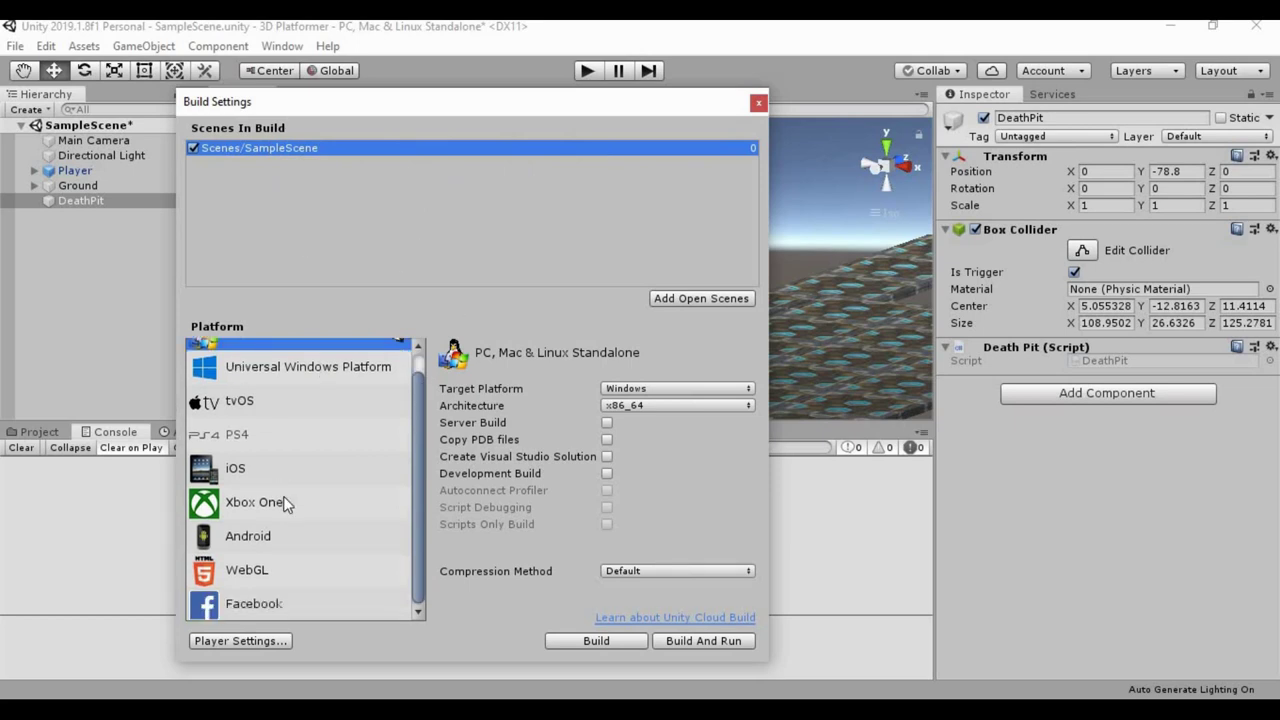
{"action": "scroll", "coordinate": [293, 508], "scroll_direction": "up", "scroll_amount": 1}
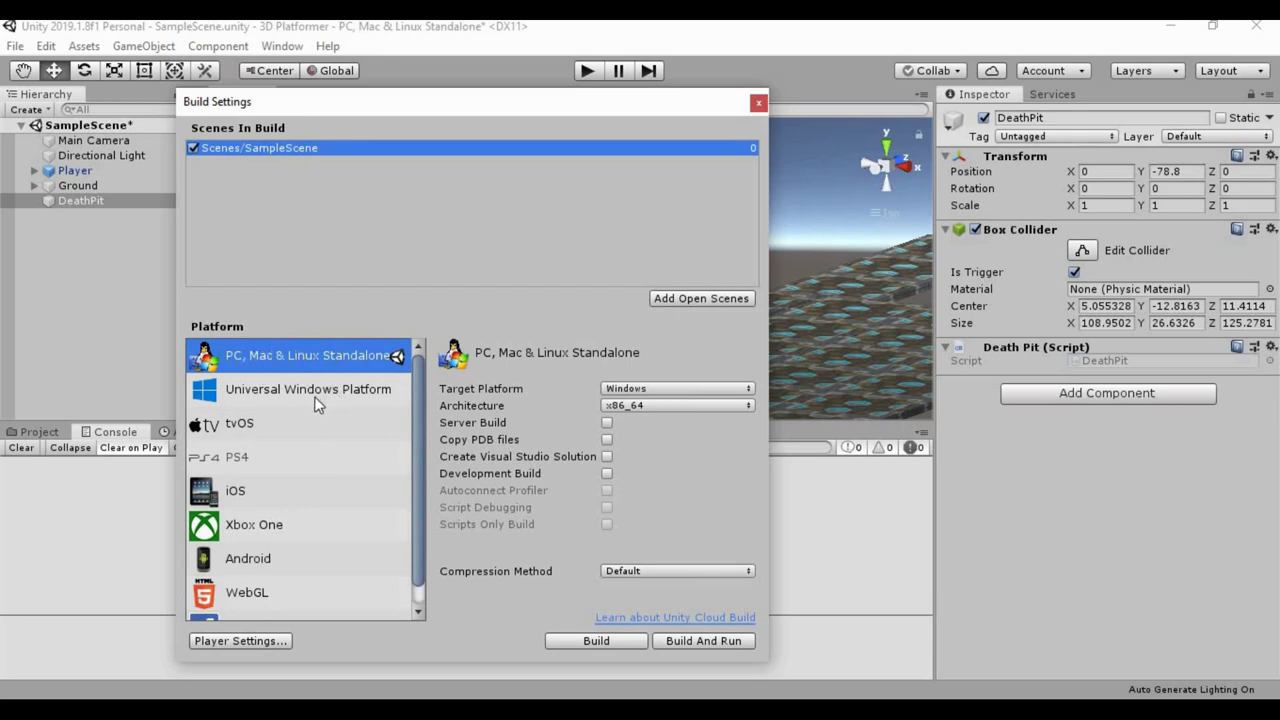
{"action": "left_click", "coordinate": [282, 401]}
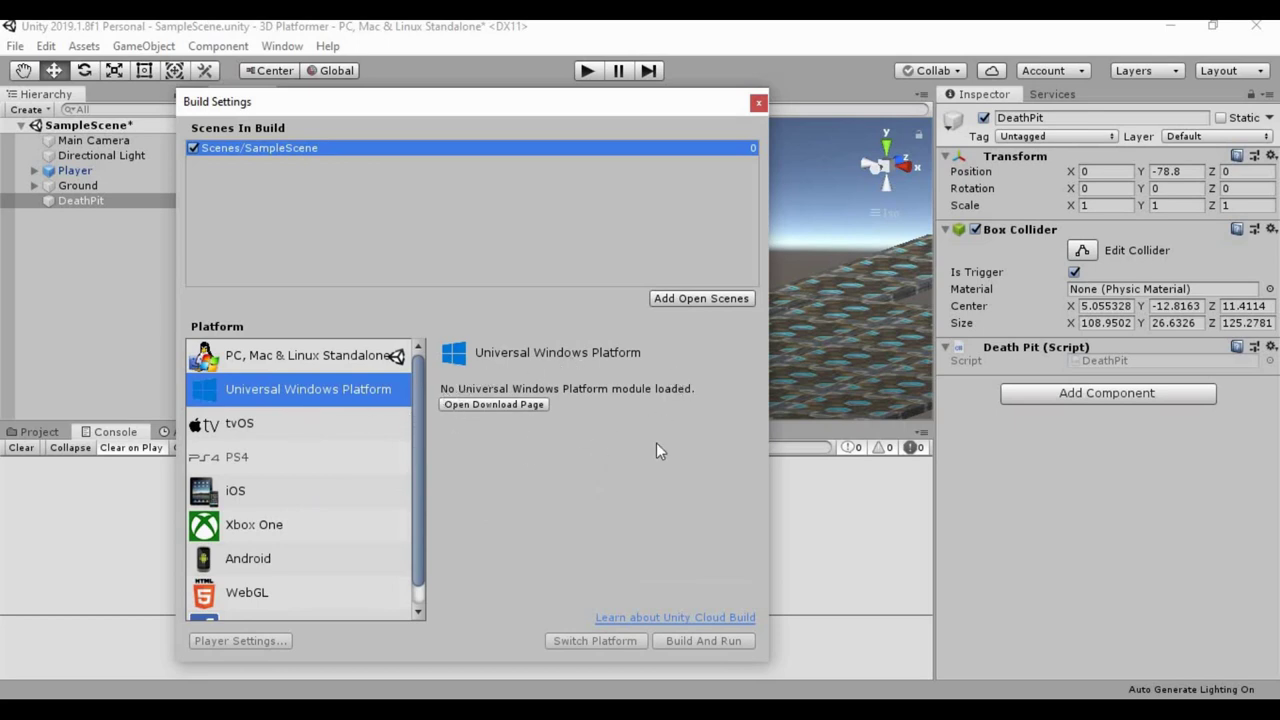
{"action": "left_click", "coordinate": [258, 426]}
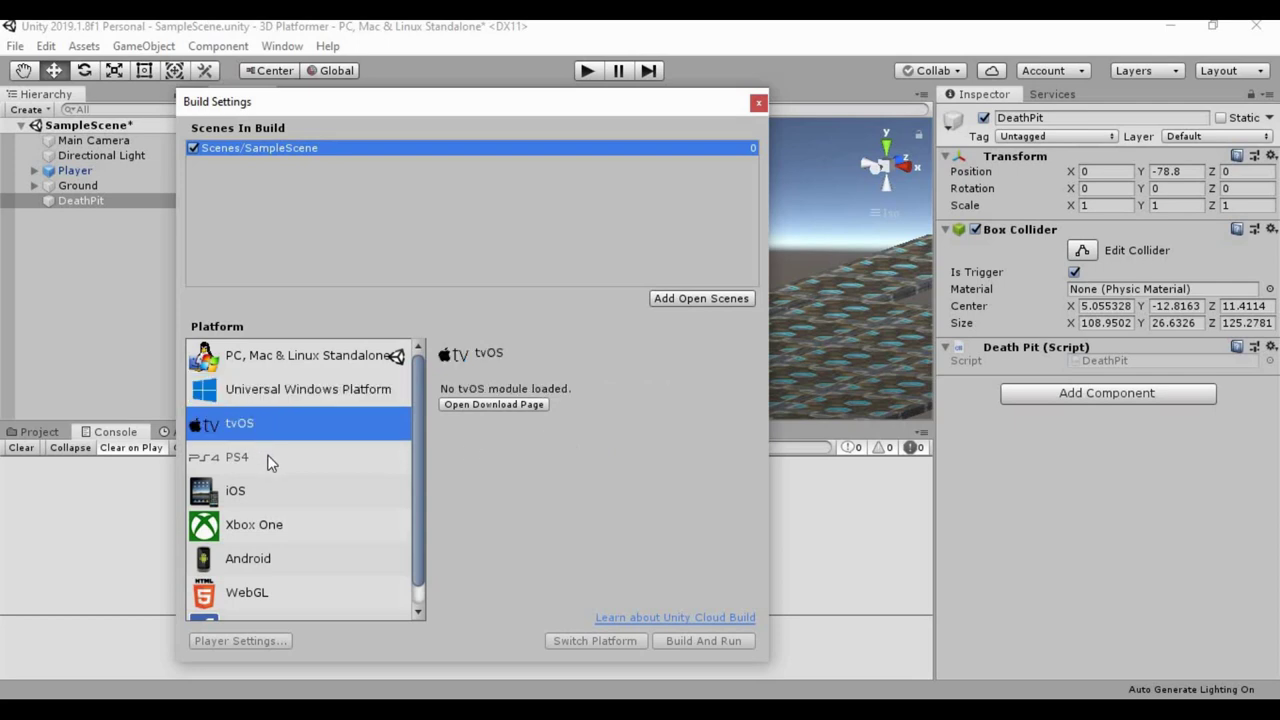
{"action": "left_click", "coordinate": [268, 461]}
{"action": "left_click", "coordinate": [263, 486]}
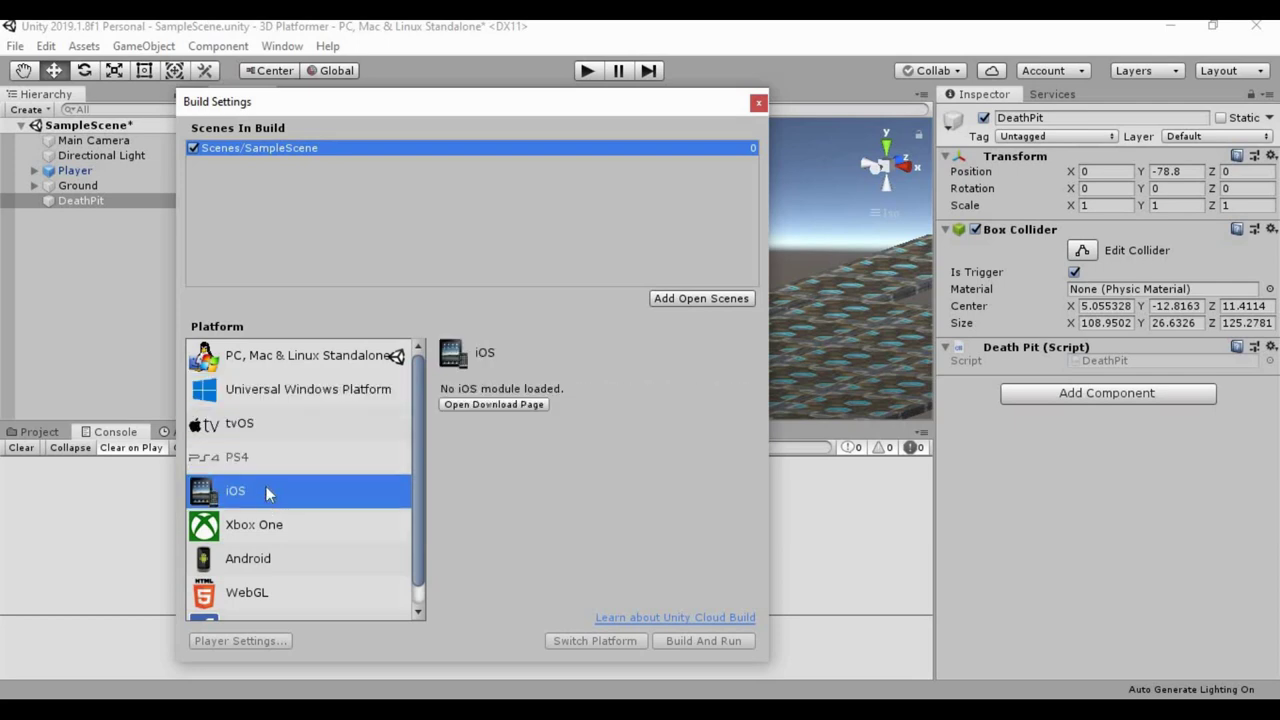
{"action": "left_click", "coordinate": [257, 530]}
{"action": "left_click", "coordinate": [257, 558]}
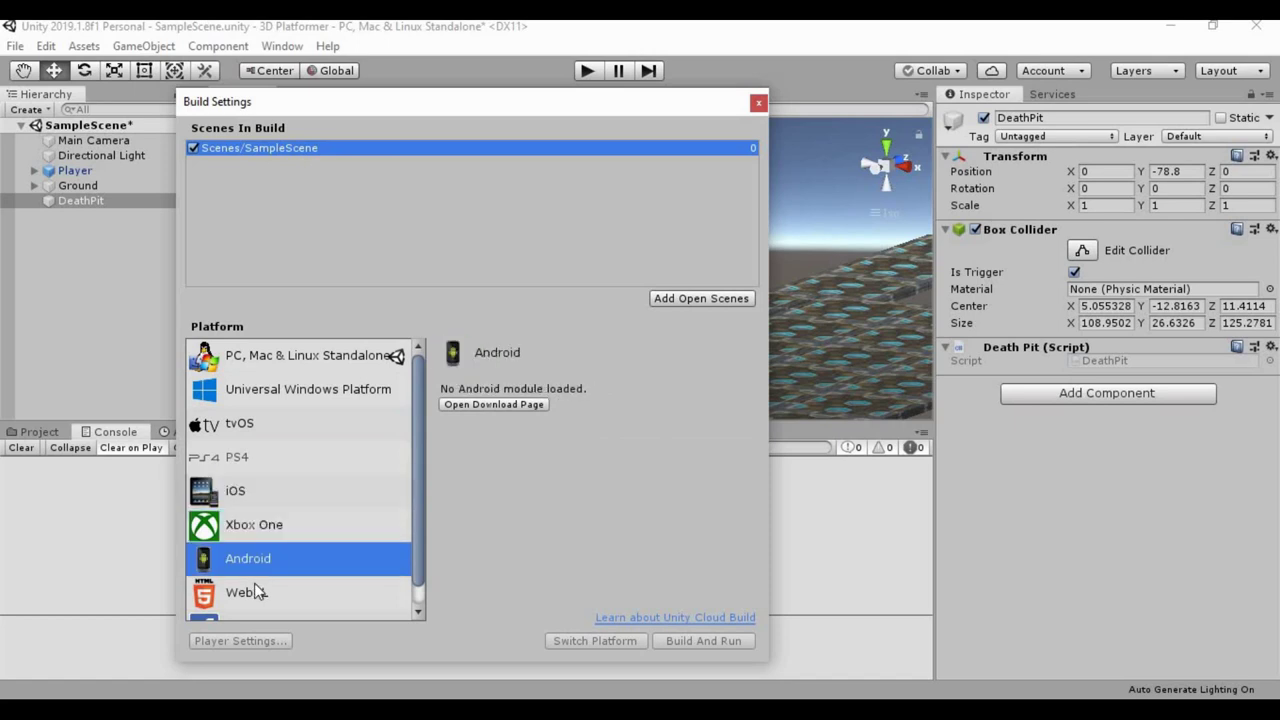
{"action": "left_click", "coordinate": [262, 593]}
{"action": "scroll", "coordinate": [421, 381], "scroll_direction": "down", "scroll_amount": 1}
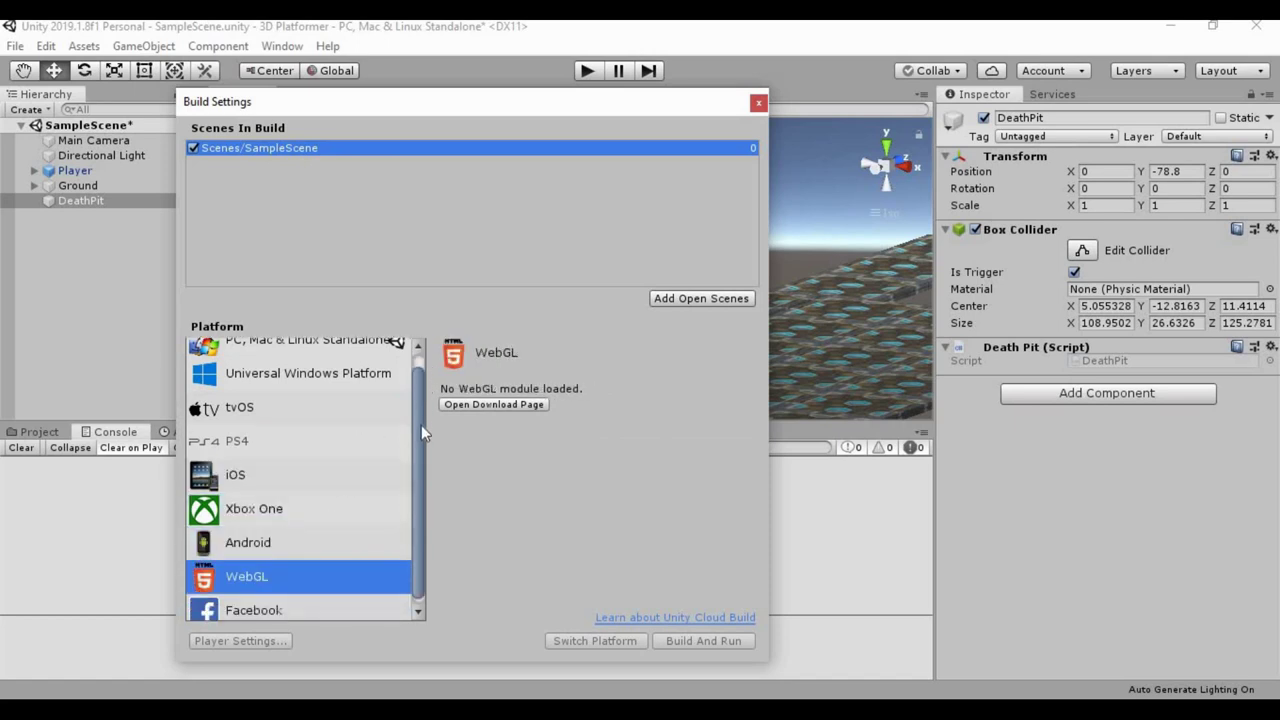
{"action": "left_click", "coordinate": [271, 600]}
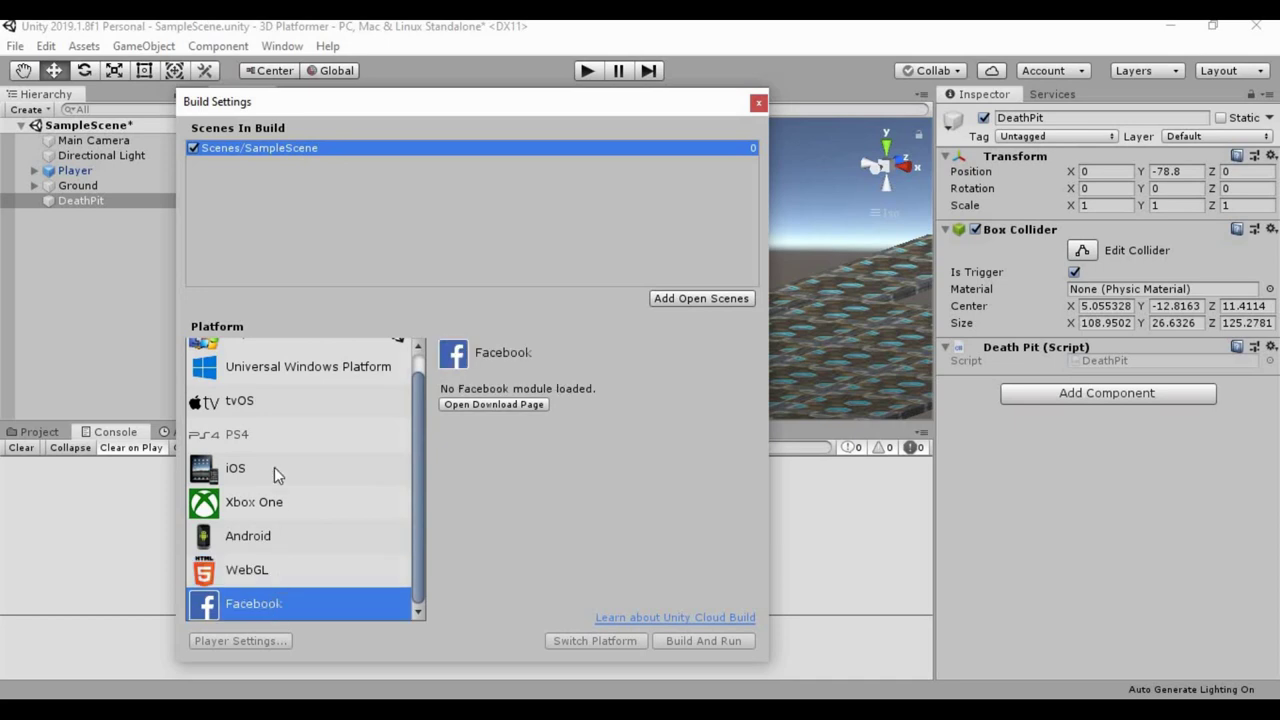
{"action": "scroll", "coordinate": [257, 458], "scroll_direction": "up", "scroll_amount": 1}
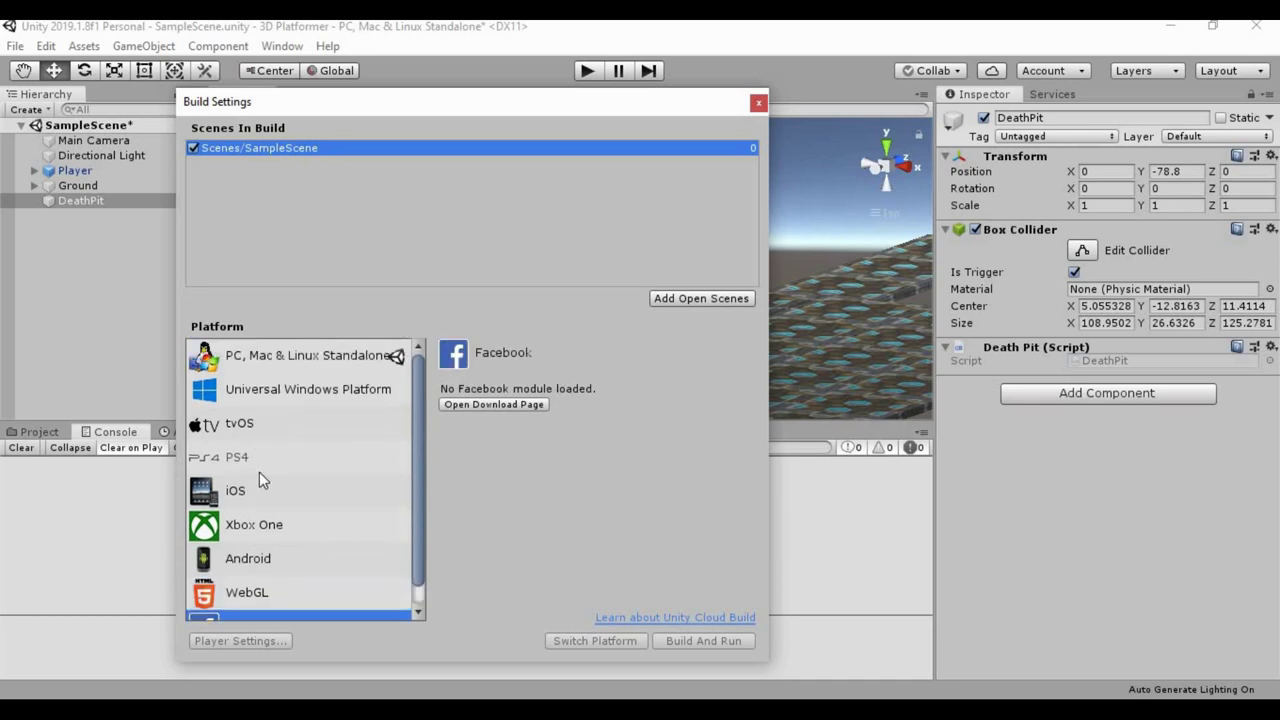
{"action": "scroll", "coordinate": [255, 504], "scroll_direction": "down", "scroll_amount": 1}
Step: Recheck Xbox One, PS4 and UWP, then keep PC, Mac & Linux Standalone and close Build Settings
{"action": "left_click", "coordinate": [255, 503]}
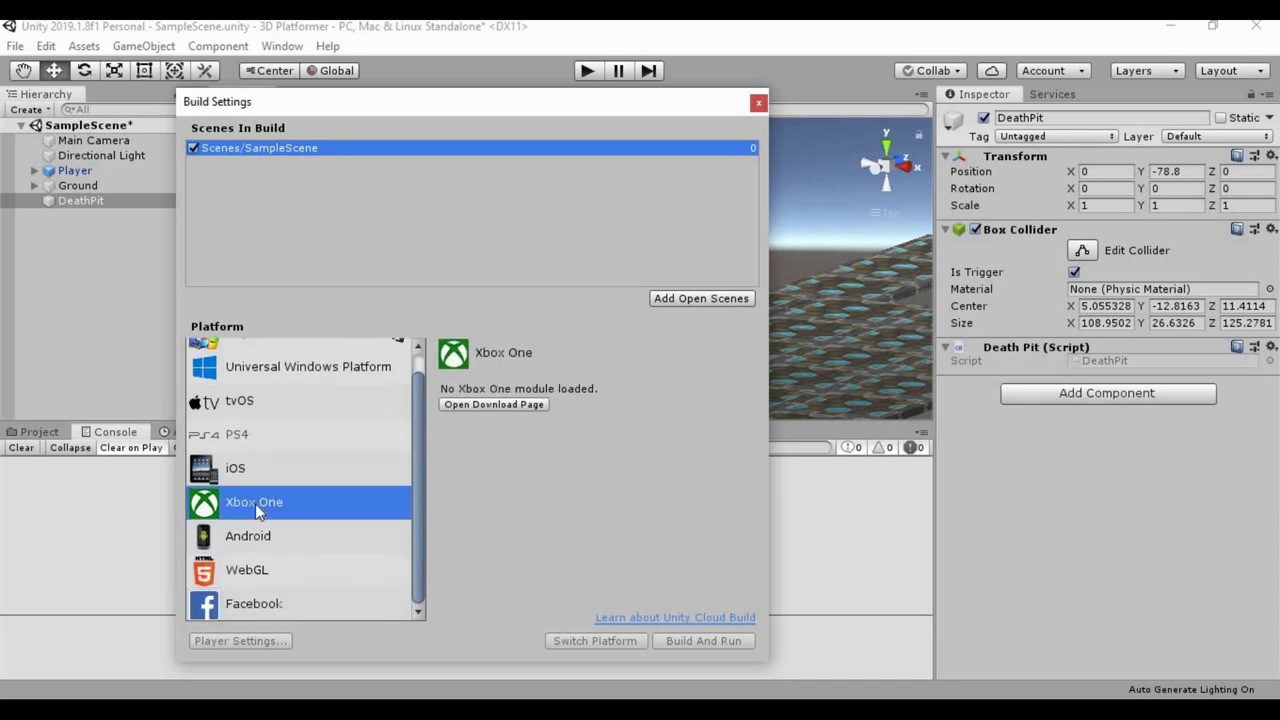
{"action": "left_click", "coordinate": [246, 440]}
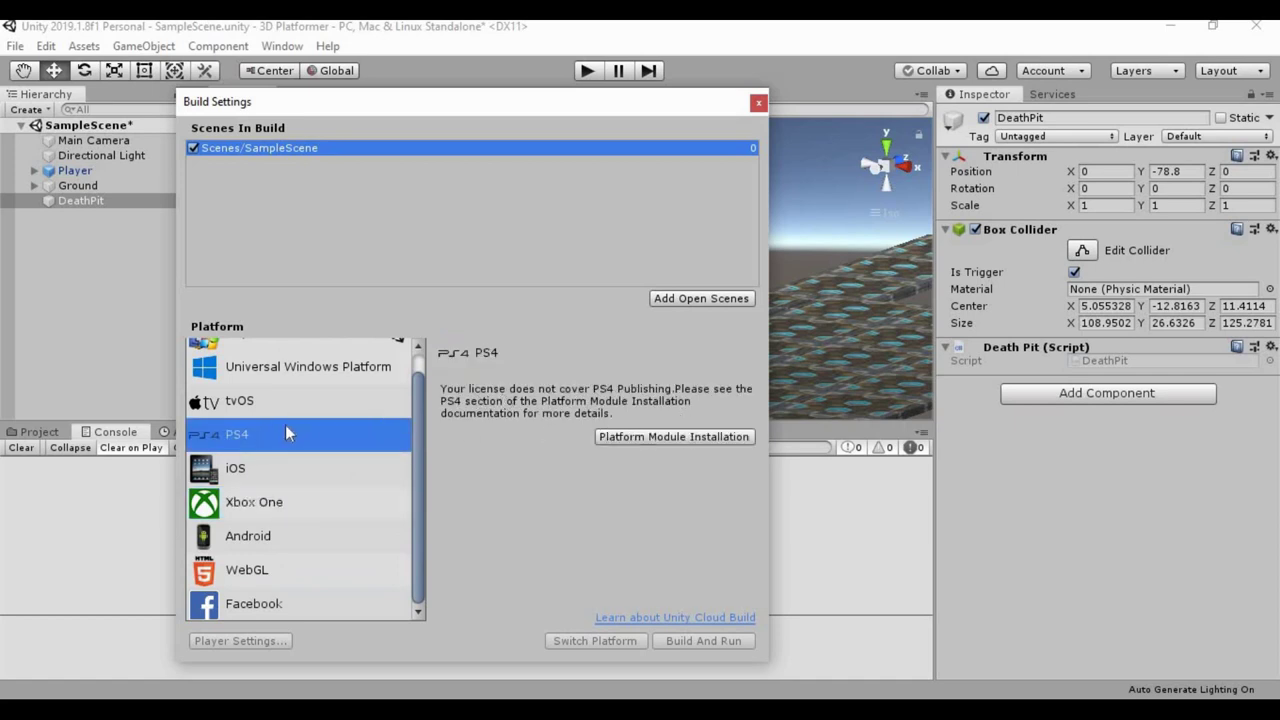
{"action": "key", "text": "Up"}
{"action": "key", "text": "Down"}
{"action": "key", "text": "Down"}
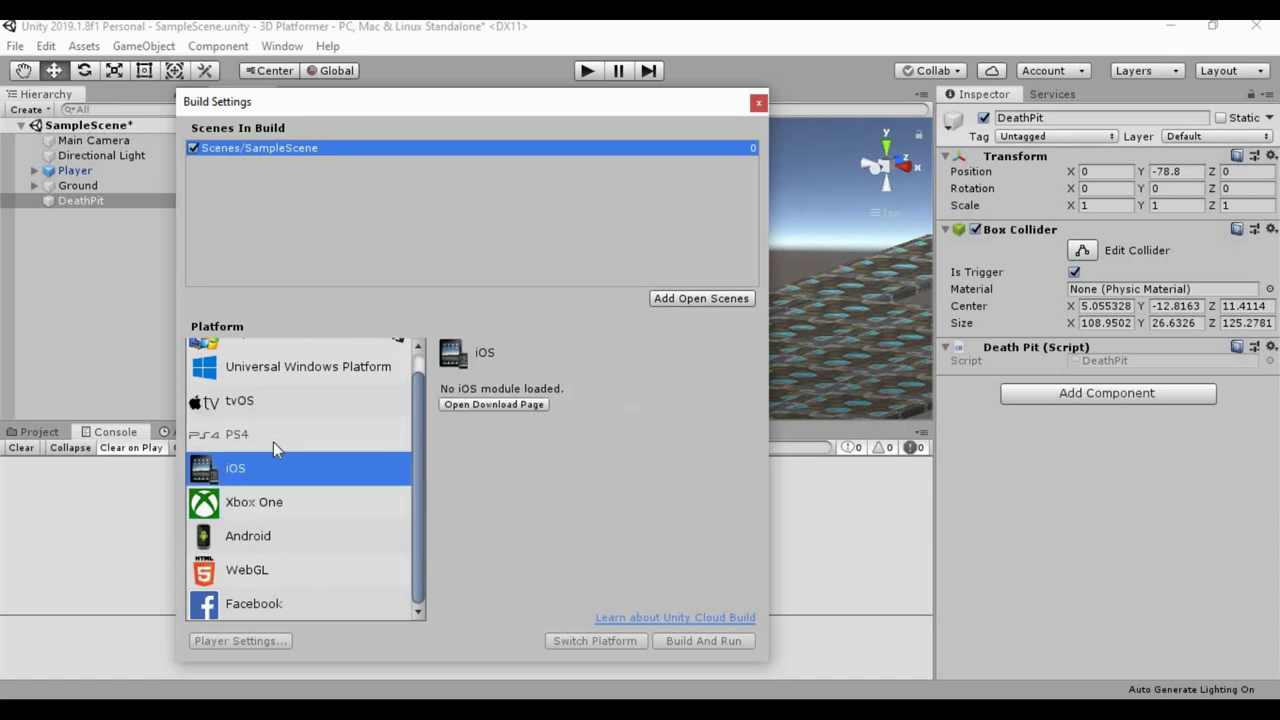
{"action": "key", "text": "Up"}
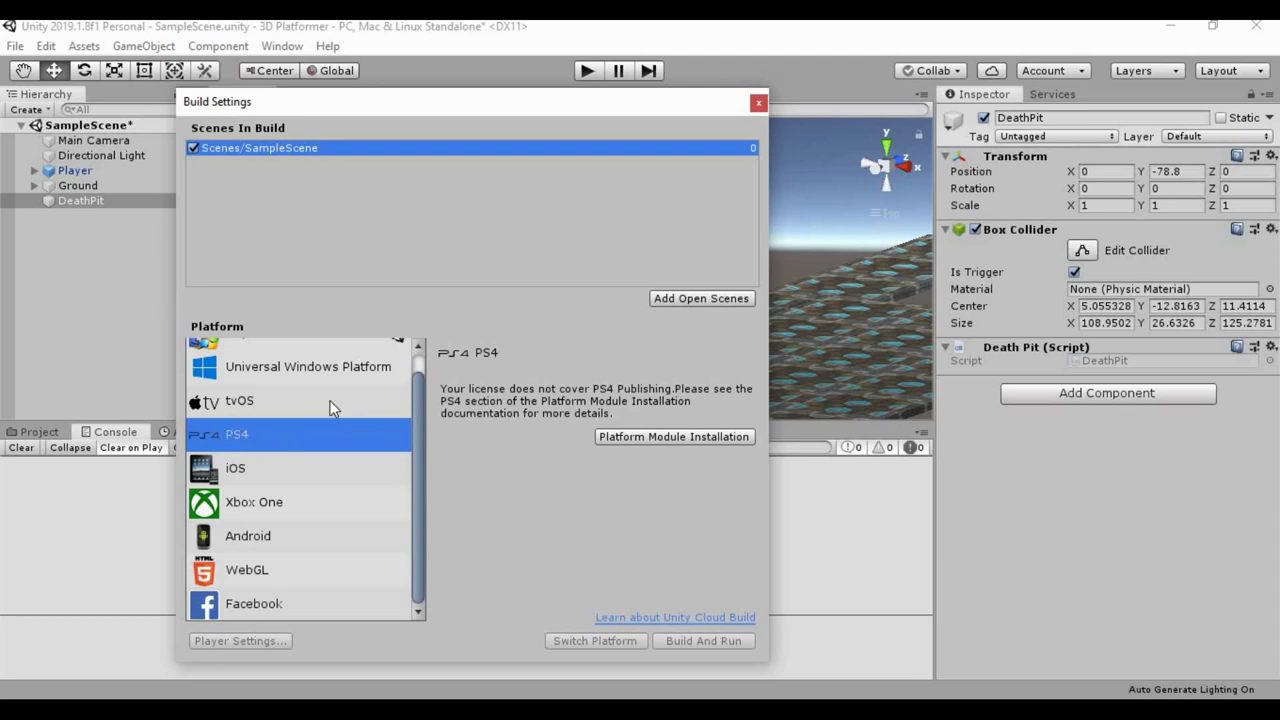
{"action": "left_click", "coordinate": [341, 366]}
{"action": "scroll", "coordinate": [318, 385], "scroll_direction": "up", "scroll_amount": 1}
{"action": "left_click", "coordinate": [325, 358]}
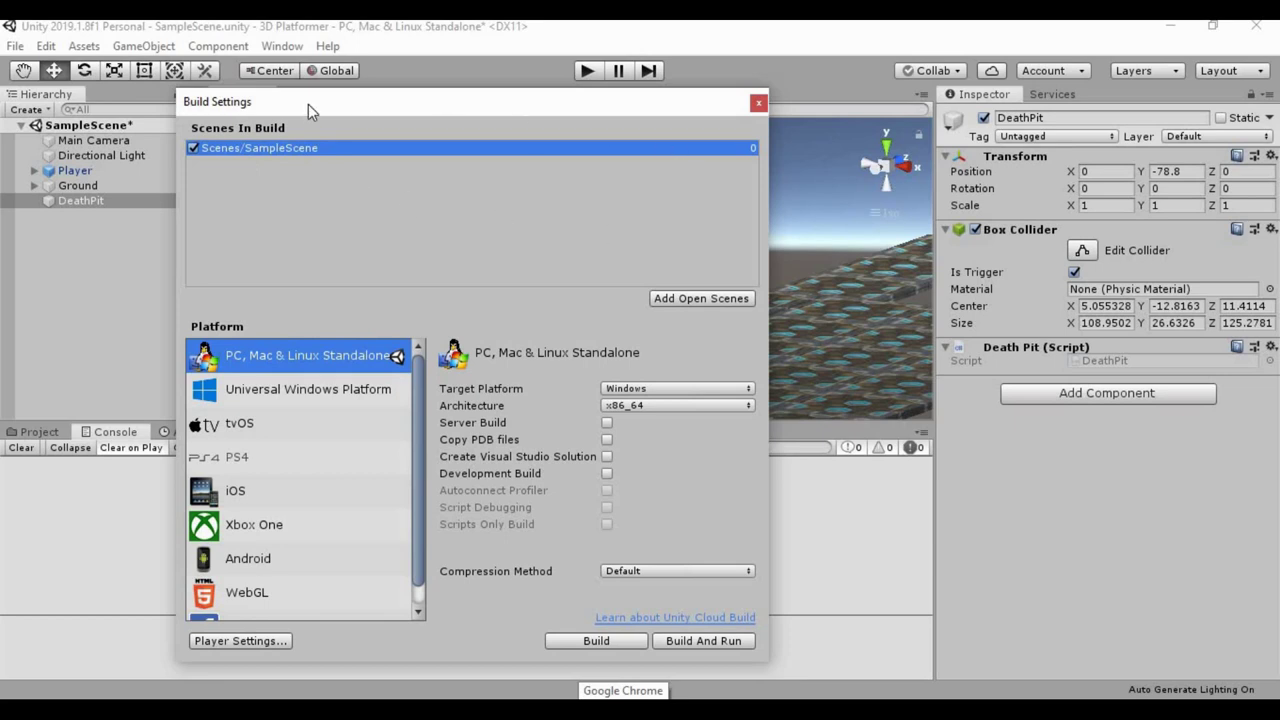
{"action": "left_click", "coordinate": [759, 102]}
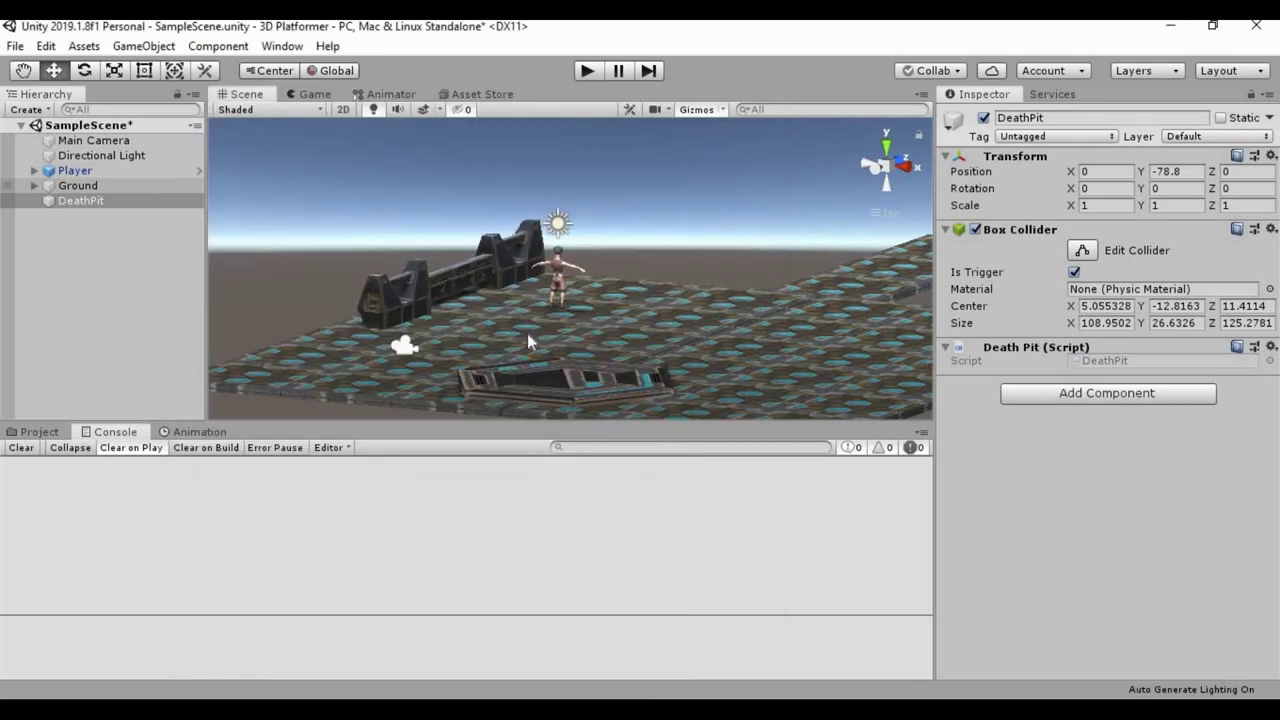
Step: Change the call to SceneManager.LoadScene(0), save DeathPit.cs, and return to Unity
{"action": "key", "text": "alt+Tab"}
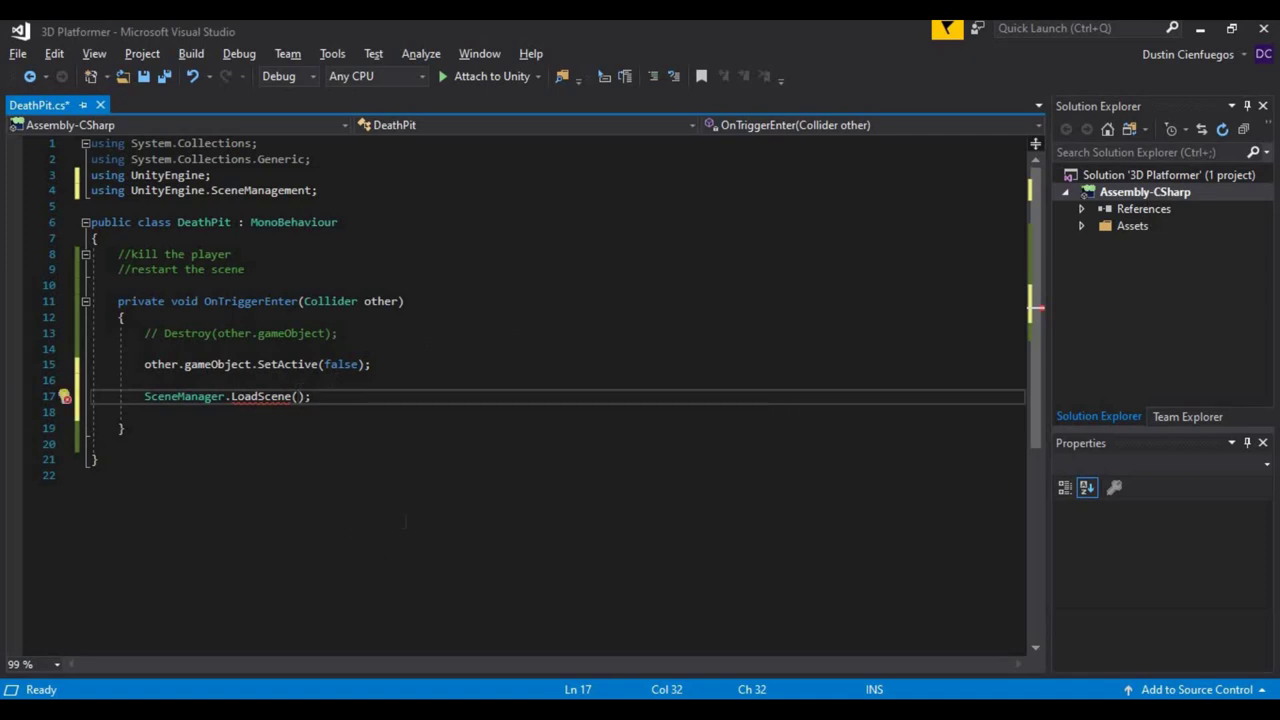
{"action": "type", "text": "0"}
{"action": "key", "text": "End"}
{"action": "key", "text": "ctrl+s"}
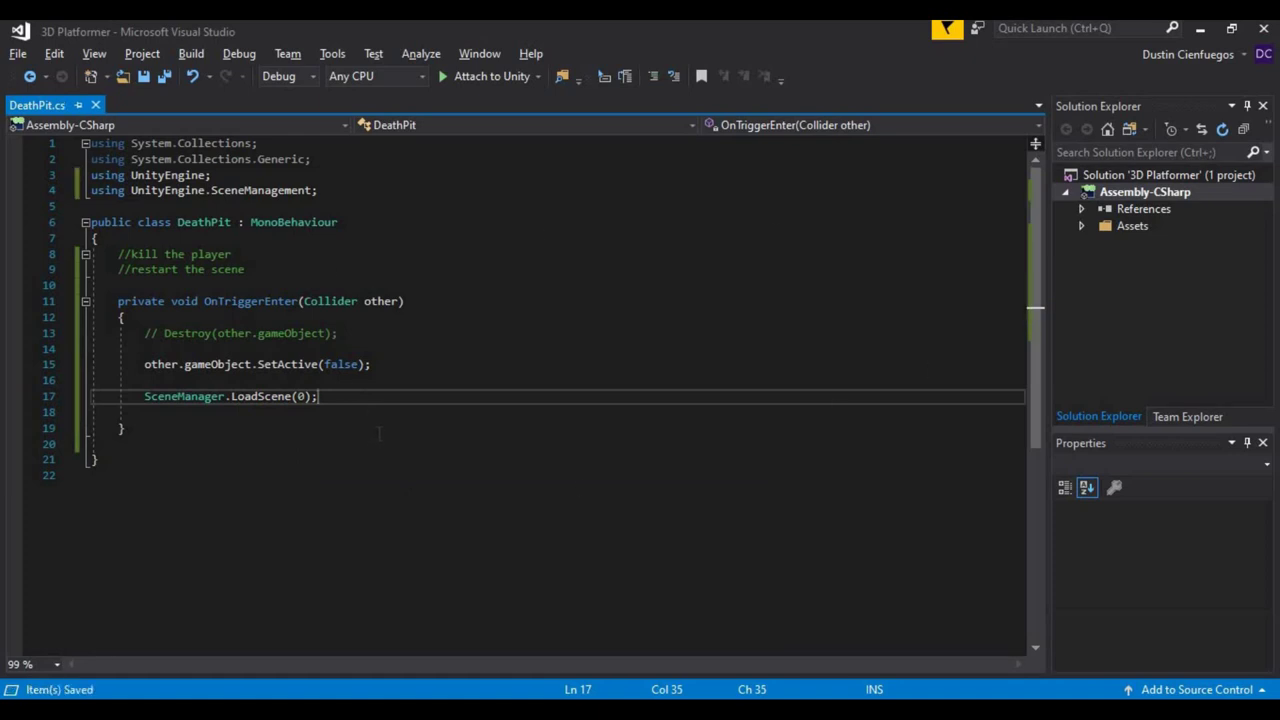
{"action": "key", "text": "alt+Tab"}
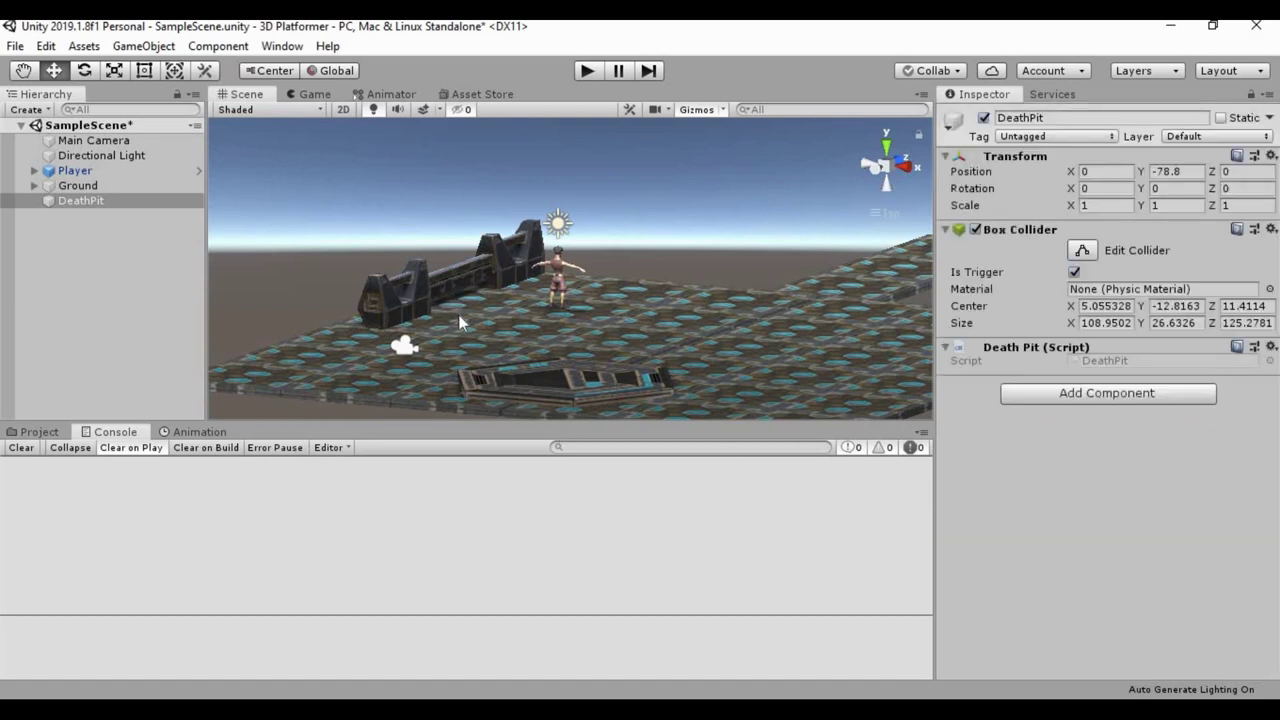
Step: Save the scene via File > Save
{"action": "left_click", "coordinate": [15, 46]}
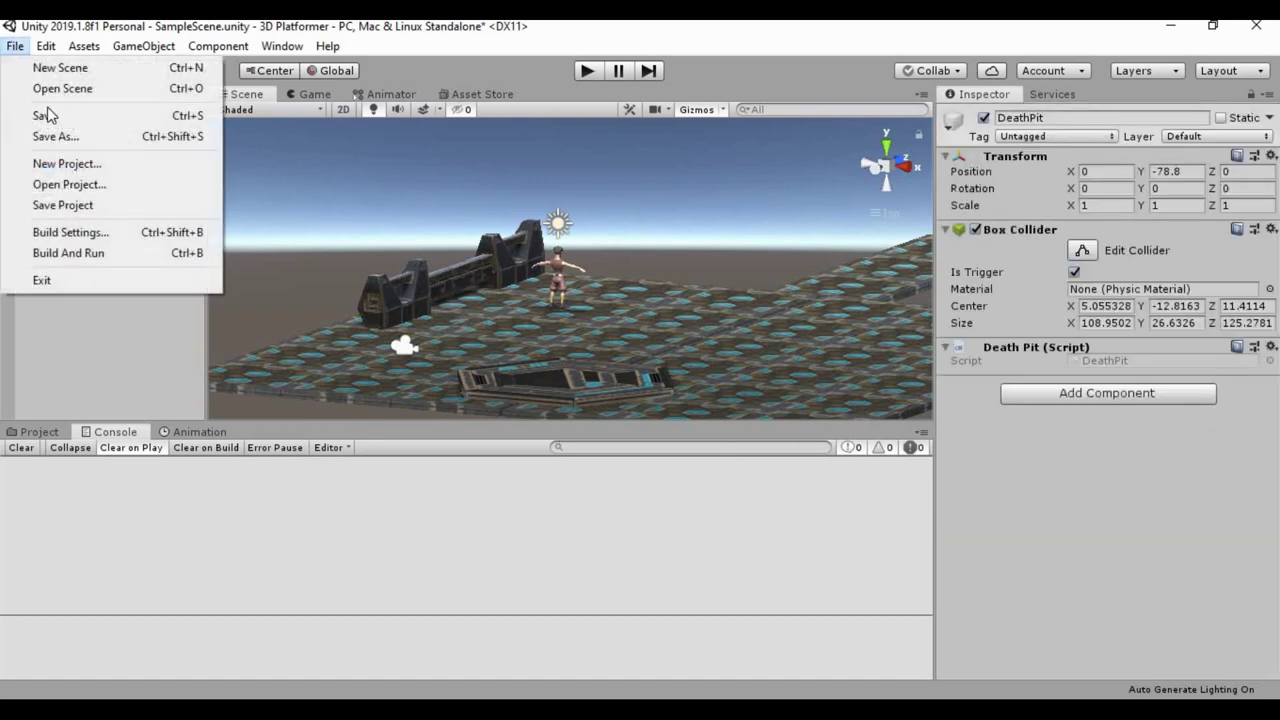
{"action": "left_click", "coordinate": [50, 118]}
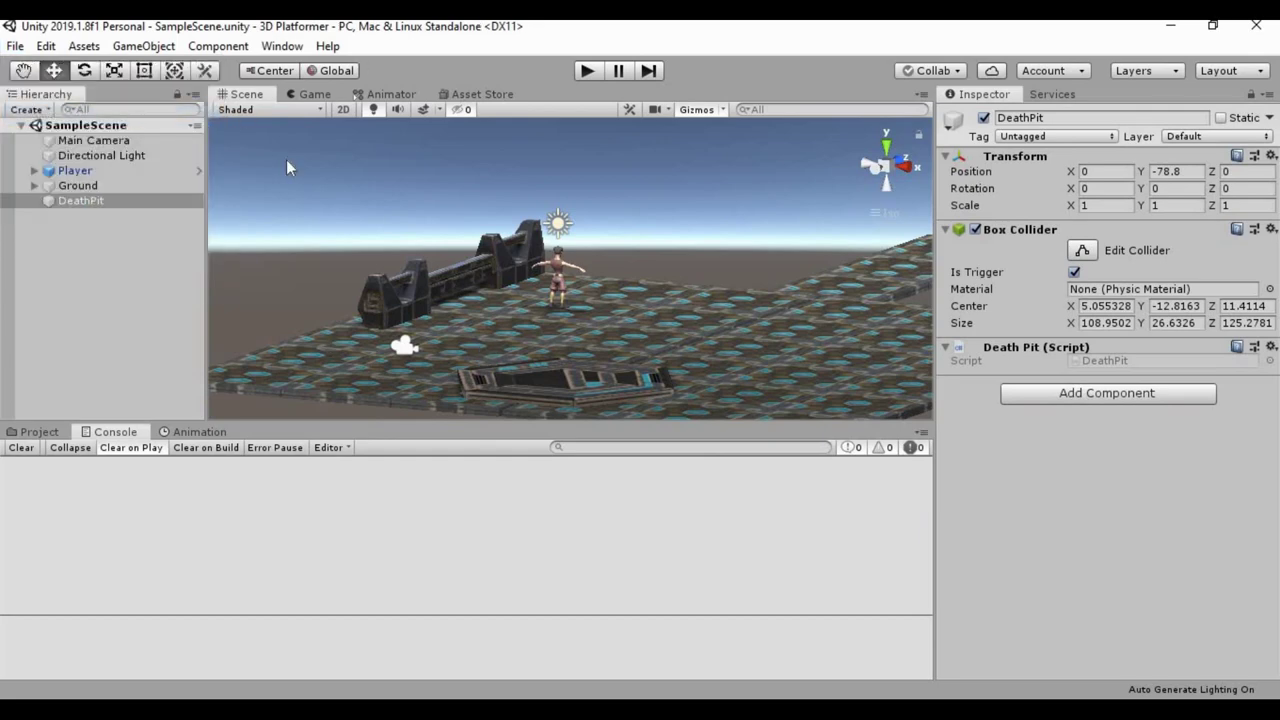
{"action": "left_click_drag", "start_coordinate": [523, 345], "coordinate": [655, 182], "text": "alt"}
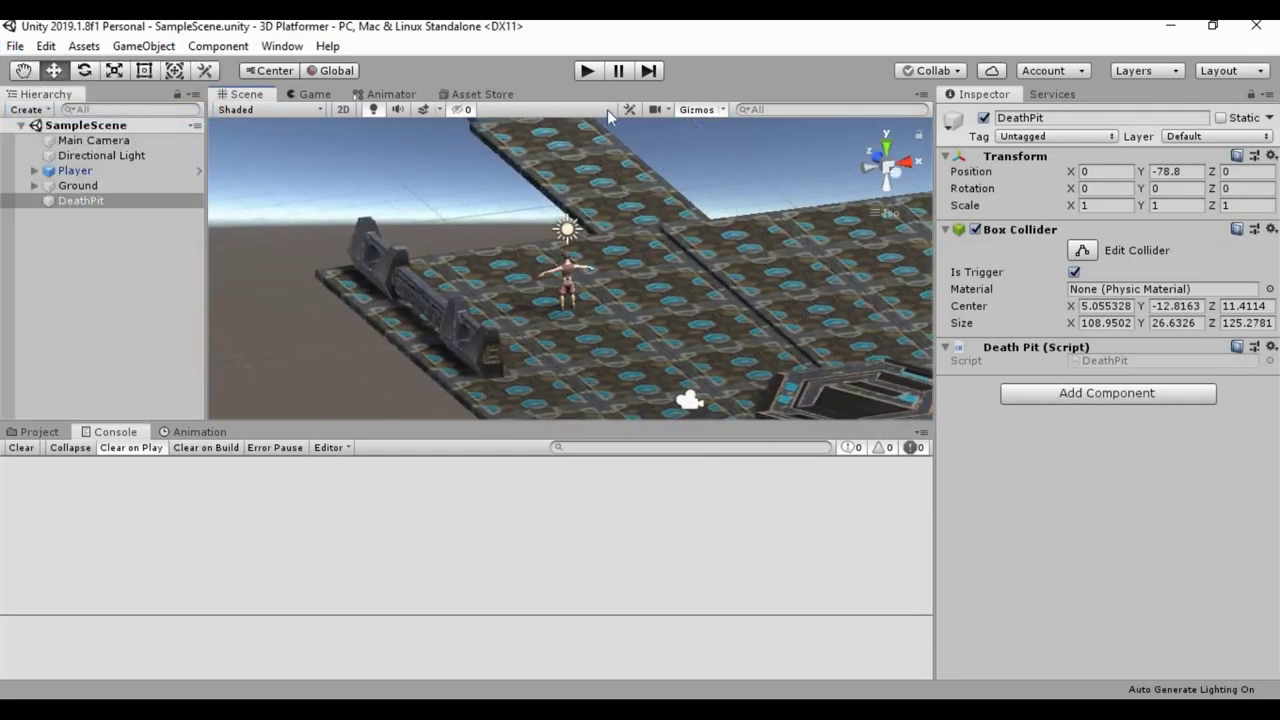
Step: Play the game and steer the character with W, A and D off the walkway into the pit
{"action": "left_click", "coordinate": [589, 72]}
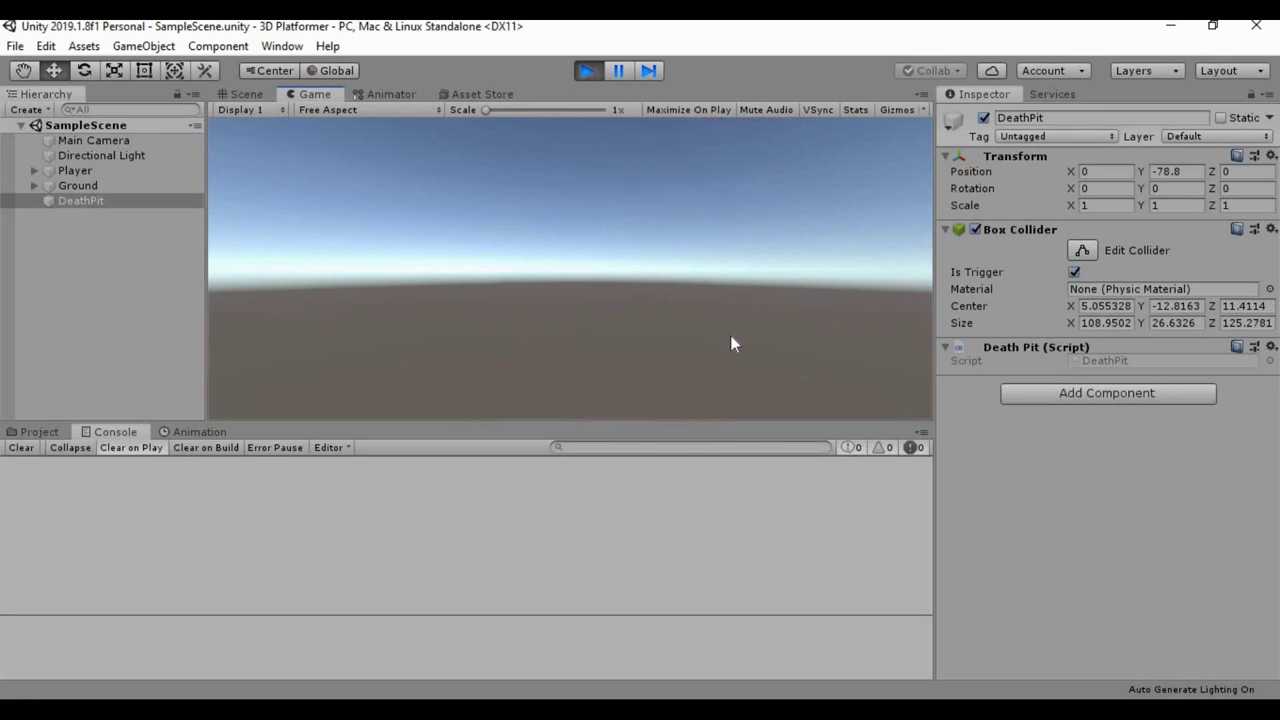
{"action": "key", "text": "w"}
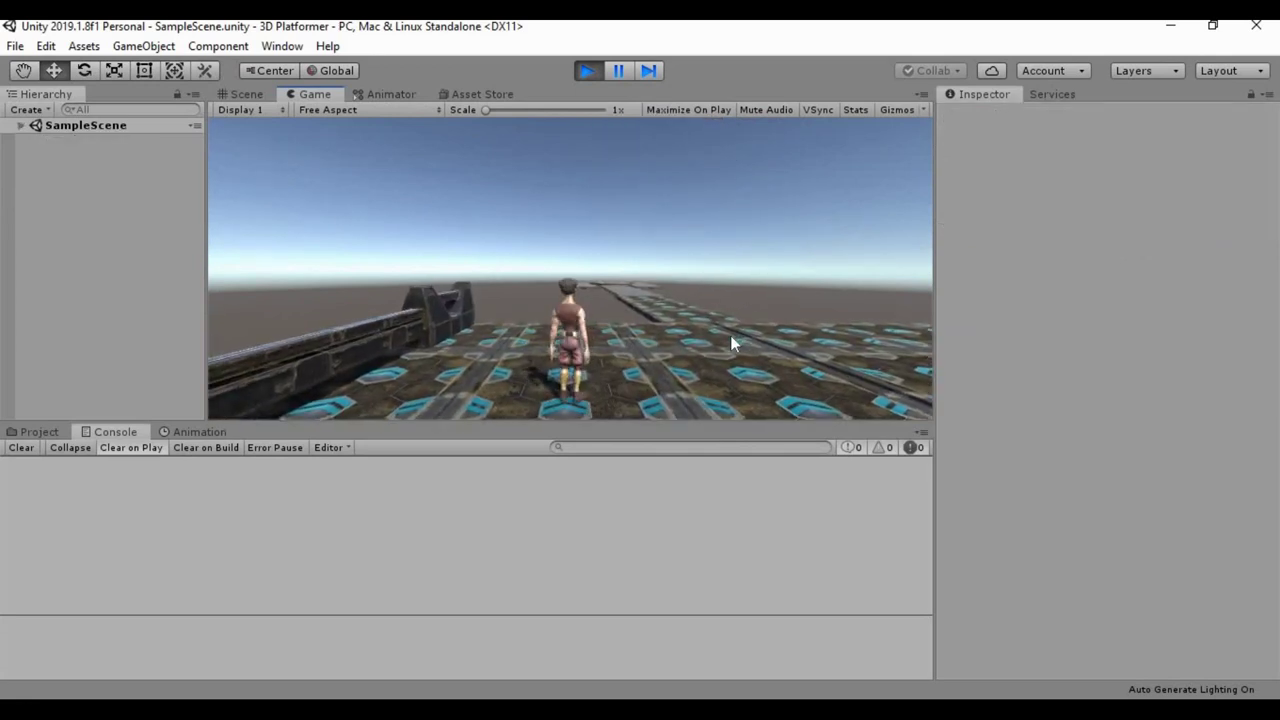
{"action": "key", "text": "a"}
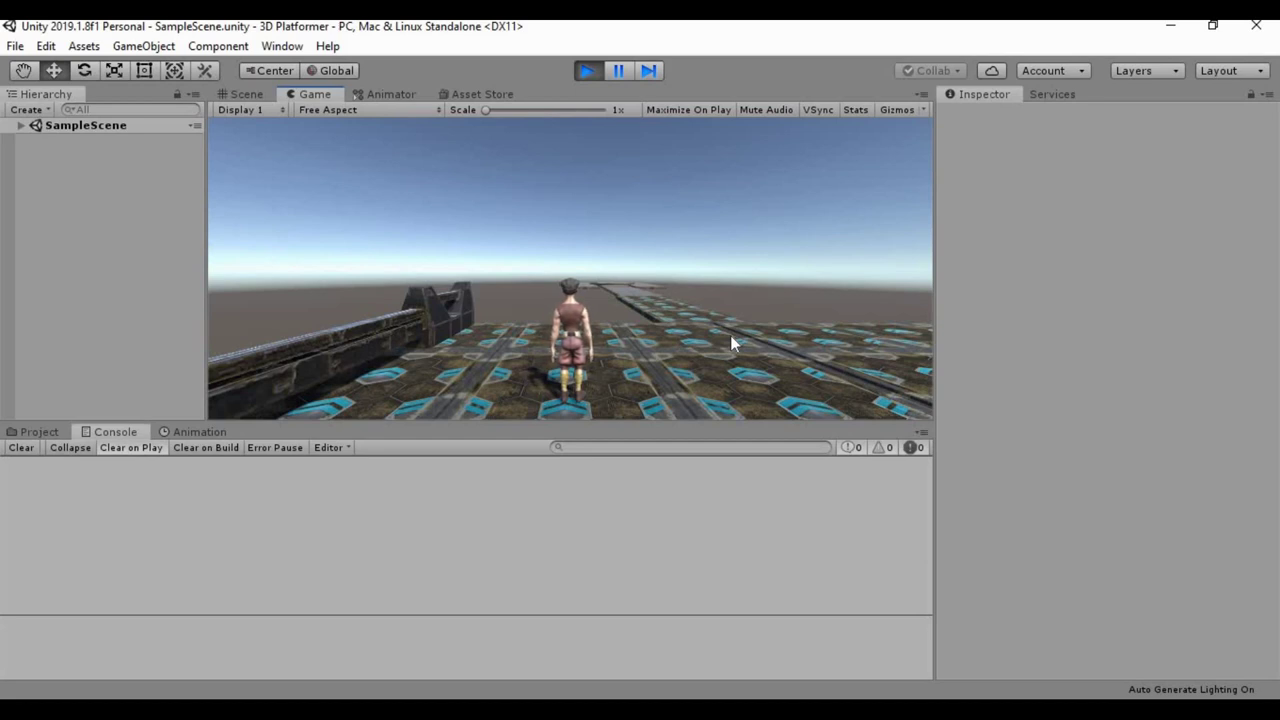
{"action": "key", "text": "w"}
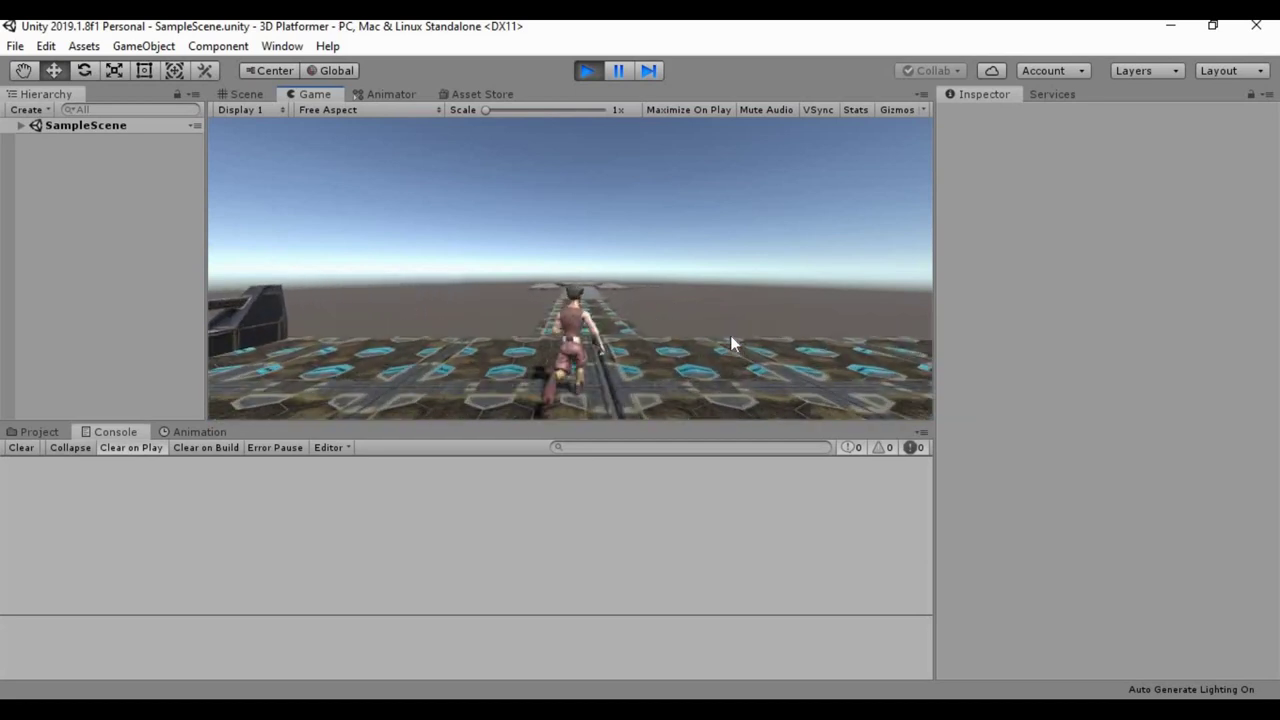
{"action": "key", "text": "d"}
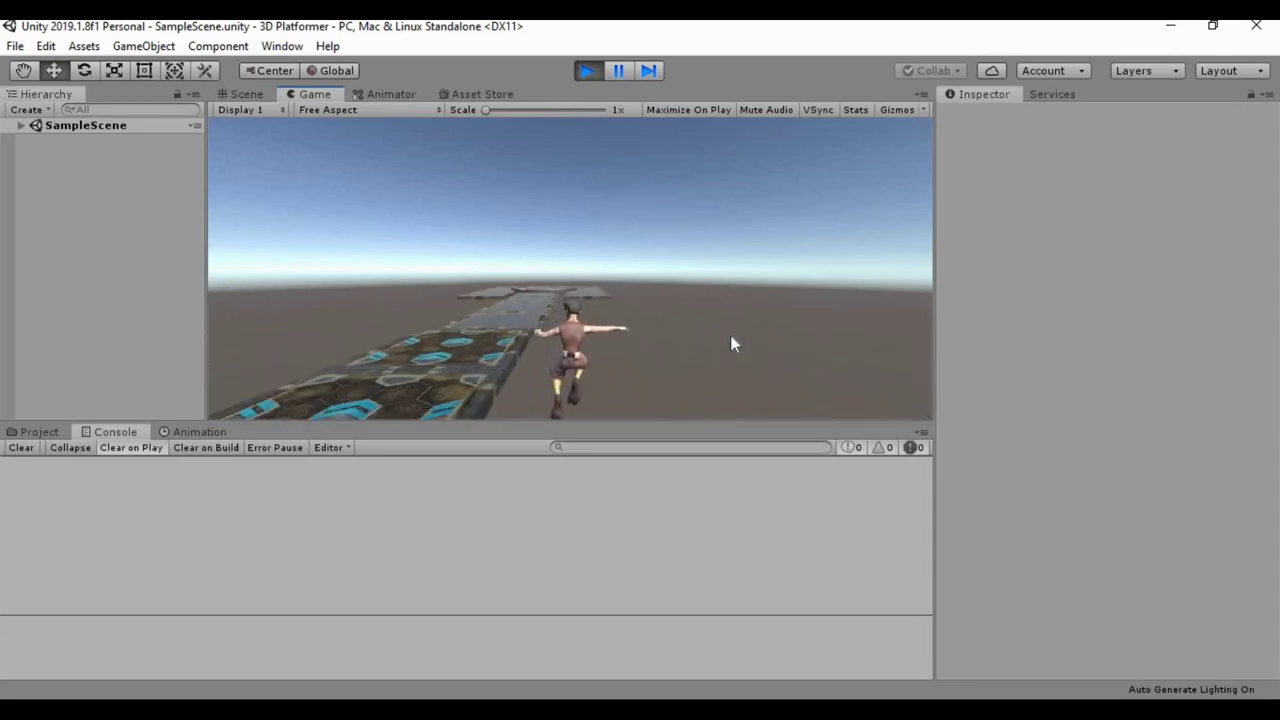